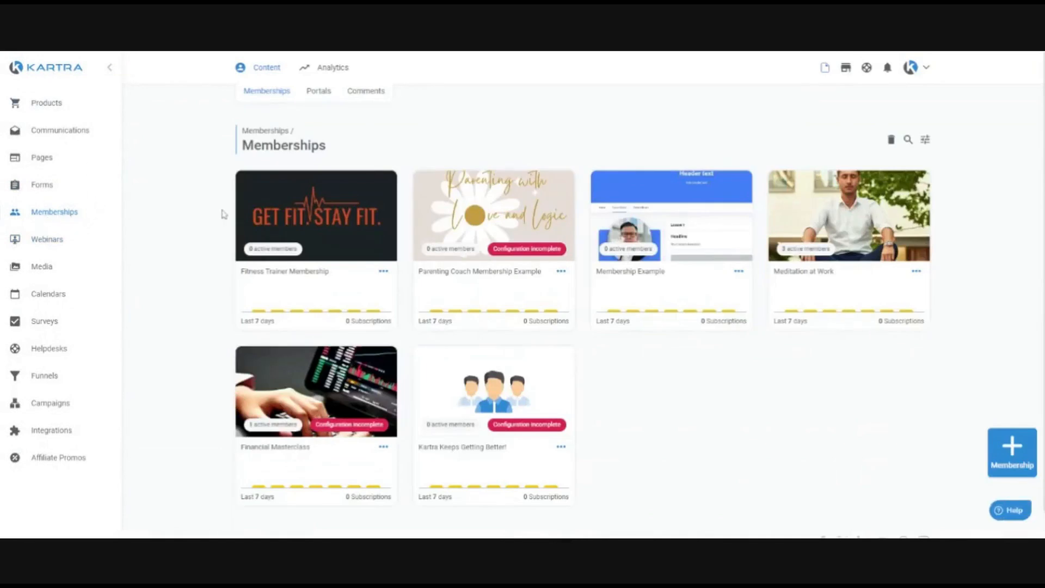
Open the Fitness Trainer Membership for editing from the memberships list.
scroll(392, 234, "down", 2)
scroll(577, 253, "up", 2)
scroll(784, 392, "down", 1)
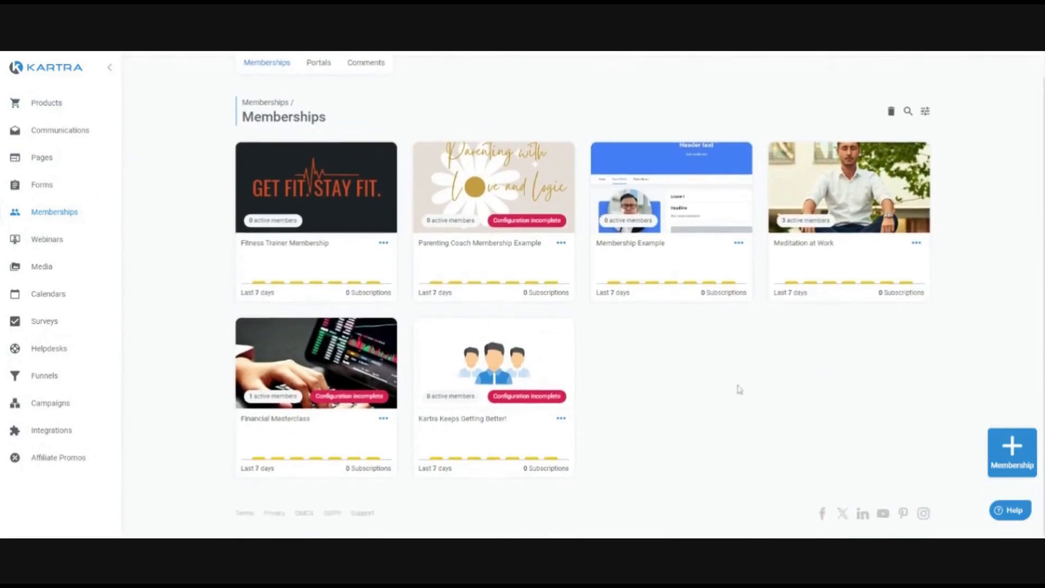
scroll(680, 400, "up", 1)
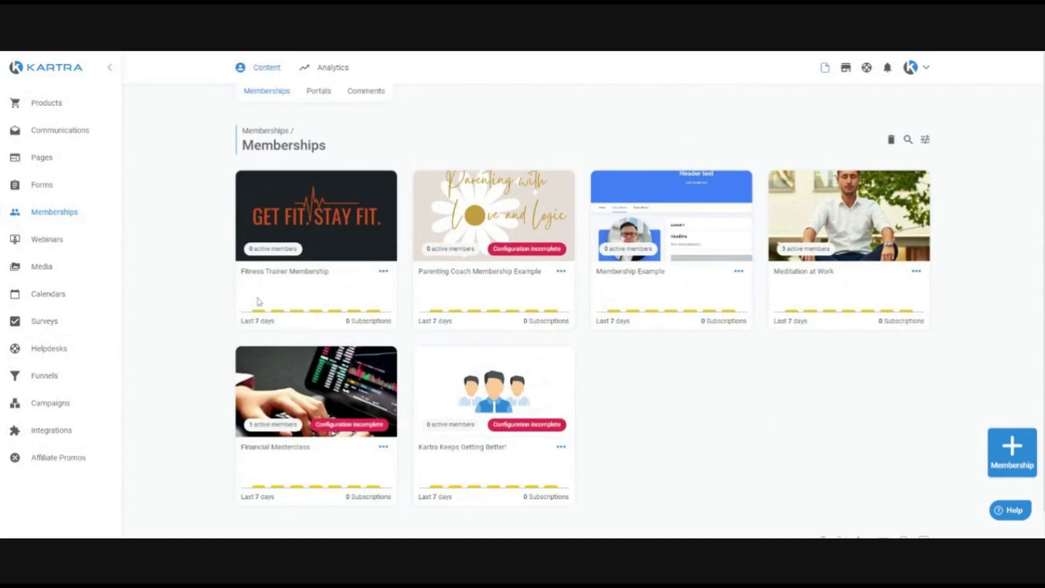
left_click(383, 271)
left_click(434, 278)
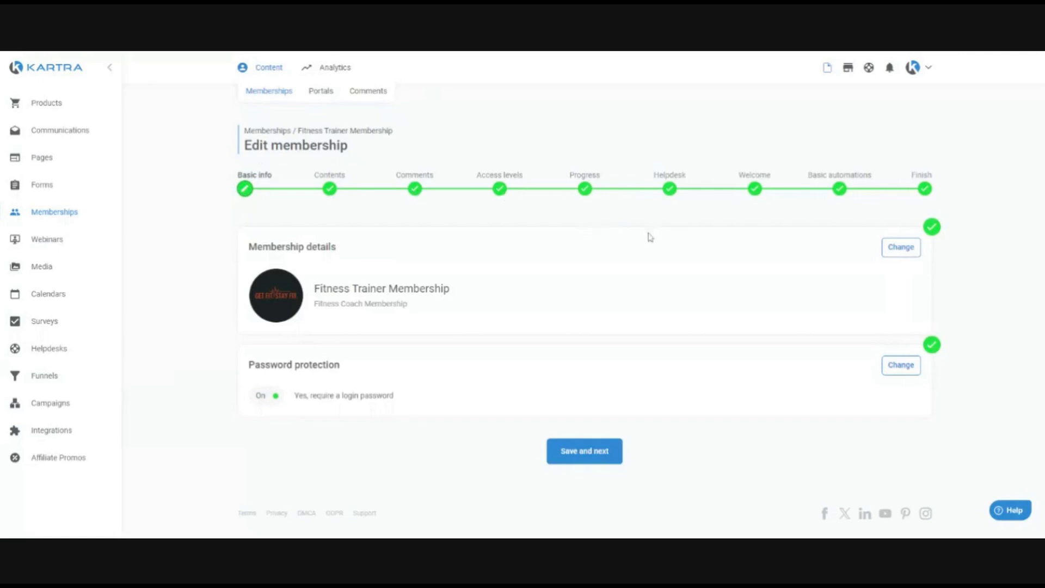
Open the membership details for changes and review the description and sales promotional page fields.
left_click(901, 247)
left_click_drag(348, 267, 161, 283)
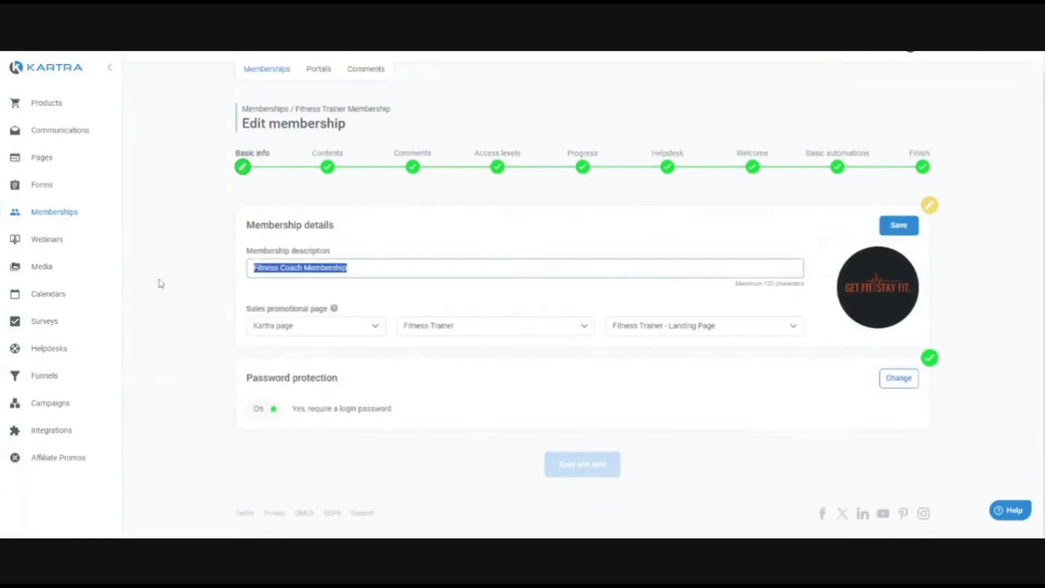
left_click(210, 272)
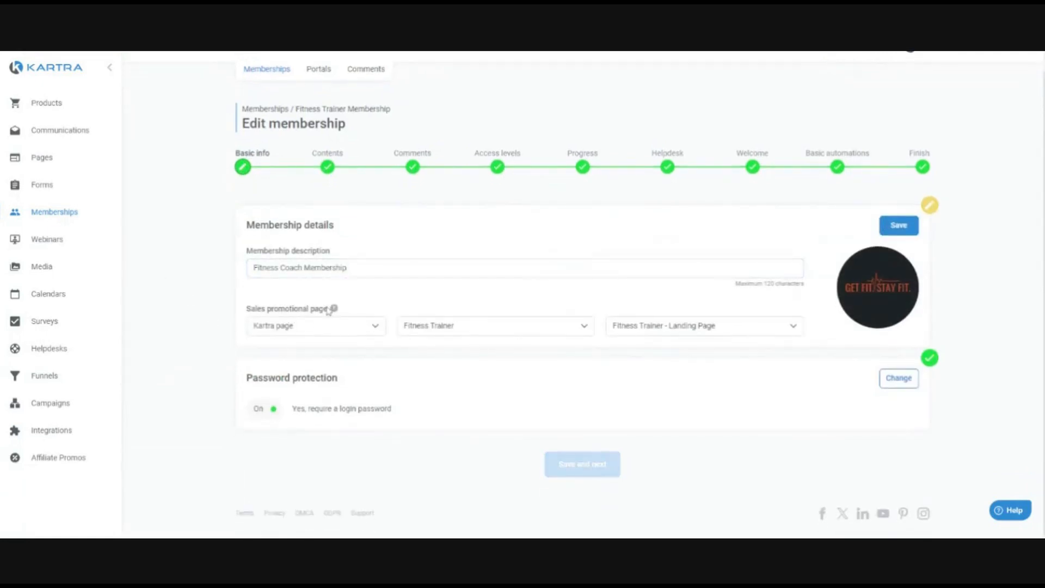
left_click_drag(233, 310, 329, 309)
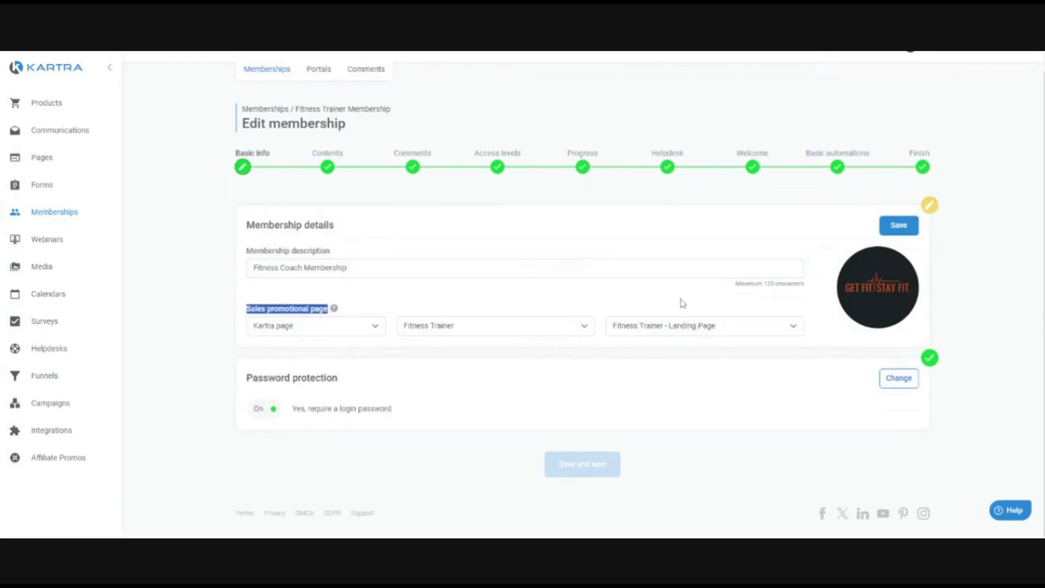
Try External URL as the sales promotional page type and switch it back to Kartra page.
left_click(374, 331)
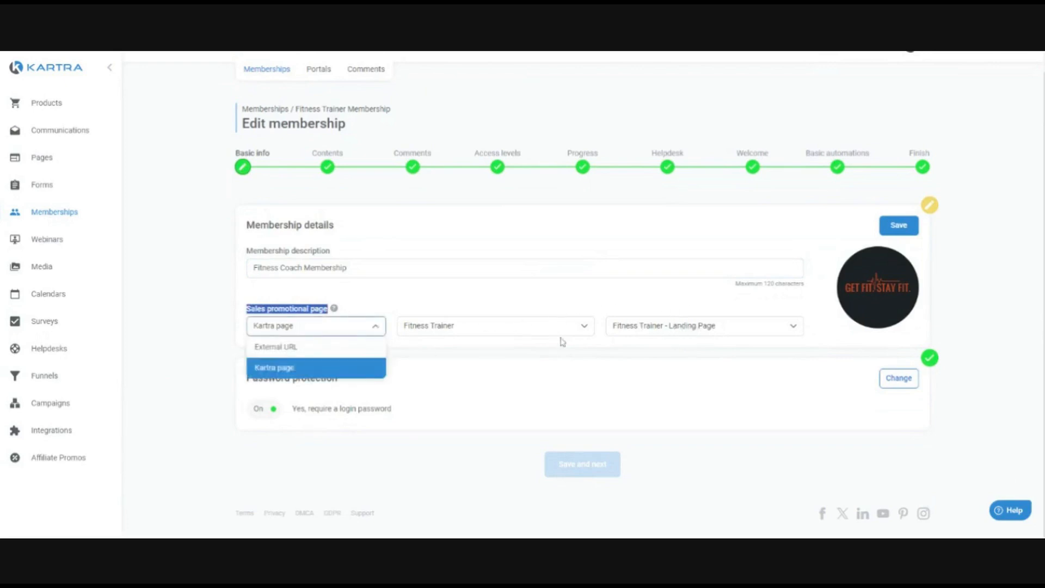
left_click(327, 348)
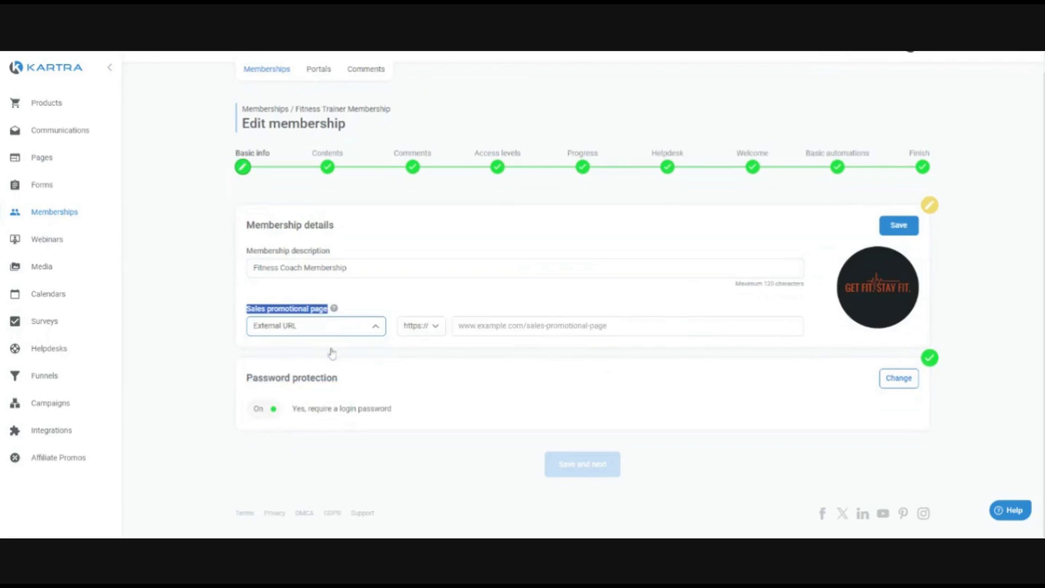
left_click(380, 333)
left_click(322, 361)
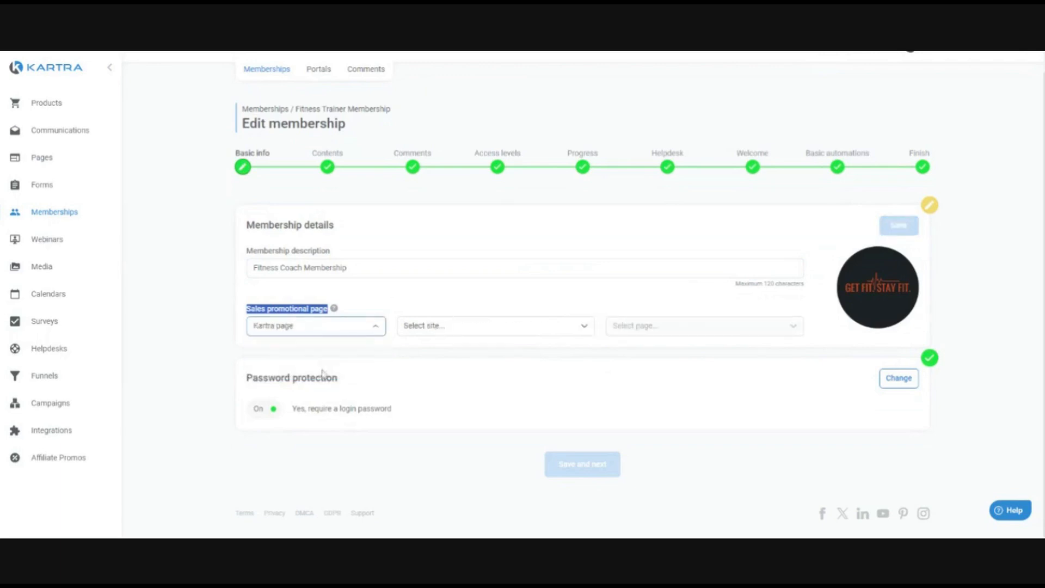
Set the sales promotional page to Fitness Trainer - Landing Page on the Fitness Trainer site and save the membership details.
left_click(468, 333)
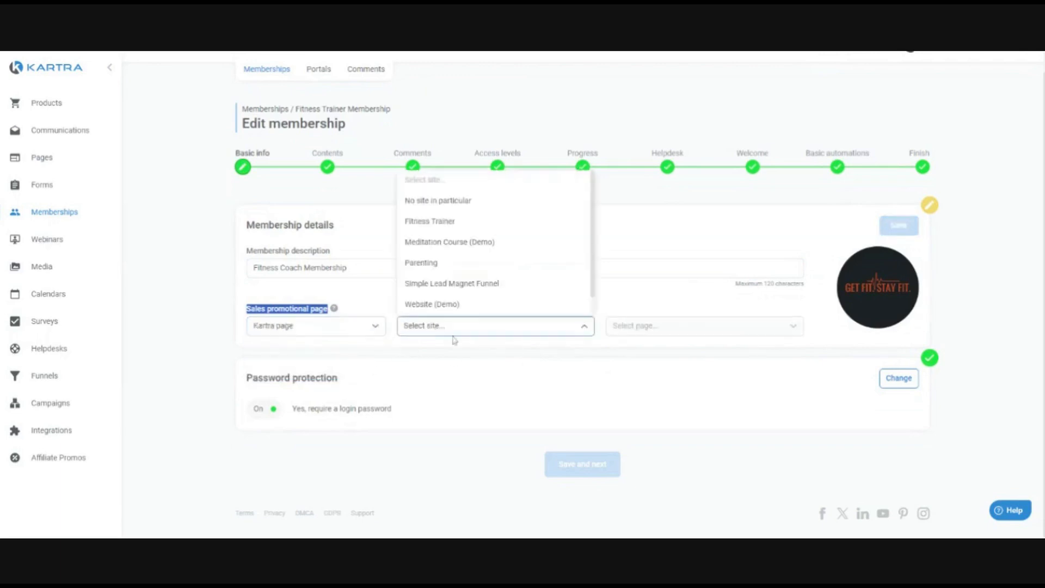
left_click(450, 226)
left_click(650, 339)
left_click(655, 374)
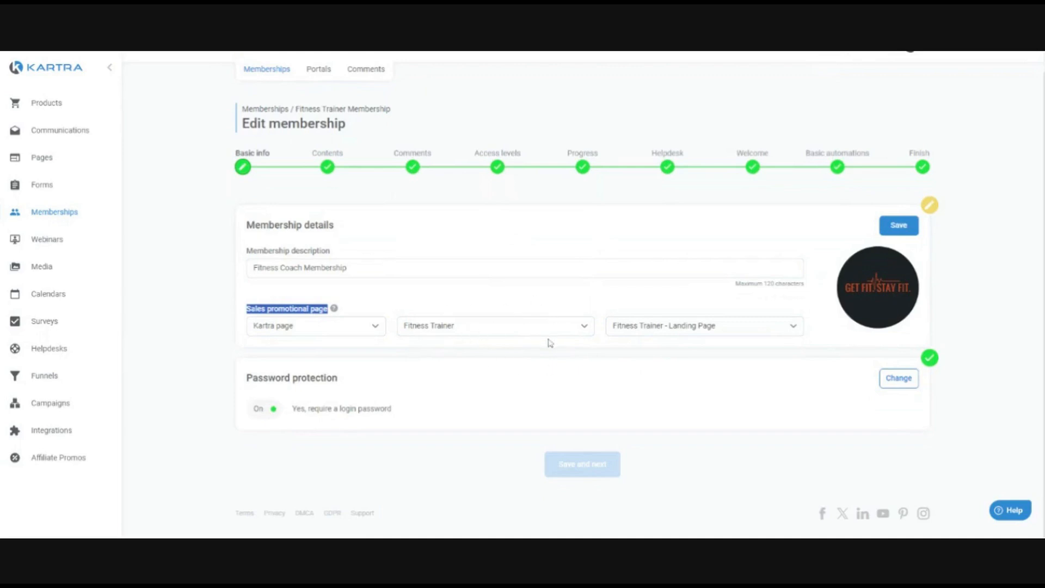
left_click(430, 313)
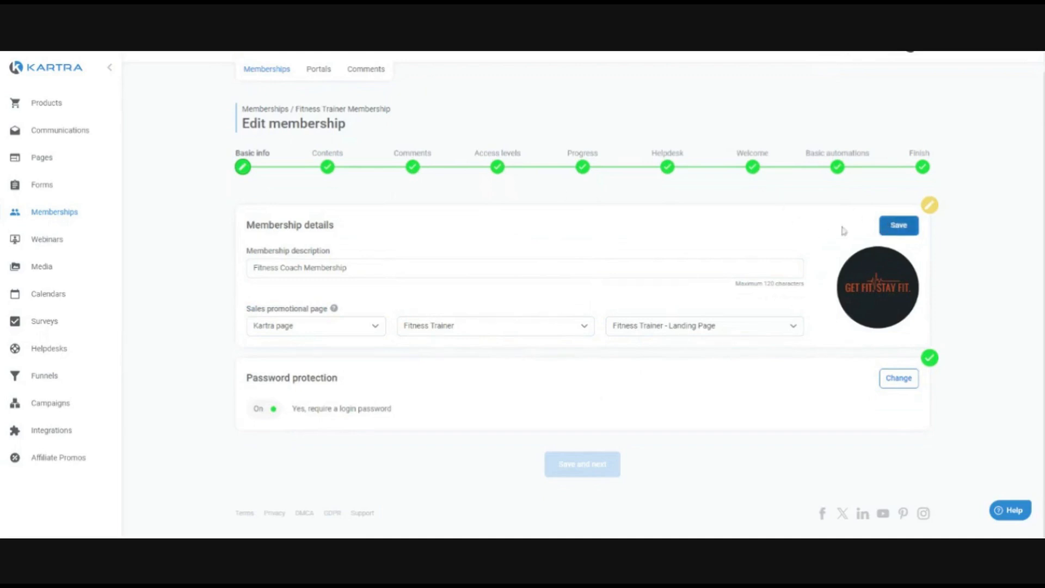
left_click(898, 225)
Try the no-password option in the password protection settings, return to password-protected access and save.
left_click(901, 365)
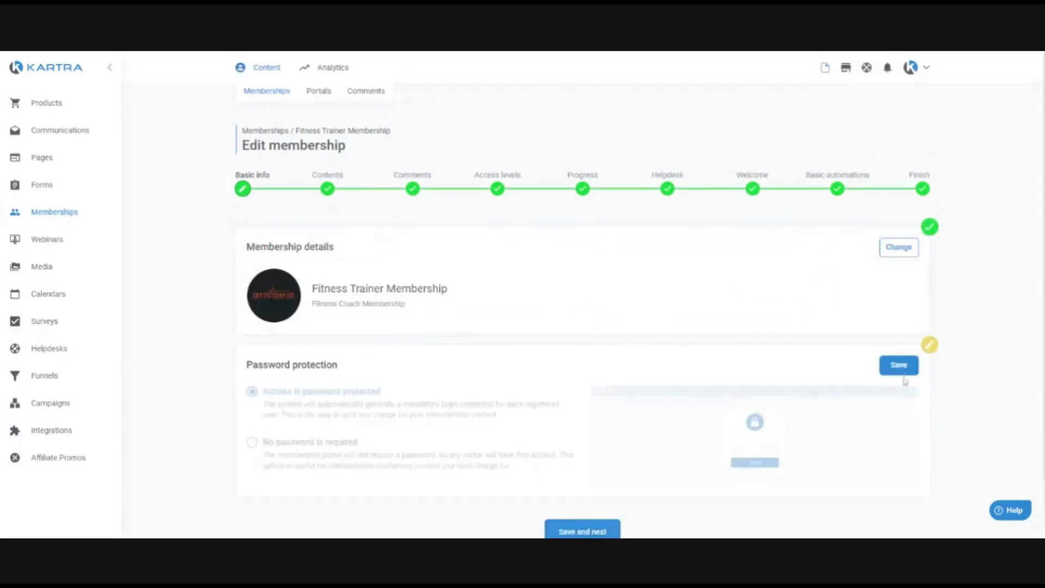
scroll(558, 310, "down", 1)
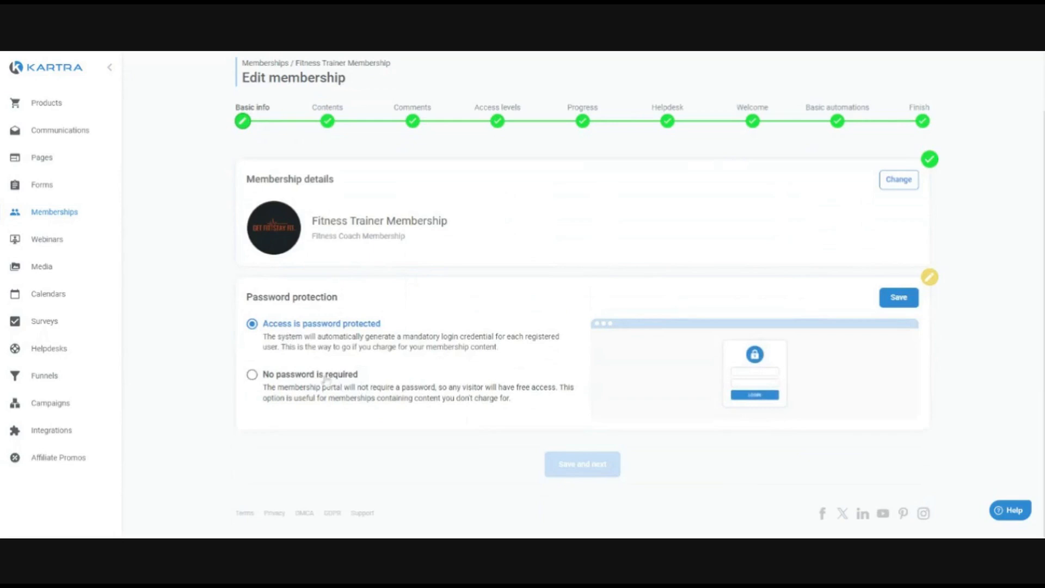
left_click(327, 379)
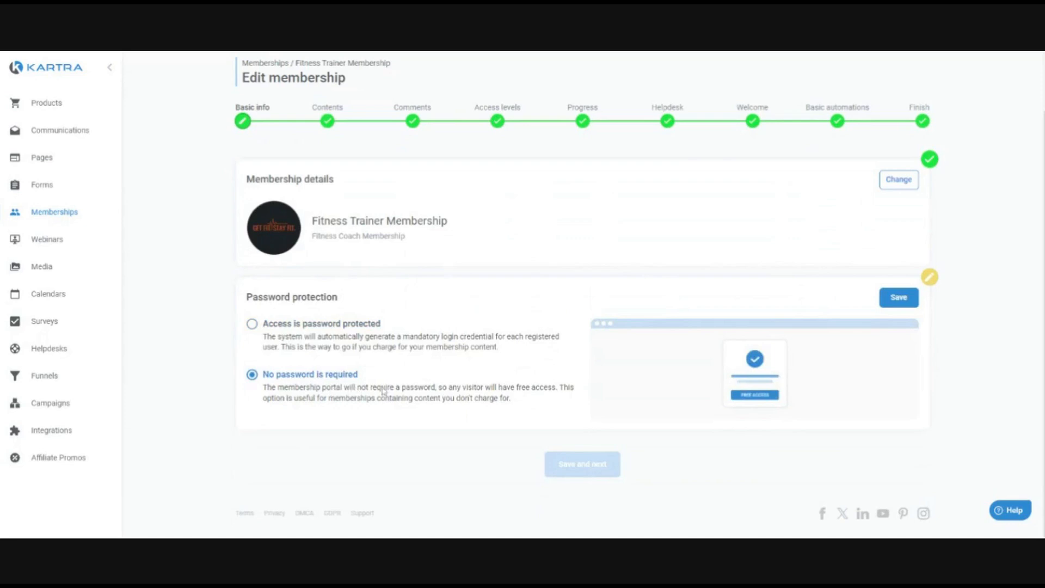
left_click(315, 340)
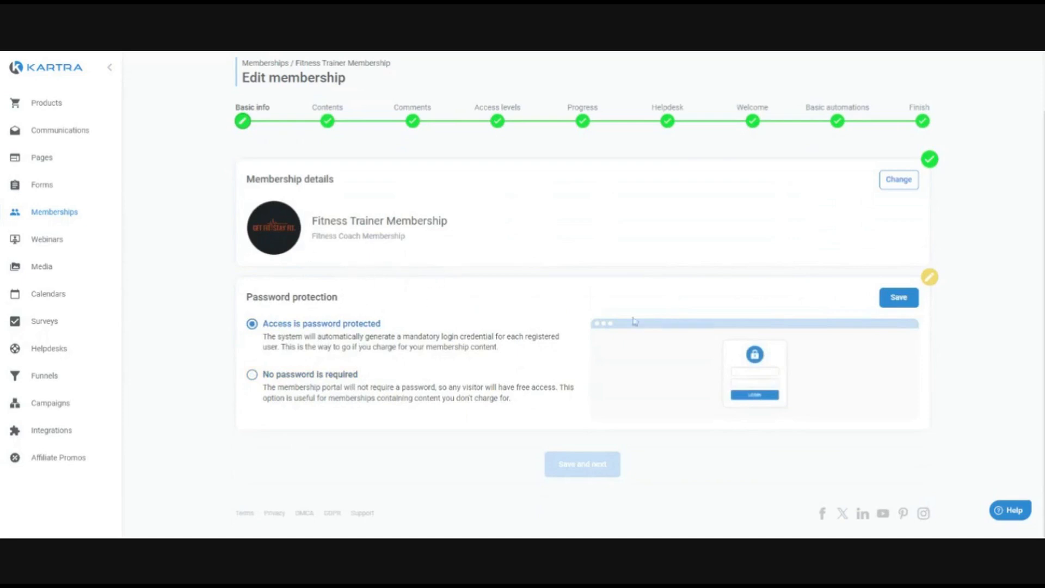
left_click(898, 297)
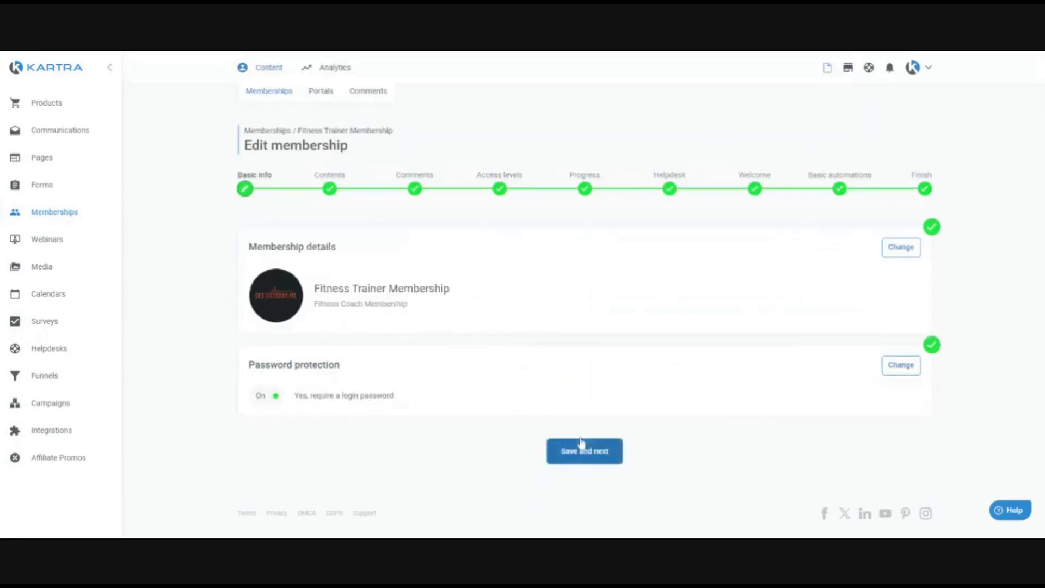
Continue to the membership contents and launch the builder, collapsing its element list to look over the portal's home page.
left_click(587, 452)
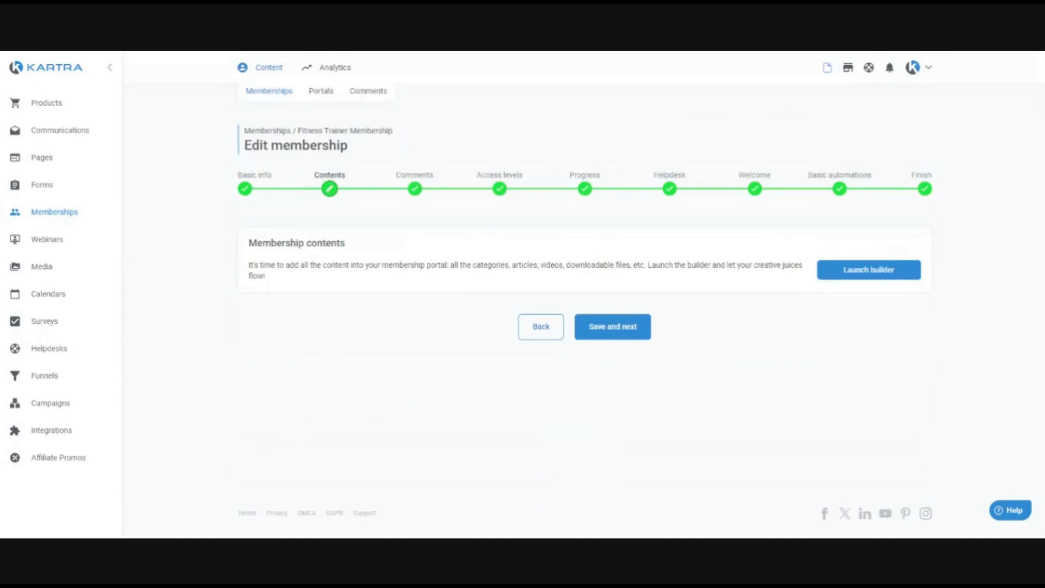
left_click(865, 273)
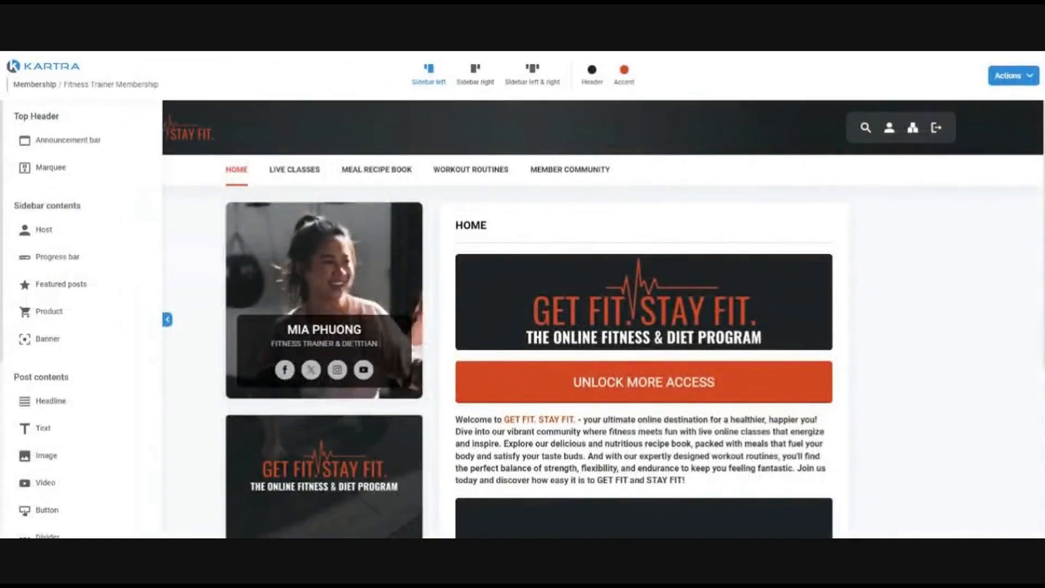
left_click(167, 319)
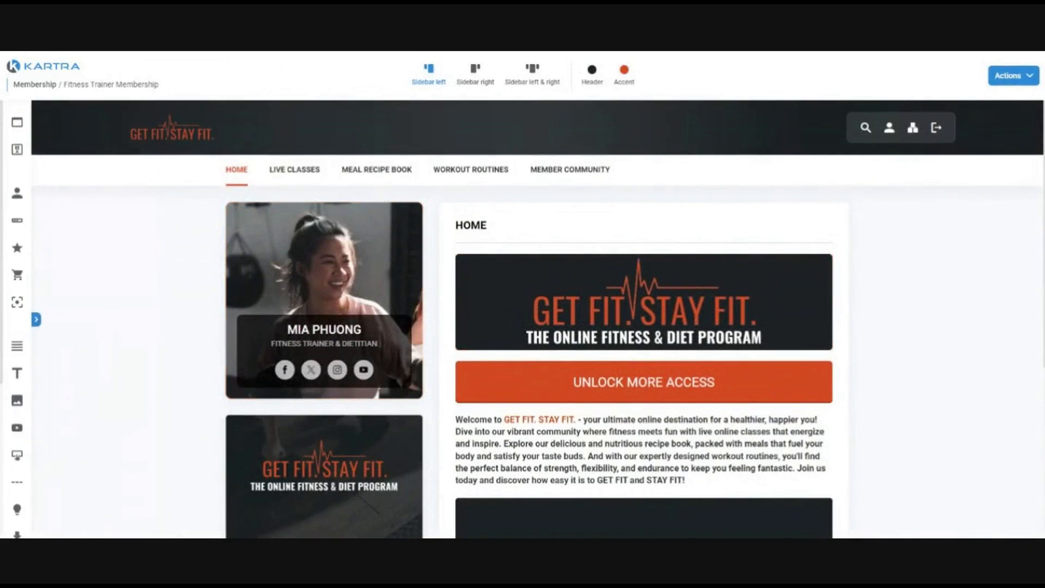
scroll(261, 168, "down", 3)
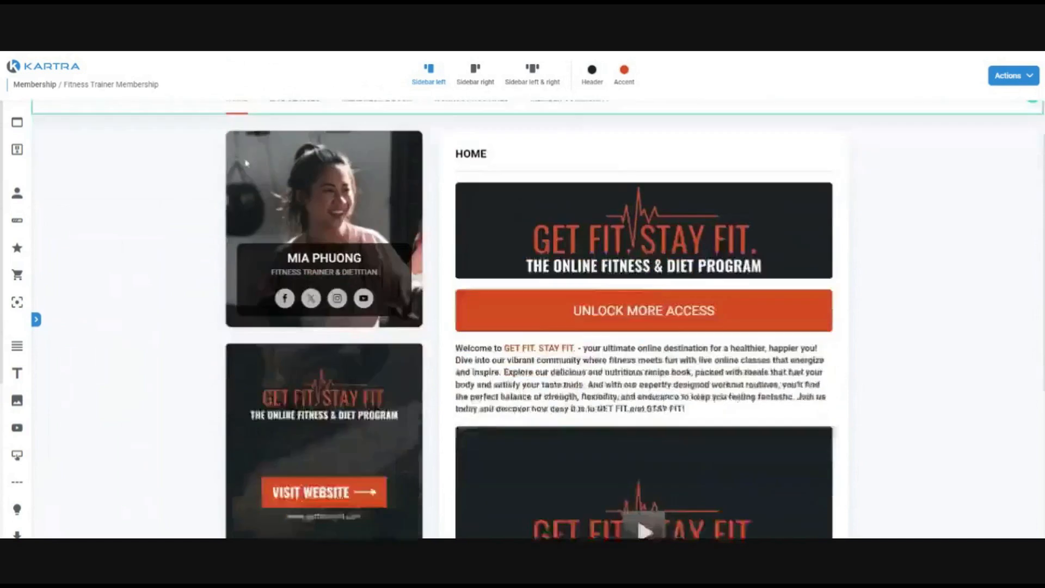
scroll(435, 170, "up", 3)
scroll(517, 188, "down", 4)
scroll(531, 193, "up", 4)
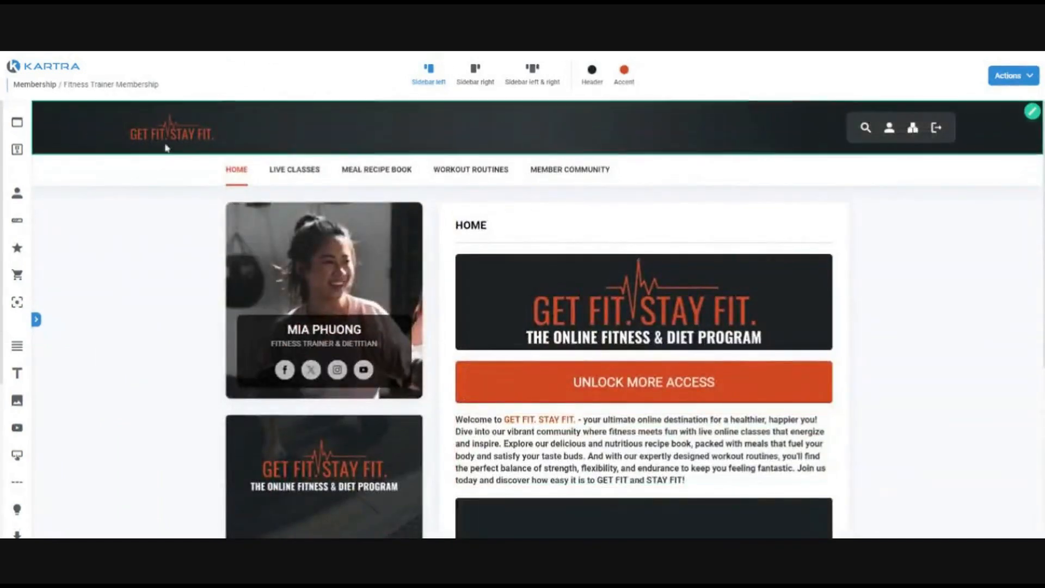
Expand the builder's element list and look through the top header, sidebar and post content elements.
left_click(36, 320)
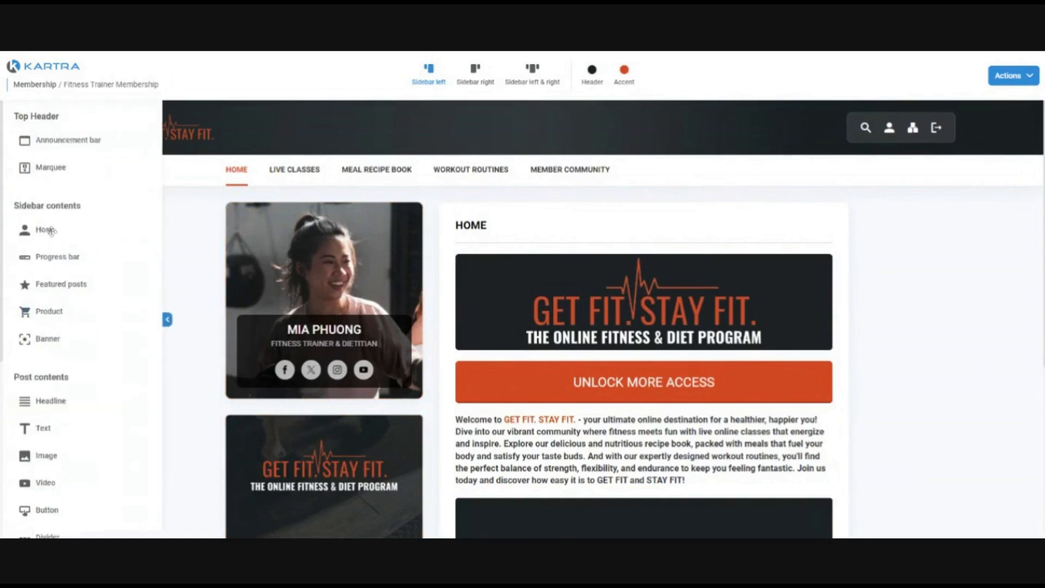
scroll(81, 369, "down", 5)
scroll(55, 271, "up", 3)
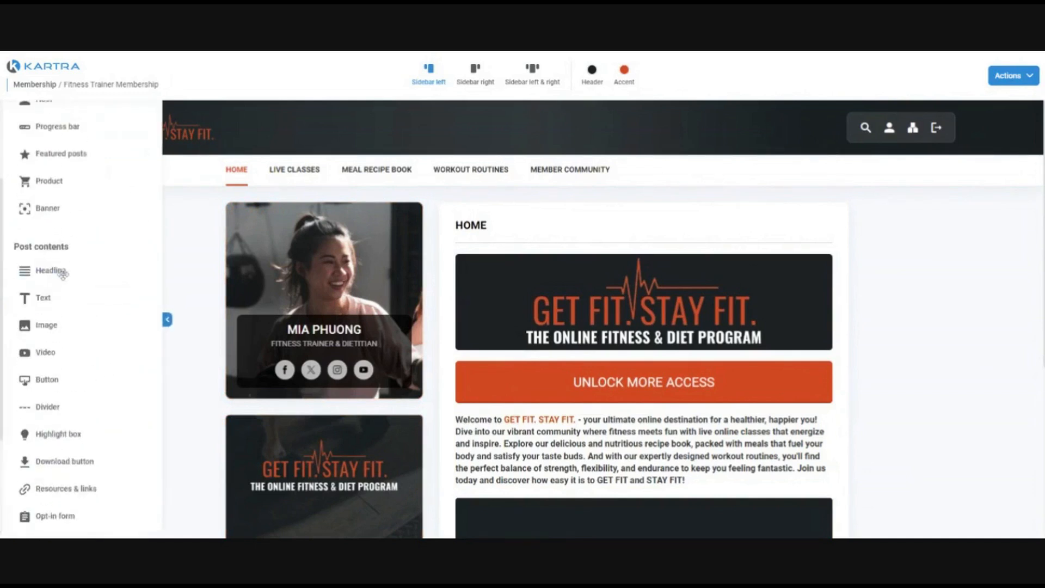
left_click_drag(51, 272, 95, 150)
scroll(95, 150, "up", 3)
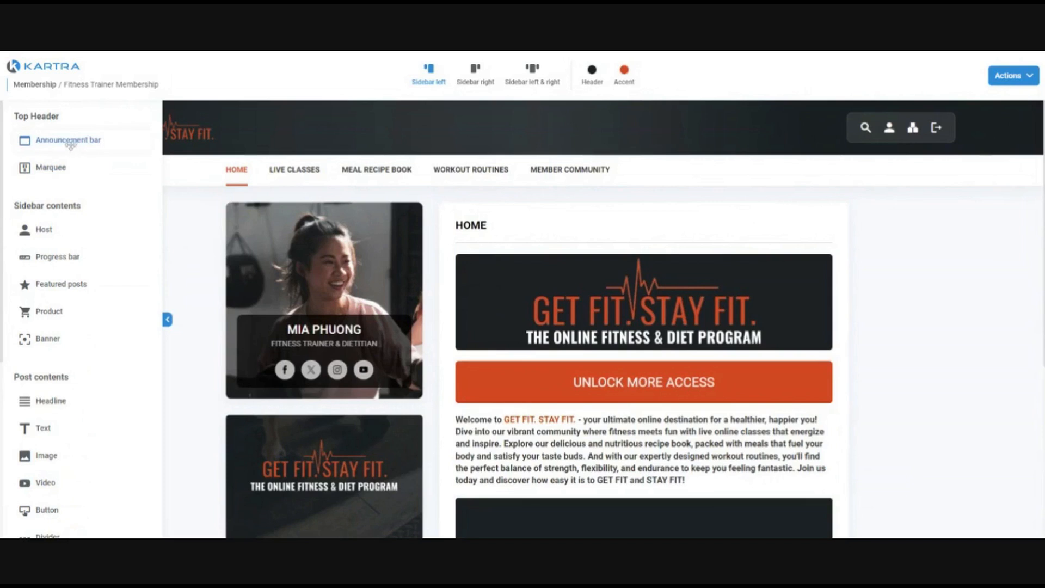
View the settings for a new announcement bar and a new marquee, cancel both, and collapse the element list.
left_click_drag(70, 143, 305, 106)
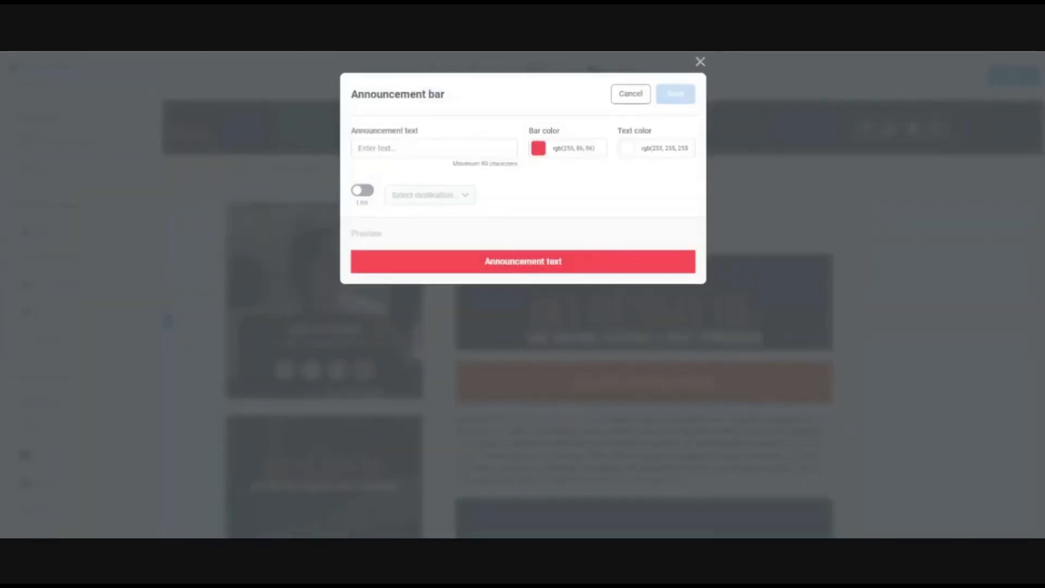
left_click(630, 94)
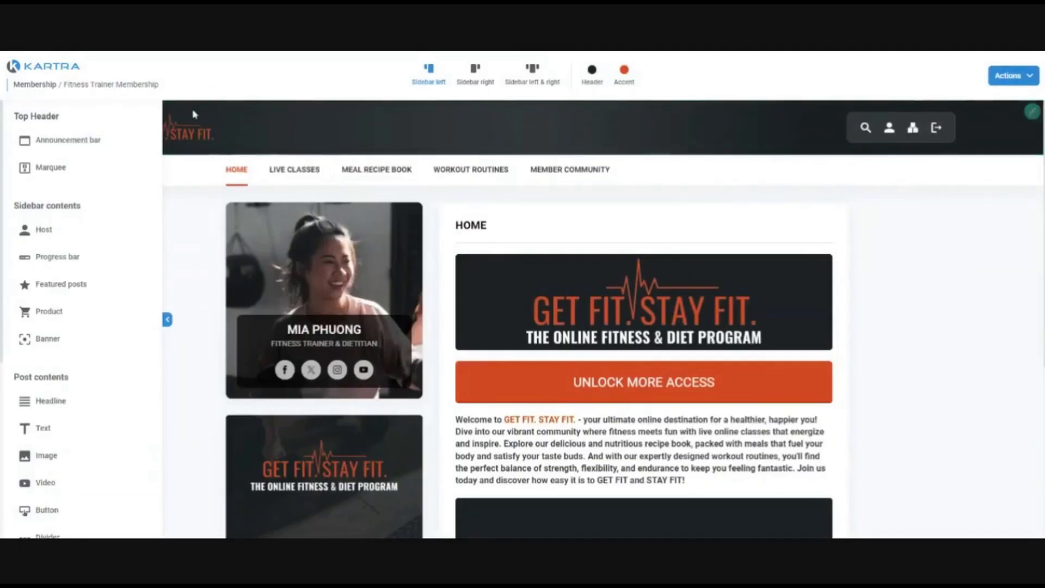
left_click_drag(49, 167, 511, 166)
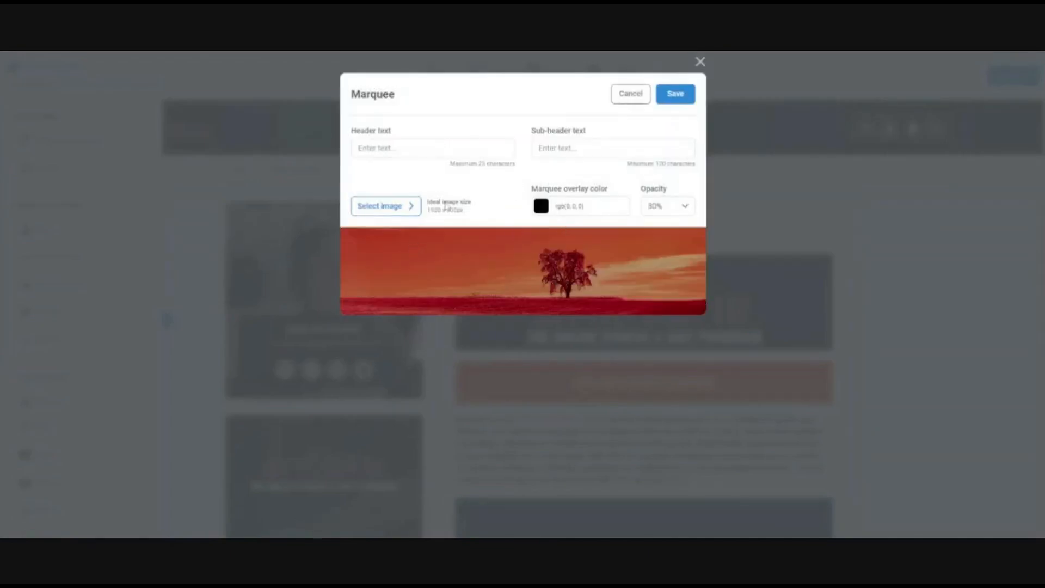
left_click(626, 97)
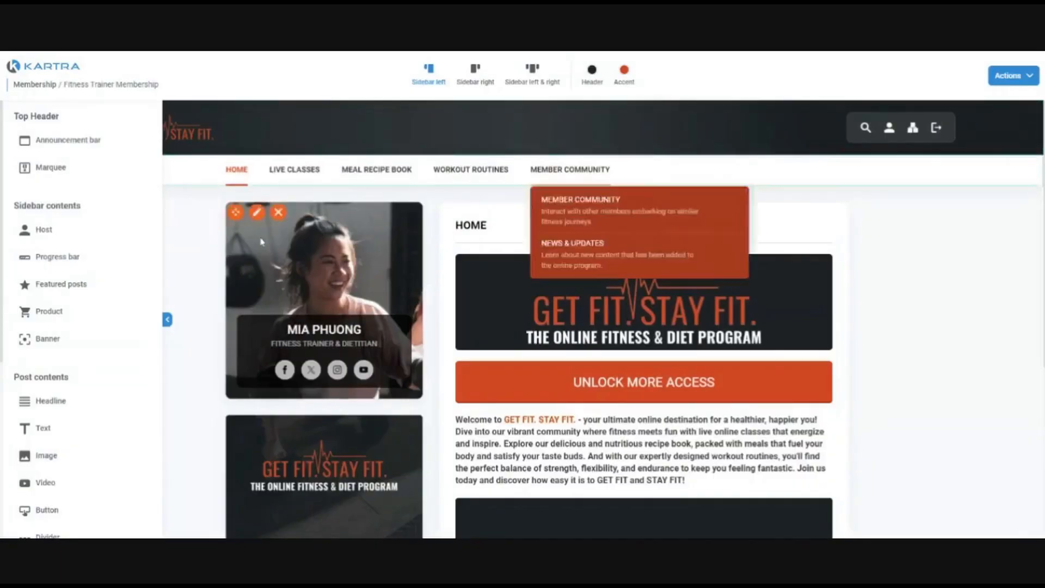
left_click(167, 320)
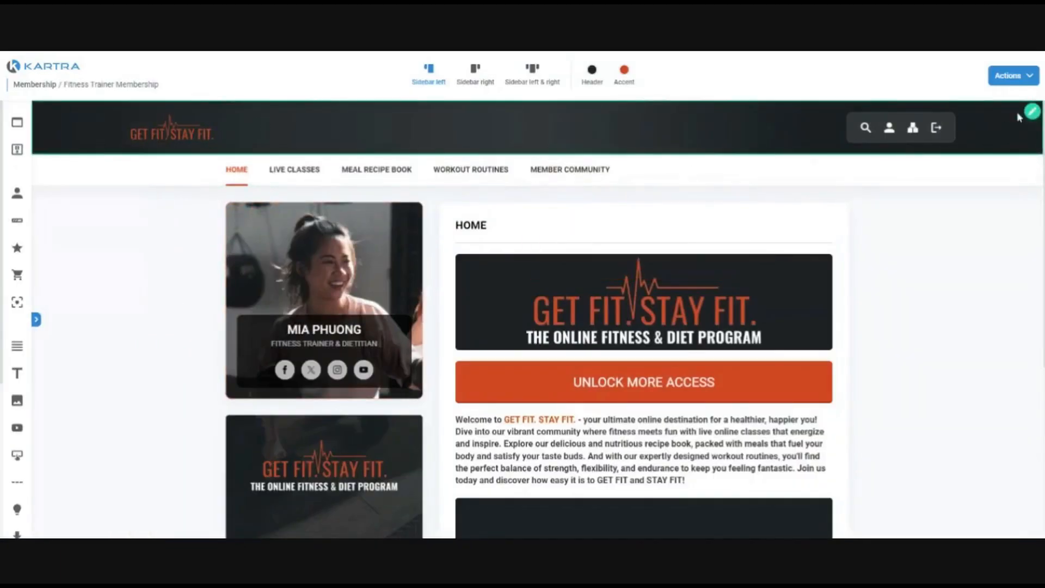
Examine the portal header's logo and icon label settings, including Search and Help, and cancel without saving.
left_click(1031, 113)
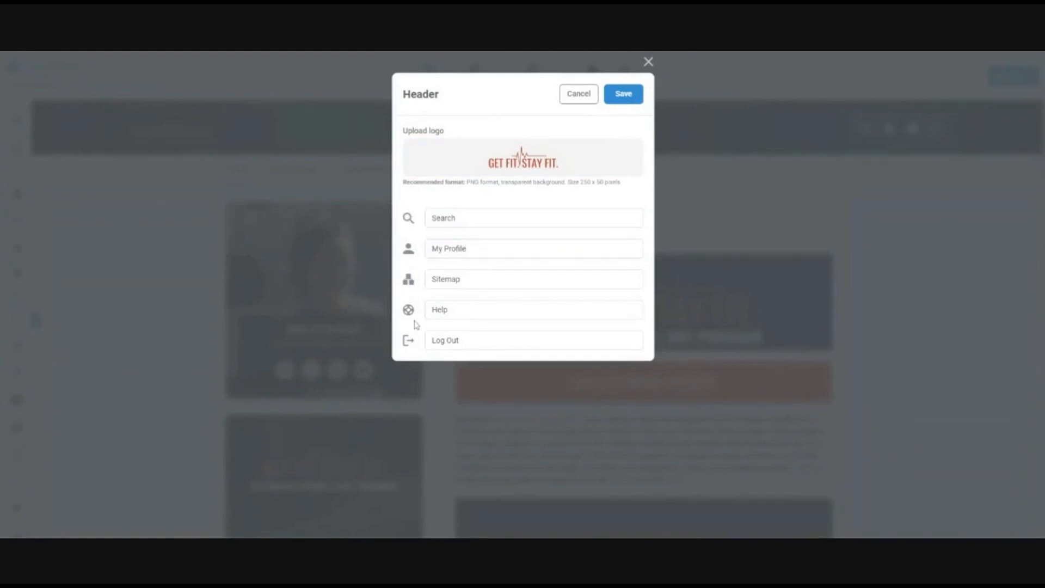
left_click_drag(458, 218, 411, 288)
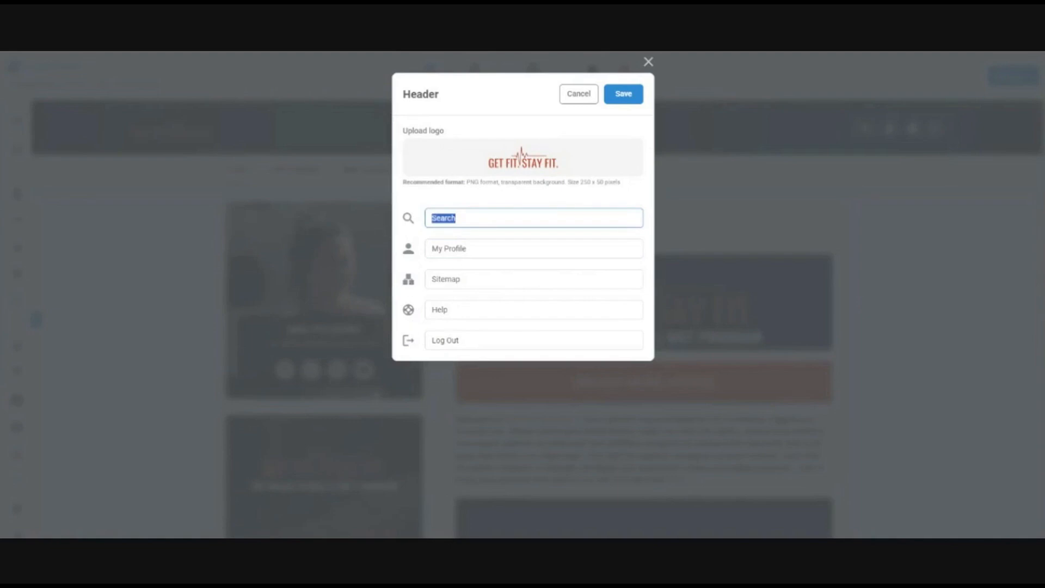
key("Tab")
key("Tab")
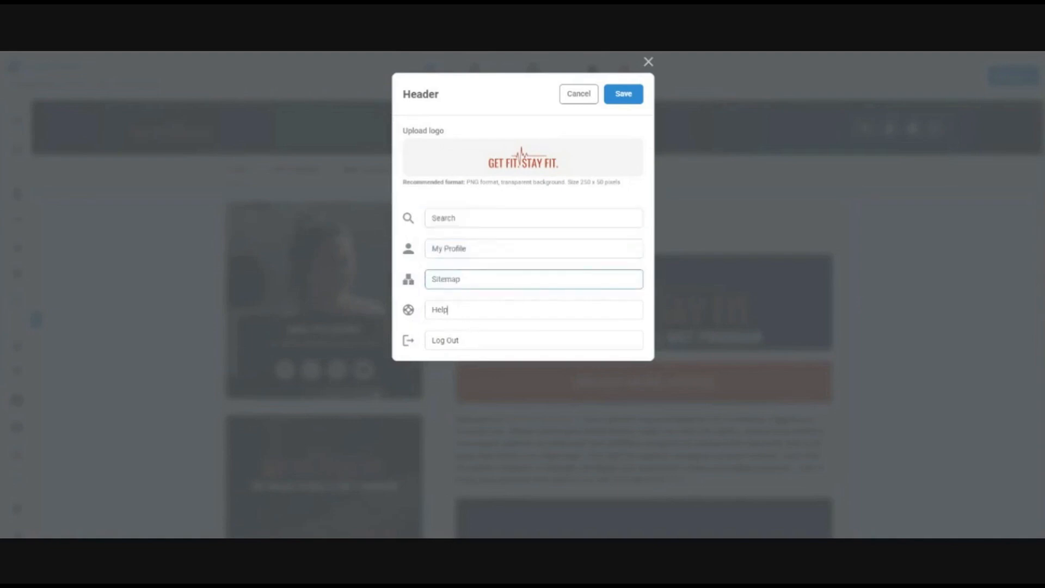
left_click(448, 309)
double_click(447, 309)
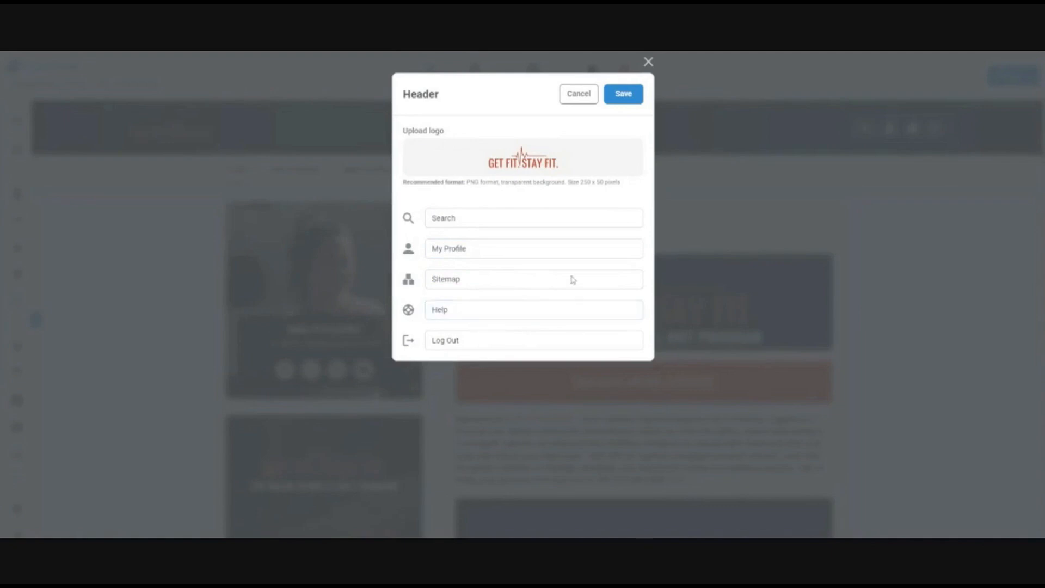
left_click(581, 93)
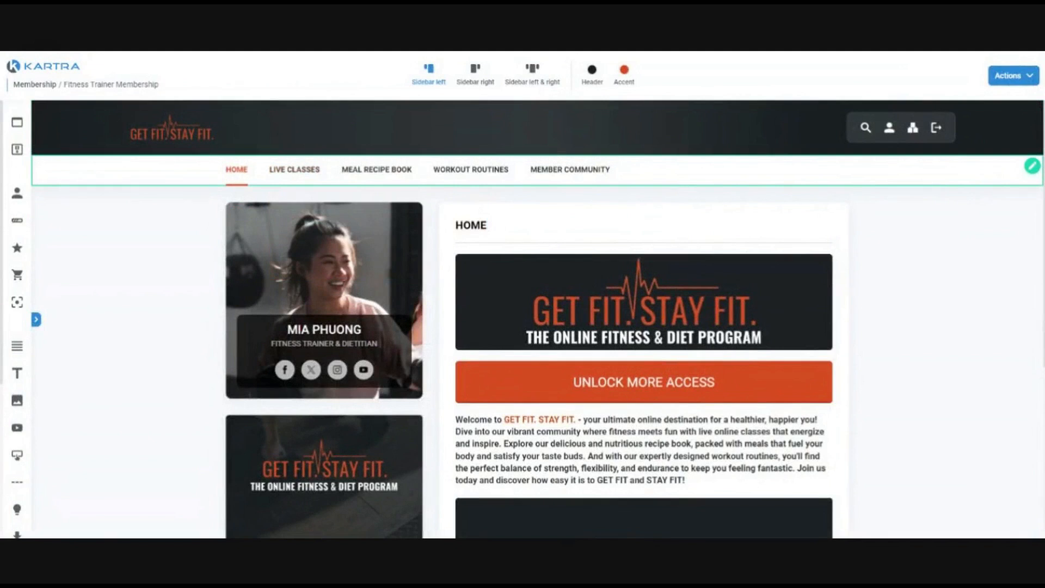
Add a new category with two subcategories at the end of the portal's navigation menu.
left_click(1034, 166)
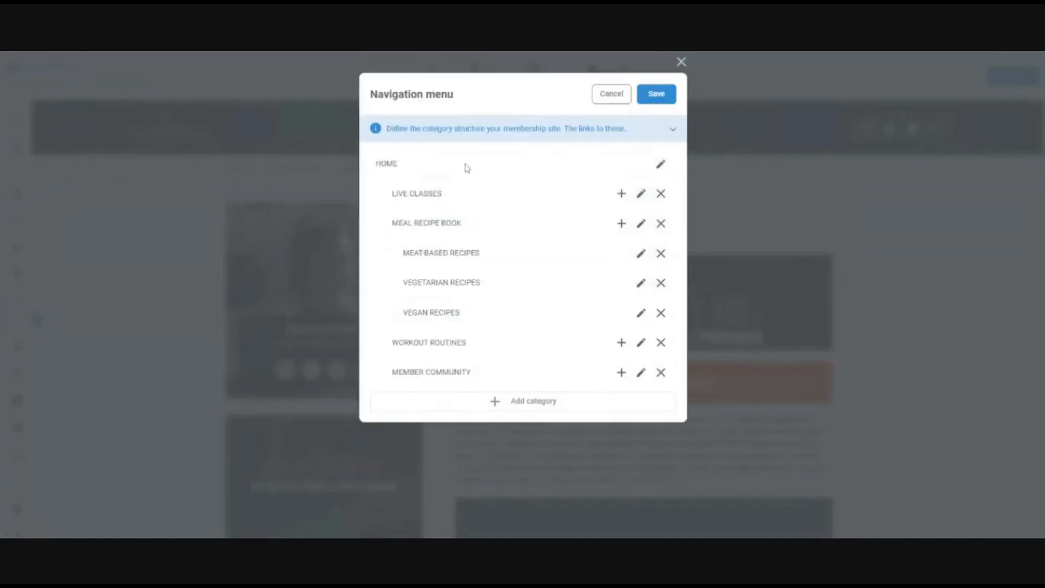
left_click(521, 403)
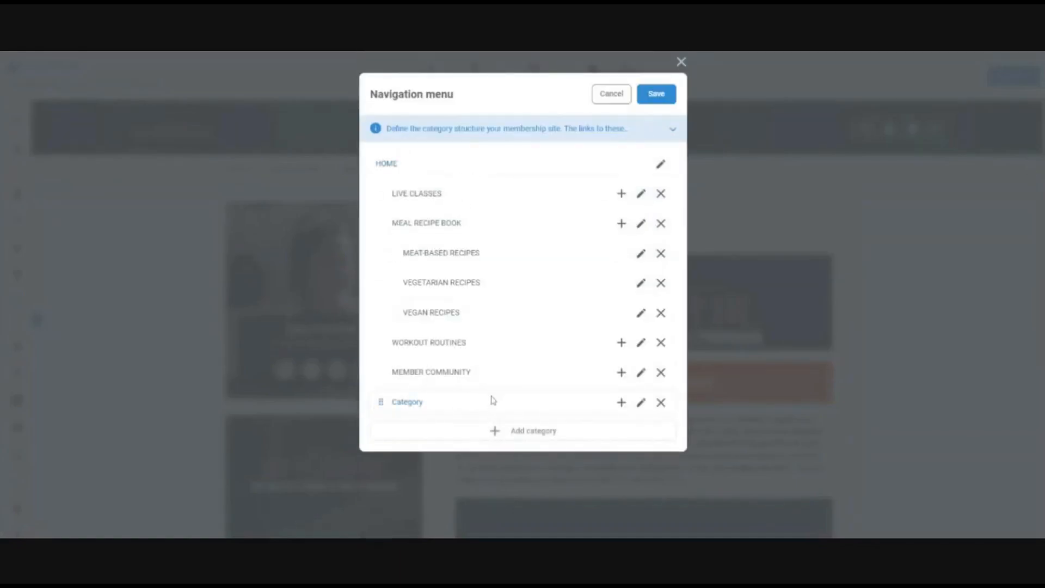
left_click(622, 403)
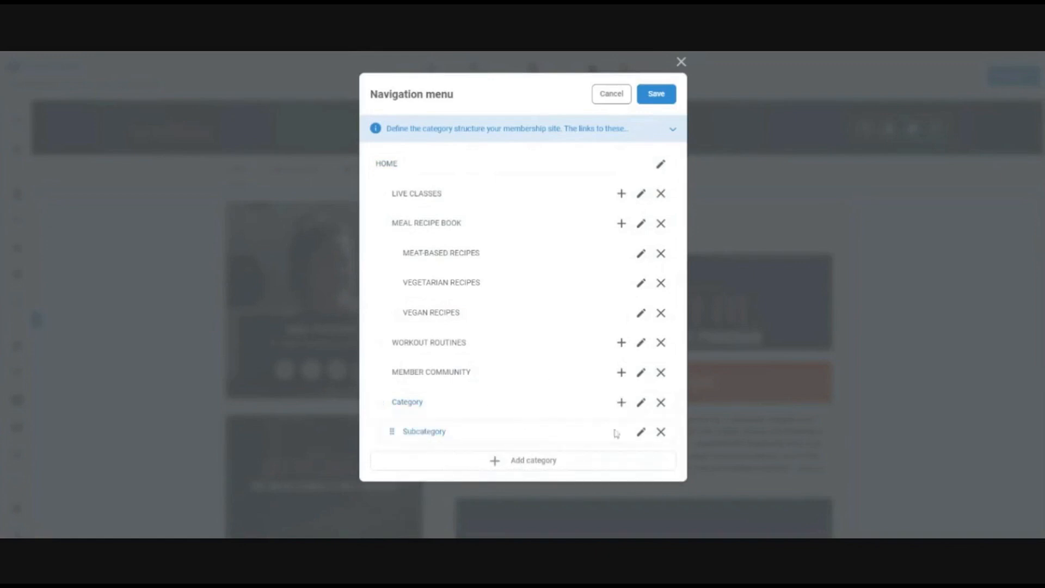
left_click(622, 403)
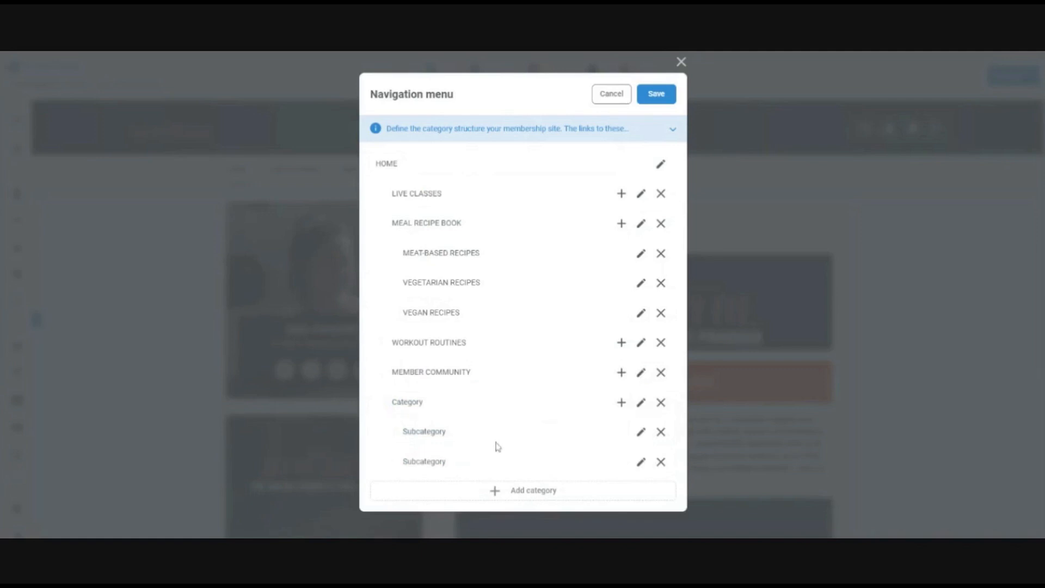
Delete the new category together with its subcategories, and leave the navigation menu settings without saving.
left_click(661, 402)
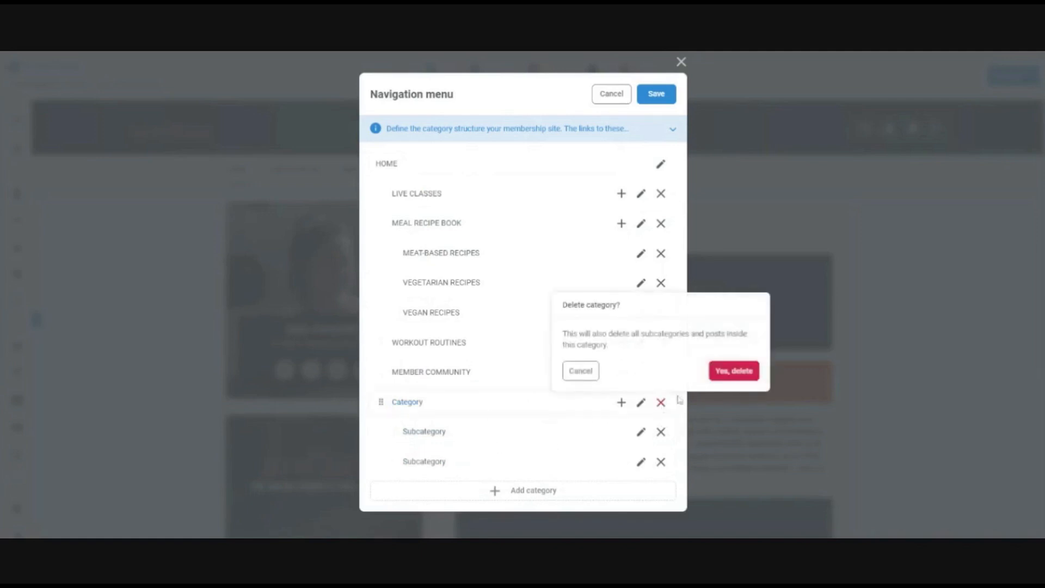
left_click(735, 373)
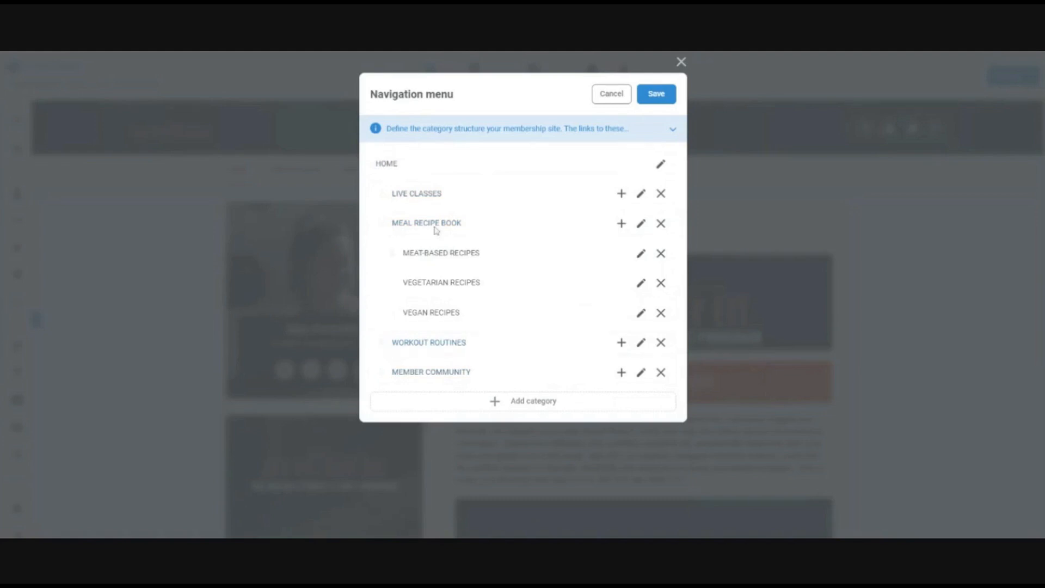
left_click_drag(401, 252, 479, 321)
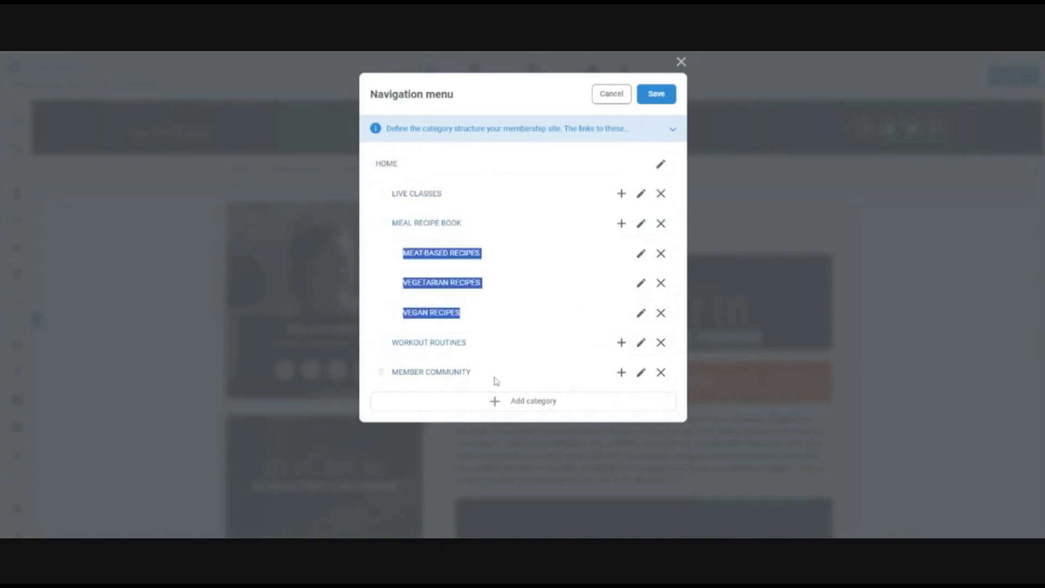
left_click(482, 347)
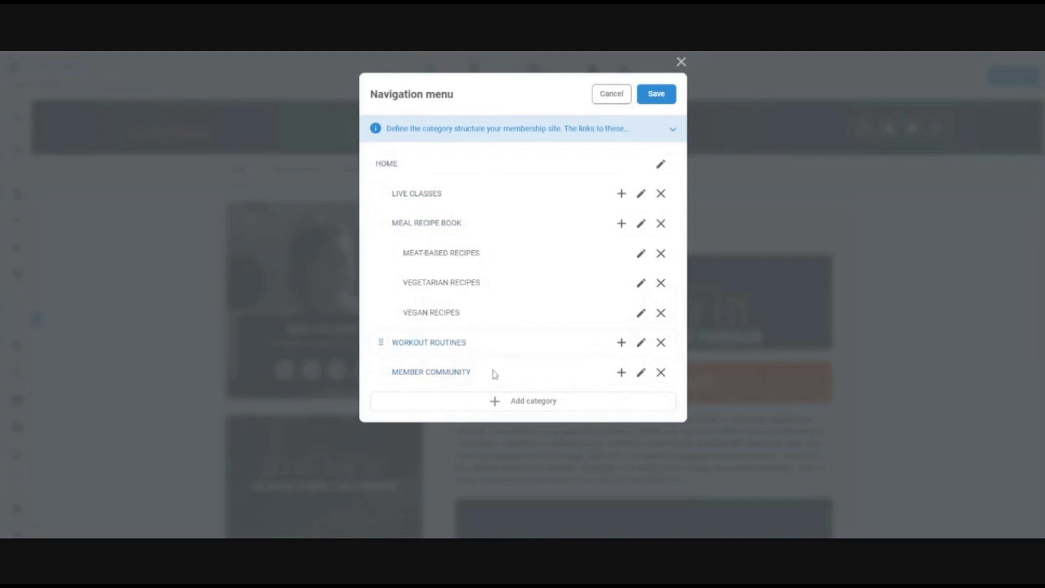
left_click(618, 96)
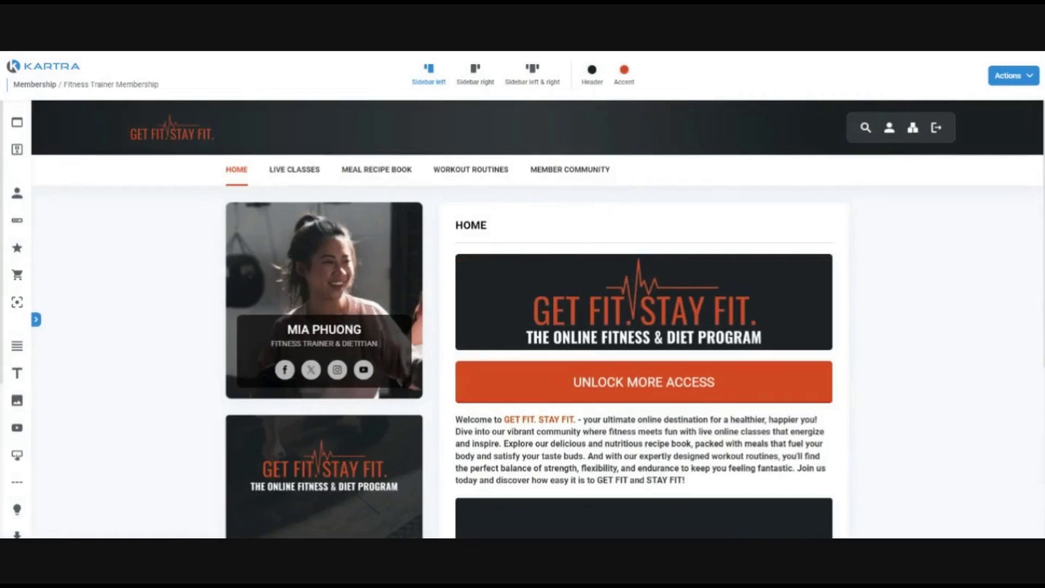
View the Meat-Based Recipes and Vegetarian Recipes subcategories of the Meal Recipe Book.
mouse_move(377, 170)
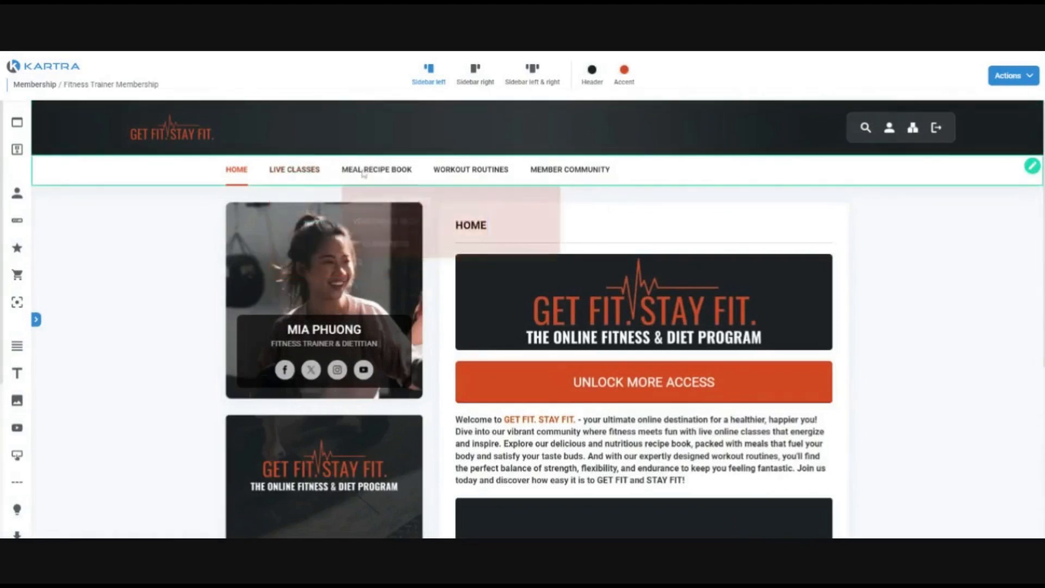
left_click(376, 202)
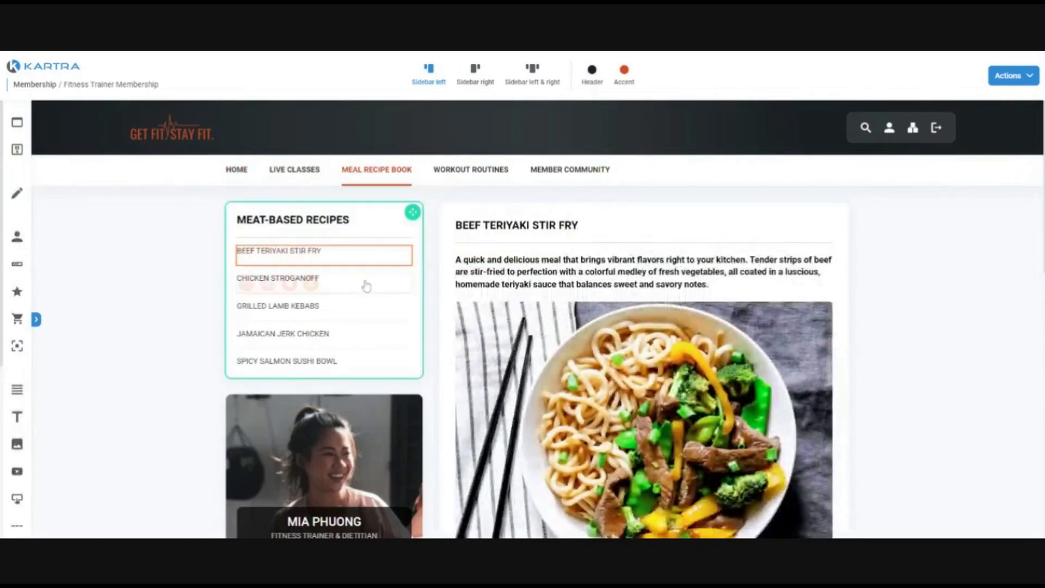
mouse_move(380, 174)
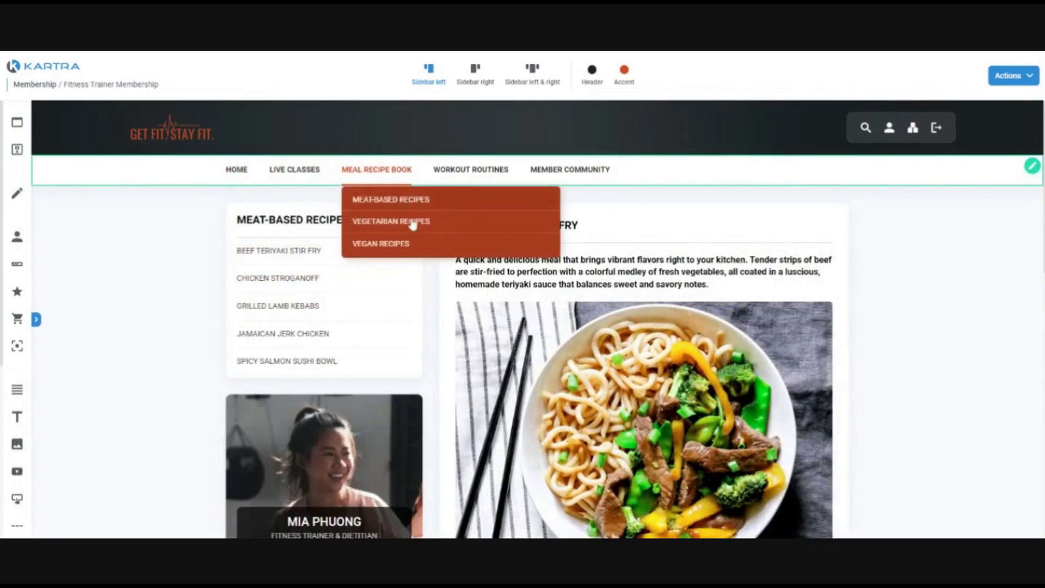
left_click(388, 231)
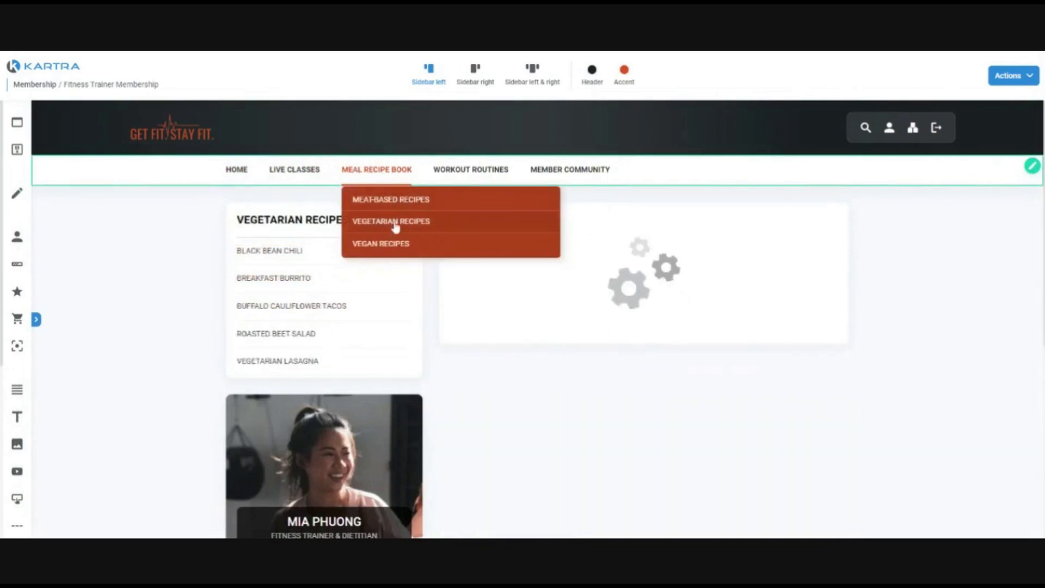
Open the Buffalo Cauliflower Tacos recipe and look over its description, photo and ingredients.
left_click(352, 314)
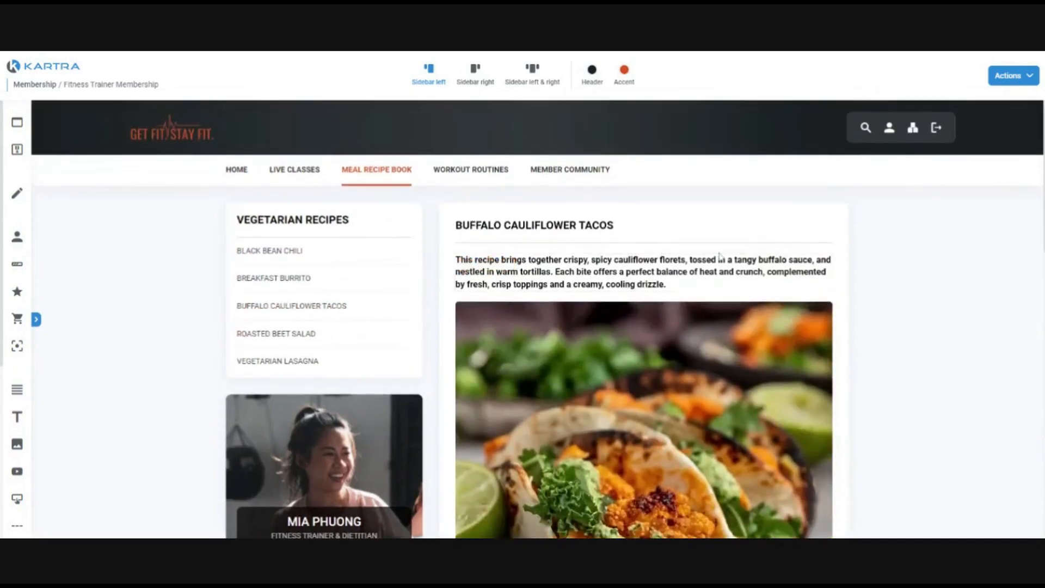
scroll(720, 256, "down", 8)
scroll(669, 275, "up", 4)
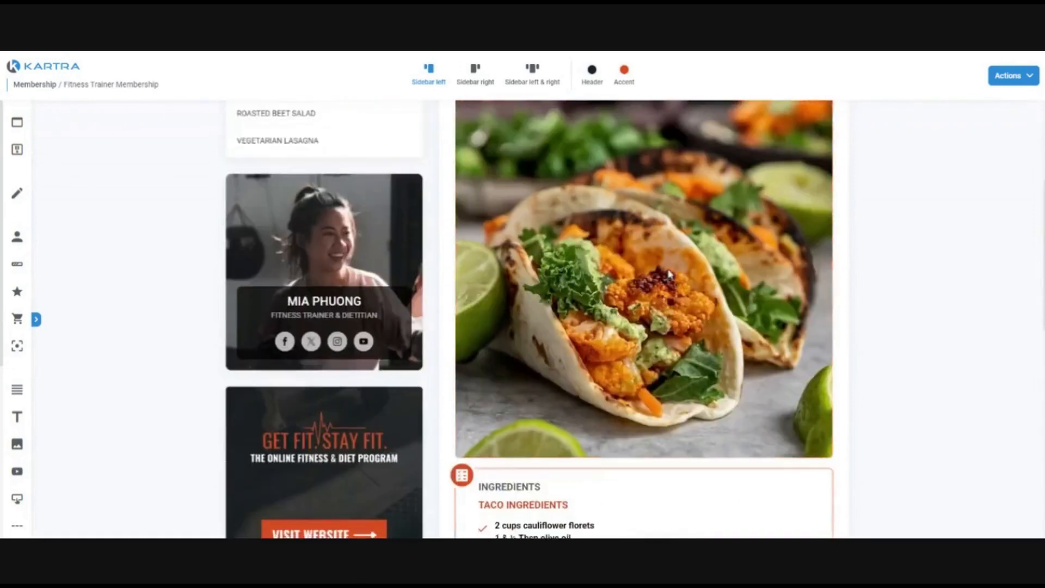
scroll(669, 275, "up", 5)
scroll(770, 233, "down", 4)
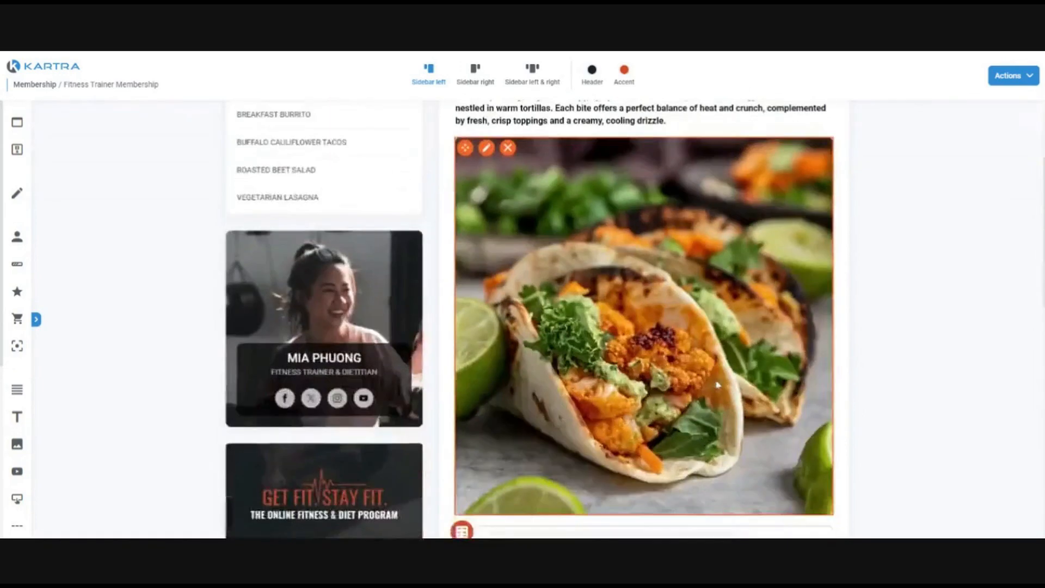
scroll(718, 385, "up", 3)
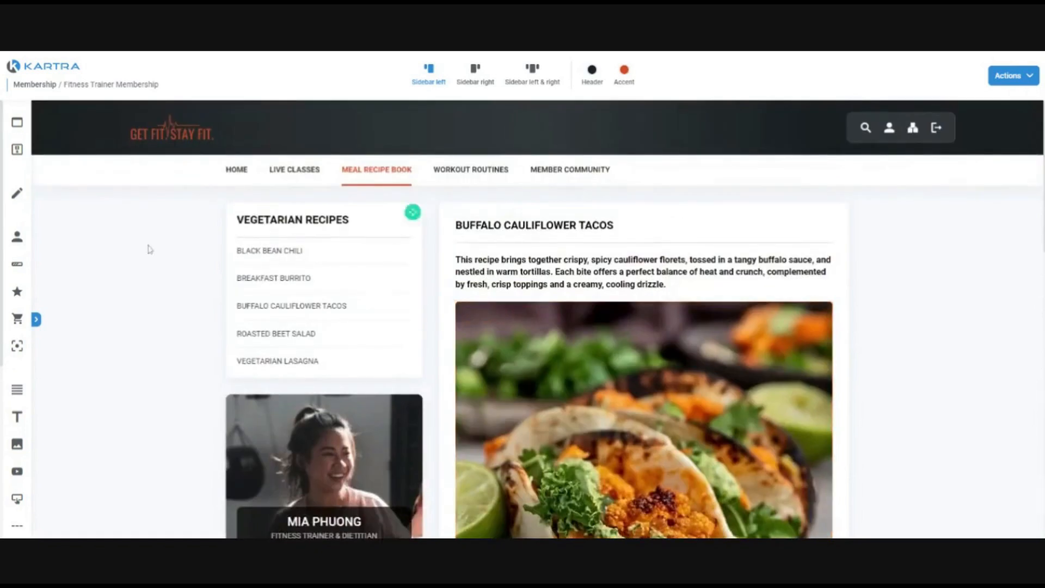
Expand the element list and compare its sidebar content elements with the page's host and website banner blocks.
left_click(36, 320)
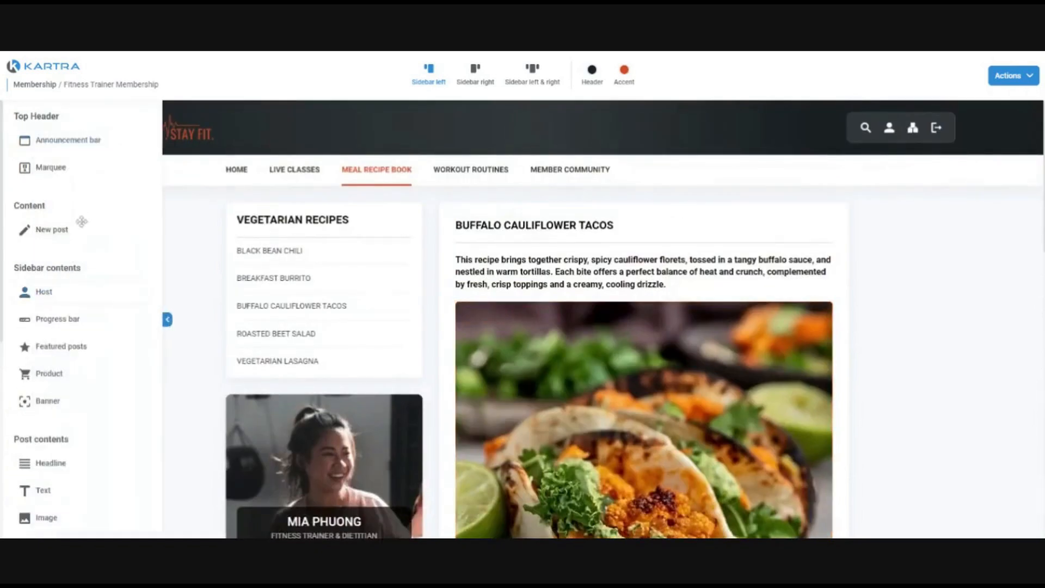
scroll(84, 223, "down", 1)
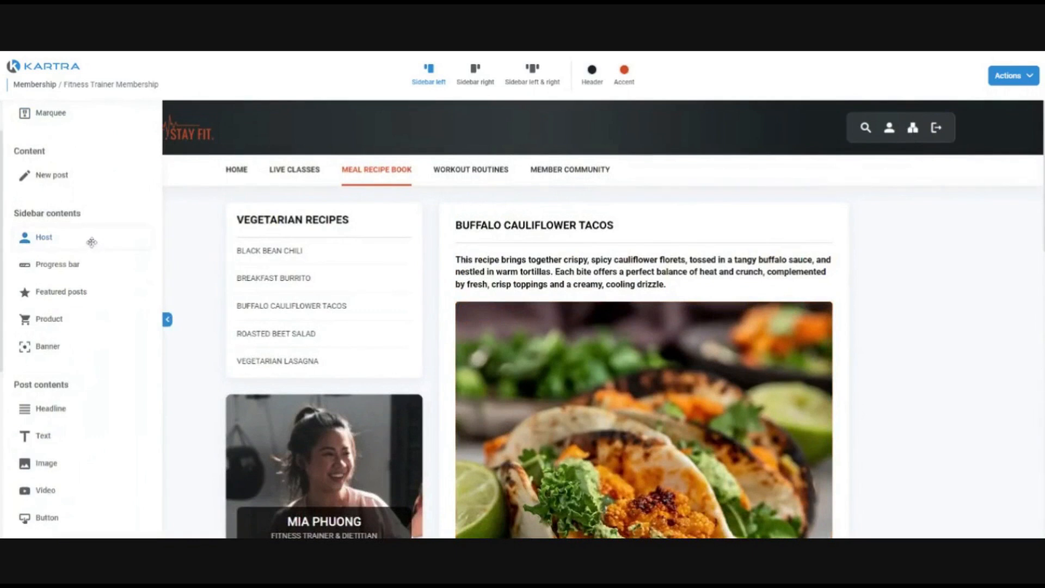
scroll(91, 242, "up", 1)
scroll(275, 375, "down", 2)
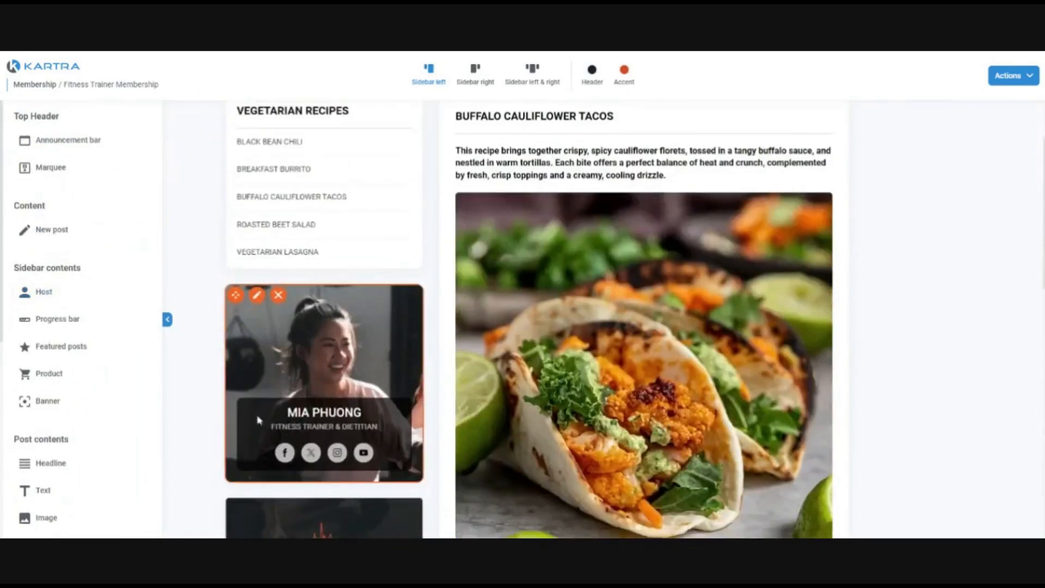
scroll(281, 455, "down", 2)
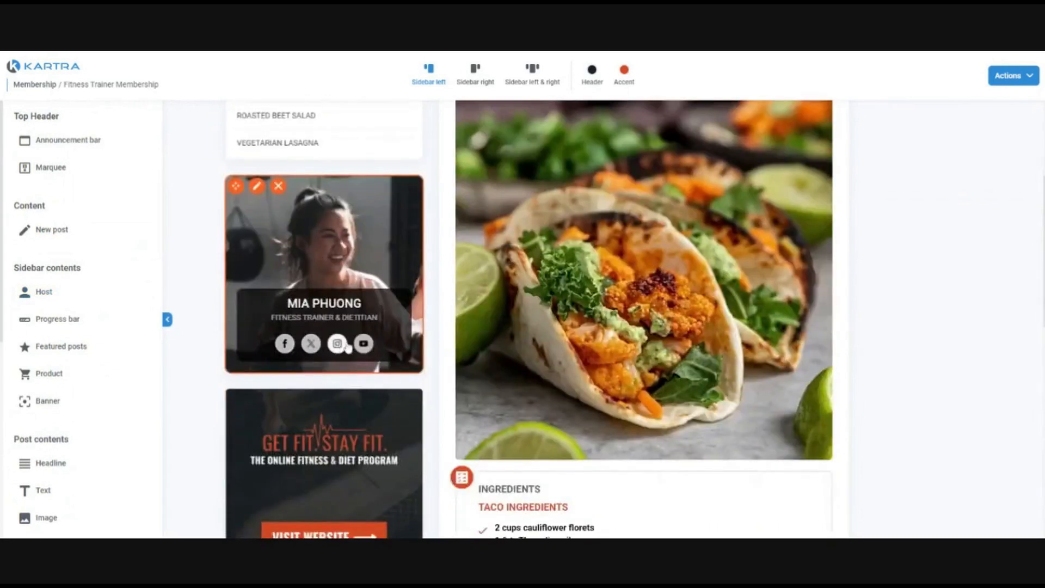
scroll(355, 348, "down", 1)
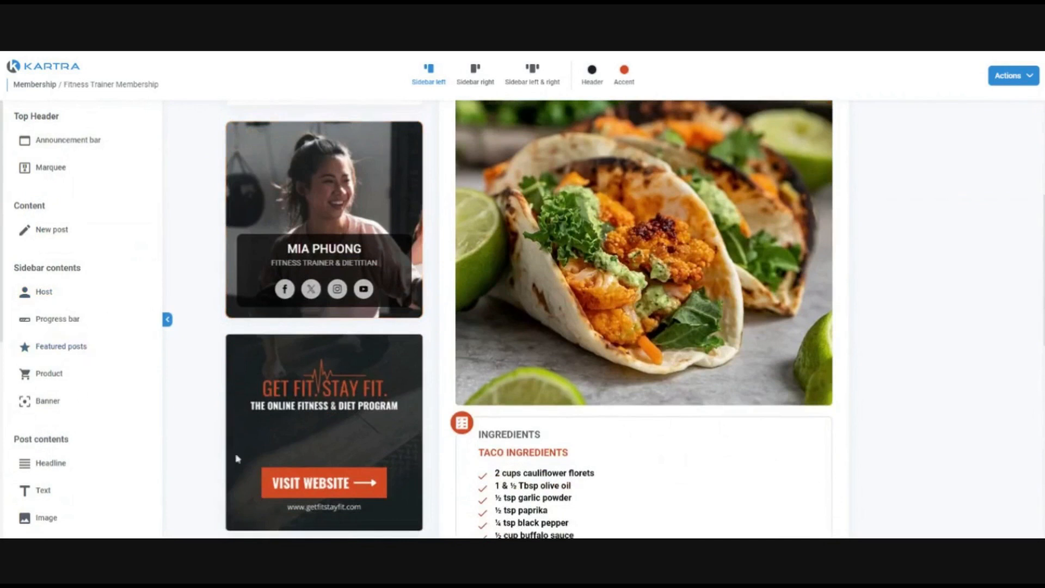
scroll(355, 391, "down", 1)
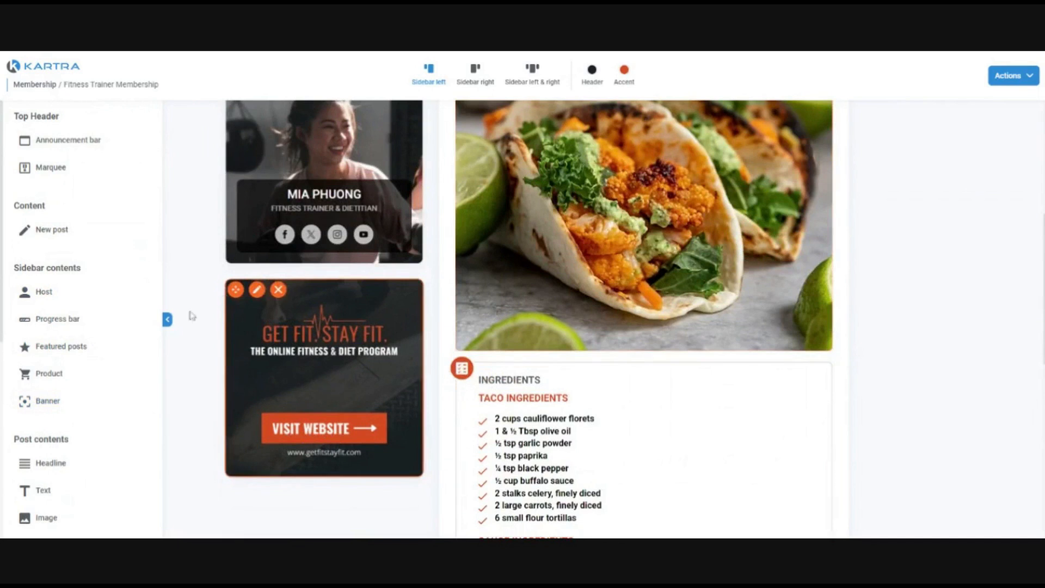
Examine the post content elements from Headline to Custom code, and compare them with the contents of the taco recipe post.
mouse_move(52, 373)
left_mouse_down()
mouse_move(305, 288)
mouse_move(344, 286)
mouse_move(217, 297)
mouse_move(51, 374)
mouse_move(55, 362)
left_mouse_up()
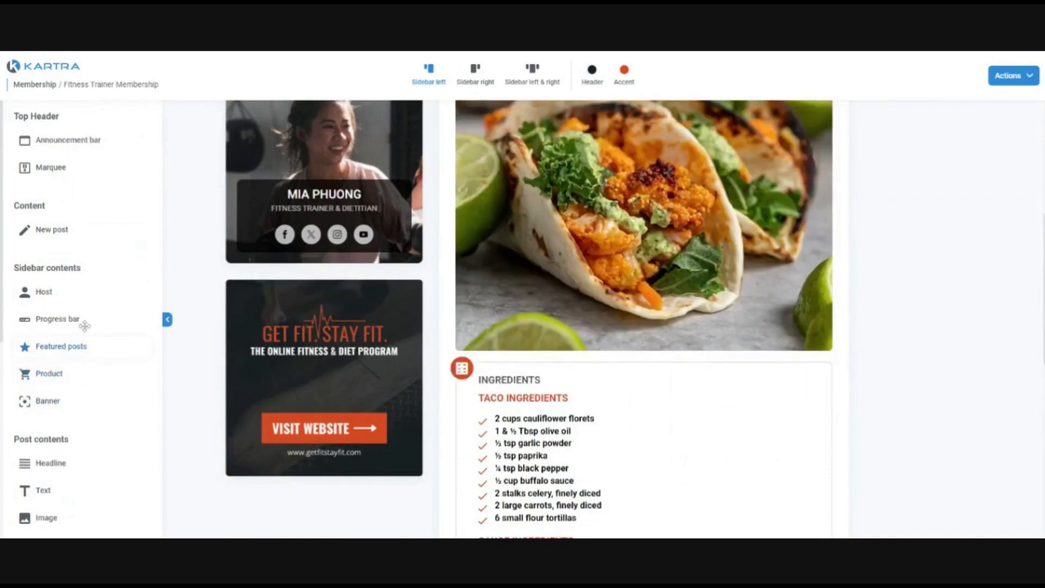
scroll(81, 306, "down", 1)
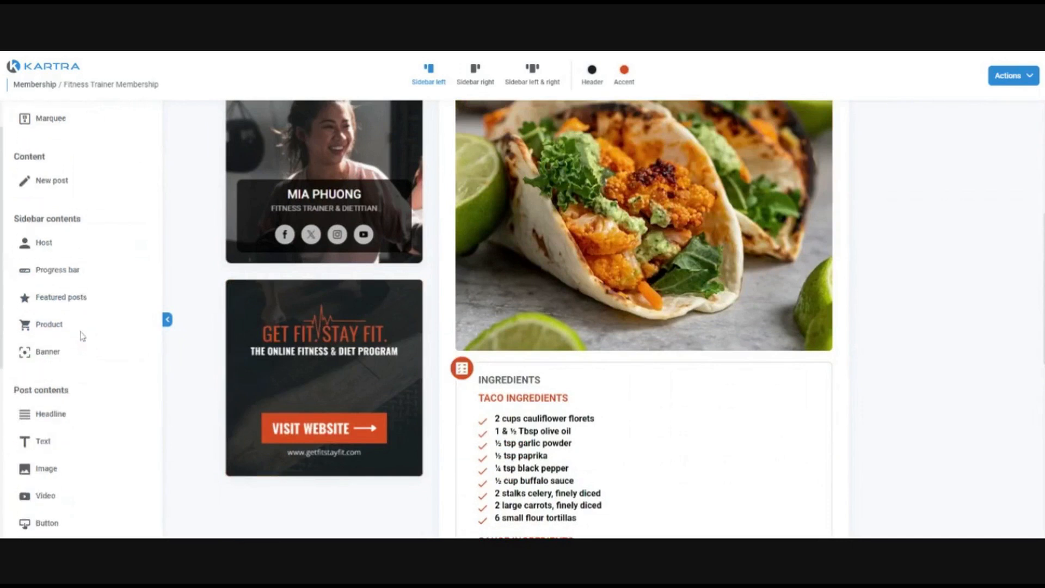
scroll(97, 231, "down", 2)
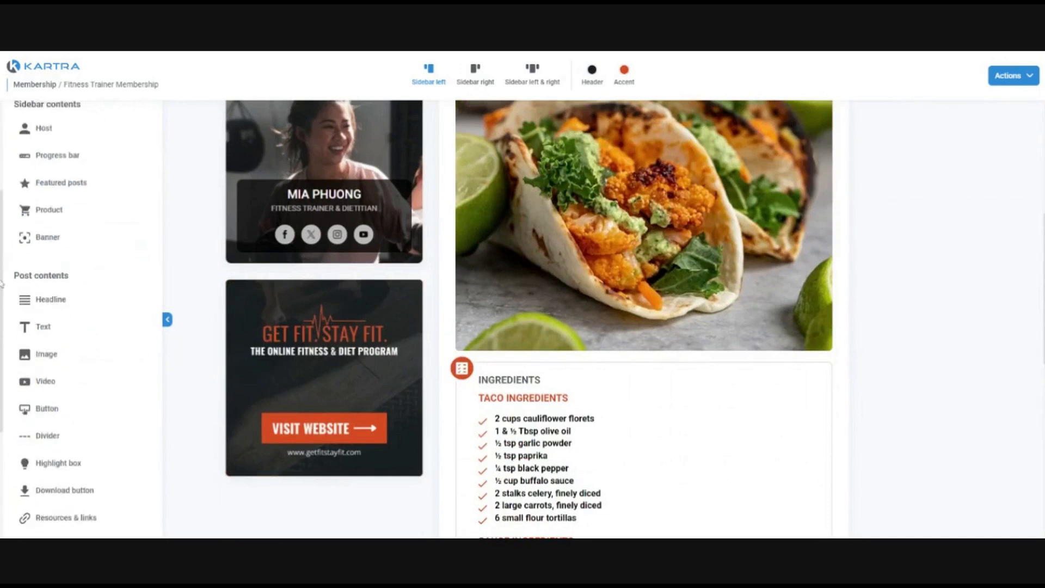
left_click_drag(4, 282, 85, 286)
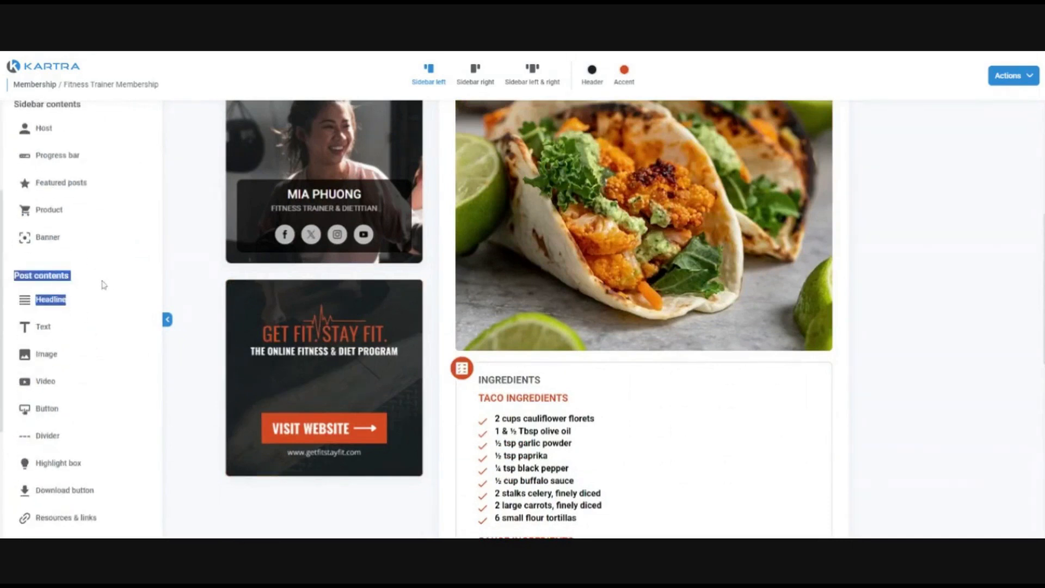
scroll(114, 277, "down", 3)
scroll(592, 305, "down", 2)
scroll(565, 306, "up", 2)
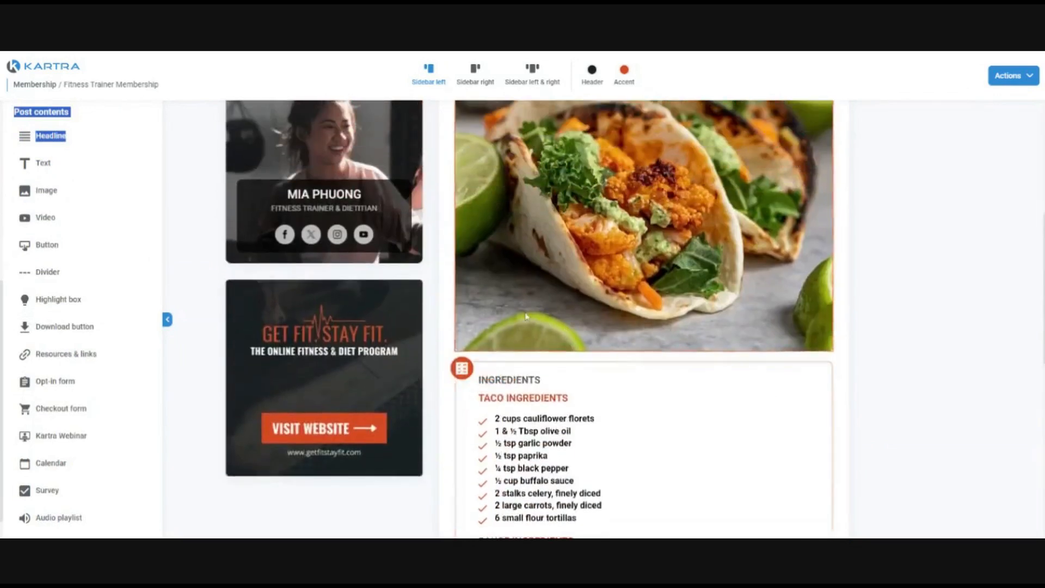
scroll(55, 300, "down", 1)
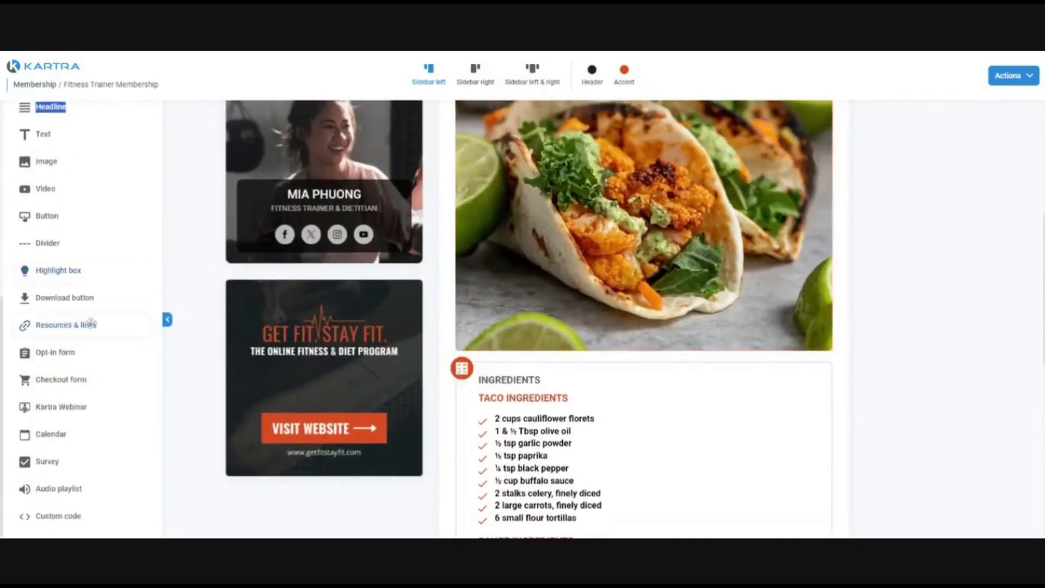
scroll(592, 336, "up", 6)
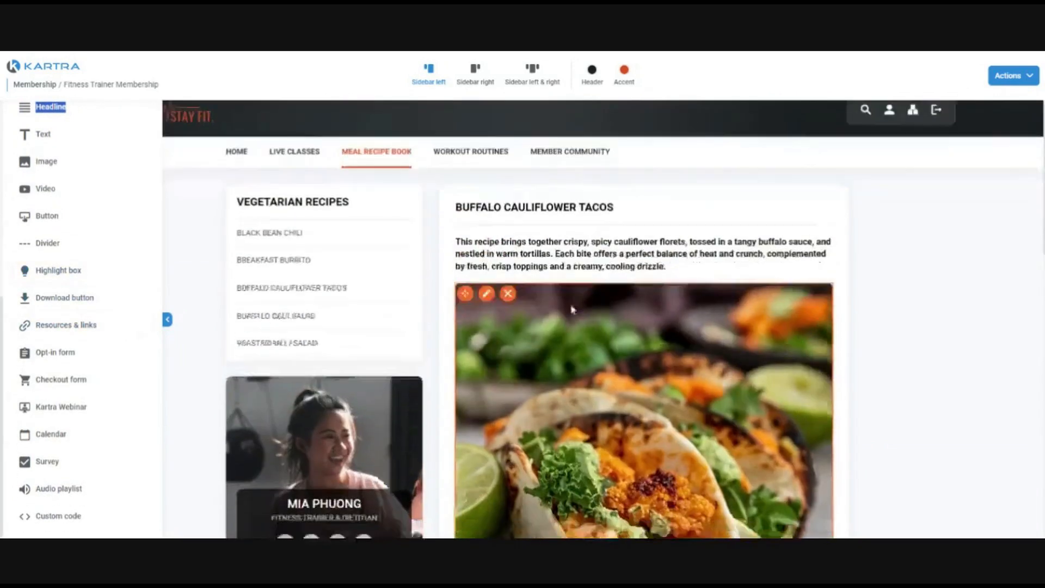
scroll(571, 309, "down", 10)
scroll(561, 332, "up", 9)
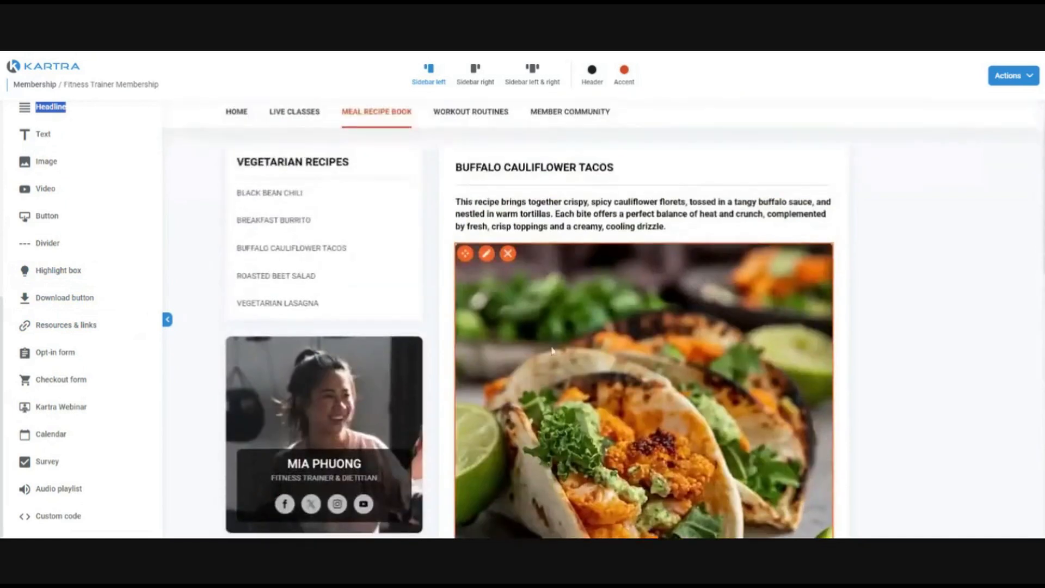
scroll(588, 247, "up", 2)
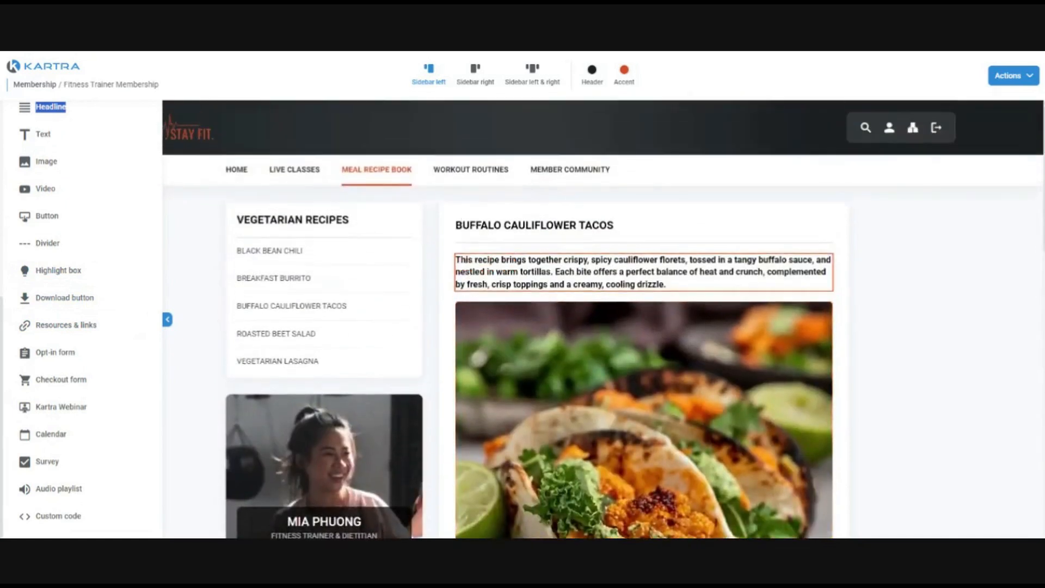
Open the Building Muscle post under Workout Routines and look over its introduction, video and highlight box.
mouse_move(470, 173)
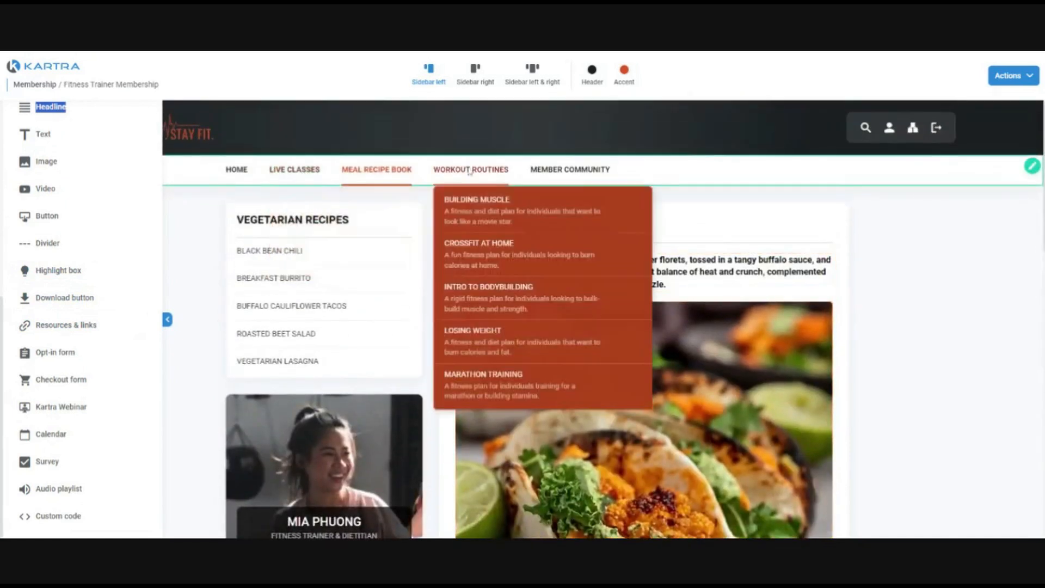
left_click(482, 213)
scroll(593, 261, "down", 3)
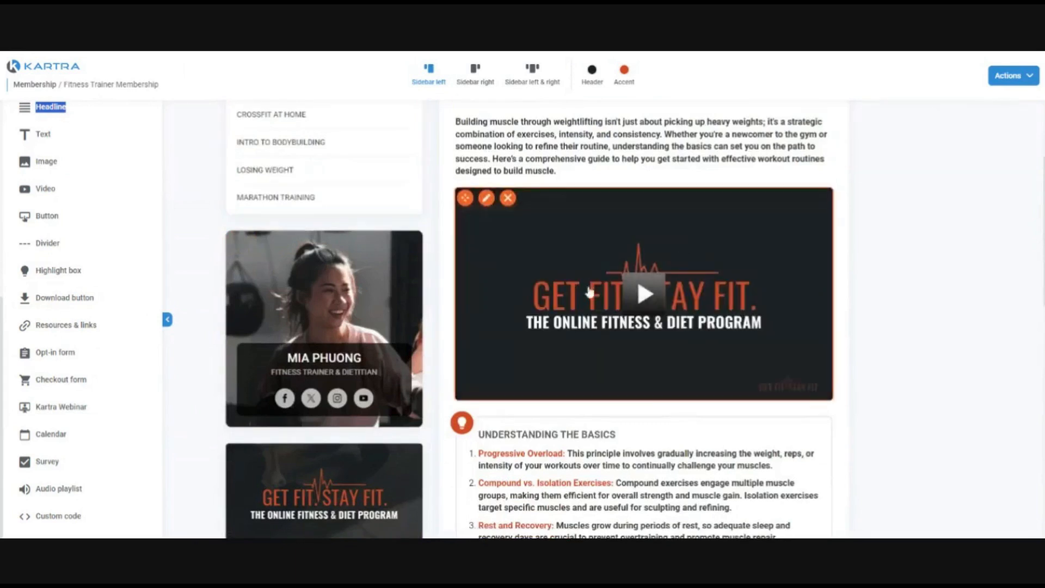
scroll(590, 293, "down", 5)
scroll(599, 349, "up", 5)
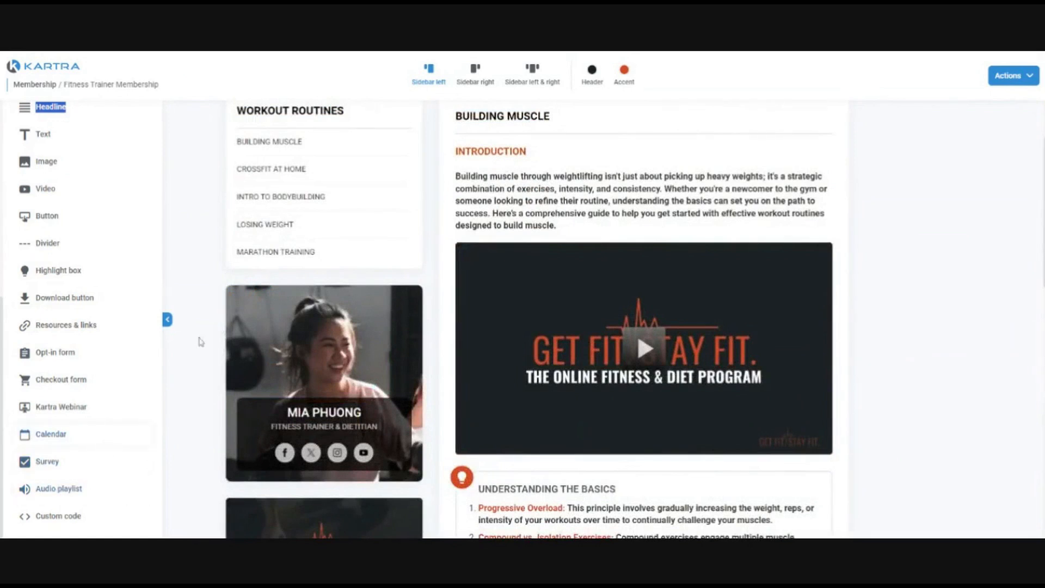
Open the Schedule post under Live Classes and look over its sign-up calendar and View Calendar highlight box.
scroll(200, 341, "up", 2)
mouse_move(295, 169)
left_click(304, 217)
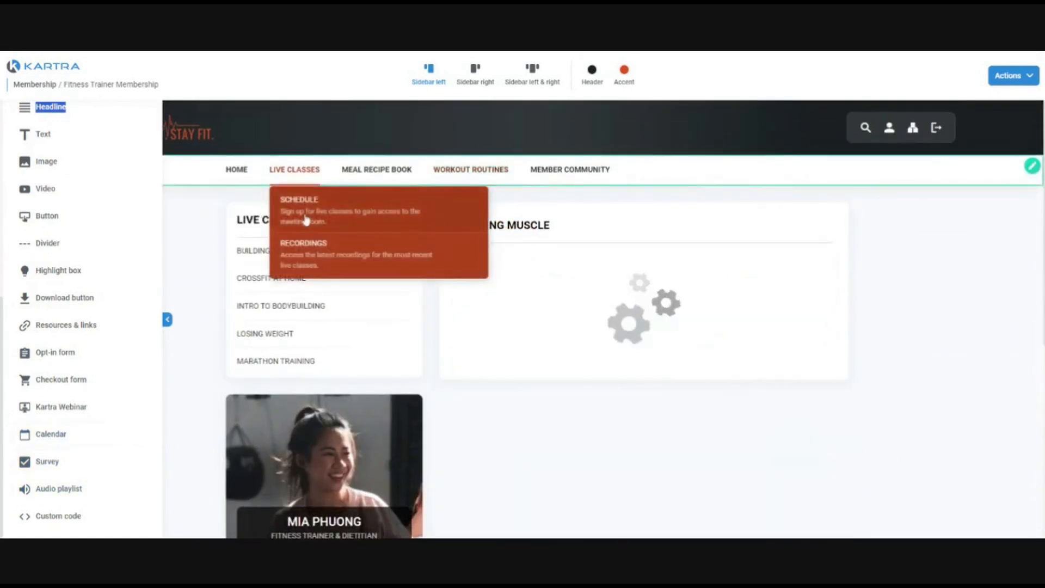
scroll(497, 322, "down", 2)
scroll(675, 301, "down", 1)
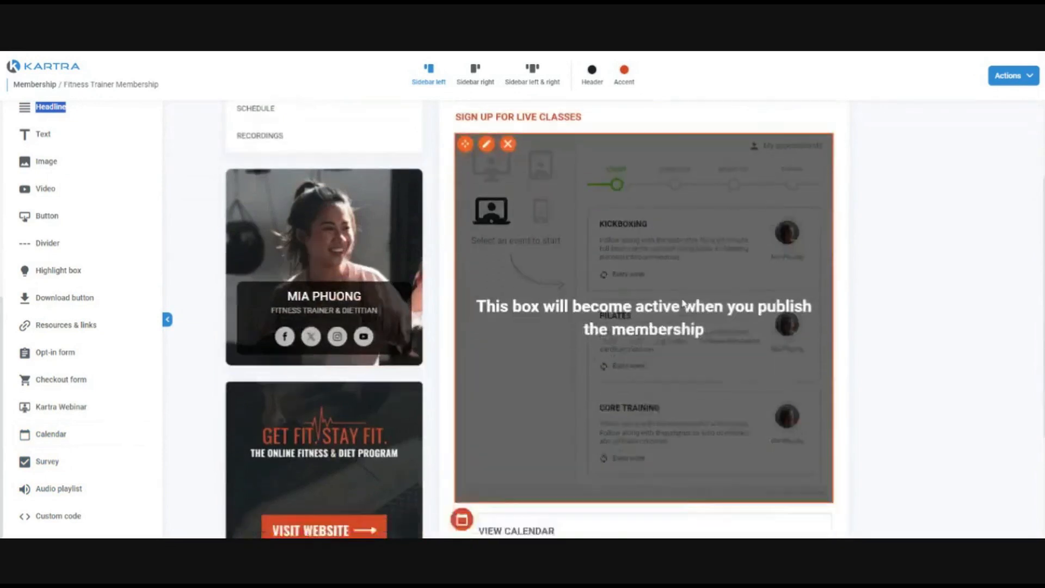
scroll(684, 303, "down", 1)
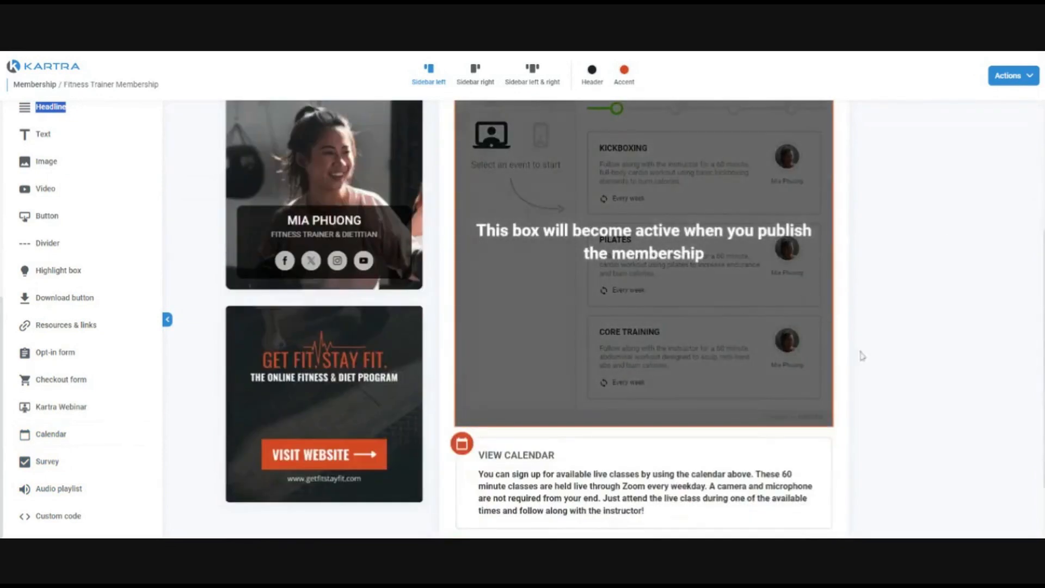
scroll(937, 324, "up", 3)
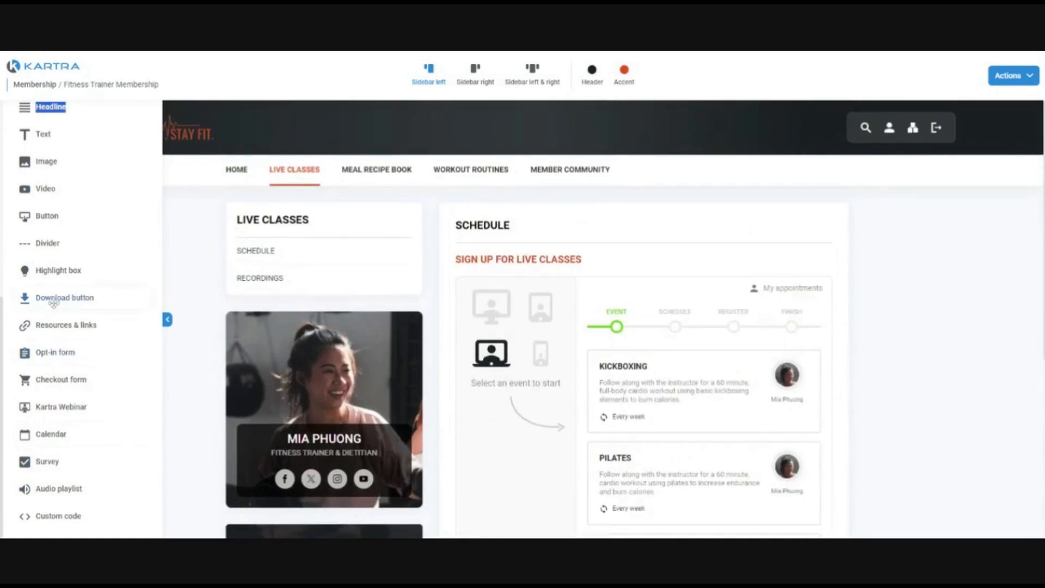
Look through the post content elements, collapse the element list, and view the Member Community and Meal Recipe Book submenus.
scroll(86, 314, "up", 2)
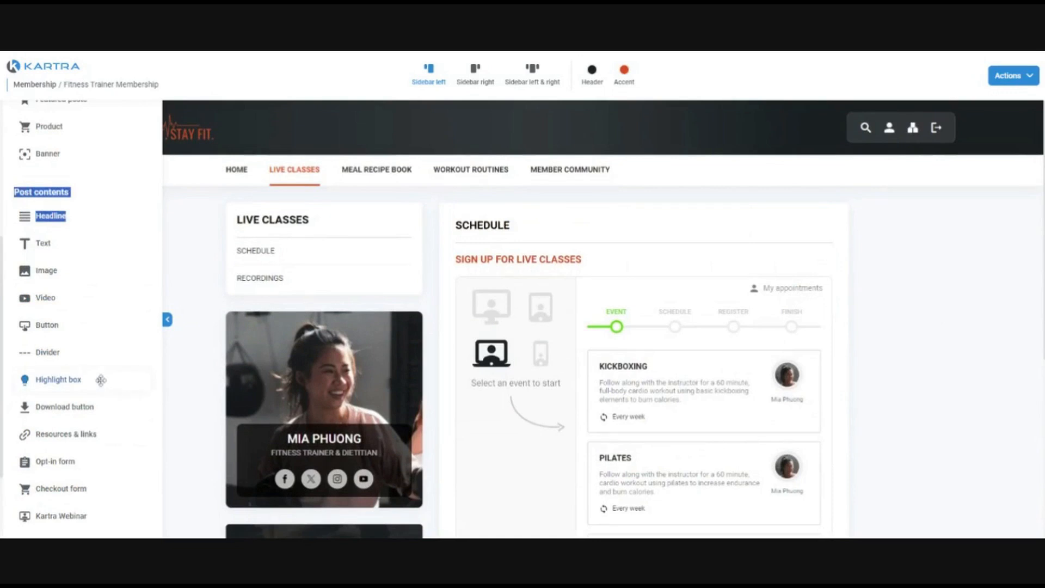
scroll(101, 380, "down", 2)
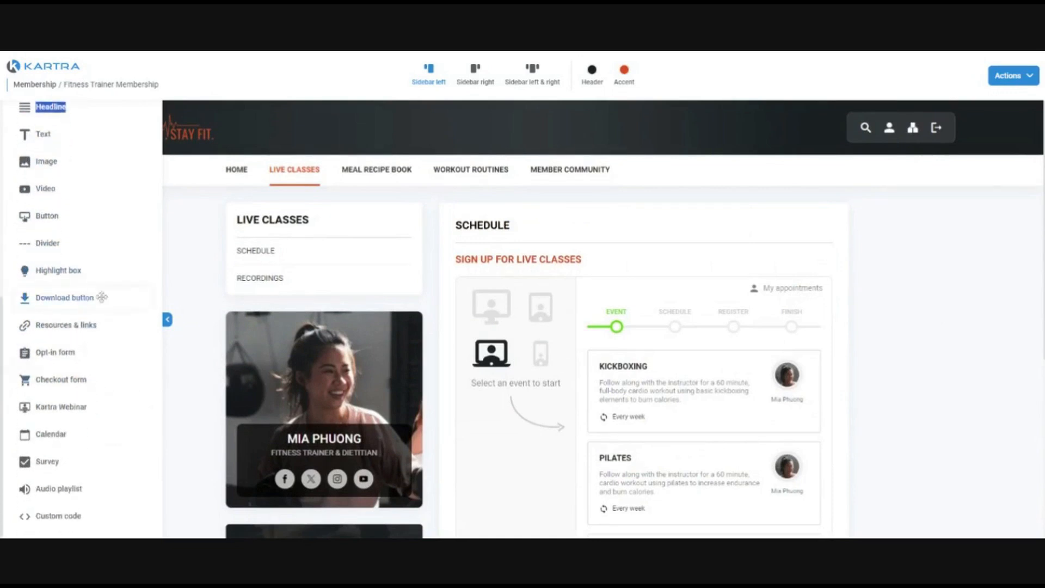
left_click(167, 320)
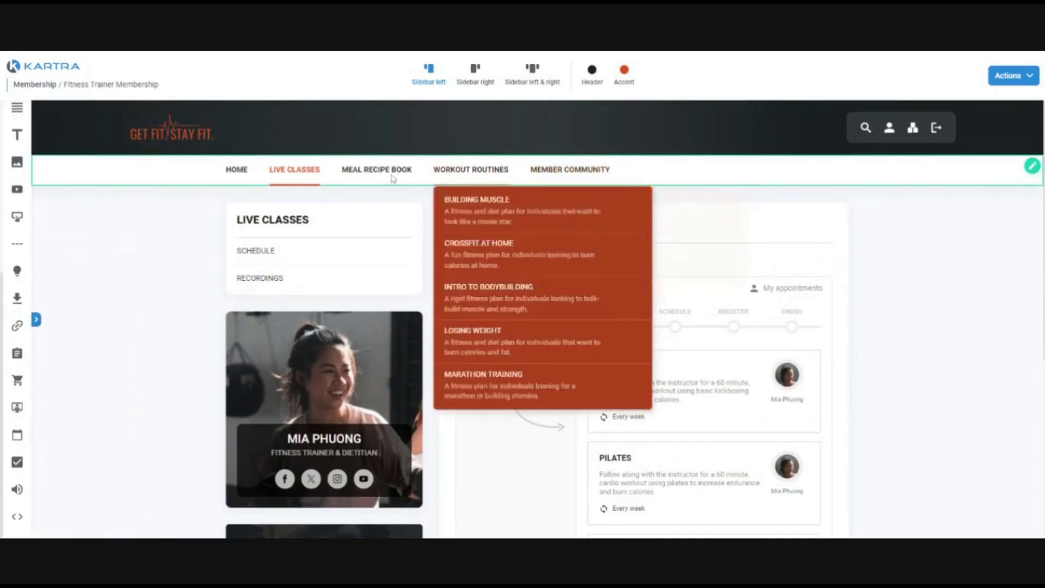
mouse_move(568, 179)
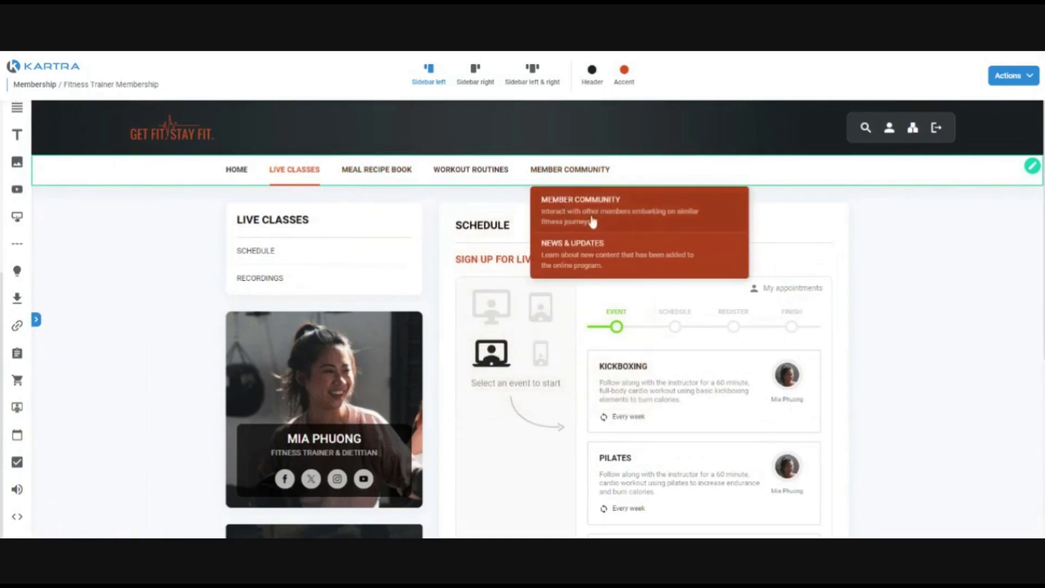
mouse_move(404, 169)
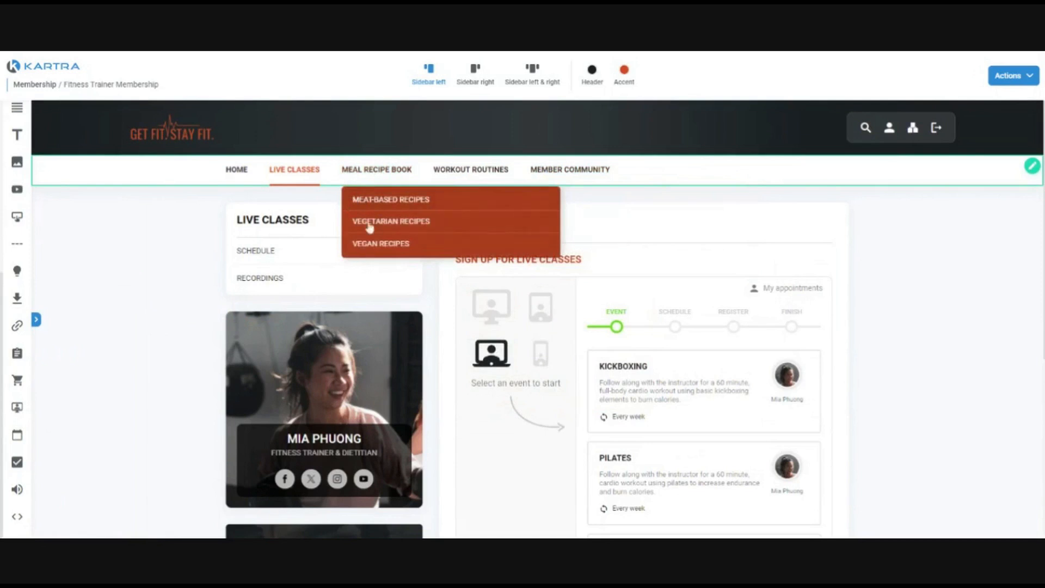
Start adding a new post to Live Classes, examine its name, description and category settings, and cancel it.
left_click(36, 319)
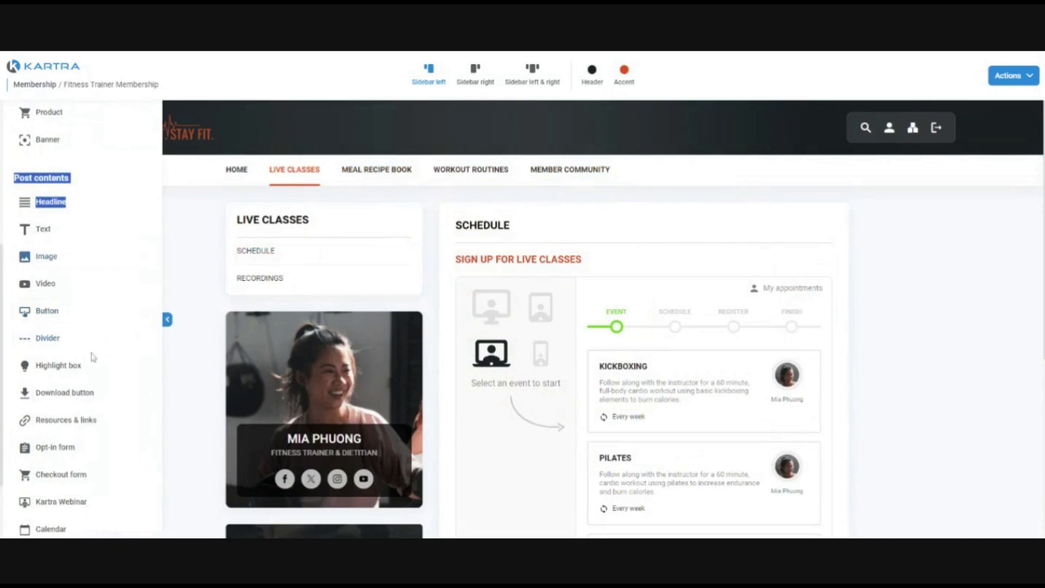
scroll(115, 315, "up", 1)
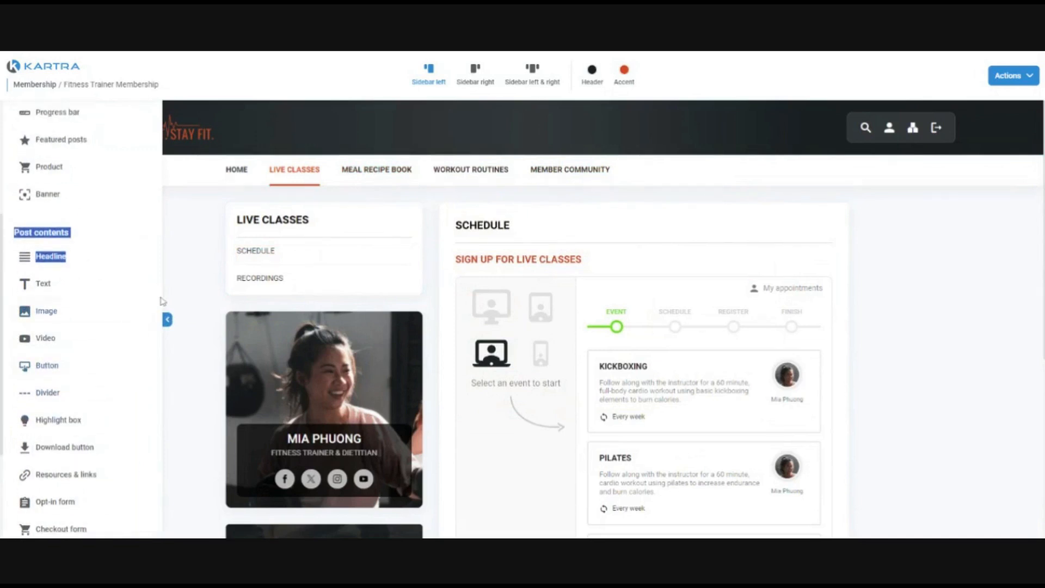
scroll(56, 195, "up", 3)
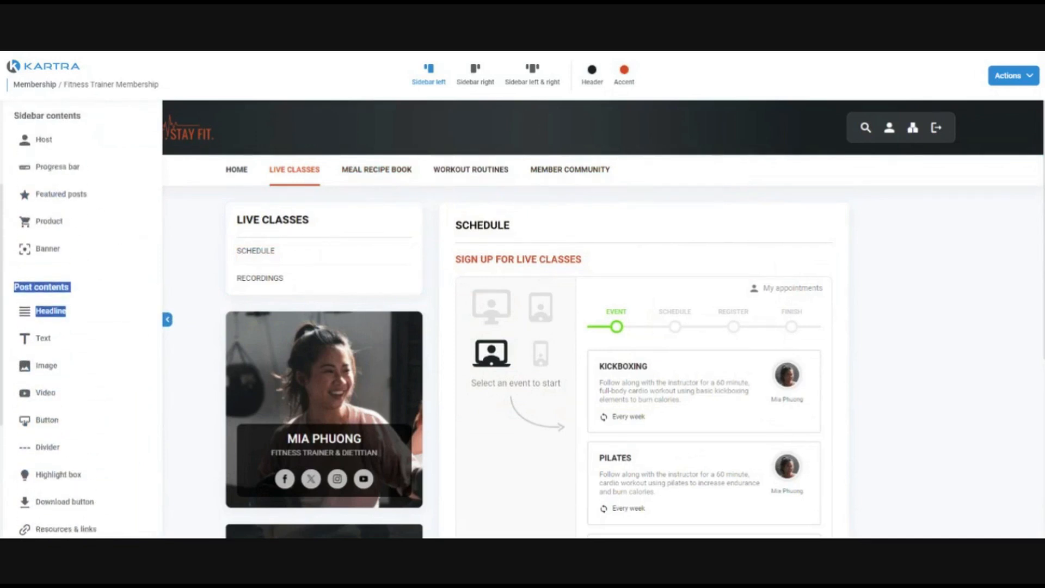
left_click_drag(55, 195, 360, 360)
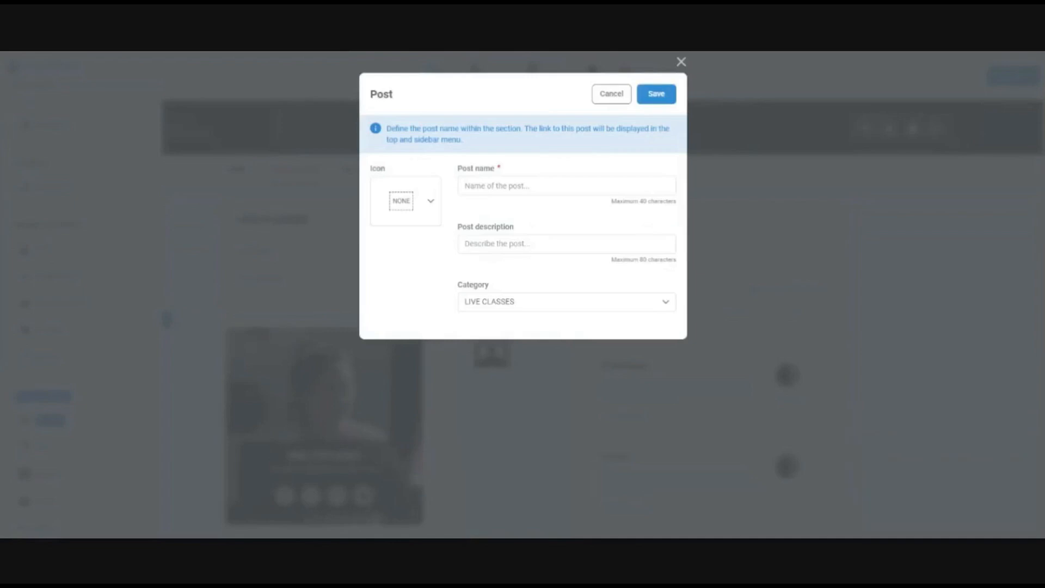
left_click(497, 244)
left_click(497, 186)
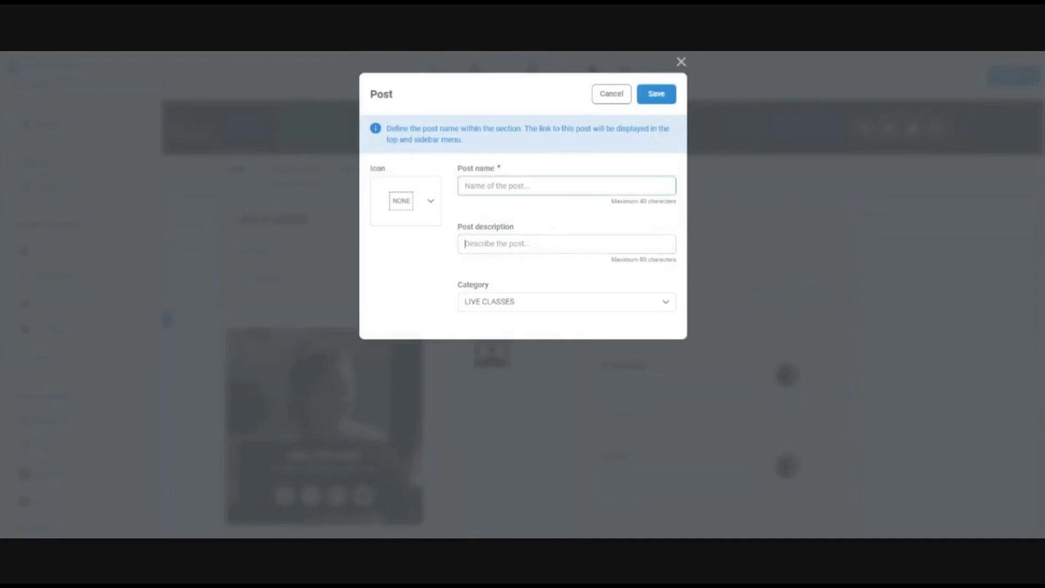
left_click(504, 250)
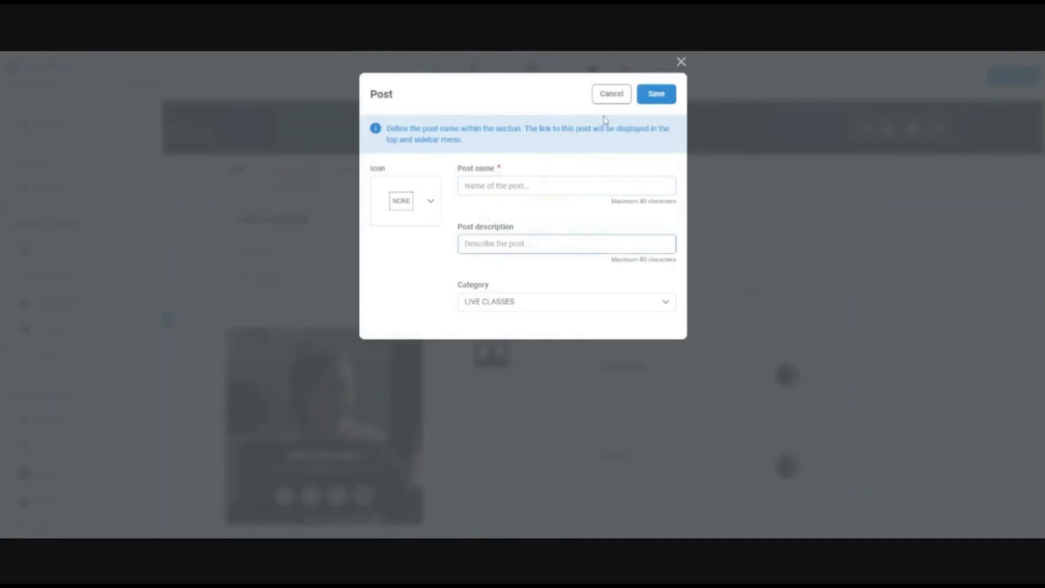
left_click(609, 100)
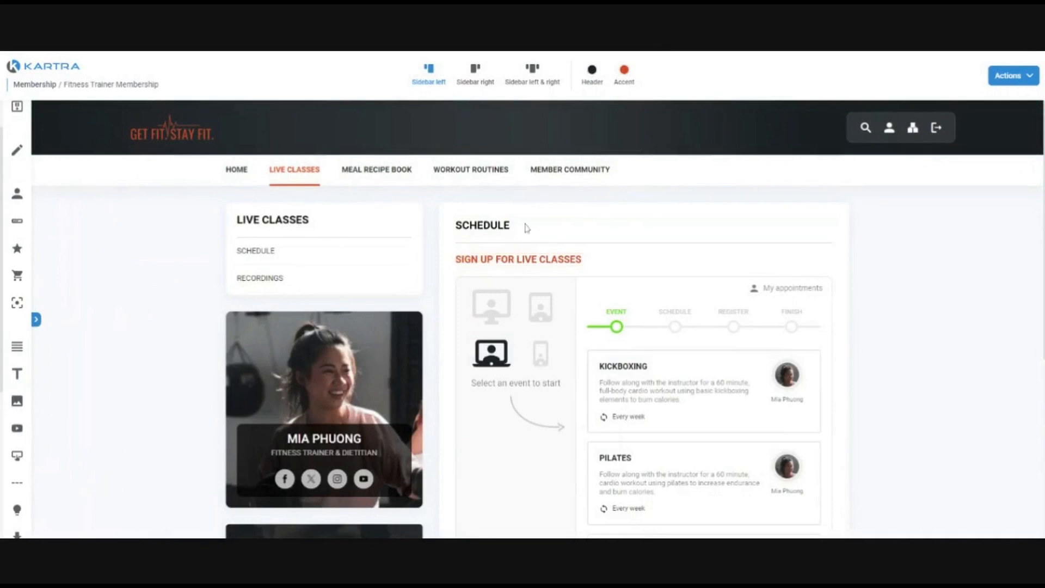
Save the Fitness Trainer Membership and exit the builder, accepting the template choice dialog.
mouse_move(564, 288)
scroll(564, 288, "down", 2)
scroll(562, 285, "up", 2)
left_click(1011, 75)
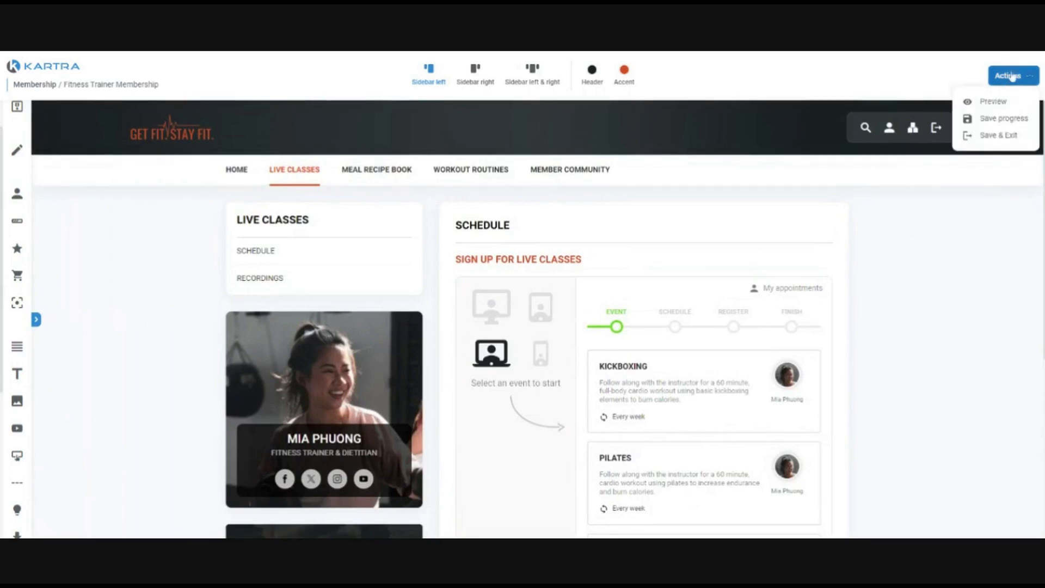
left_click(985, 136)
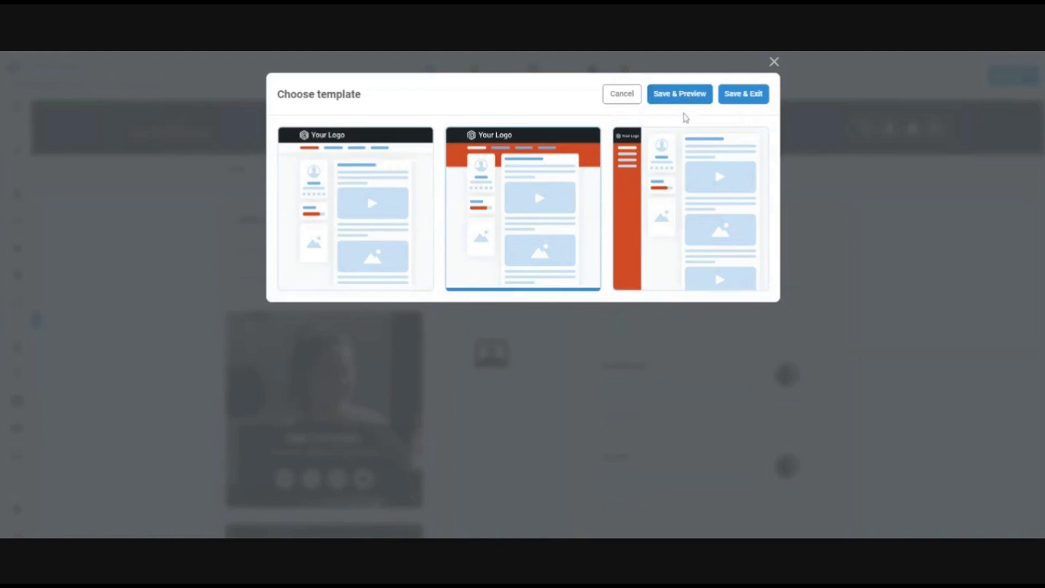
left_click(751, 97)
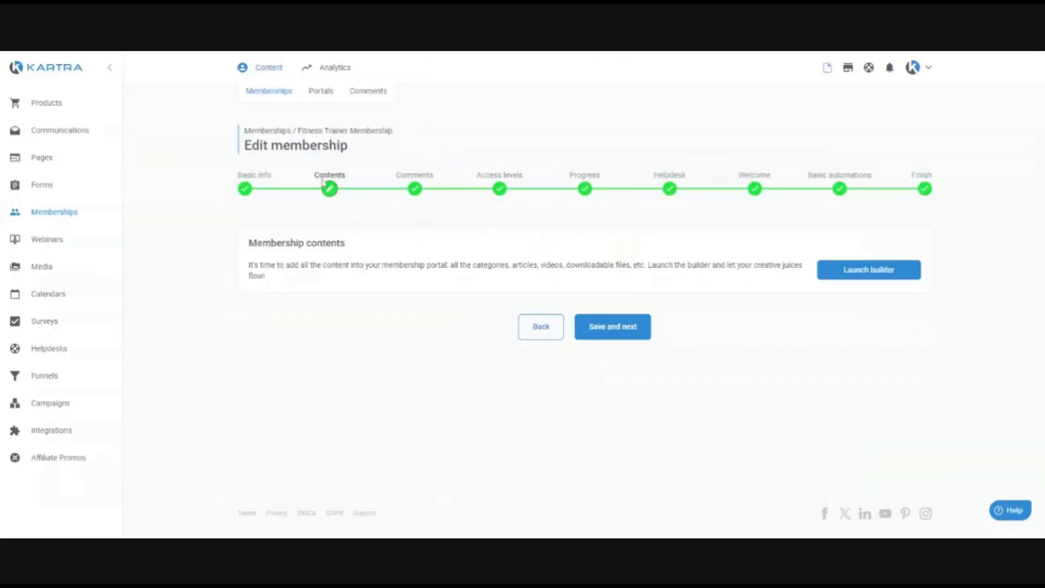
Save the Contents stage of the membership and continue to the Comments stage.
left_click_drag(315, 175, 348, 177)
left_click(348, 178)
left_click(351, 180)
left_click(607, 334)
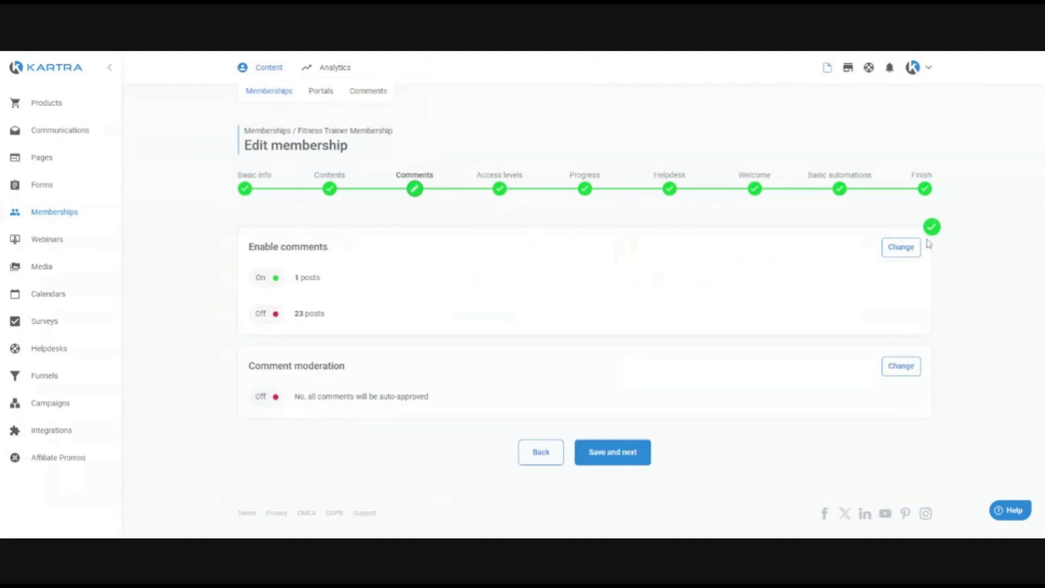
Open the per-post comment settings for editing and locate the toggle of the Member Community post.
left_click(907, 248)
scroll(397, 261, "down", 3)
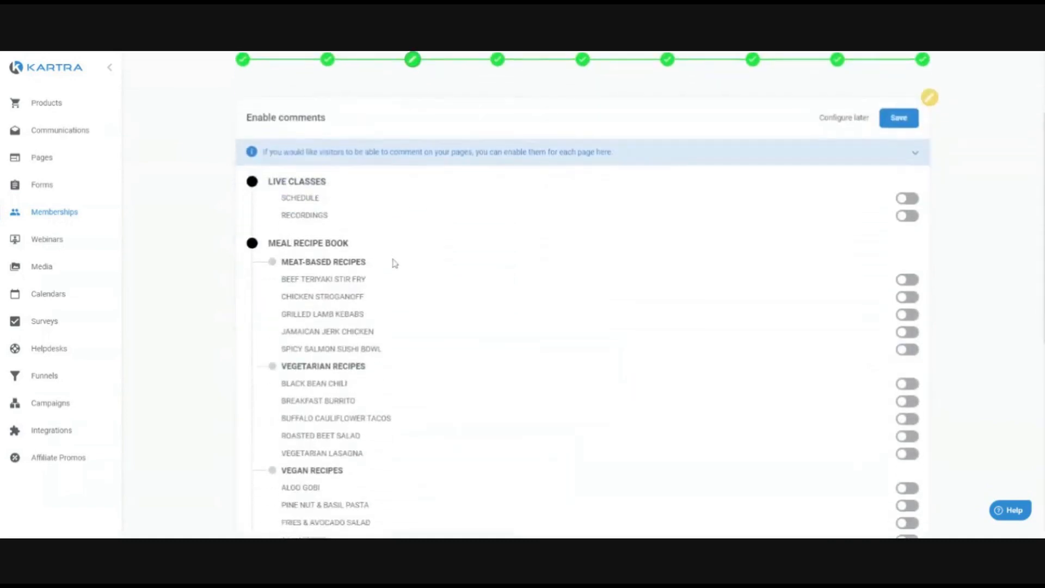
scroll(394, 264, "down", 8)
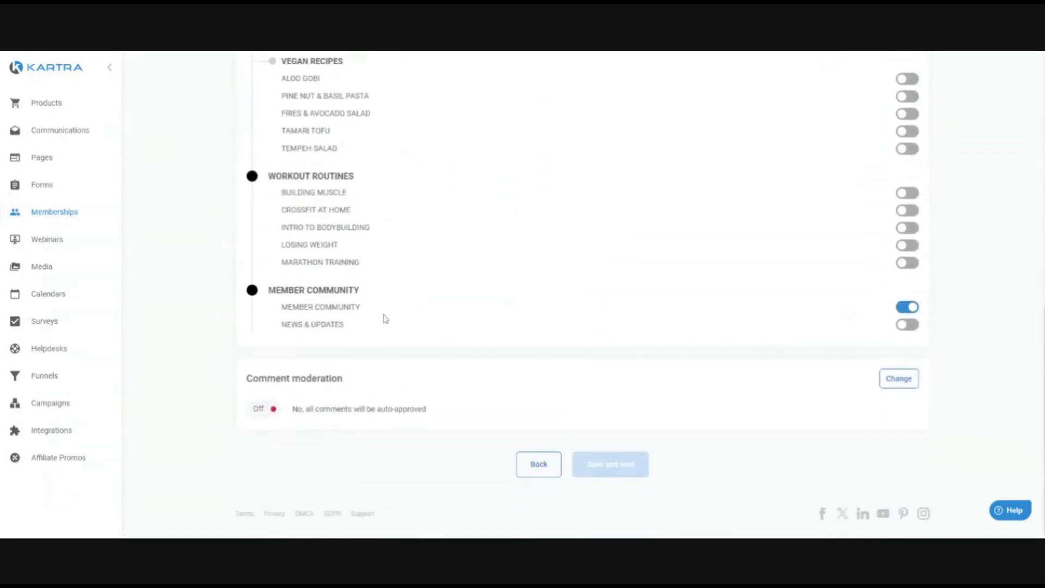
left_click_drag(281, 308, 385, 306)
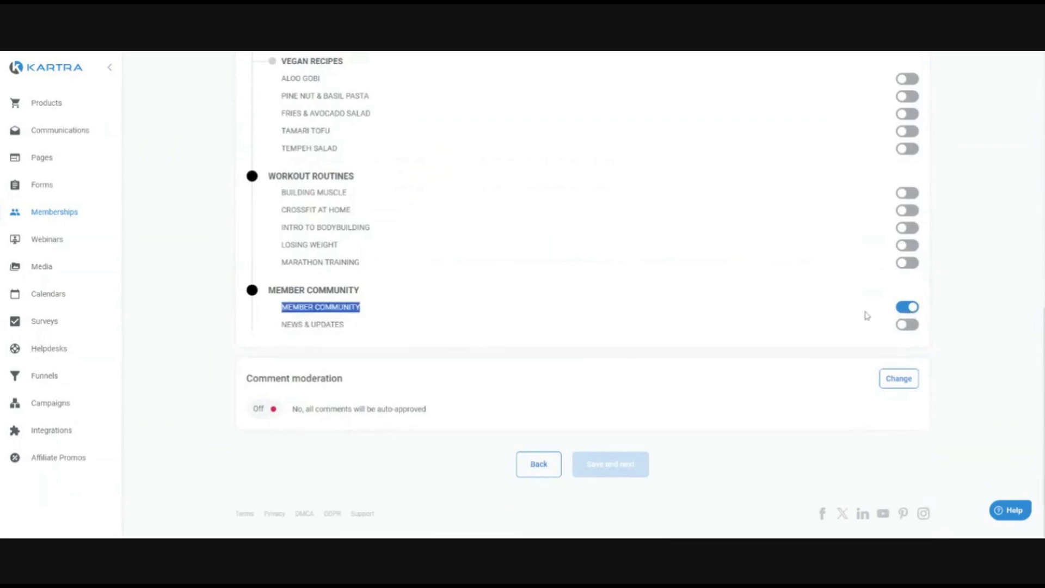
left_click(392, 277)
Review the comment toggles for the classes, recipes, workout routines and community posts, and save the comment settings.
scroll(391, 267, "up", 2)
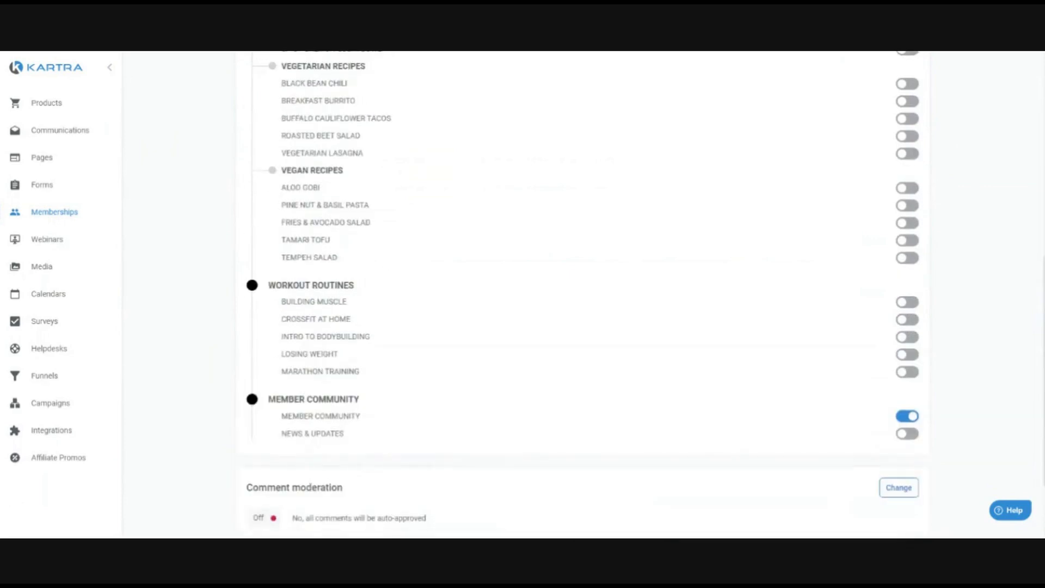
scroll(359, 325, "up", 1)
scroll(424, 370, "up", 4)
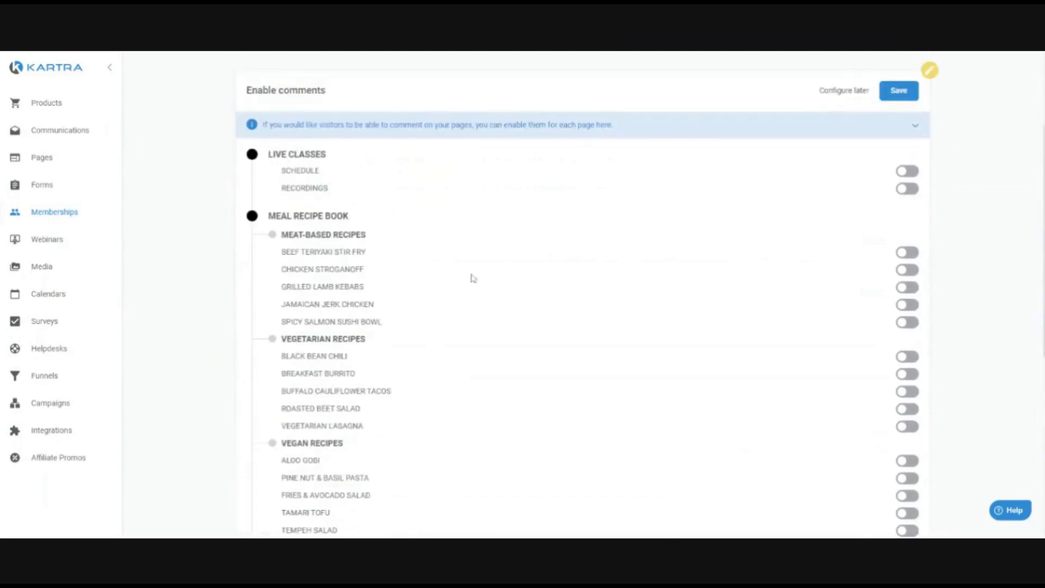
scroll(648, 223, "down", 2)
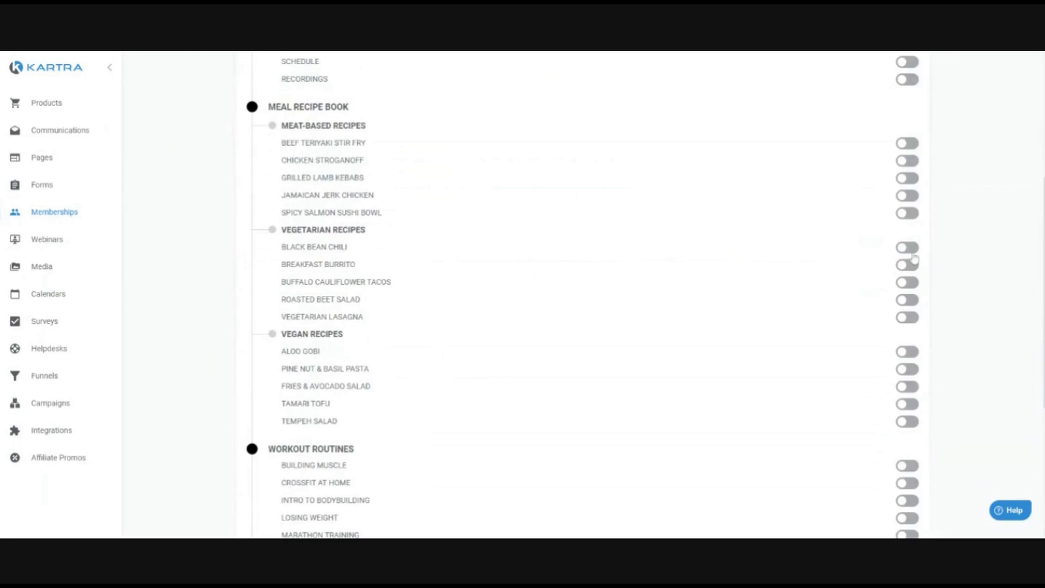
scroll(754, 240, "down", 3)
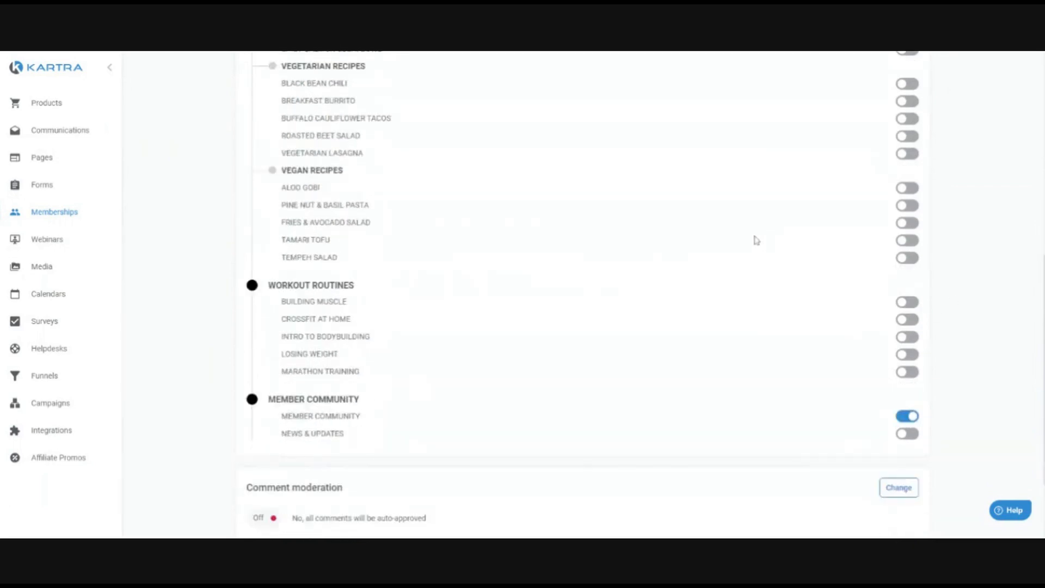
scroll(661, 286, "down", 2)
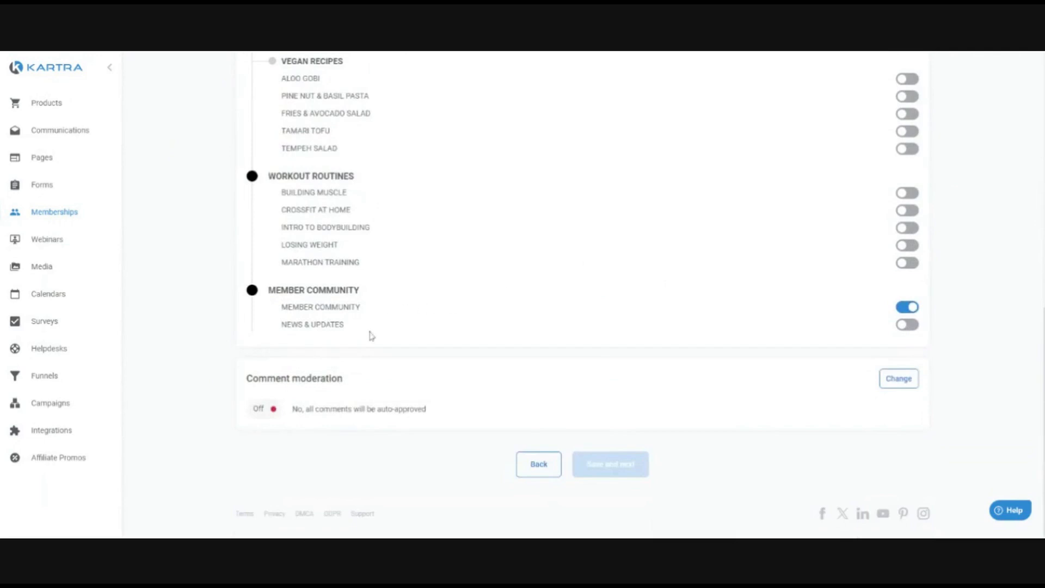
scroll(679, 321, "up", 9)
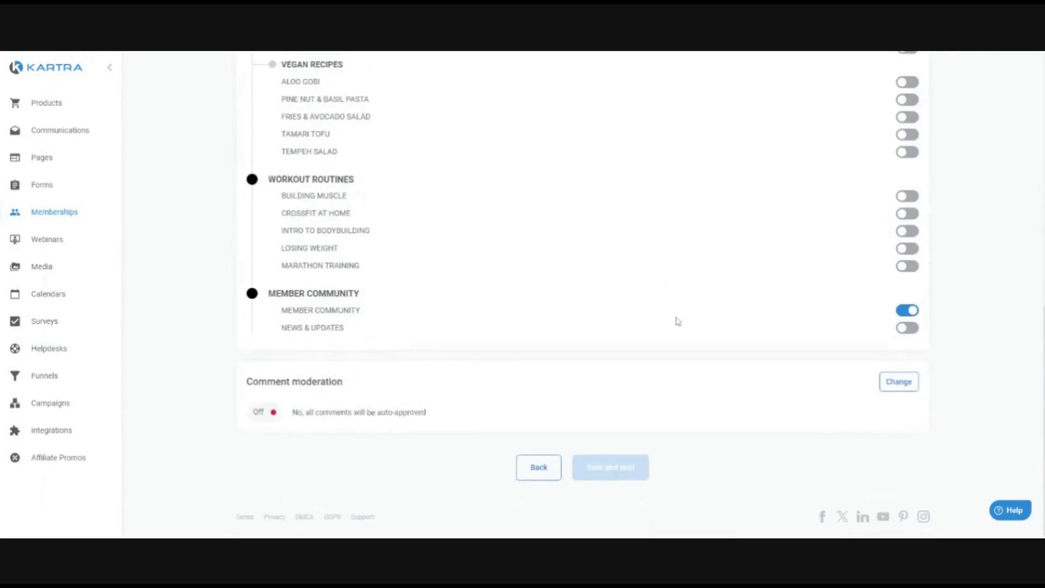
left_click(902, 203)
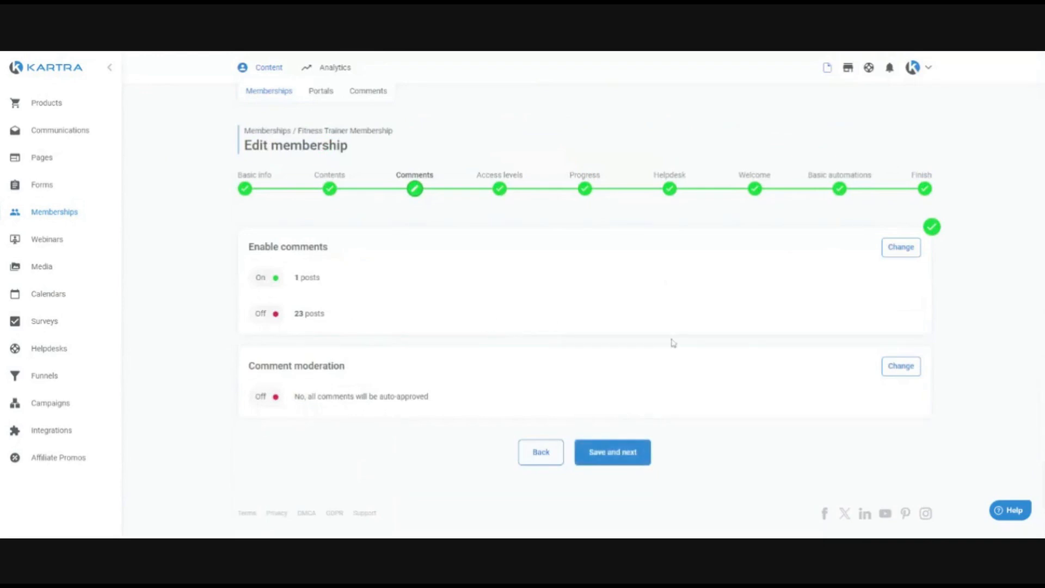
Save comment moderation with Auto-approve all comments selected, and continue to the Access levels stage.
left_click(901, 367)
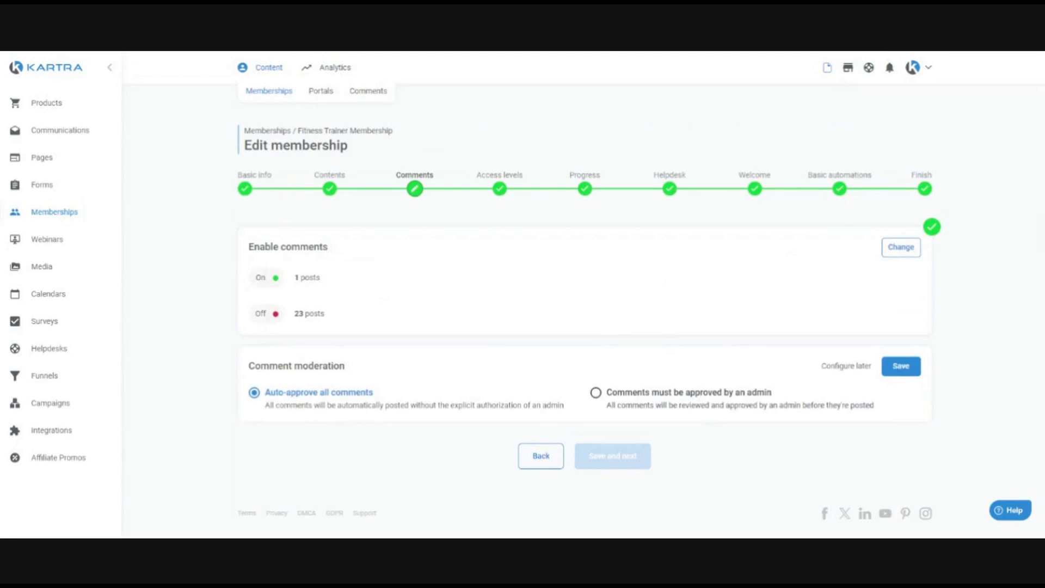
left_click(900, 366)
left_click(649, 451)
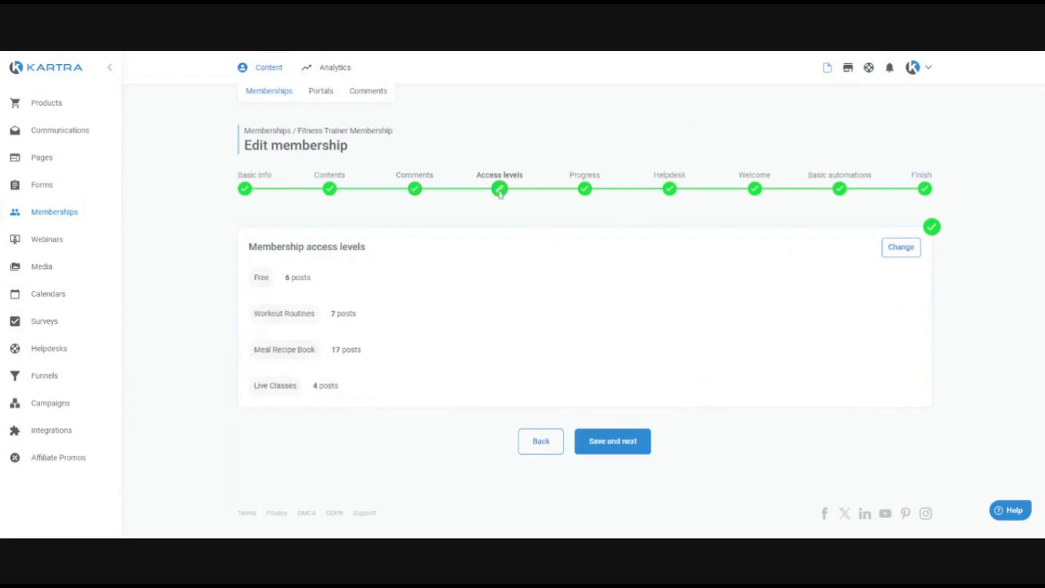
Open the membership access levels for editing and examine which posts the Free level includes.
left_click_drag(471, 175, 544, 181)
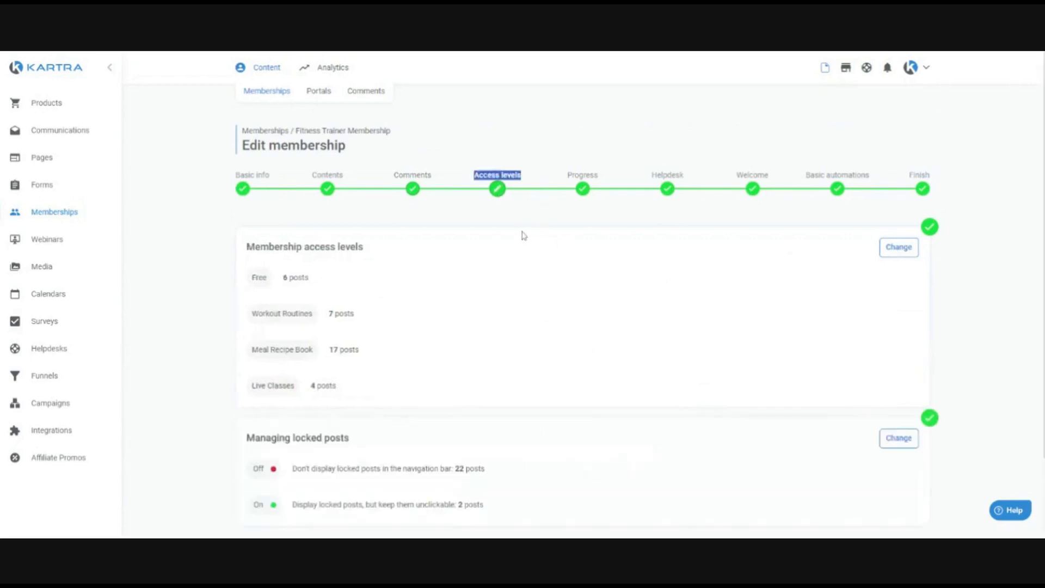
left_click(895, 248)
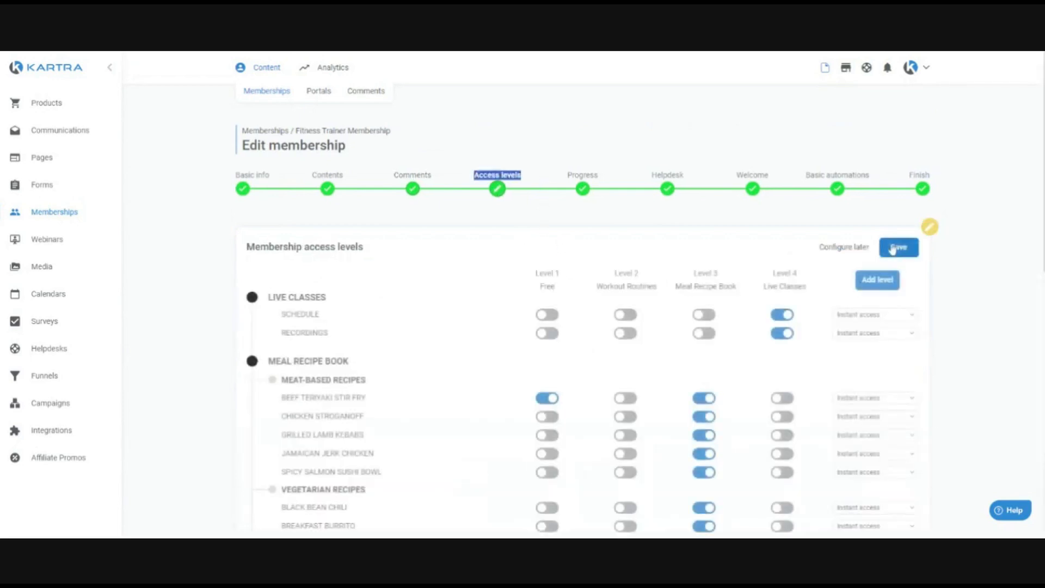
scroll(443, 226, "down", 1)
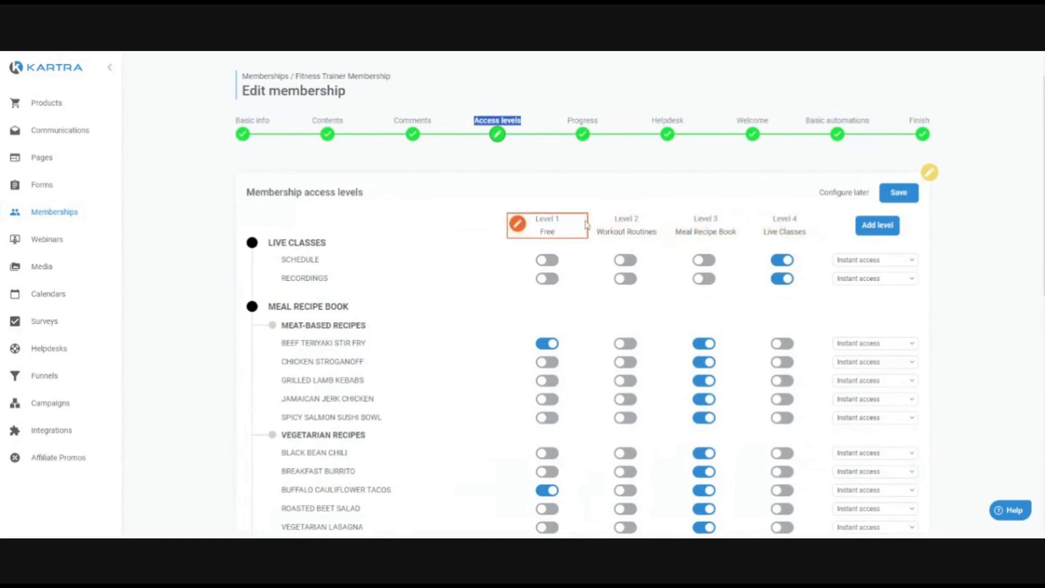
scroll(577, 180, "down", 4)
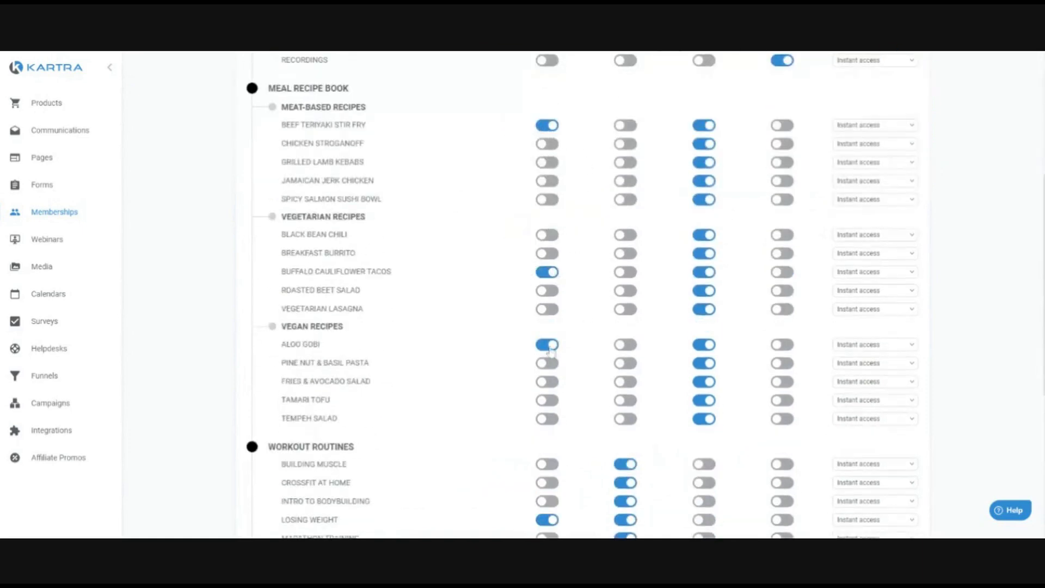
scroll(587, 357, "down", 2)
scroll(580, 401, "up", 4)
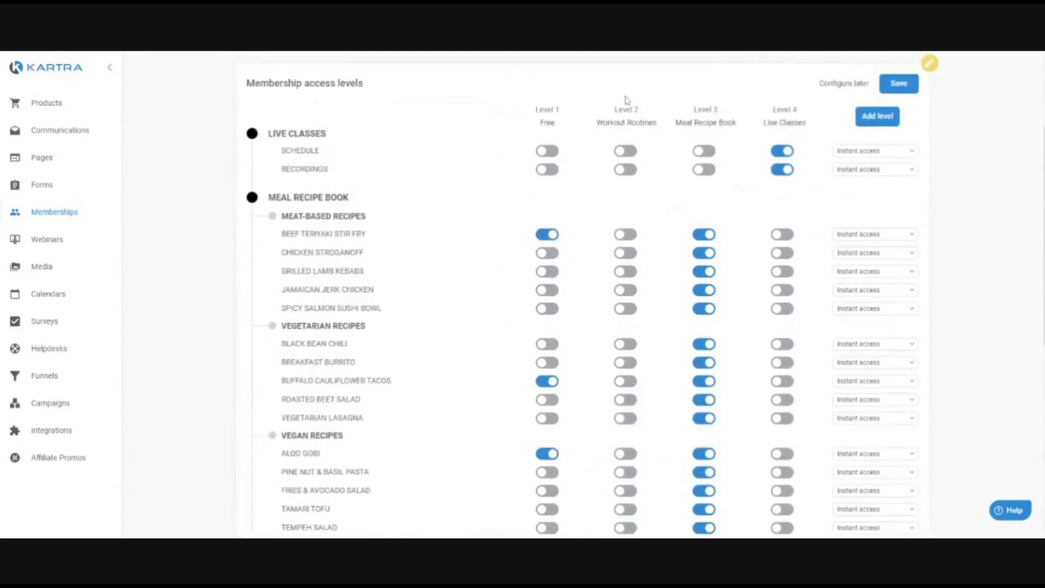
Examine which posts are assigned to the Workout Routines, Meal Recipe Book and Live Classes levels.
mouse_move(659, 124)
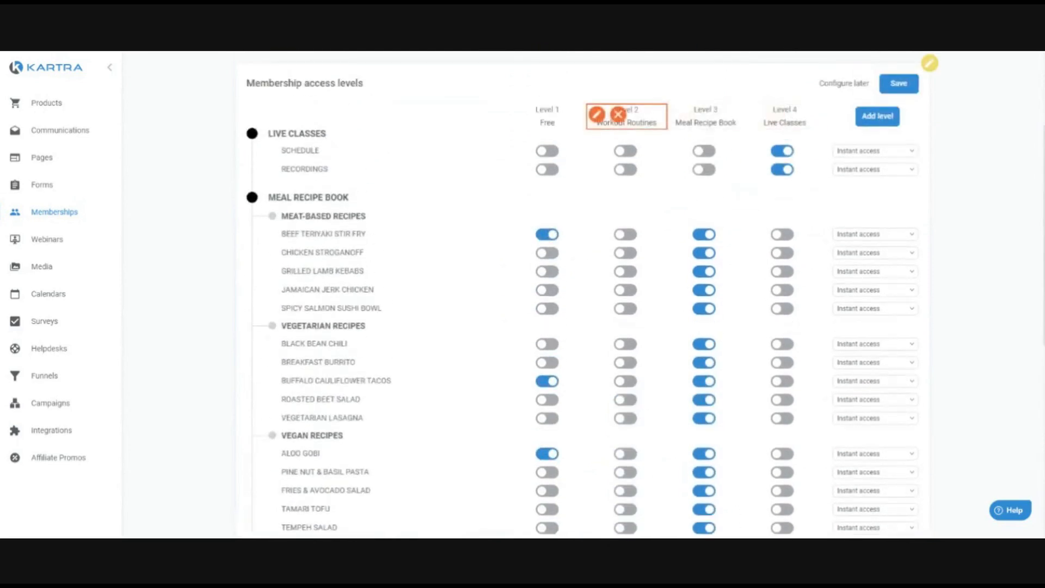
scroll(653, 109, "down", 1)
scroll(653, 82, "down", 5)
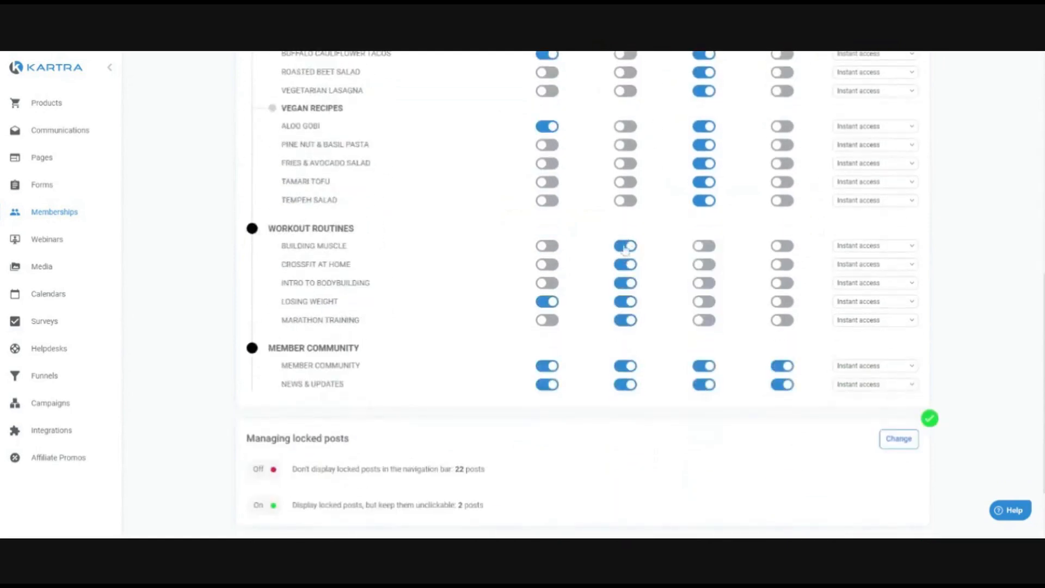
scroll(686, 240, "up", 4)
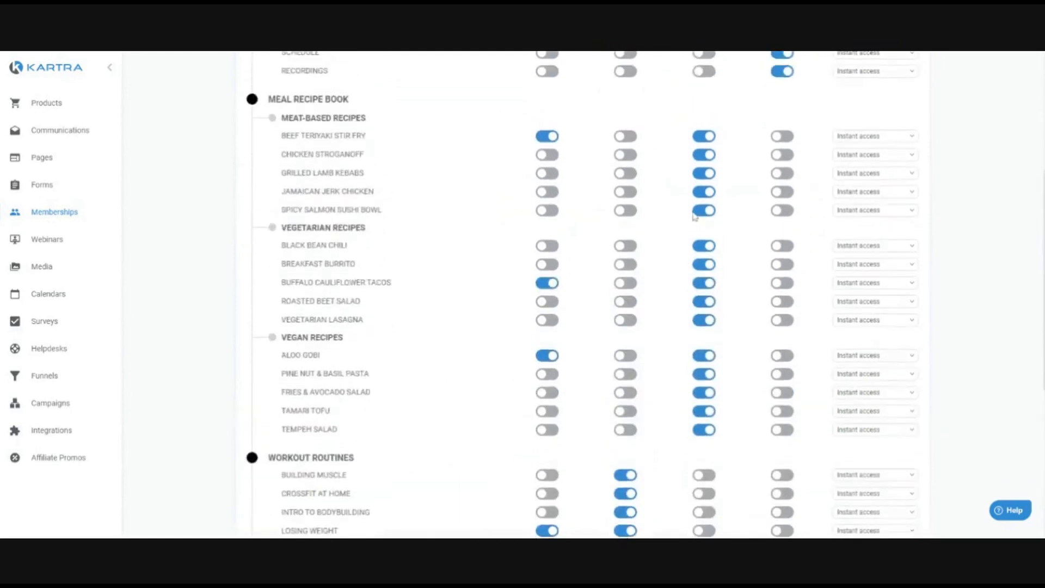
scroll(694, 217, "up", 3)
scroll(694, 175, "down", 1)
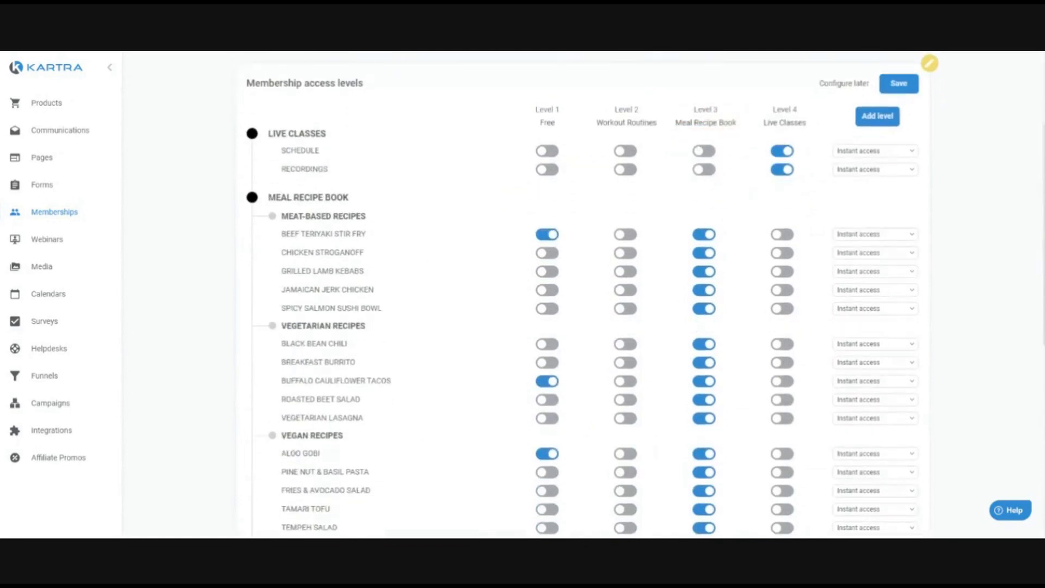
scroll(637, 294, "down", 1)
scroll(730, 223, "up", 3)
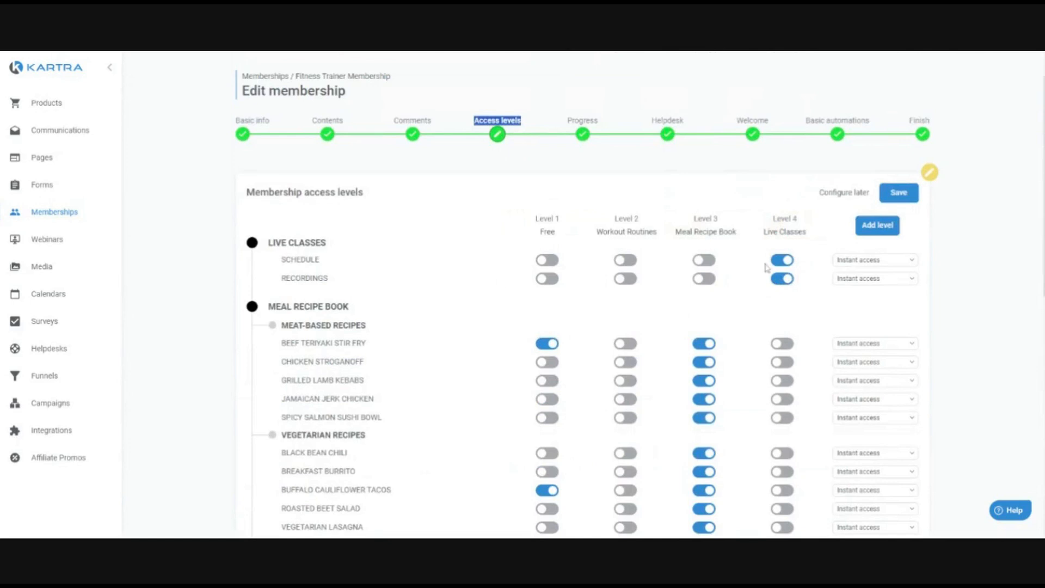
scroll(457, 259, "down", 2)
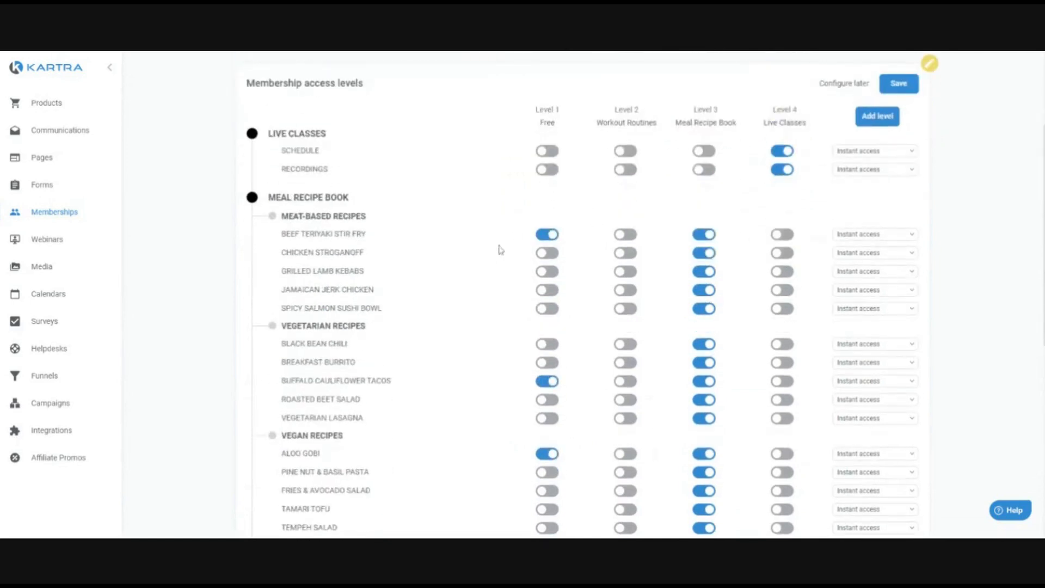
scroll(477, 189, "up", 1)
Try switching on Free-level access for the Live Classes Schedule post, and switch it back off.
left_click(543, 209)
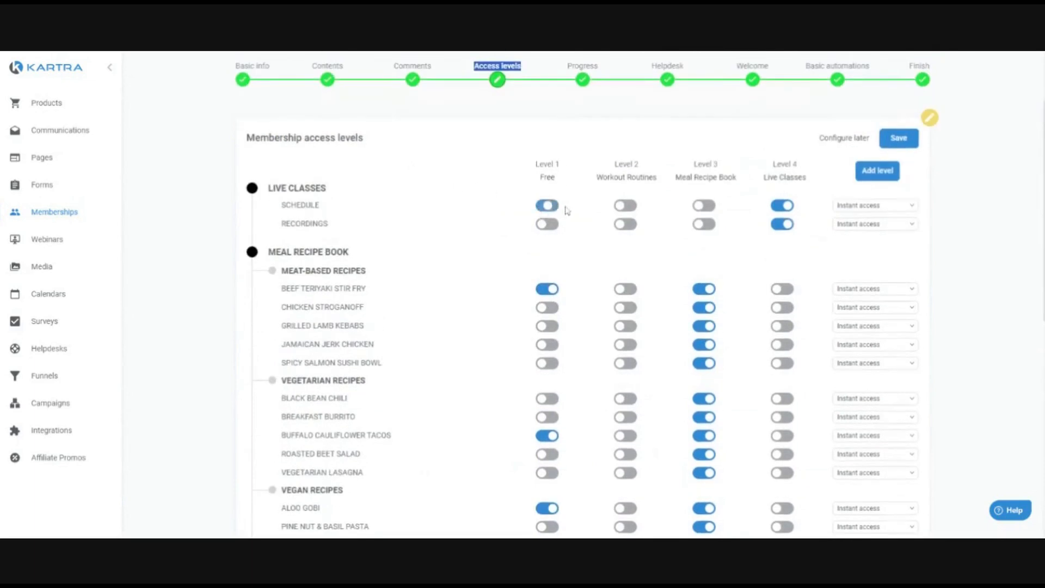
left_click(548, 209)
scroll(460, 243, "down", 1)
scroll(653, 190, "down", 1)
scroll(821, 145, "up", 1)
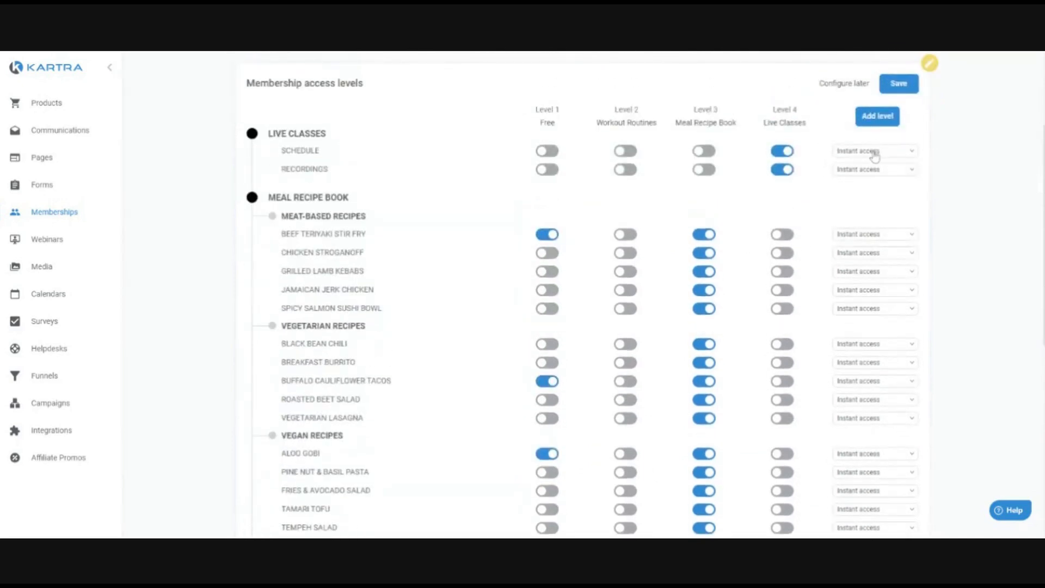
View the unlock options of the Schedule post and set Beef Teriyaki Stir Fry to unlock 1 day after signup.
left_click(878, 153)
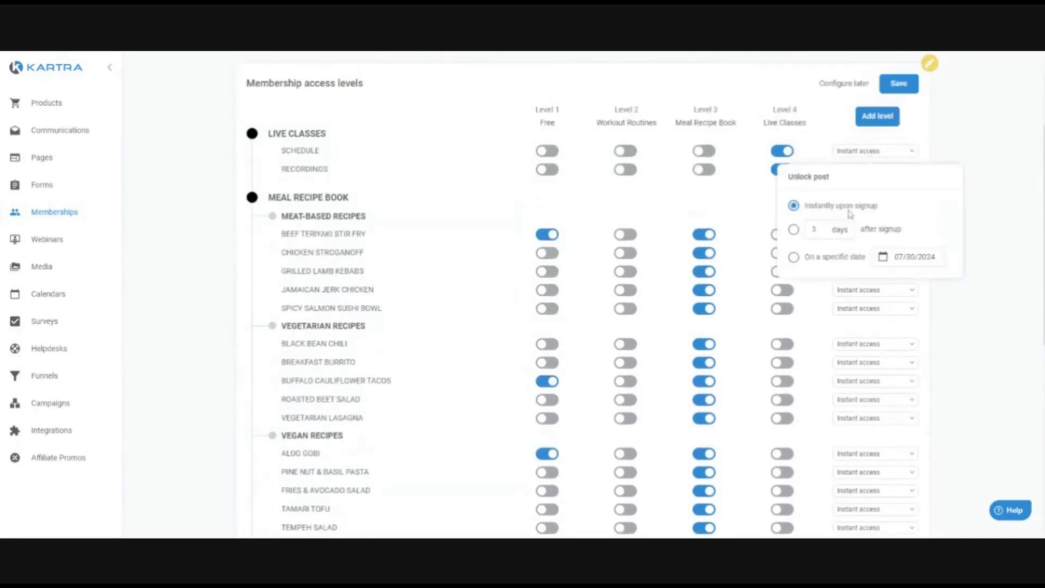
left_click(741, 207)
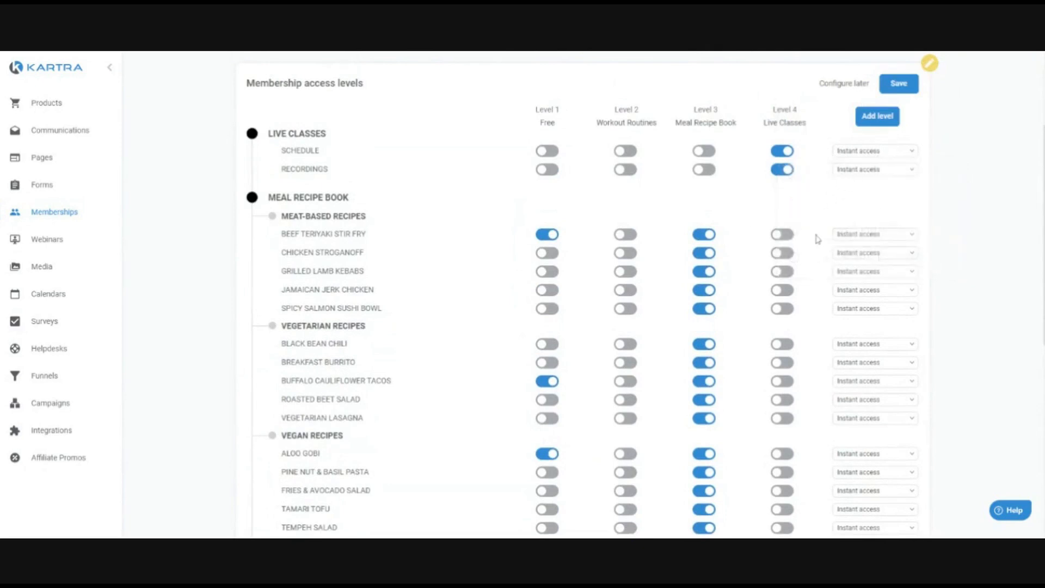
left_click(869, 235)
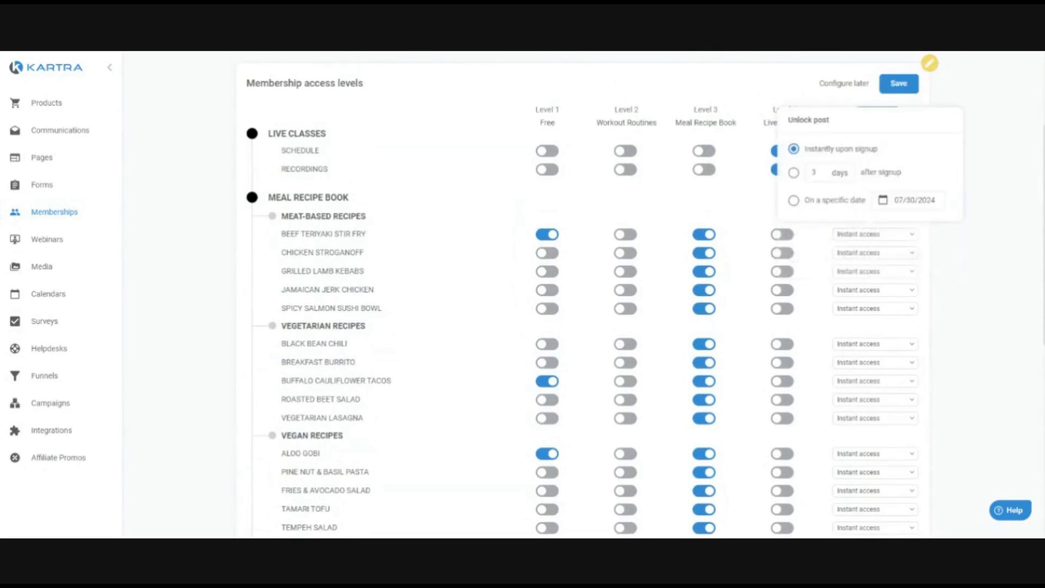
left_click(813, 173)
left_click(794, 173)
left_click(1002, 177)
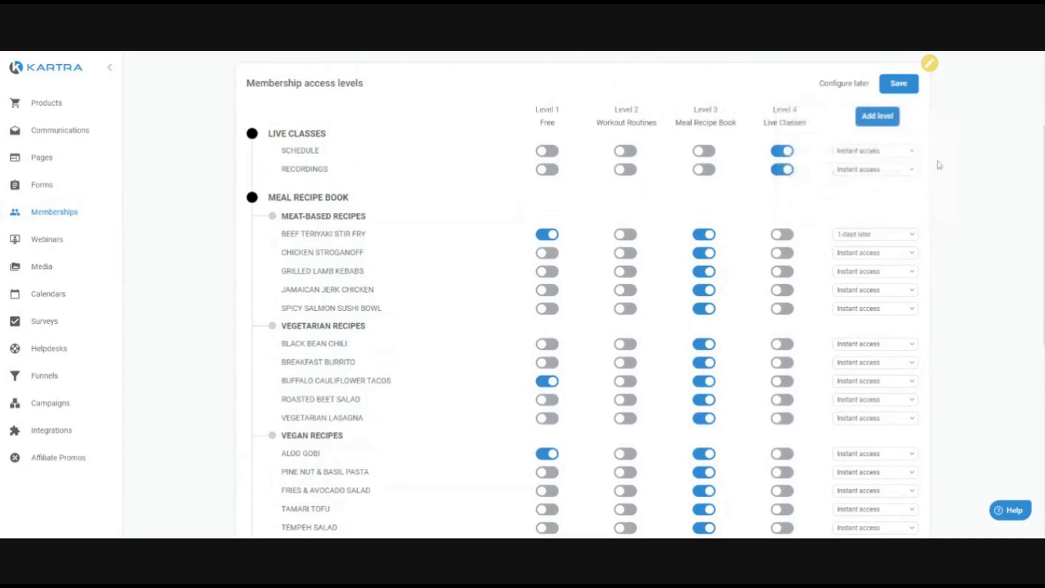
Set the Chicken Stroganoff post to unlock 2 days after signup.
left_click(861, 254)
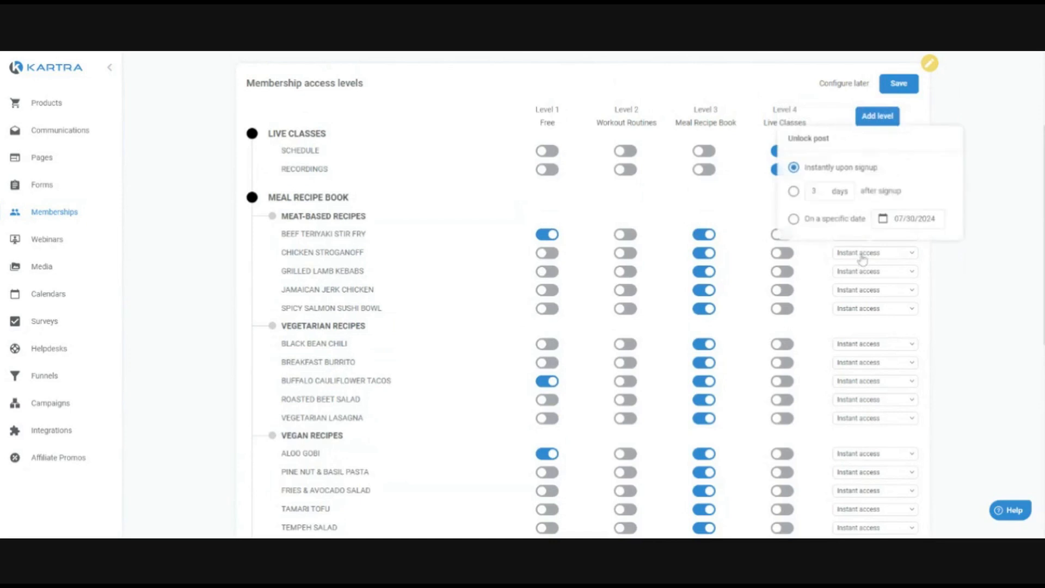
left_click_drag(820, 191, 802, 197)
left_click(794, 191)
left_click(988, 199)
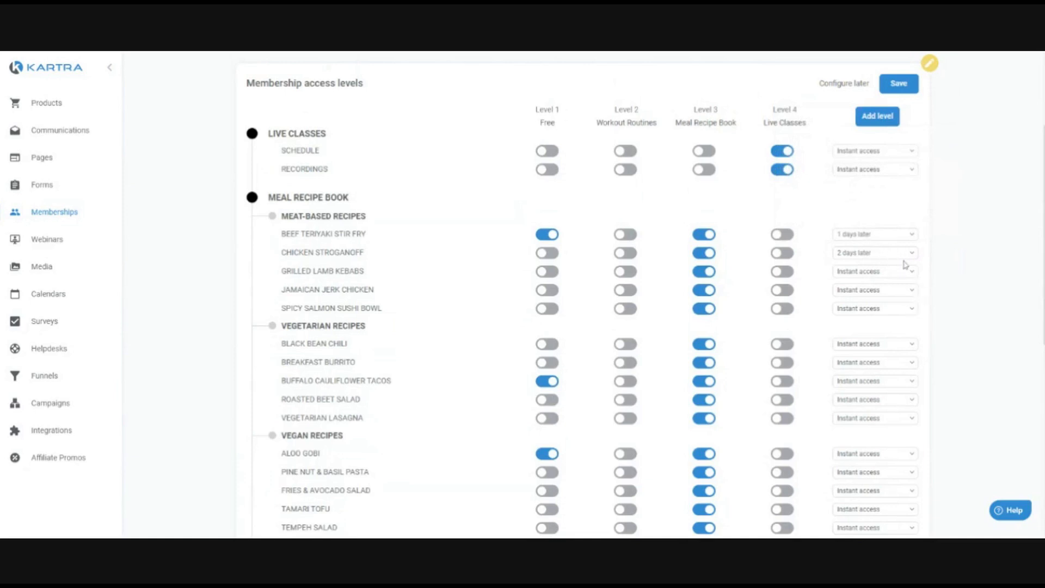
Set the Chicken Stroganoff post to unlock on the specific date 07/30/2024.
left_click(885, 256)
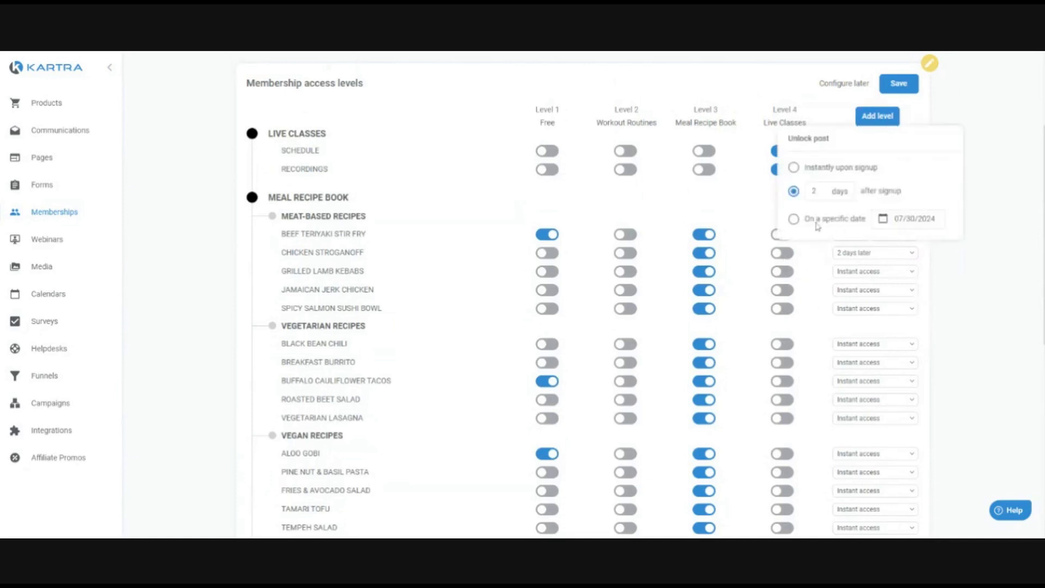
left_click(794, 220)
left_click_drag(904, 218, 915, 219)
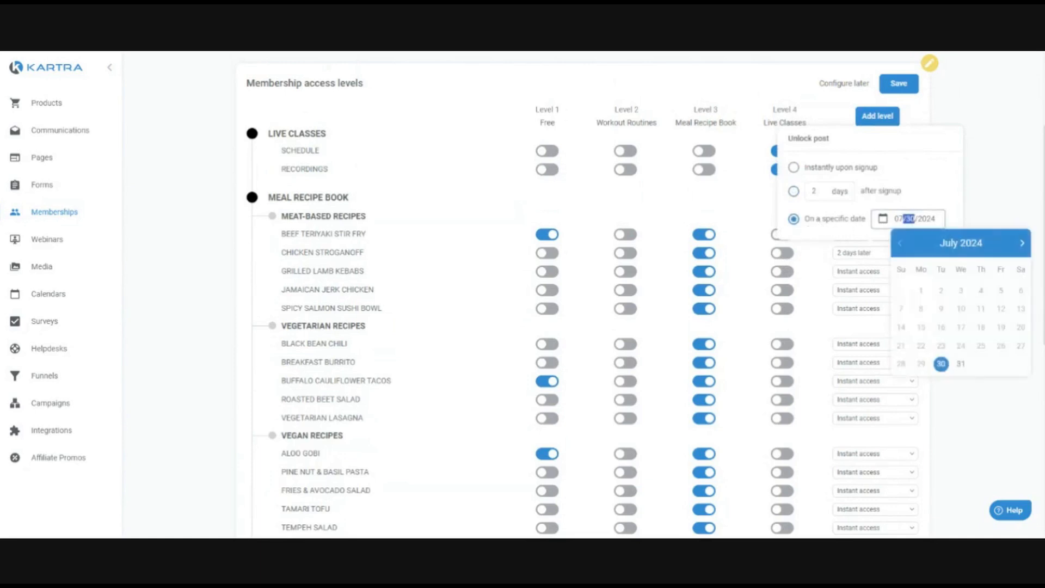
left_click(954, 197)
Reset the Chicken Stroganoff and Beef Teriyaki Stir Fry posts to unlock instantly upon signup.
left_click(858, 256)
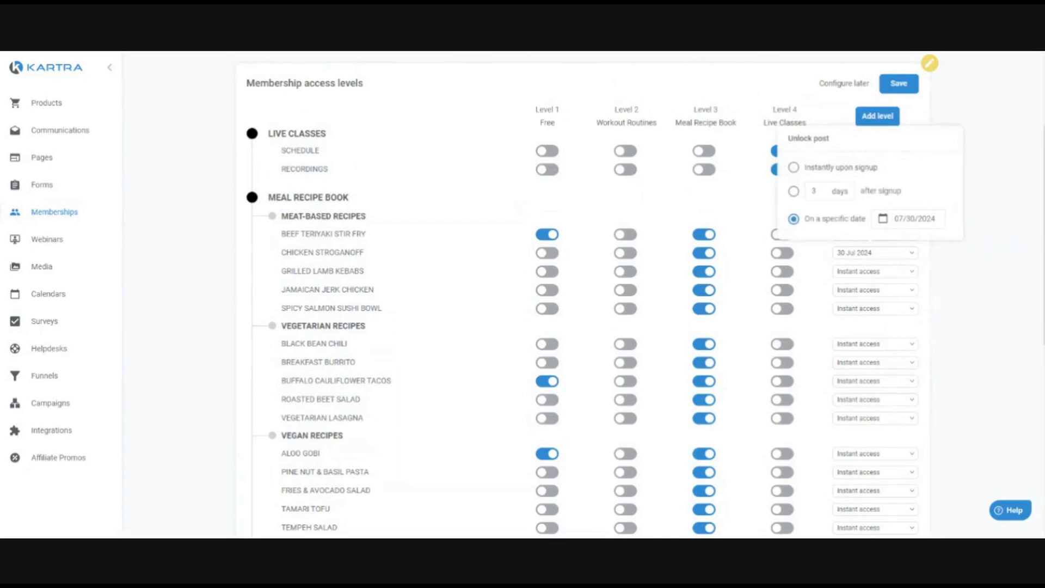
left_click(793, 168)
left_click(835, 233)
left_click(794, 148)
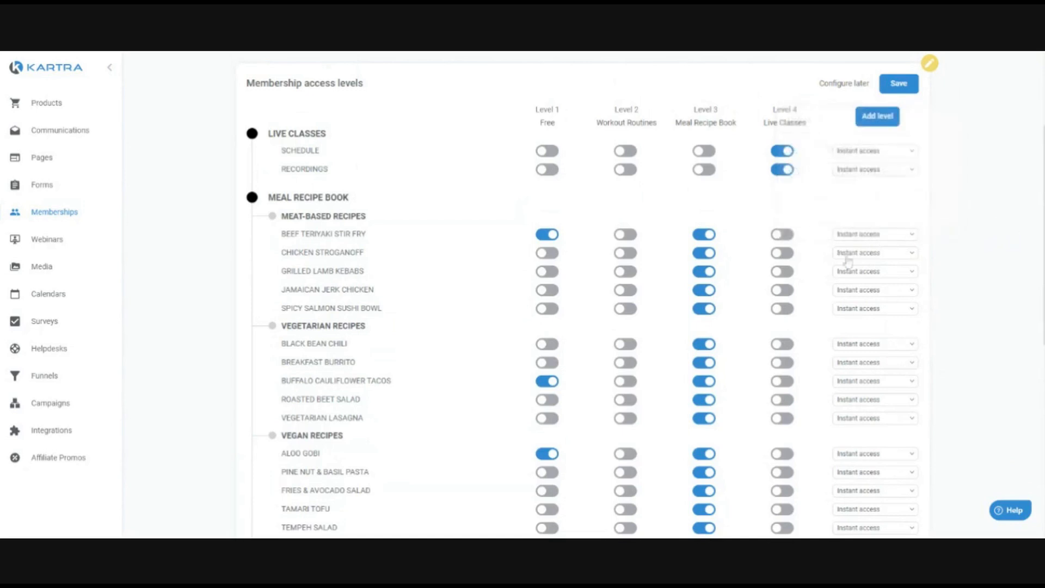
Check the unlock timing of the listed posts and save the membership access levels.
scroll(801, 248, "down", 1)
scroll(802, 247, "down", 3)
scroll(803, 240, "up", 5)
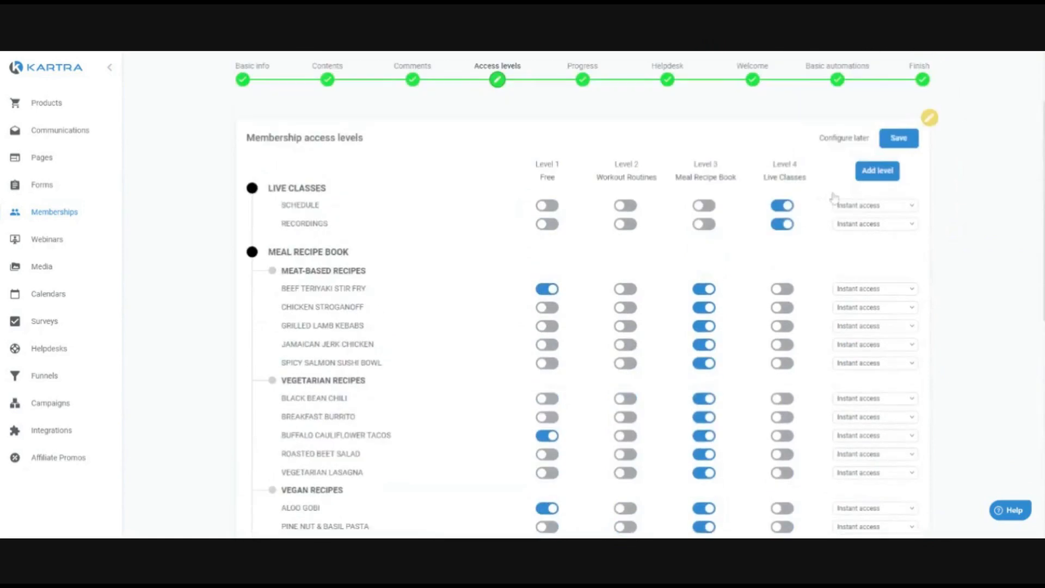
left_click(896, 144)
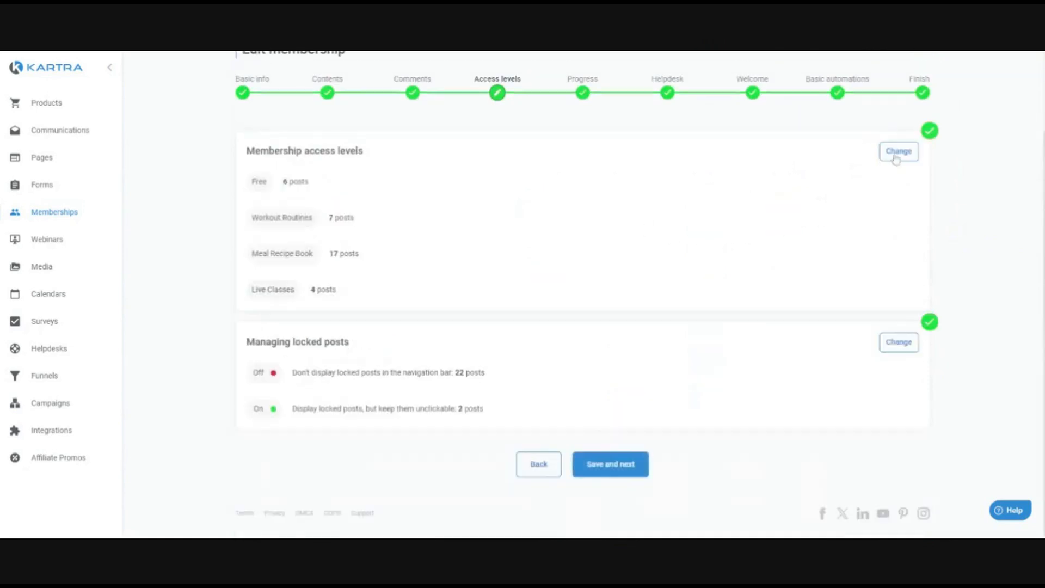
Reopen the membership access levels for editing, view the form for adding a level, and dismiss it.
left_click(896, 156)
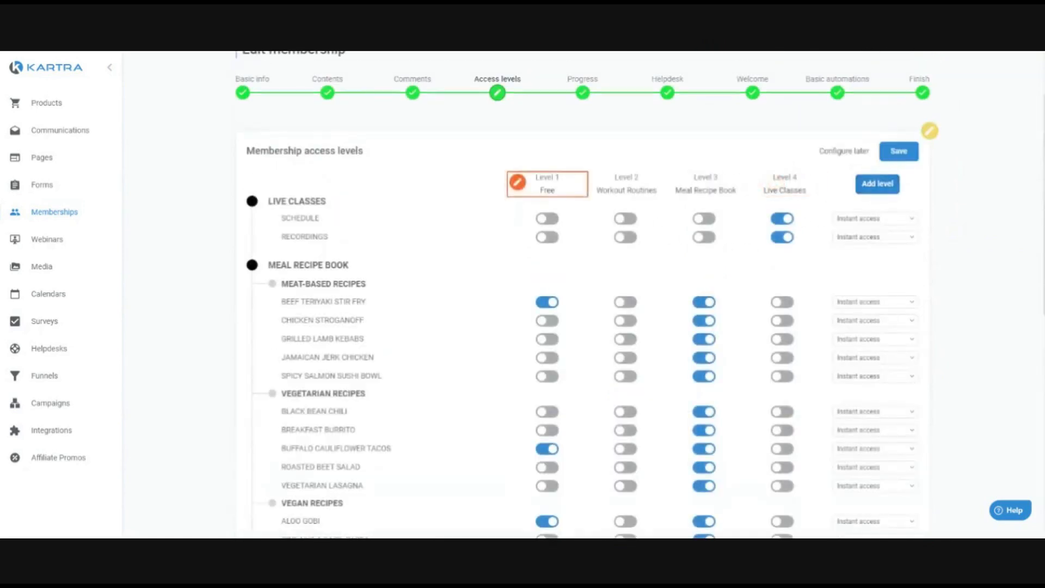
left_click(866, 188)
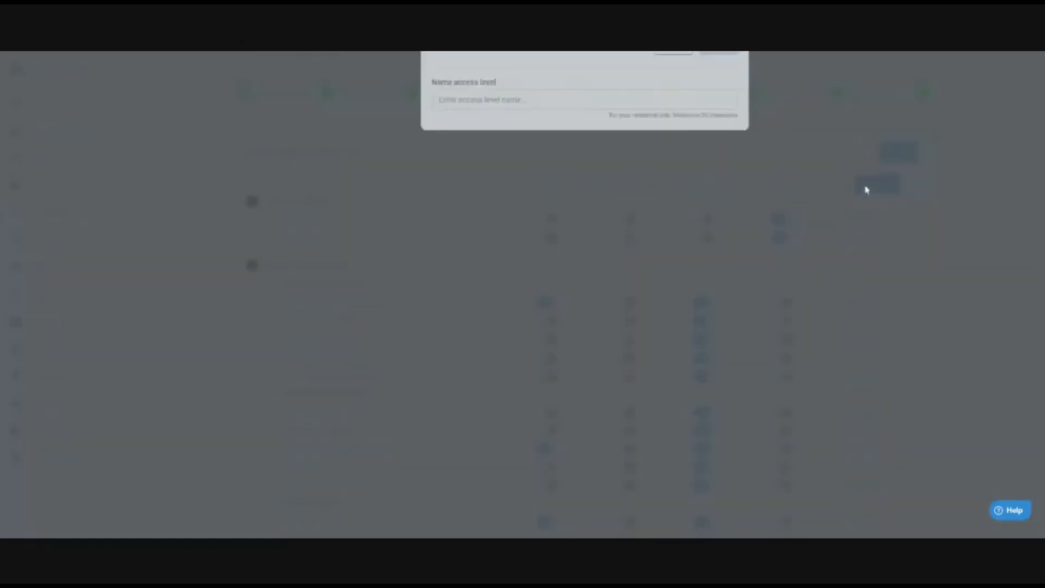
left_click(674, 94)
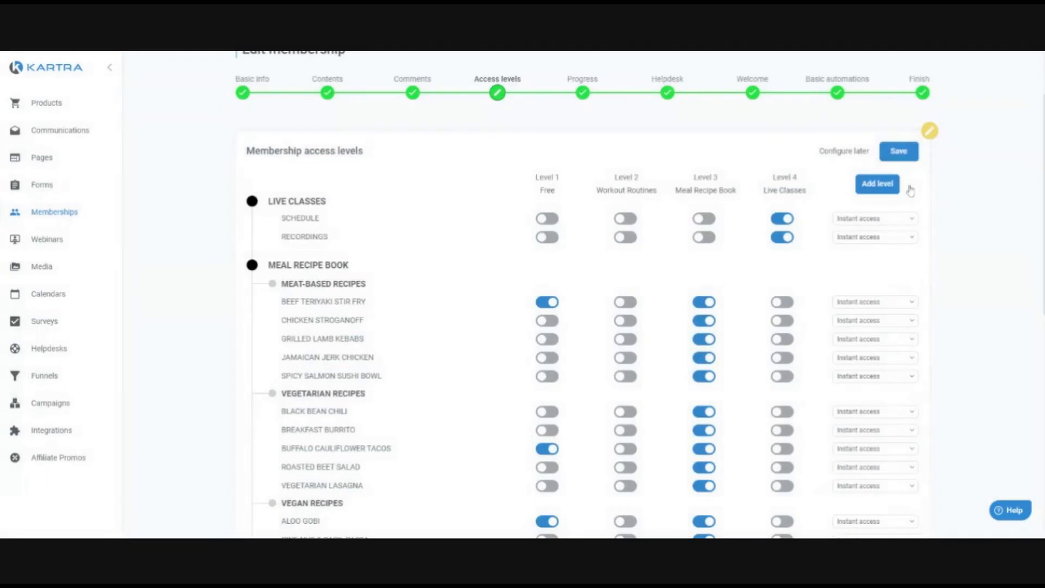
Review the level toggles down to the Member Community posts and save the membership access levels again.
scroll(815, 220, "down", 3)
scroll(815, 218, "down", 5)
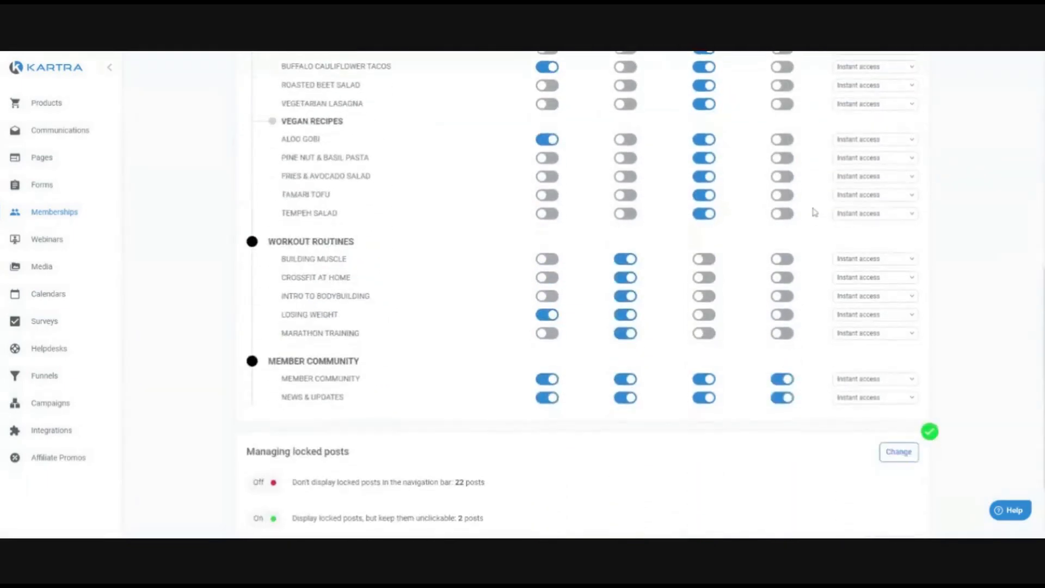
scroll(871, 190, "up", 10)
left_click(899, 152)
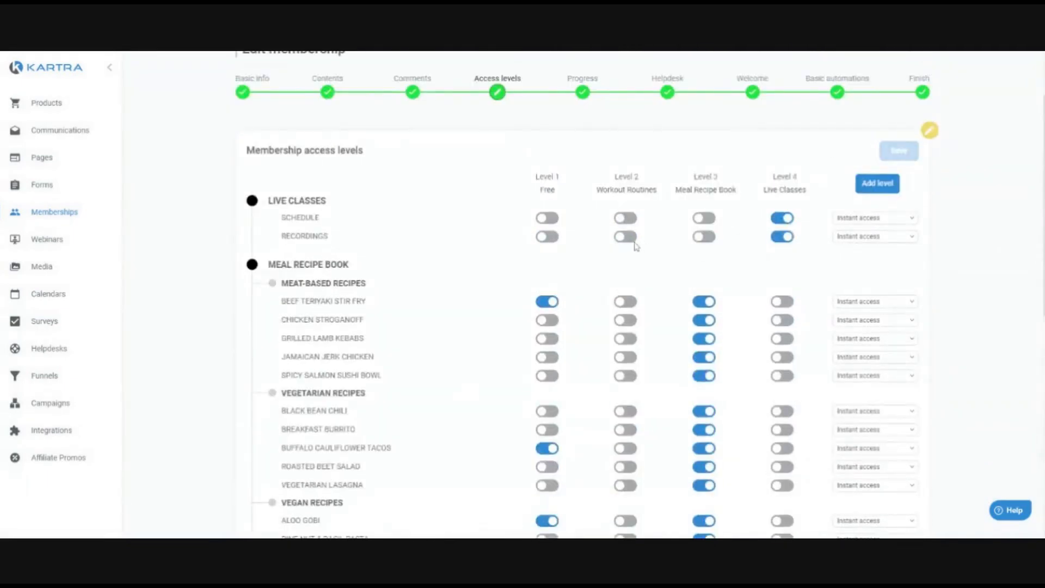
Open both the locked-post management and the membership access levels for editing, and locate the per-post settings for locked posts.
left_click(896, 343)
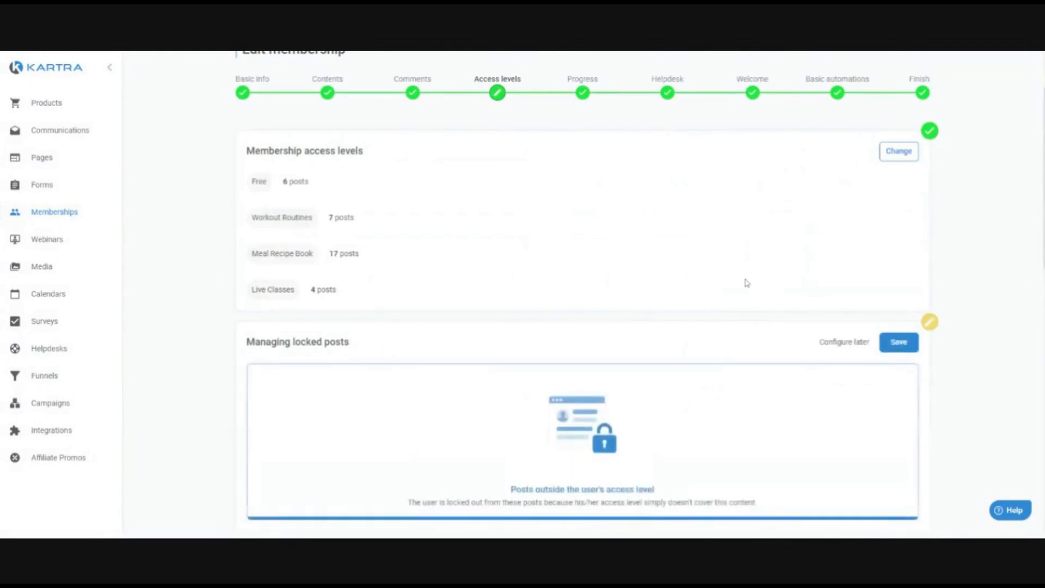
scroll(745, 282, "down", 4)
scroll(816, 261, "up", 5)
left_click(896, 207)
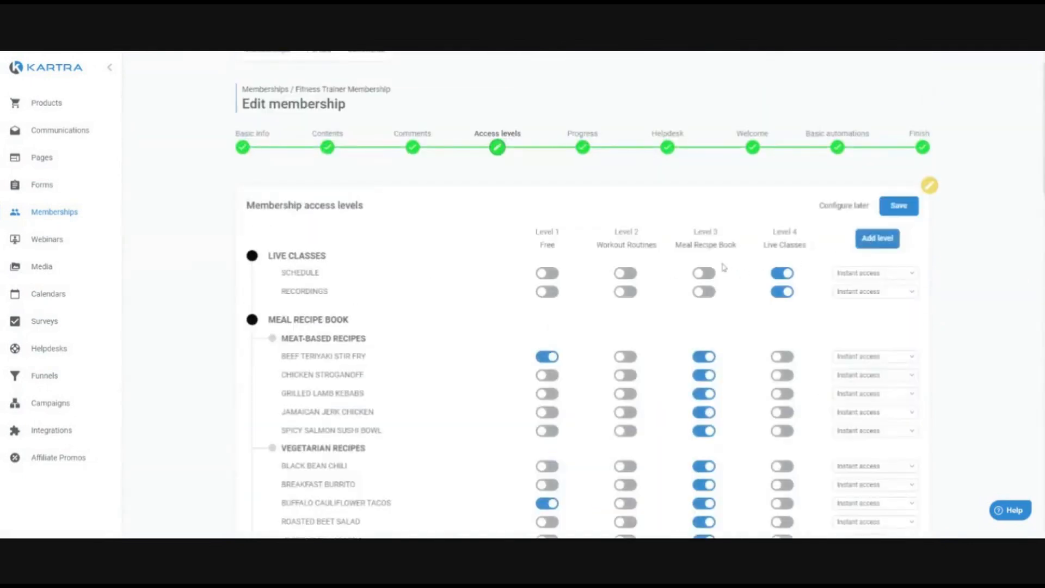
scroll(719, 229, "down", 2)
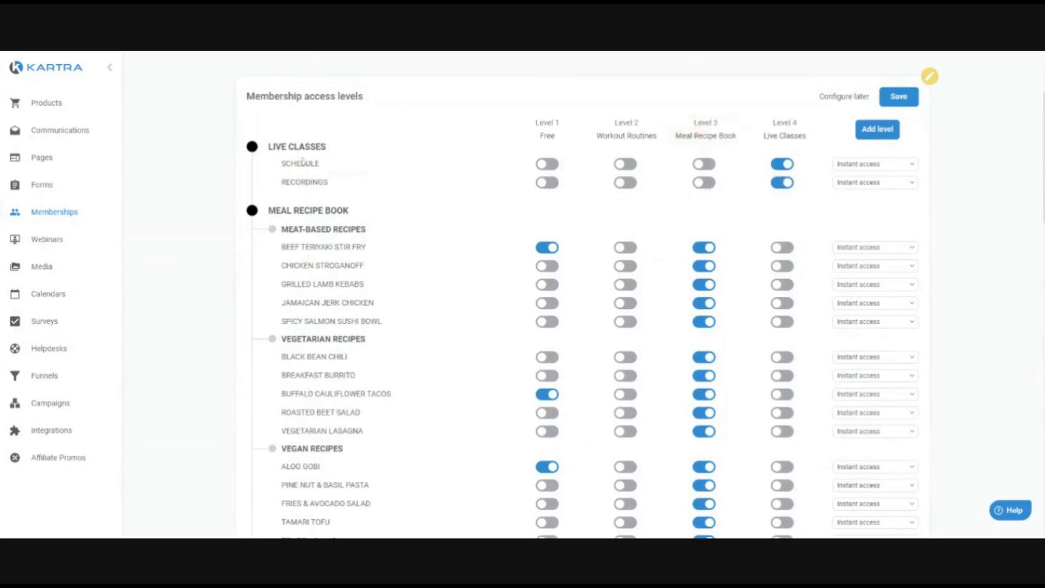
scroll(362, 261, "down", 2)
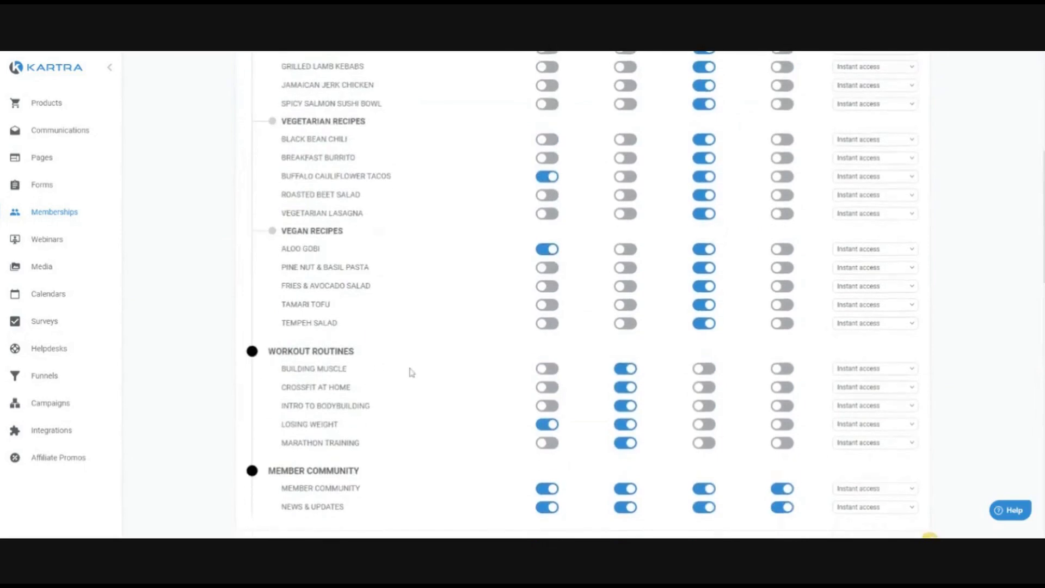
scroll(410, 372, "down", 9)
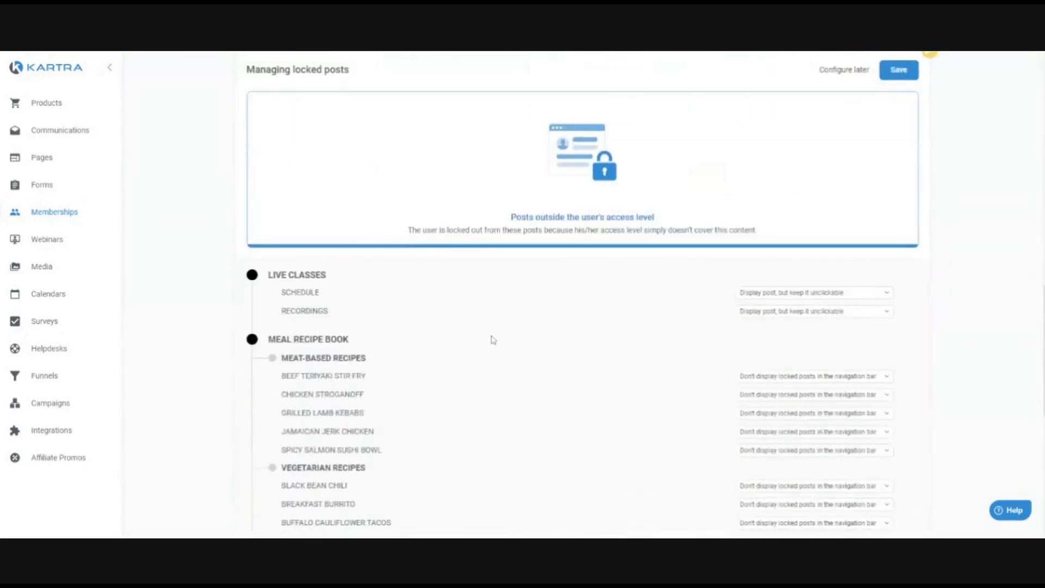
Review the locked-post display options for the Recordings and Beef Teriyaki Stir Fry posts.
scroll(493, 340, "down", 1)
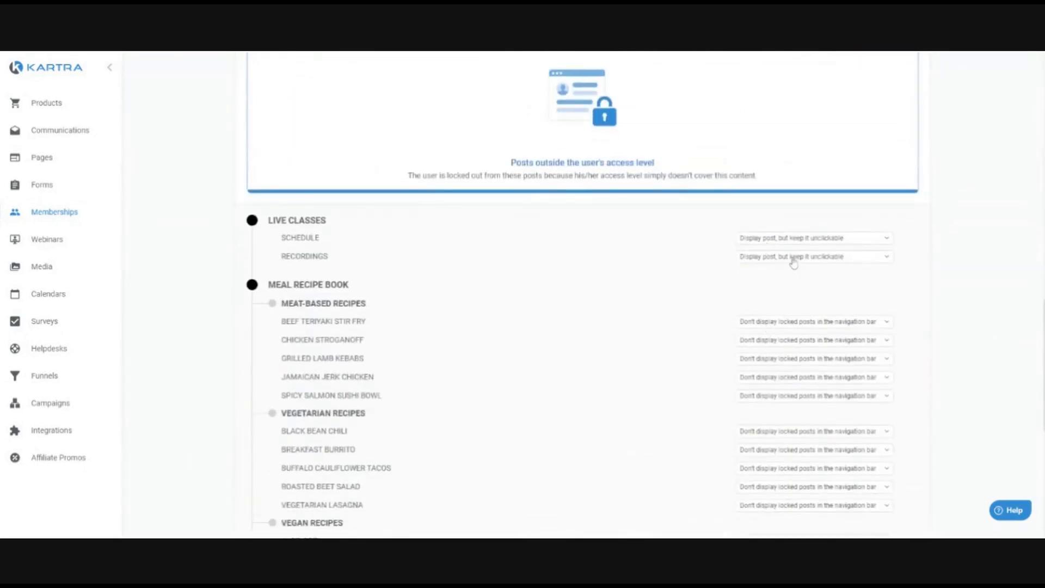
left_click(795, 258)
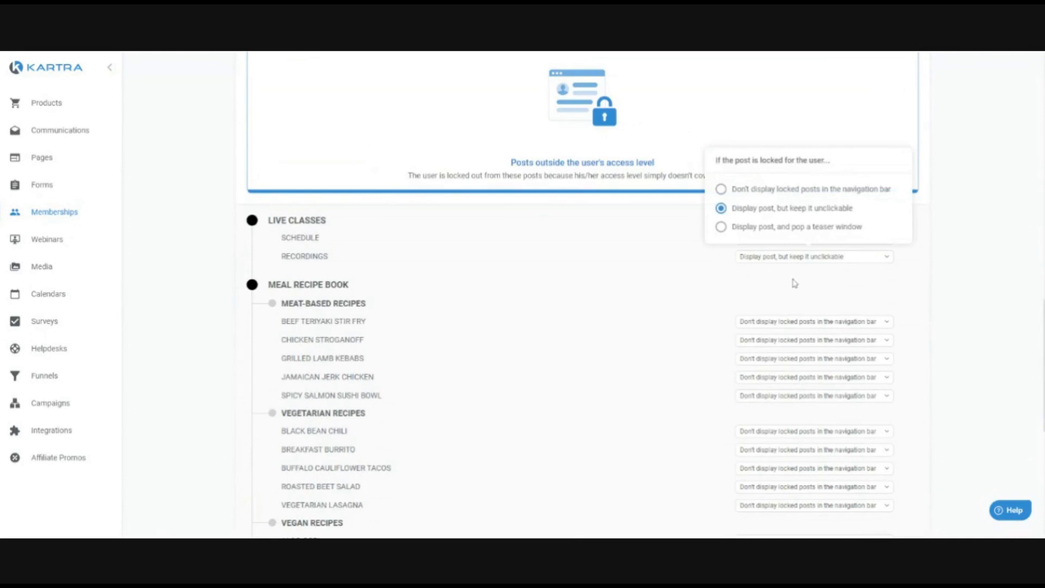
left_click(797, 258)
left_click(799, 259)
left_click(809, 325)
left_click(872, 325)
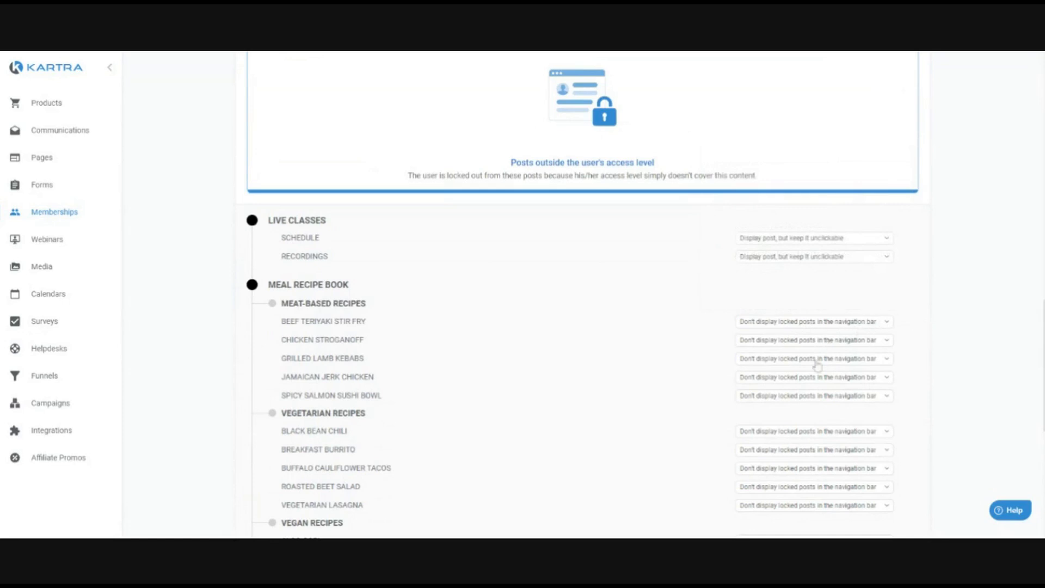
left_click(811, 323)
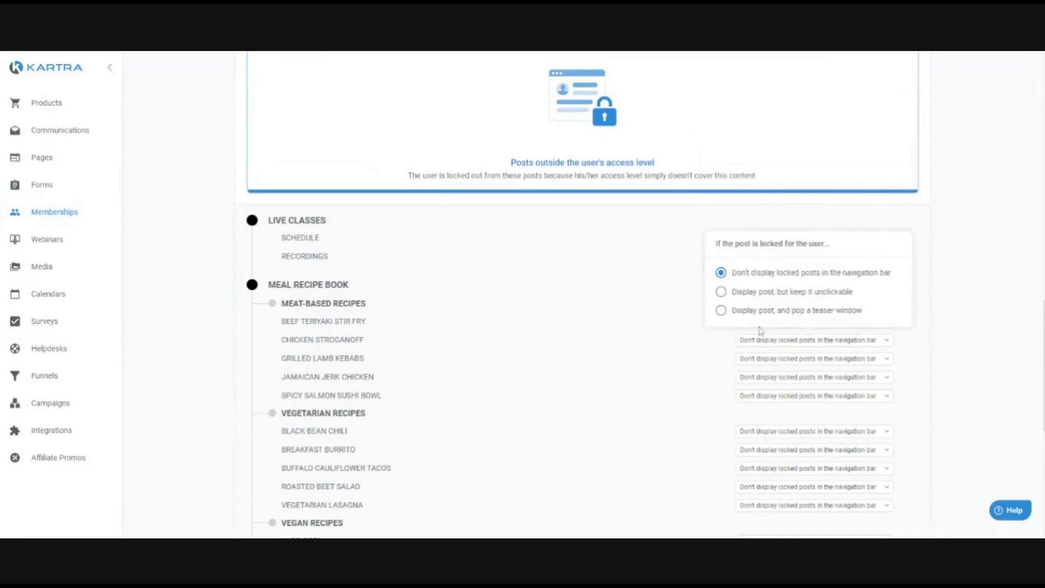
left_click(787, 299)
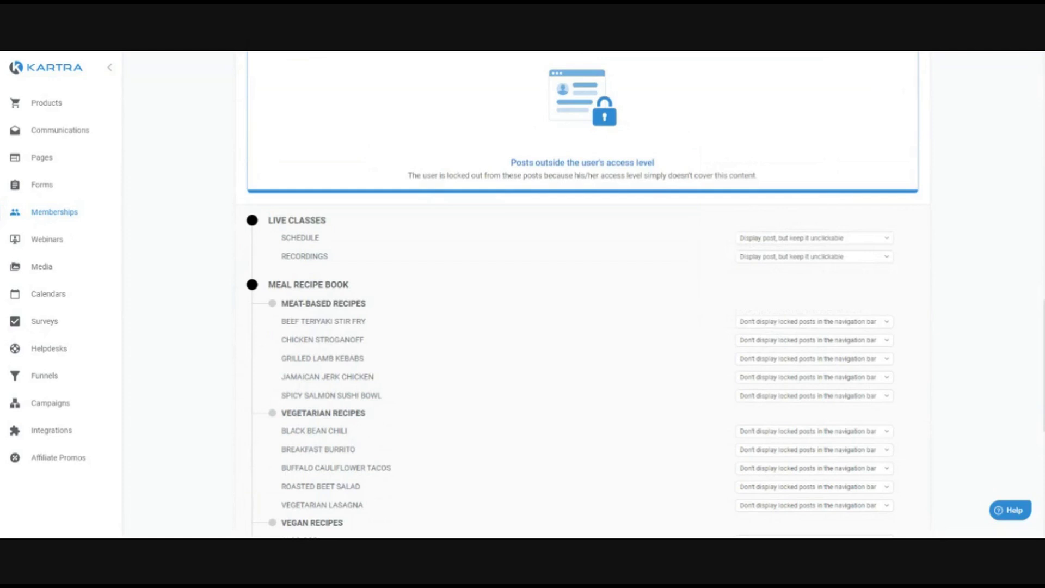
Set the locked Beef Teriyaki Stir Fry post to display and pop a teaser window, then view the teaser templates and cancel.
scroll(556, 294, "up", 15)
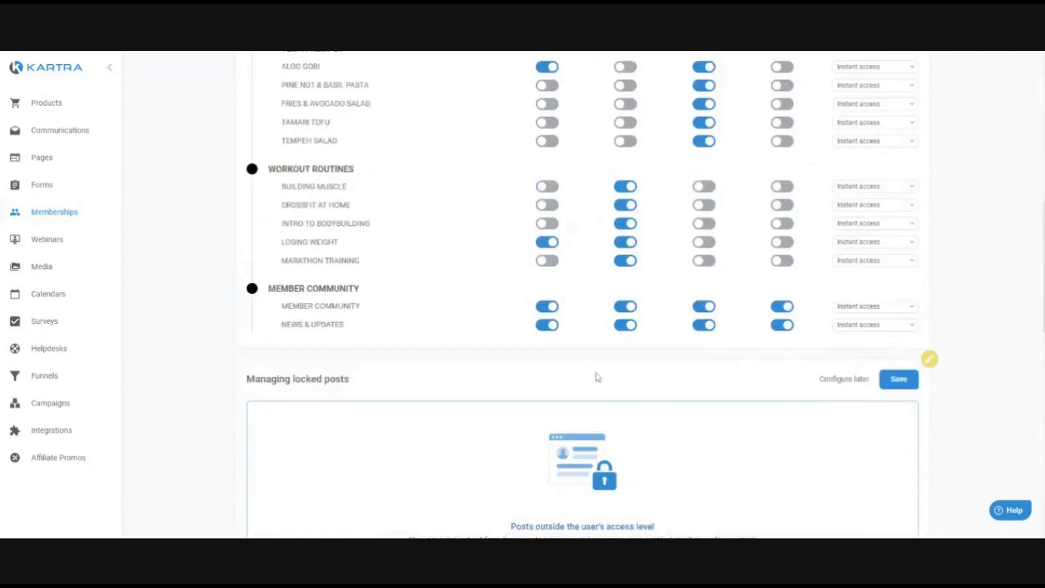
scroll(735, 387, "up", 3)
scroll(724, 413, "down", 15)
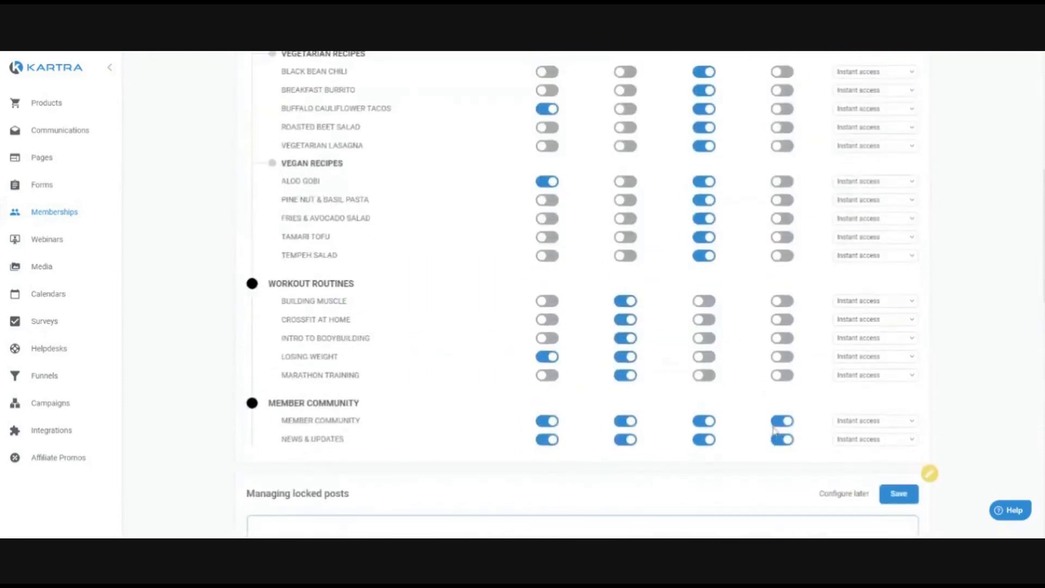
scroll(702, 370, "up", 1)
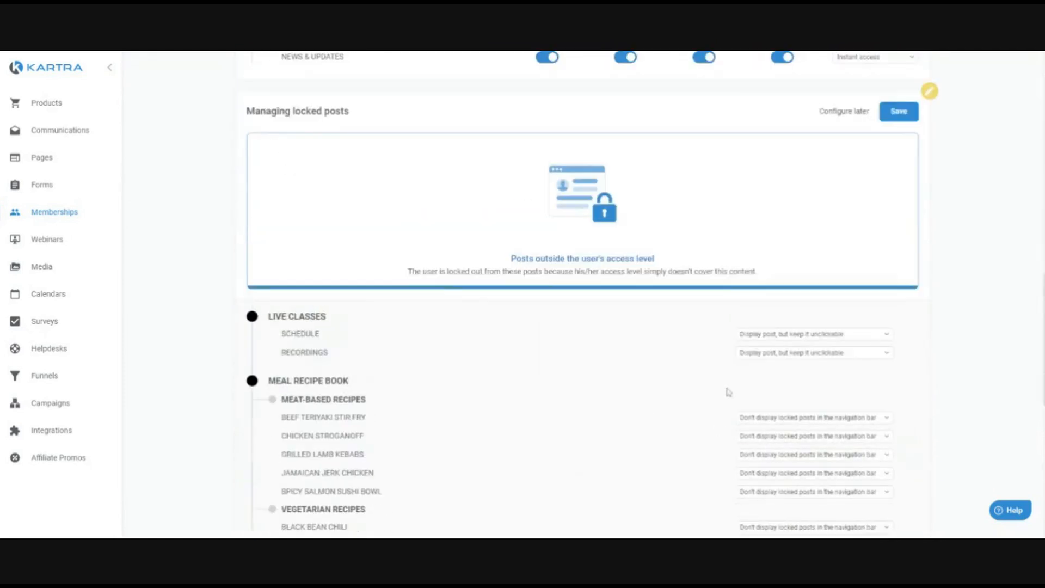
left_click(760, 418)
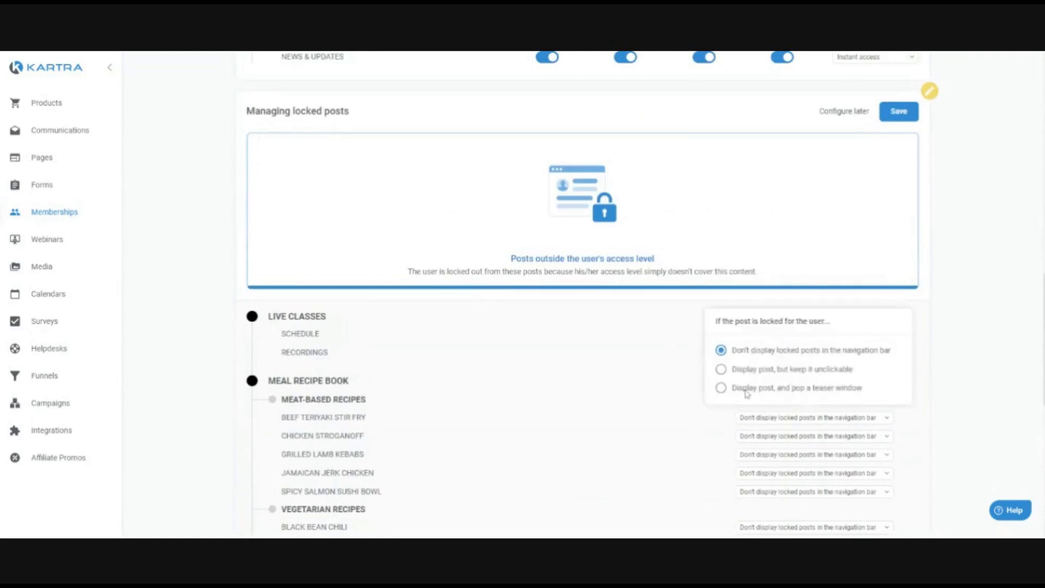
left_click(722, 387)
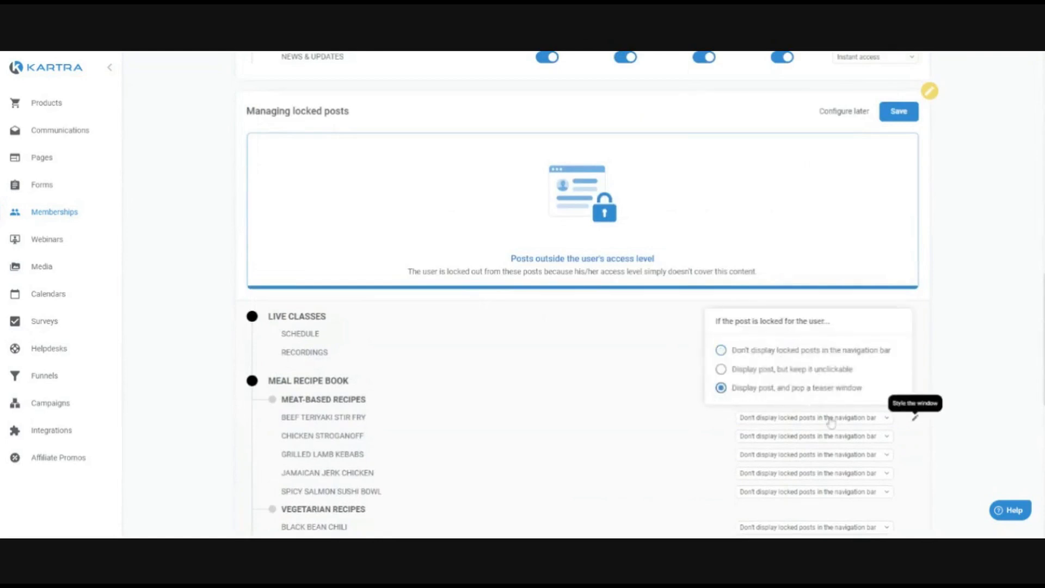
left_click(996, 371)
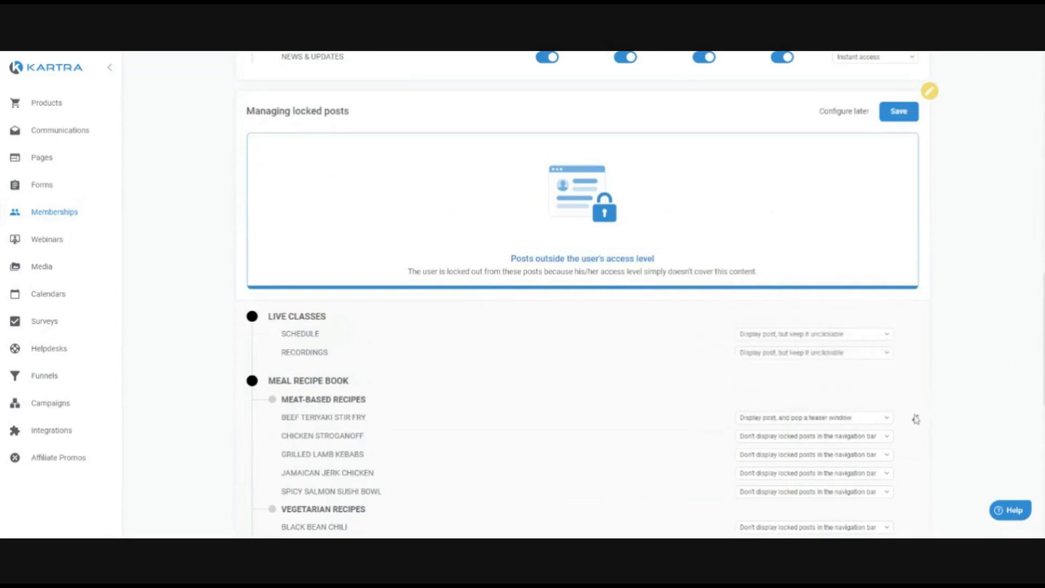
left_click(915, 418)
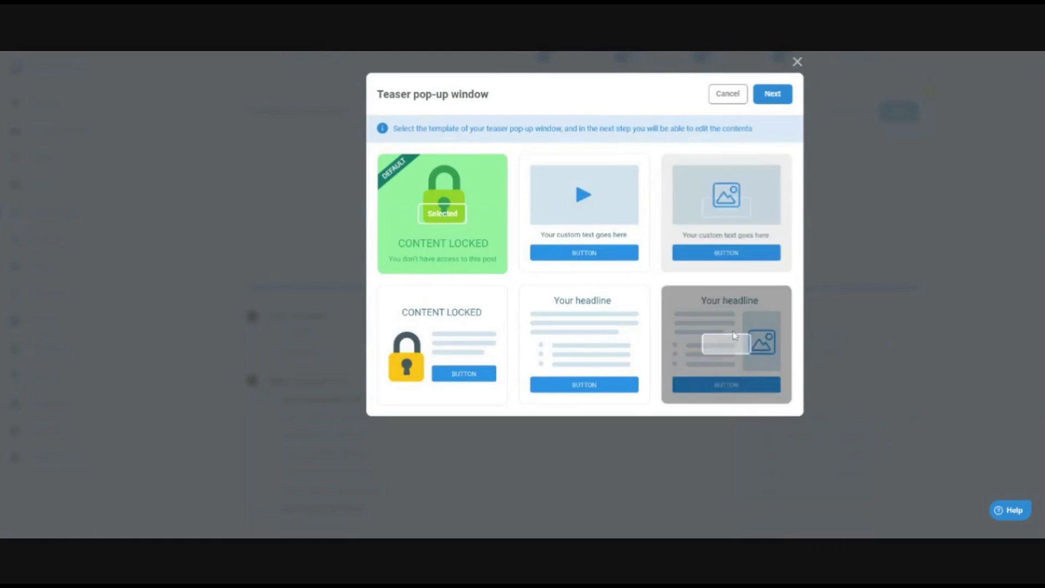
left_click(735, 100)
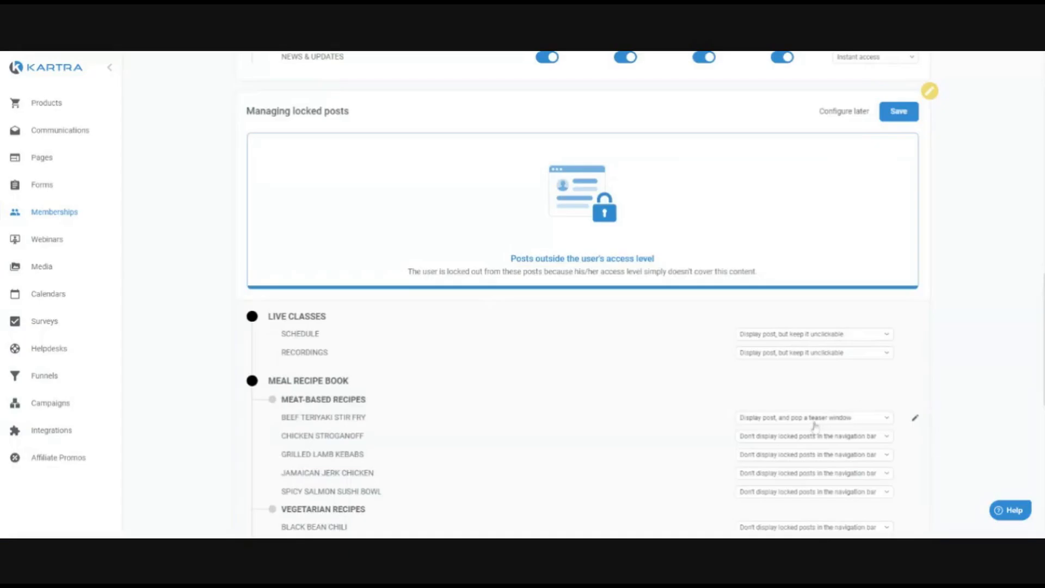
Set Beef Teriyaki Stir Fry to not display in the navigation bar when locked, and save the locked-post settings.
left_click(802, 418)
left_click(754, 352)
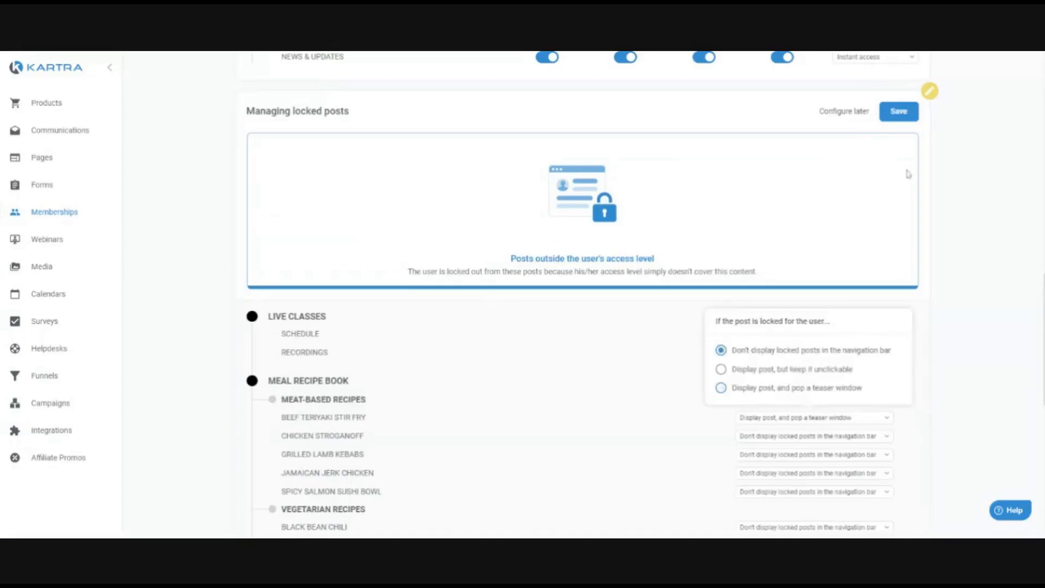
left_click(899, 111)
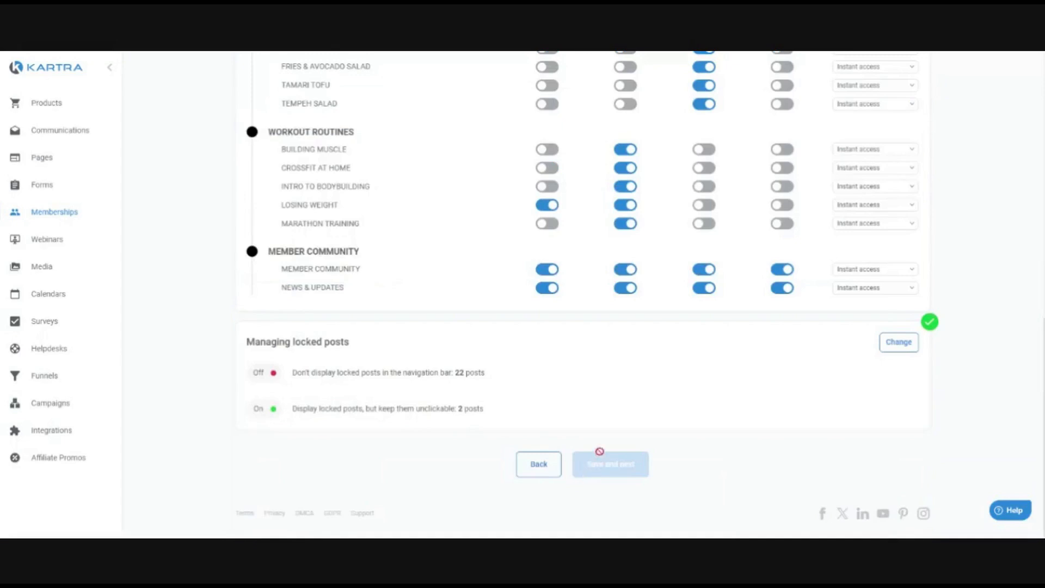
Save the membership access levels and continue to the Progress stage of the membership.
scroll(585, 364, "up", 15)
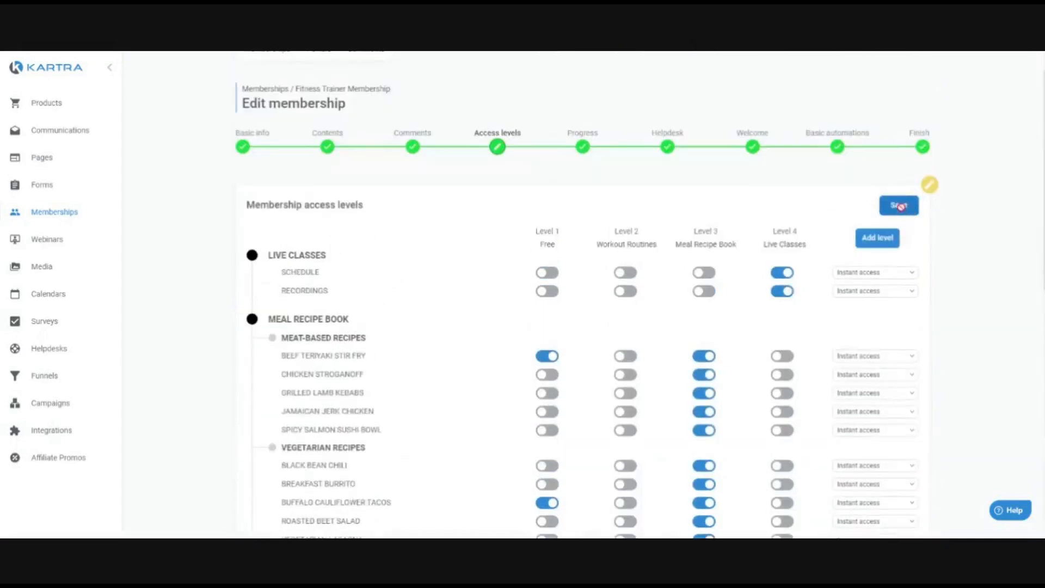
left_click(900, 207)
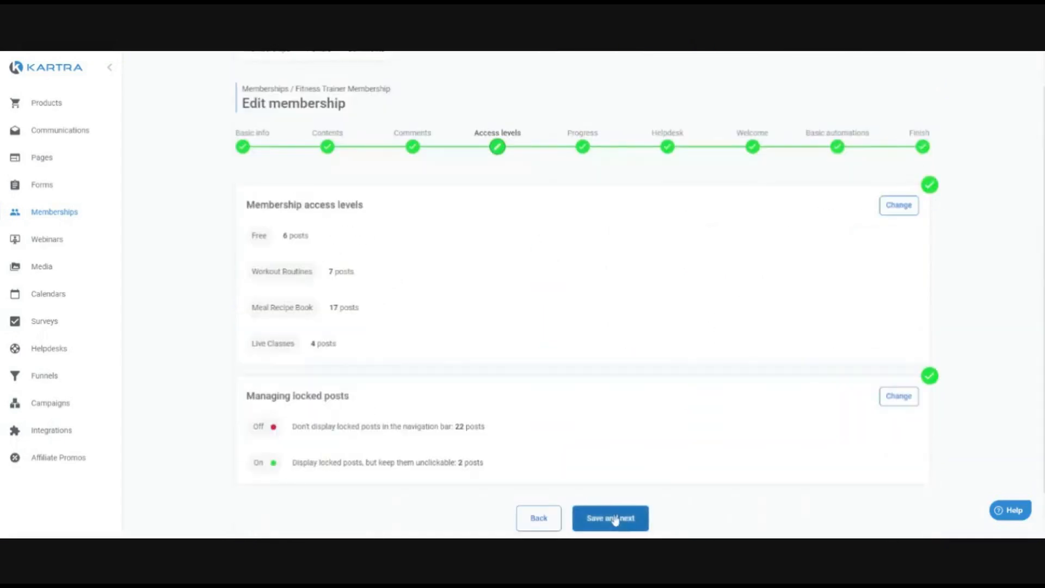
left_click(615, 520)
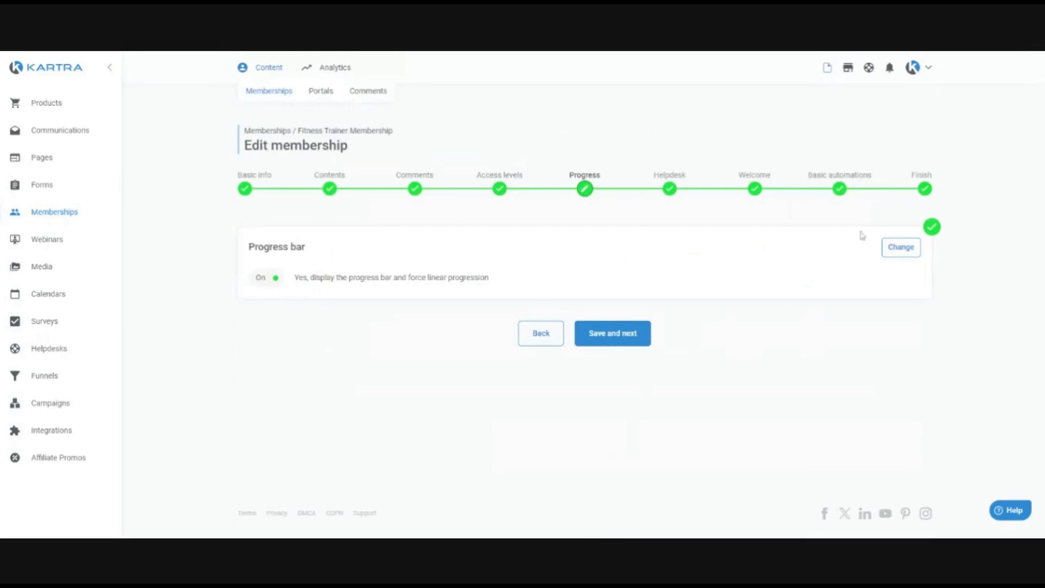
Open the progress bar settings for editing and review the progression options, level 1 posts and completion badge choices.
left_click(894, 252)
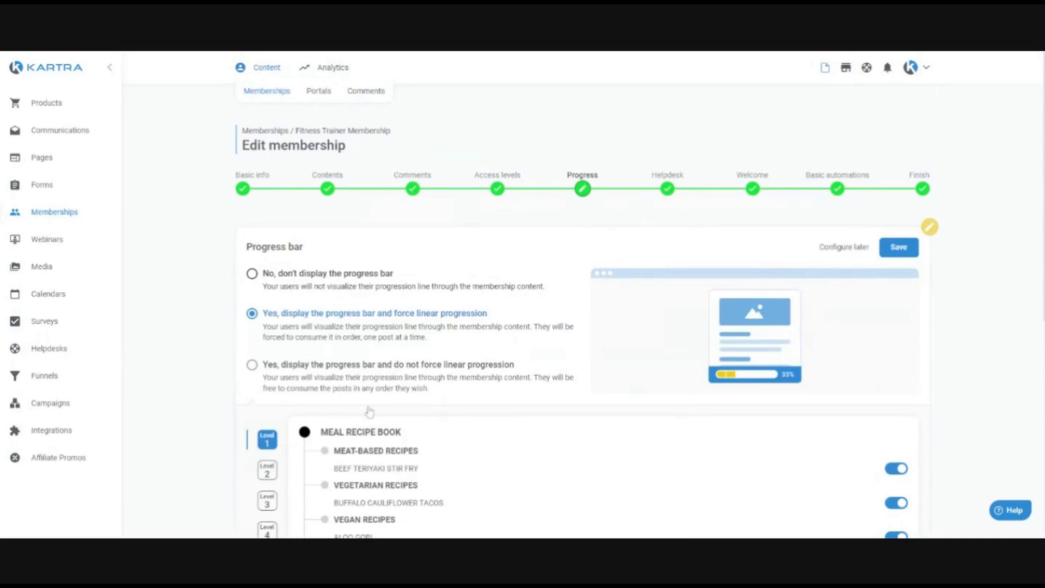
scroll(370, 412, "down", 1)
scroll(562, 300, "down", 2)
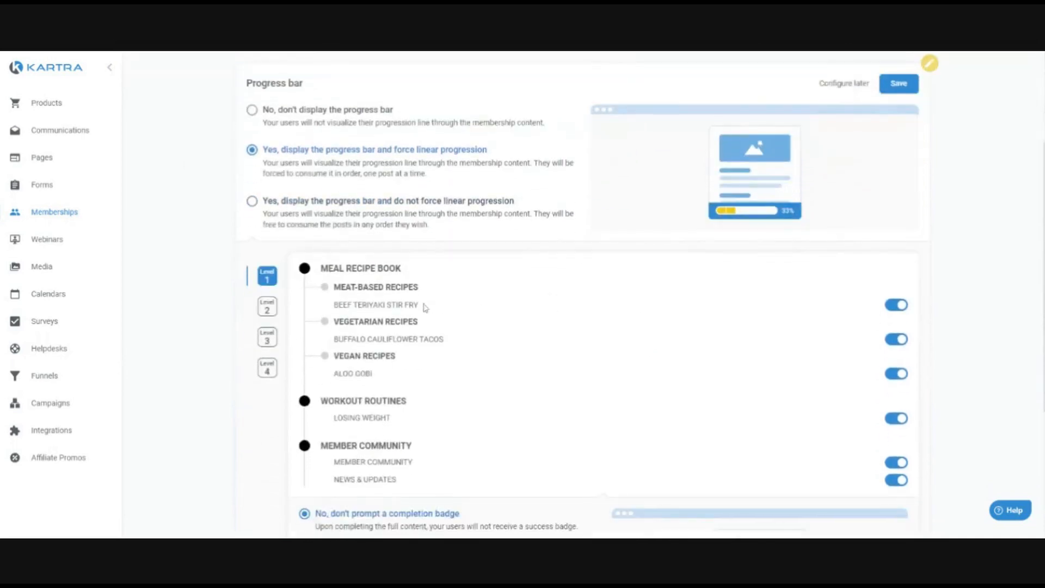
scroll(475, 303, "up", 1)
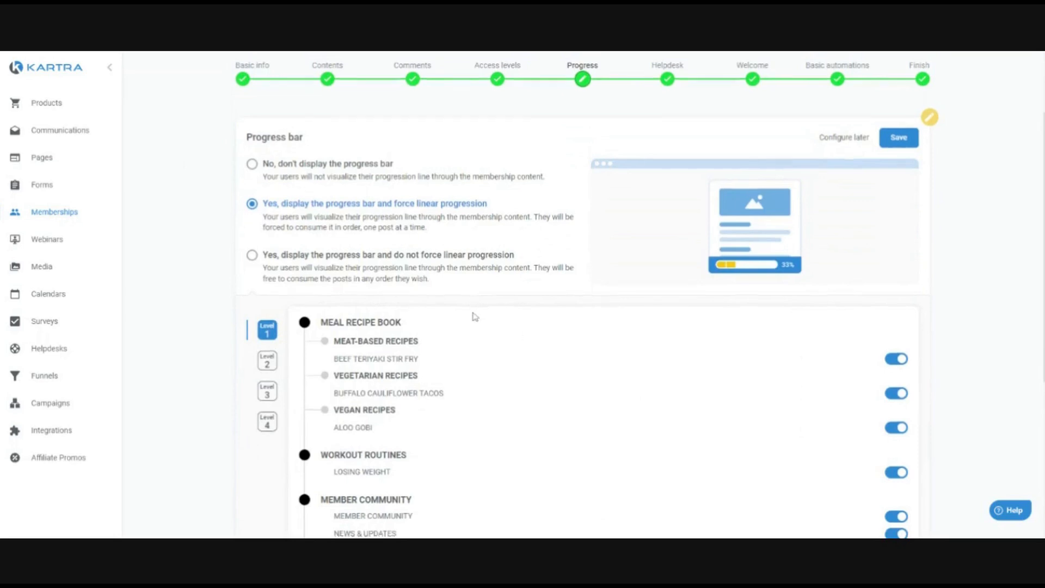
scroll(472, 314, "down", 1)
scroll(491, 301, "down", 3)
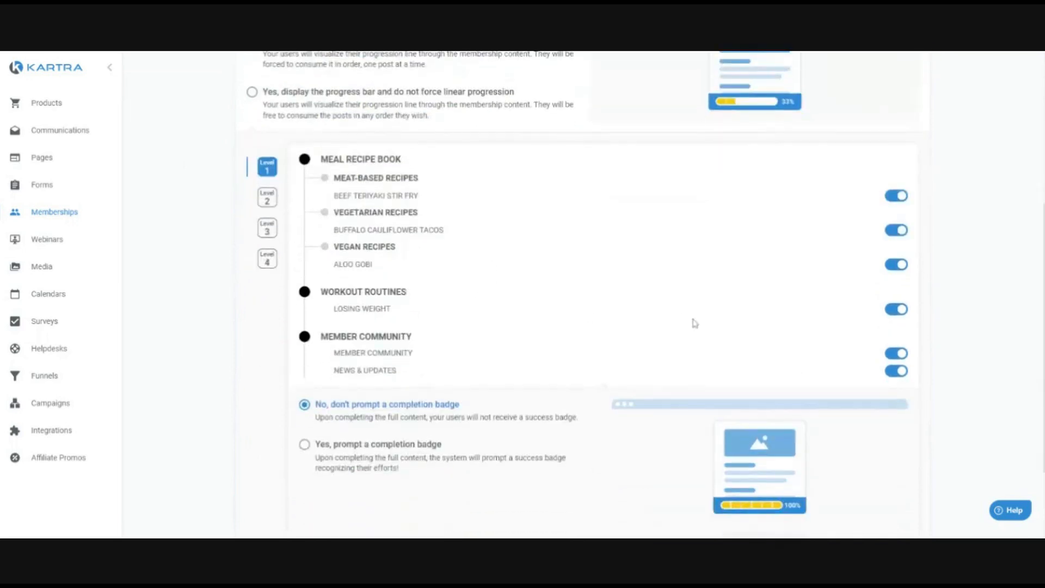
scroll(544, 310, "up", 4)
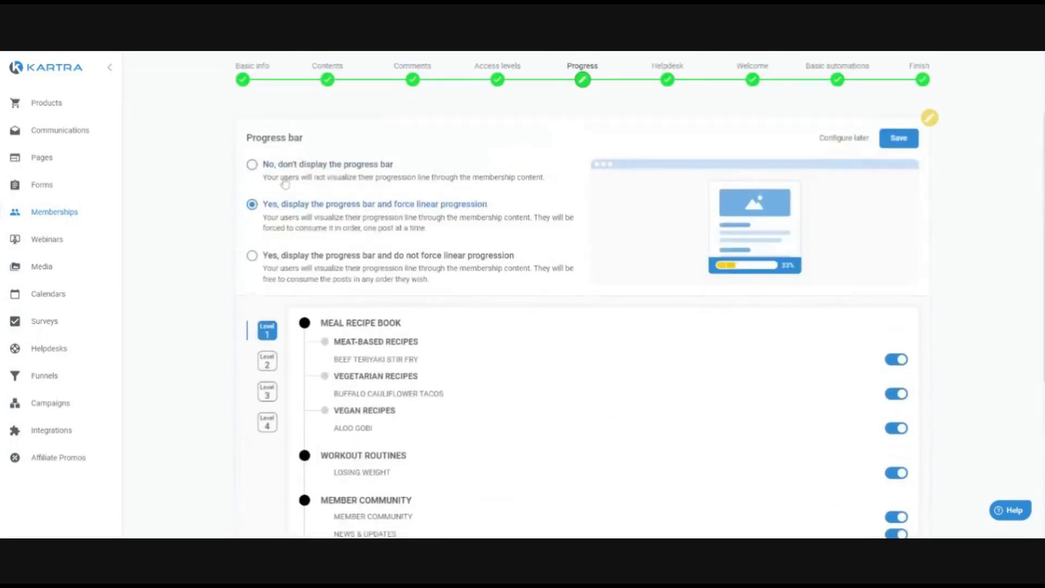
Show the level 2 progress posts and switch the Building Muscle post off and back on.
left_click(268, 362)
scroll(817, 366, "down", 1)
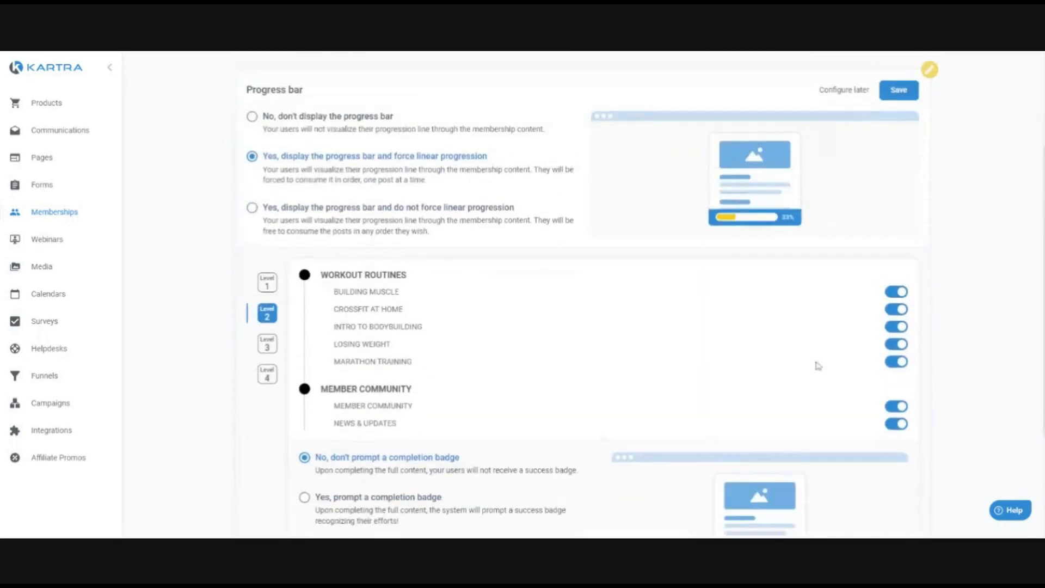
left_click(897, 286)
left_click(897, 286)
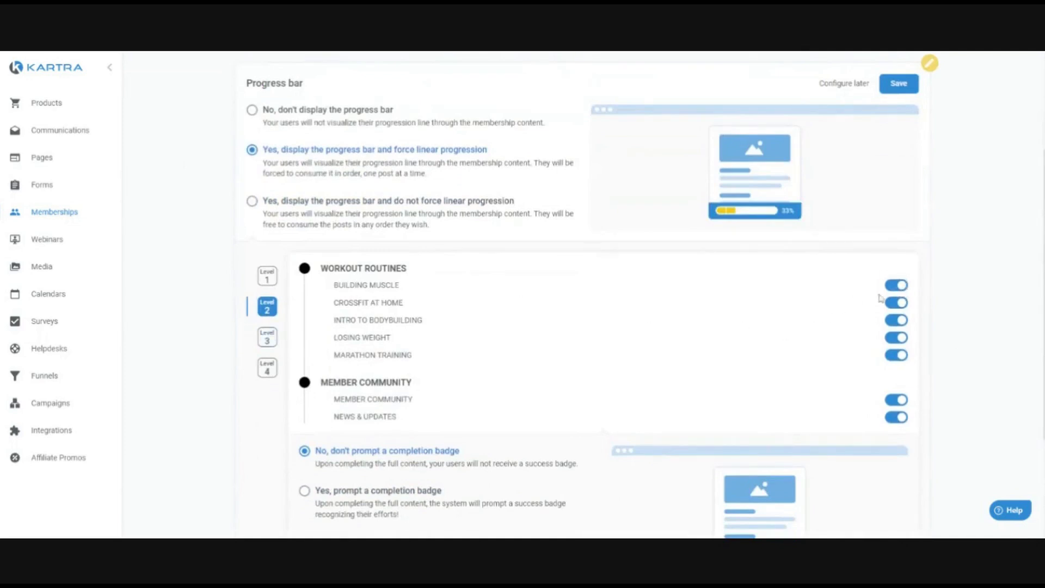
left_click(893, 287)
left_click(893, 286)
Exclude all five Meat-Based Recipes posts from the level 3 progress bar.
left_click(267, 338)
scroll(765, 339, "down", 1)
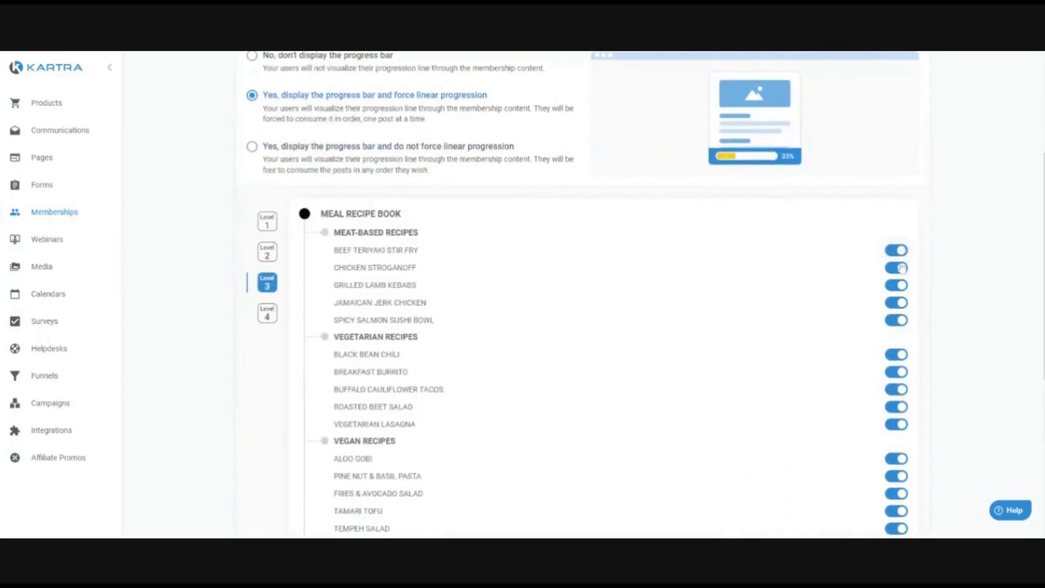
left_click(896, 250)
left_click(896, 267)
left_click(896, 285)
left_click(896, 303)
left_click(896, 320)
Exclude all five Vegetarian Recipes posts, from Black Bean Chili to Vegetarian Lasagna, from the level 3 progress bar.
scroll(896, 321, "down", 3)
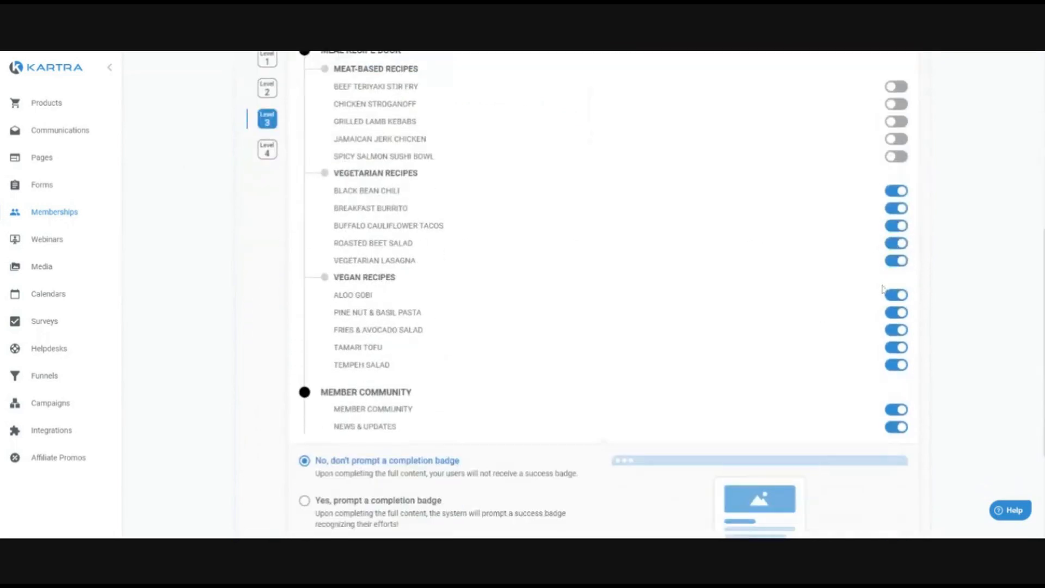
left_click(896, 190)
left_click(896, 208)
left_click(896, 225)
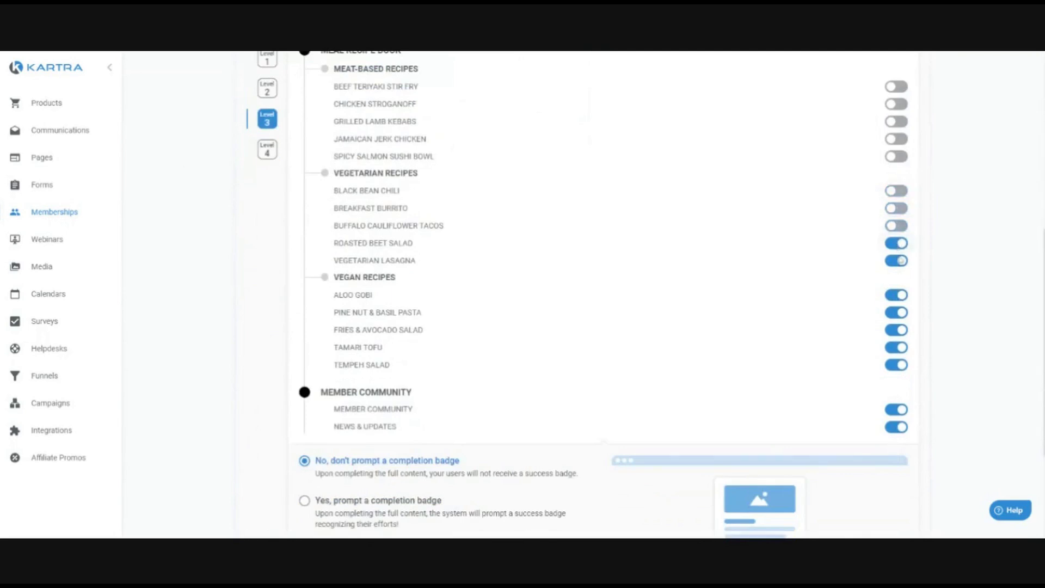
left_click(895, 242)
left_click(896, 260)
Exclude all five Vegan Recipes posts, from Aloo Gobi to Tempeh Salad, from the level 3 progress bar.
left_click(896, 295)
left_click(896, 312)
left_click(896, 330)
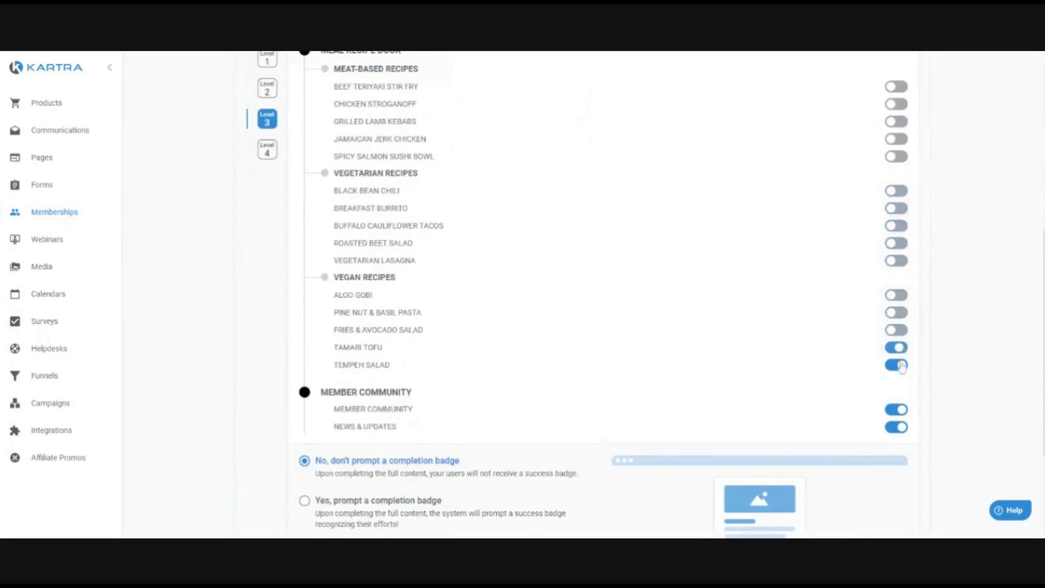
left_click(896, 347)
left_click(896, 365)
Exclude the Member Community and News & Updates posts from the level 3 progress bar.
scroll(843, 343, "down", 2)
left_click(896, 299)
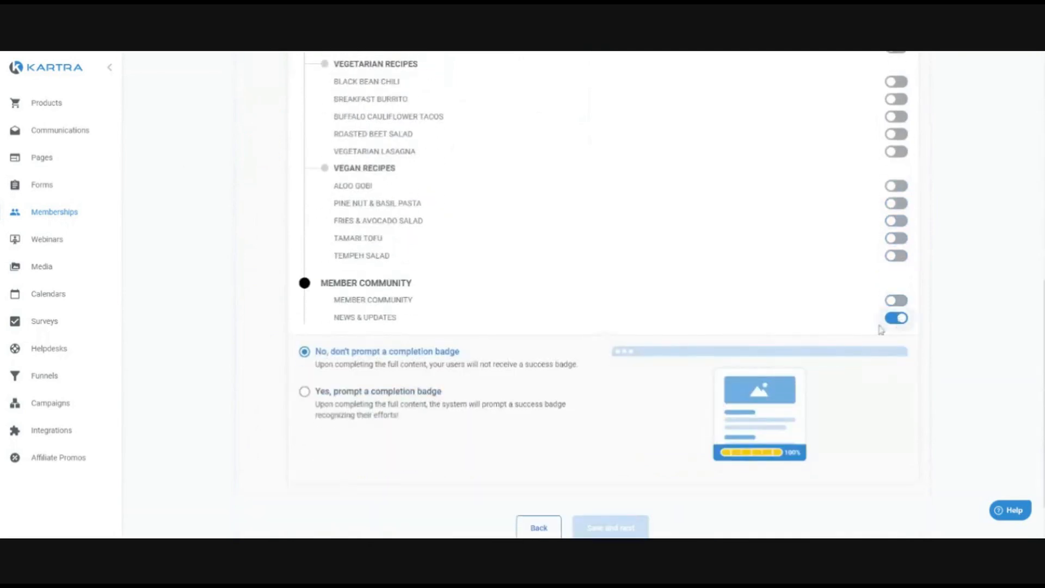
left_click(896, 317)
scroll(833, 322, "up", 1)
scroll(735, 284, "up", 8)
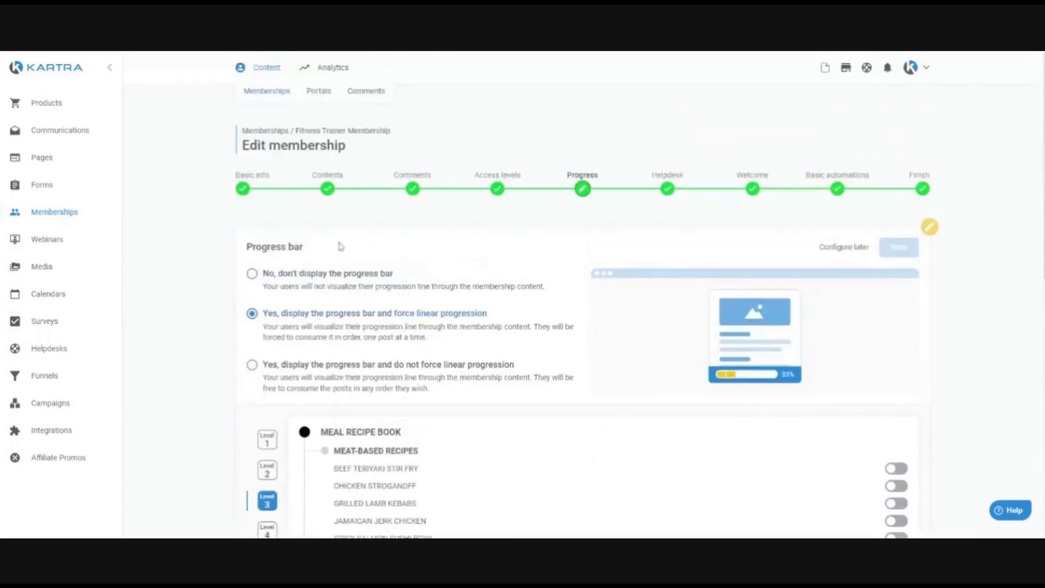
Enable the completion badge prompt for level 3 and review its title, recognition text and preview.
scroll(422, 329, "down", 2)
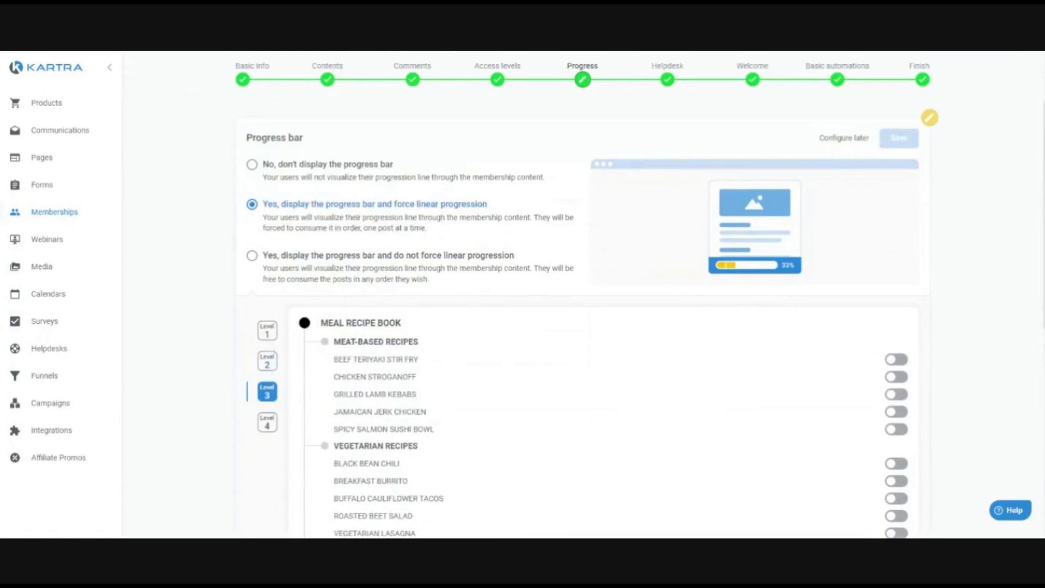
scroll(929, 251, "down", 3)
scroll(884, 391, "down", 5)
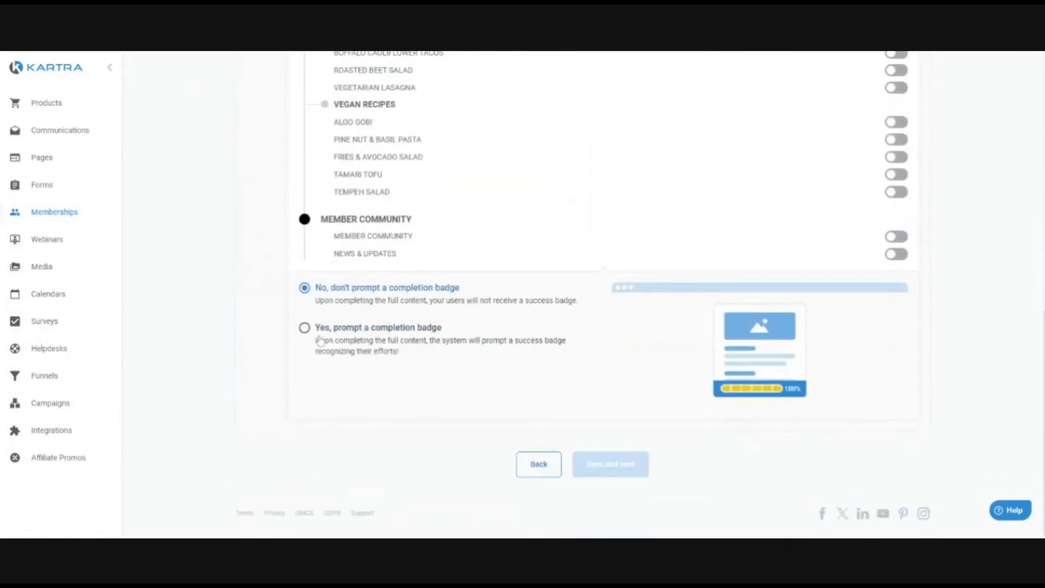
left_click(435, 328)
scroll(441, 313, "down", 6)
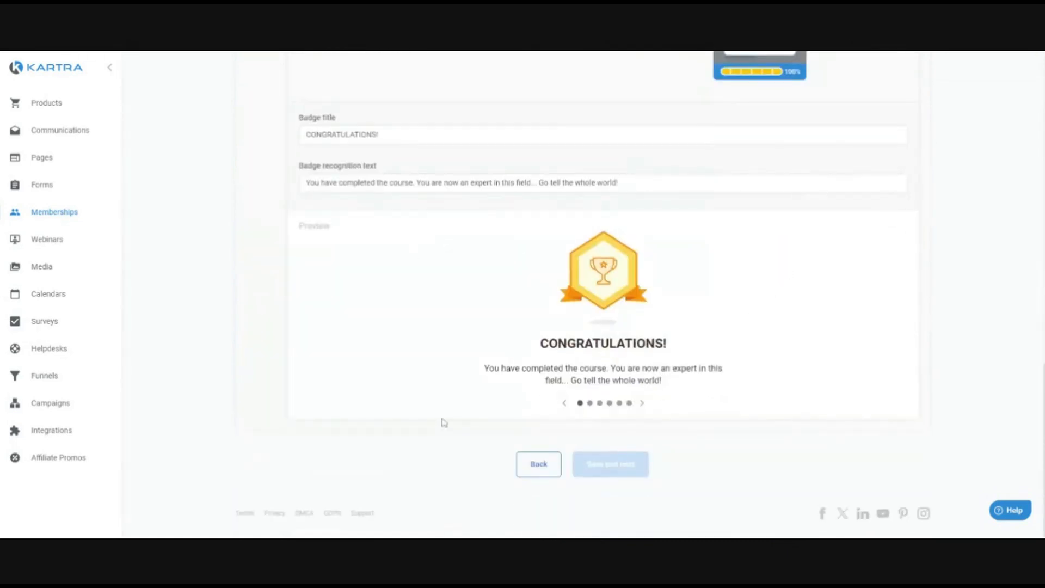
scroll(691, 350, "up", 3)
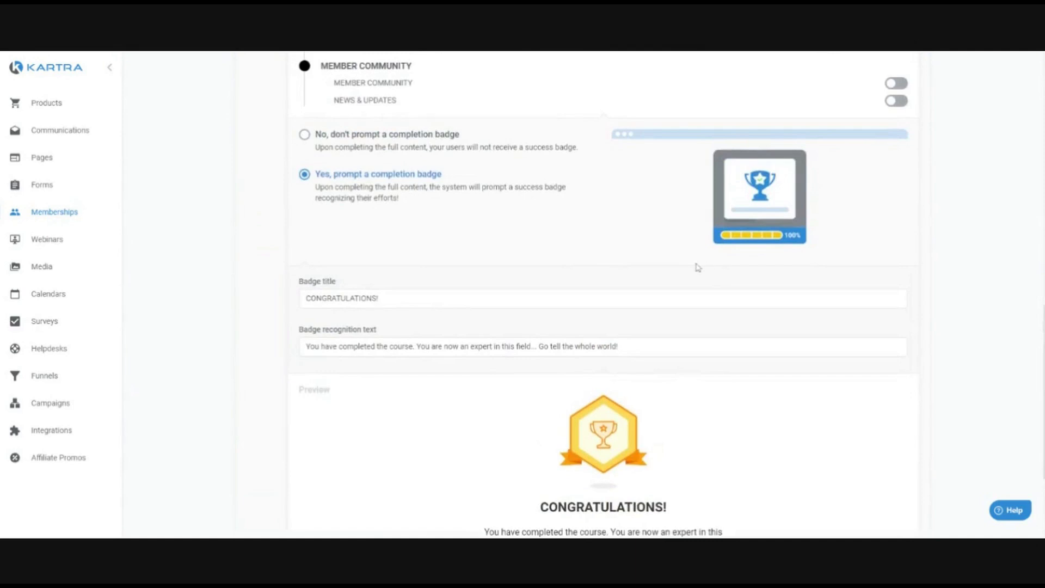
Browse the completion badge designs in the level 3 preview and review the badge title and recognition text.
scroll(599, 231, "down", 2)
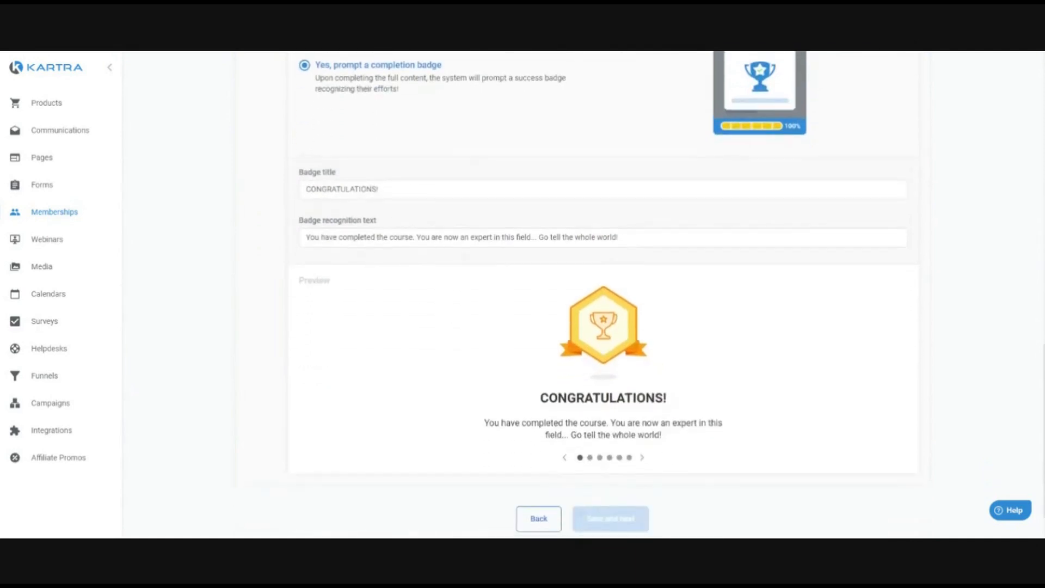
left_click(641, 458)
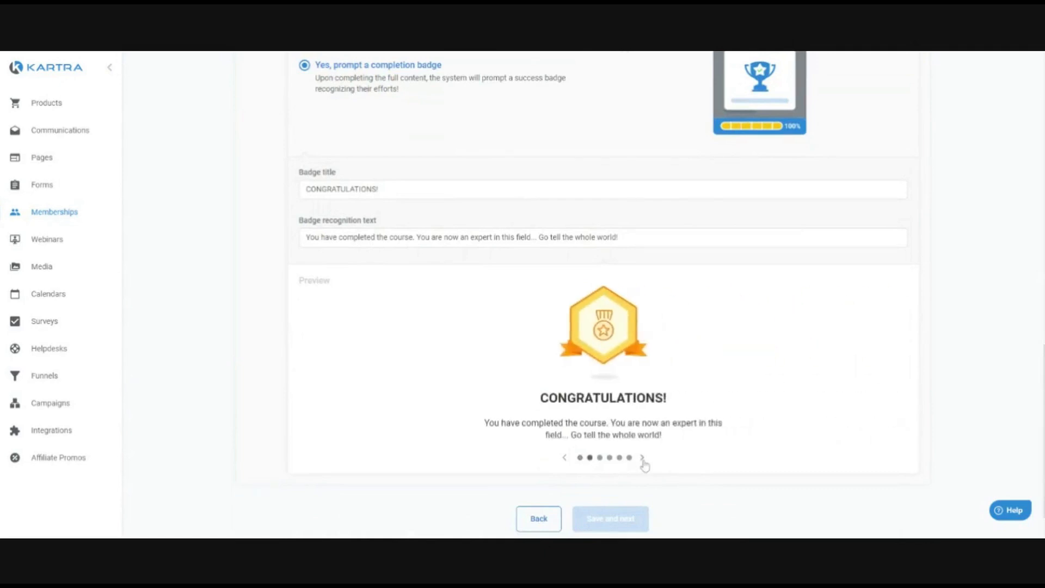
left_click_drag(380, 189, 288, 192)
left_click_drag(305, 237, 714, 326)
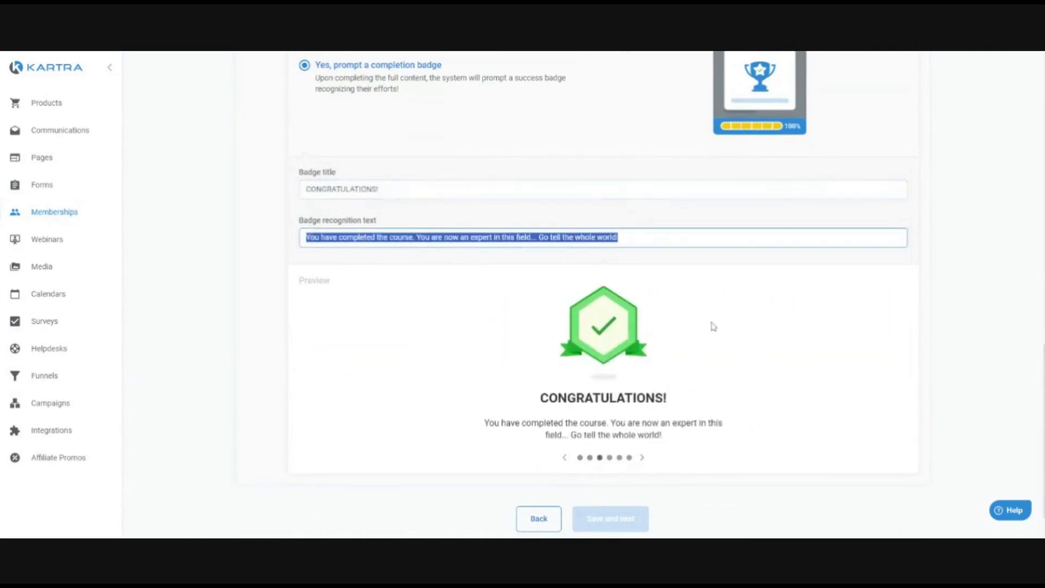
left_click(642, 456)
left_click(643, 456)
Set the membership to not display the progress bar, save the choice and continue to the Helpdesk settings.
scroll(790, 204, "up", 4)
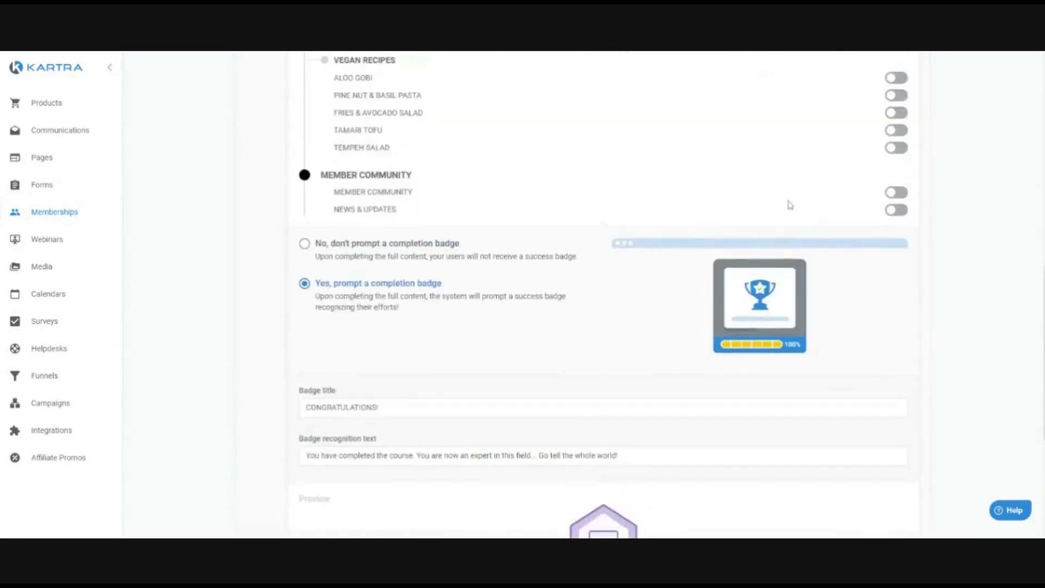
scroll(790, 205, "up", 10)
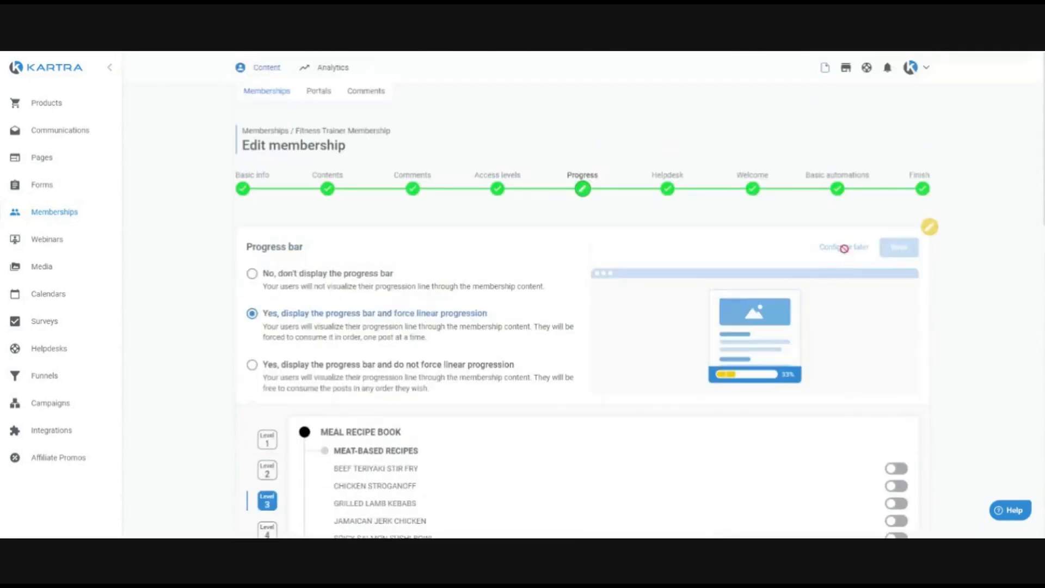
left_click(844, 248)
left_click(903, 245)
scroll(318, 192, "down", 2)
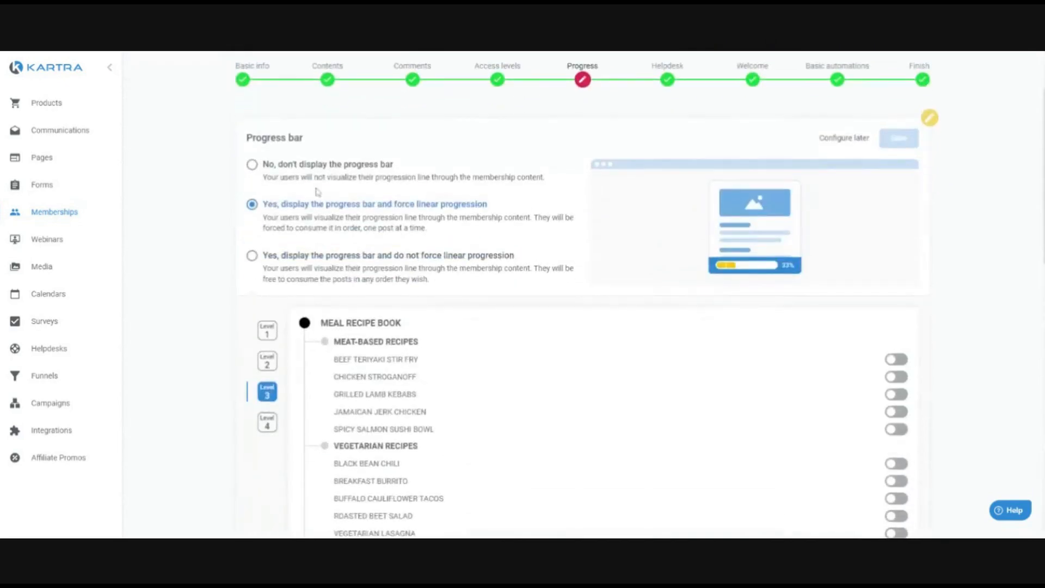
left_click(252, 164)
scroll(305, 169, "up", 2)
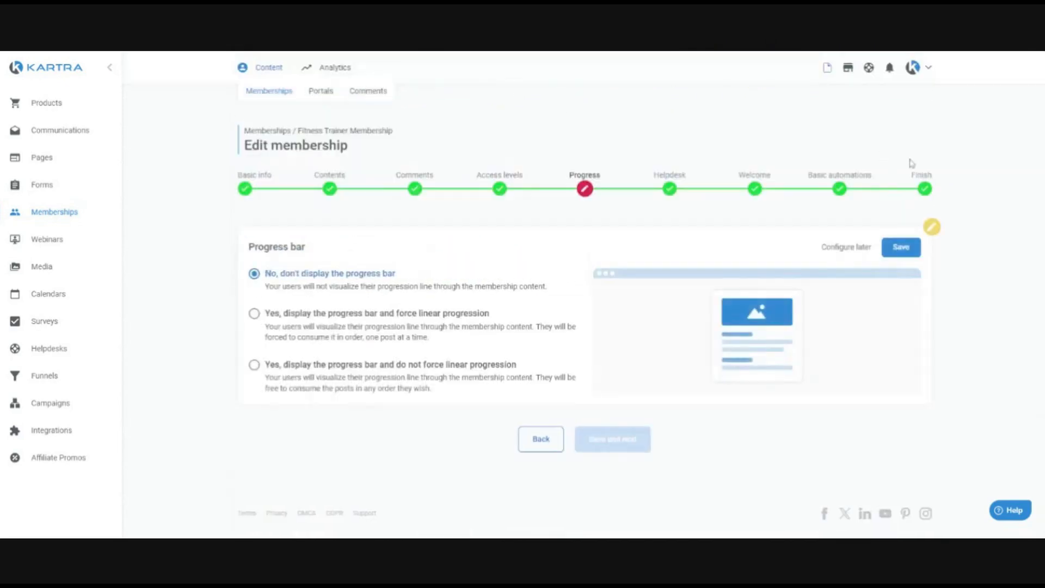
left_click(904, 248)
left_click(627, 336)
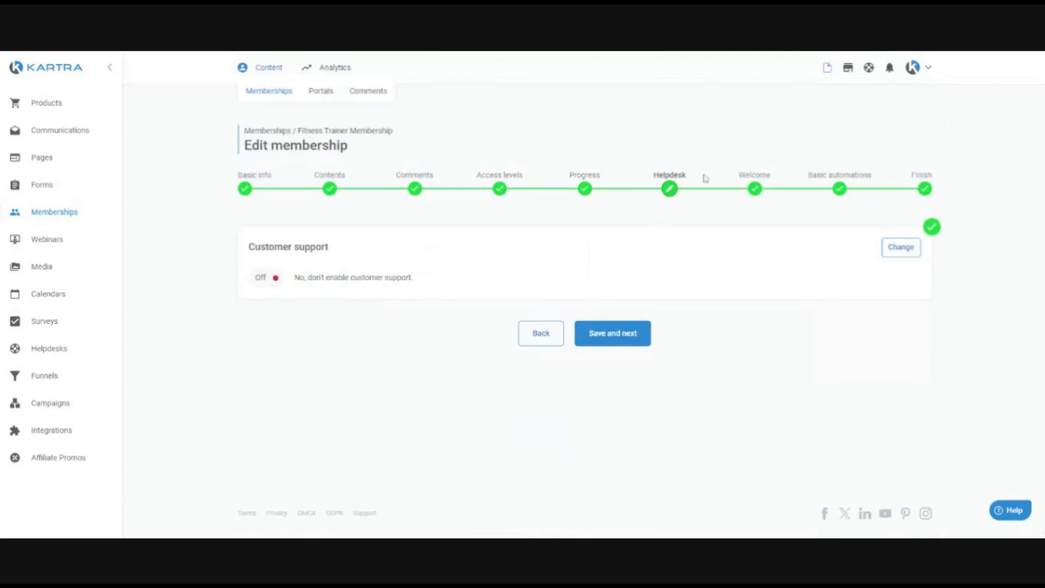
Leave customer support disabled in the Helpdesk settings and continue to the Welcome settings.
double_click(685, 178)
left_click(664, 158)
left_click(621, 339)
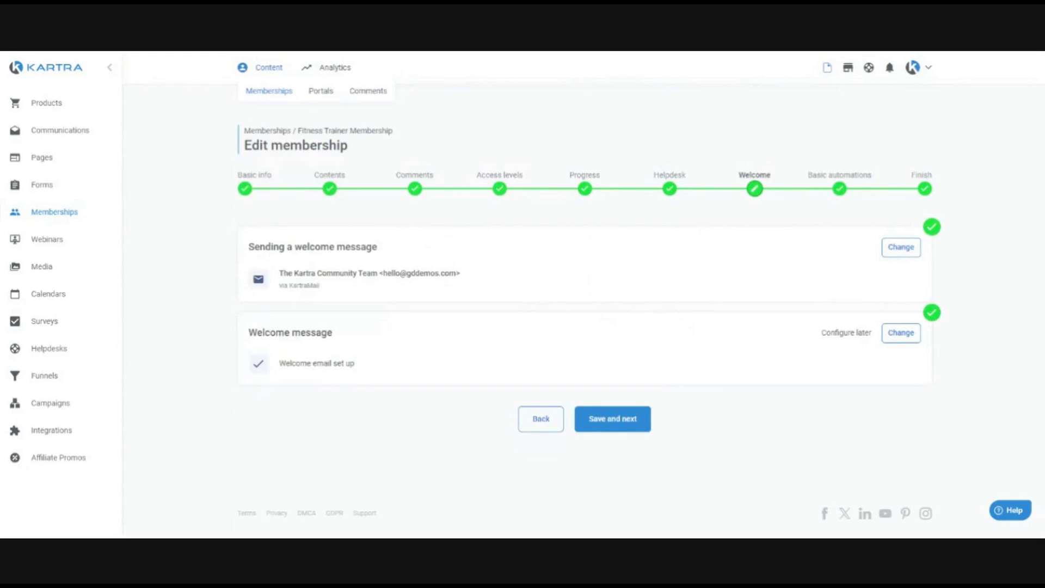
Open the welcome message for editing and review its email design, including the login details block.
left_click(896, 334)
scroll(736, 333, "down", 2)
scroll(736, 332, "down", 8)
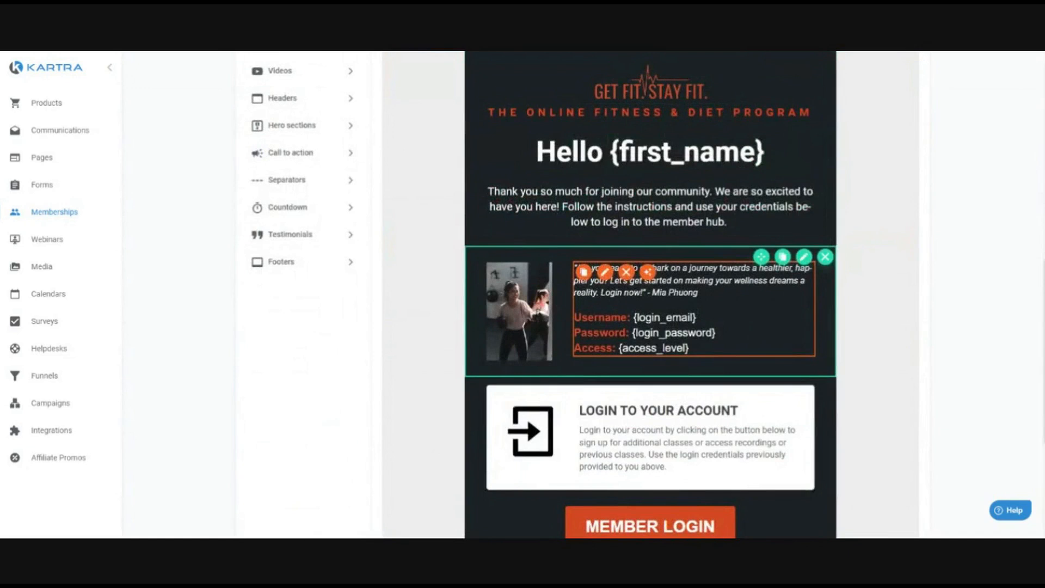
left_click(779, 302)
scroll(779, 303, "up", 1)
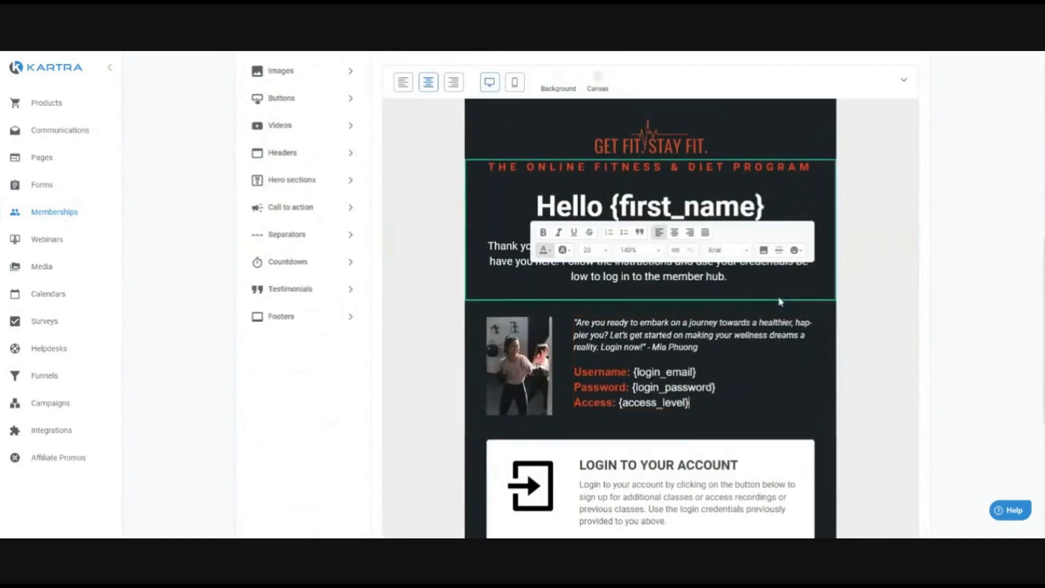
scroll(780, 303, "down", 1)
left_click(919, 216)
scroll(483, 192, "up", 4)
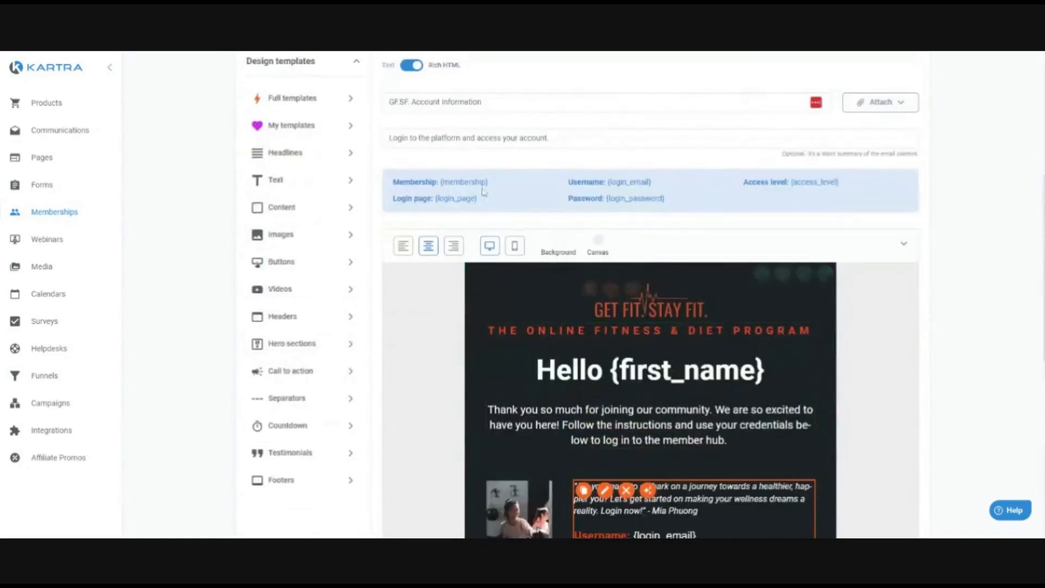
Switch the welcome email to text format and examine the membership, login page, username, password and access level variables.
left_click(412, 68)
left_click(458, 277)
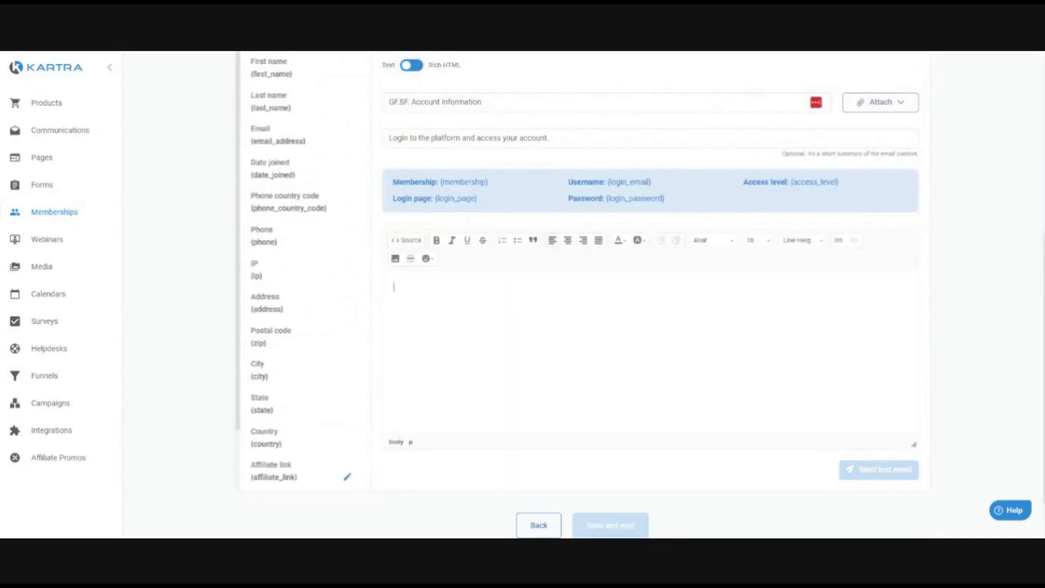
mouse_move(390, 181)
left_mouse_down()
mouse_move(826, 198)
mouse_move(854, 214)
mouse_move(385, 189)
left_mouse_up()
left_click(672, 205)
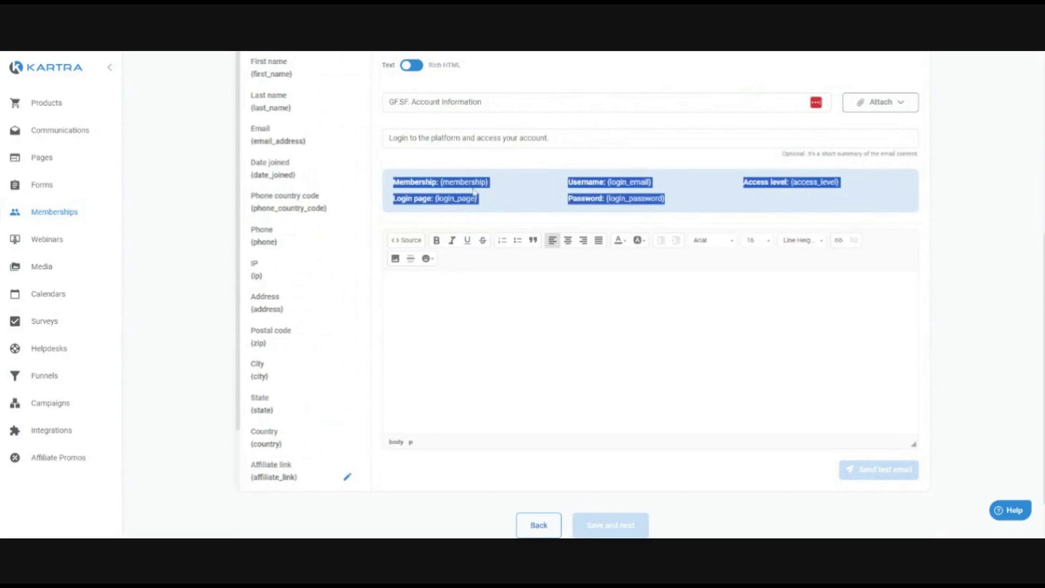
left_click(456, 180)
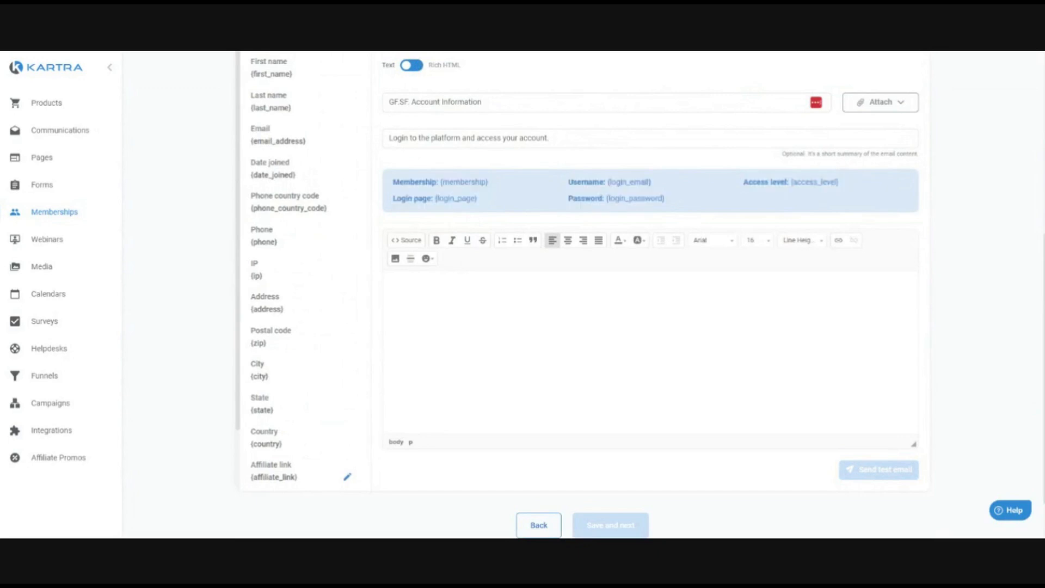
left_click_drag(489, 202, 438, 199)
left_click_drag(653, 183, 705, 203)
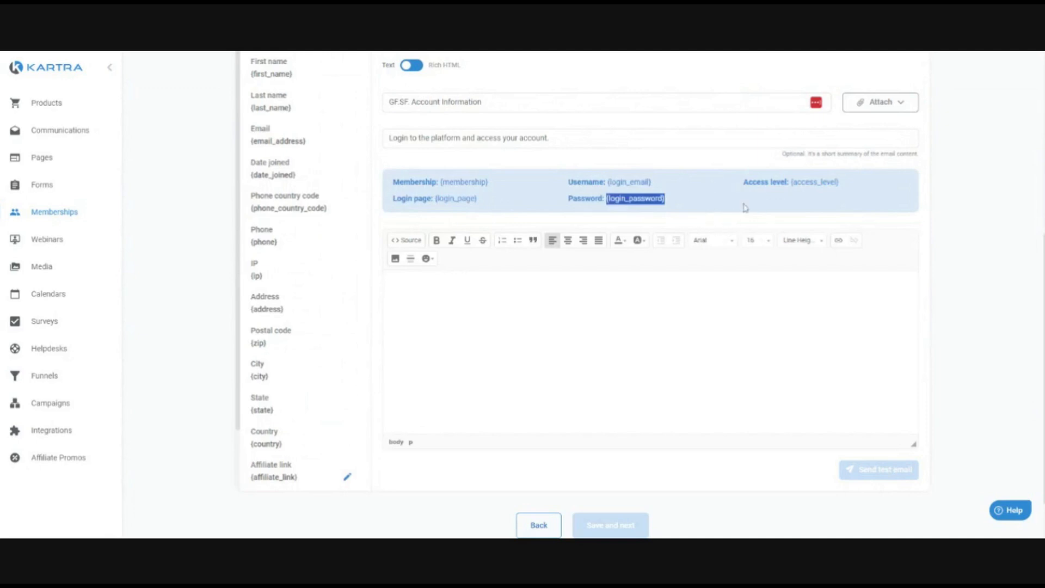
Switch the welcome email back to rich HTML and review its login details and member login sections.
scroll(630, 320, "up", 4)
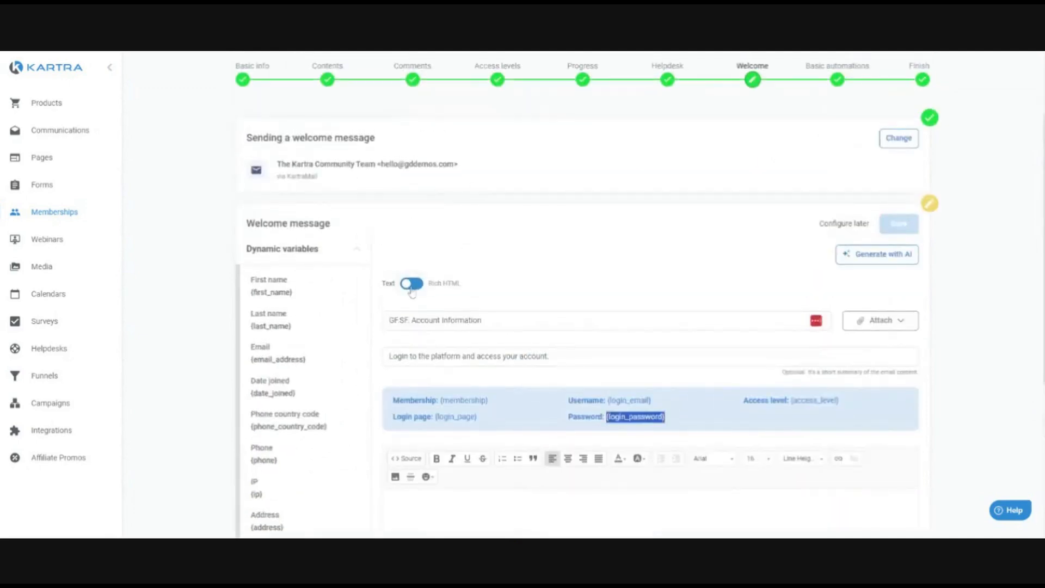
left_click(412, 284)
scroll(534, 236, "down", 8)
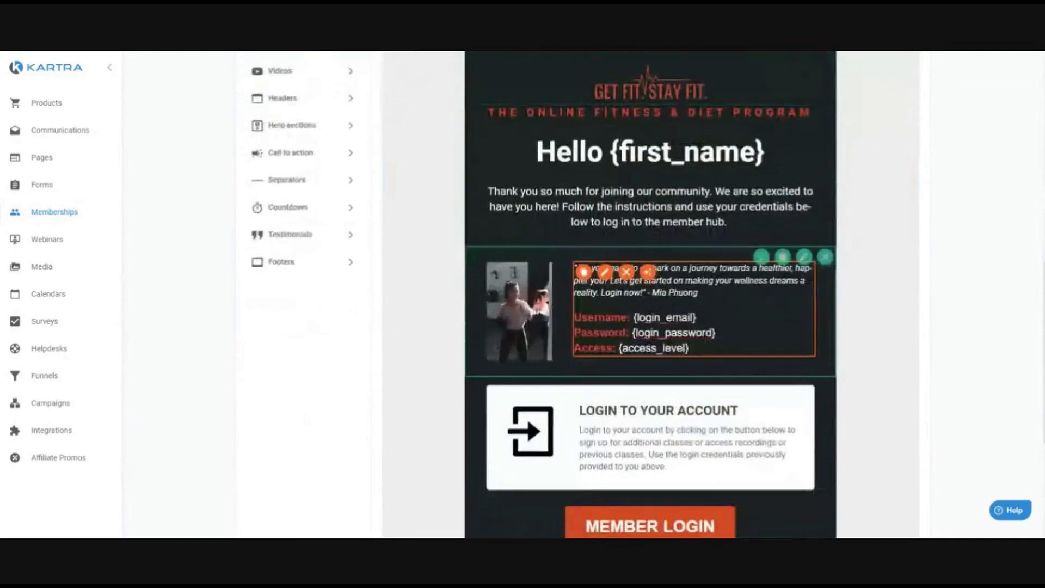
scroll(893, 275, "down", 1)
scroll(893, 275, "up", 4)
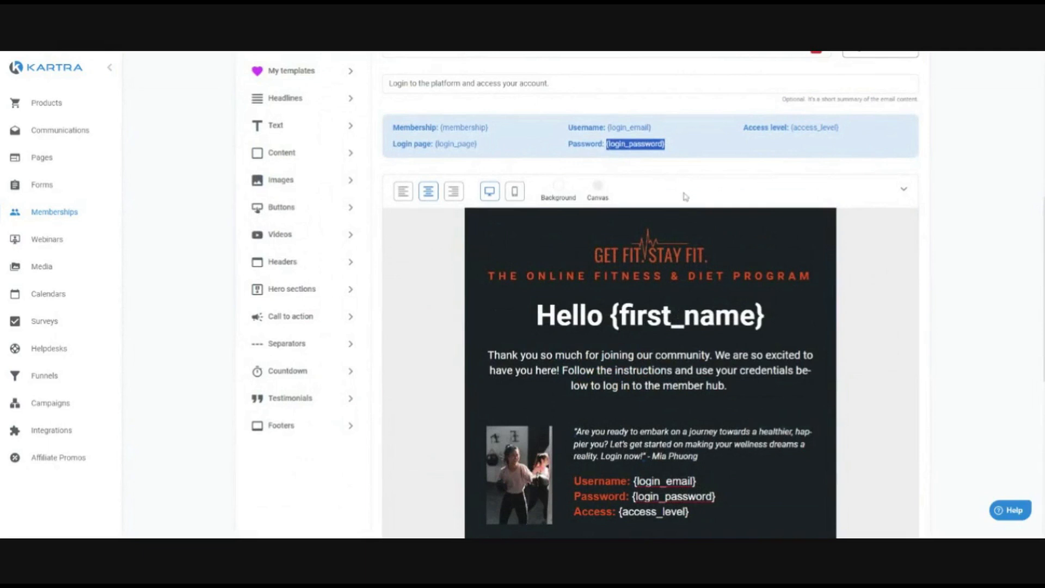
scroll(663, 244, "down", 3)
scroll(663, 244, "down", 3)
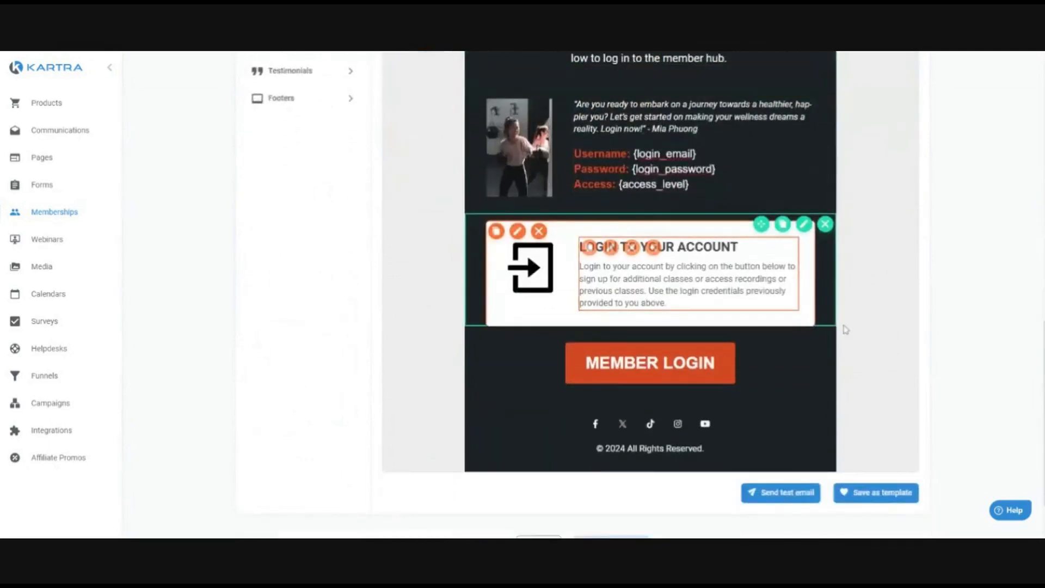
Close the welcome message editor and save the Welcome settings to continue to Basic automations.
scroll(893, 381, "up", 5)
scroll(889, 392, "down", 6)
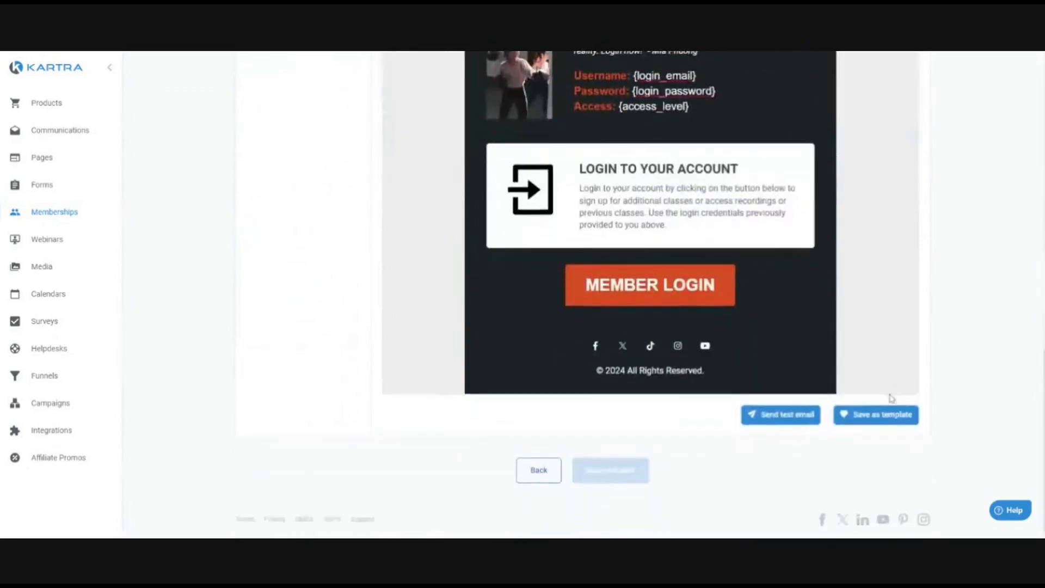
scroll(925, 327, "up", 10)
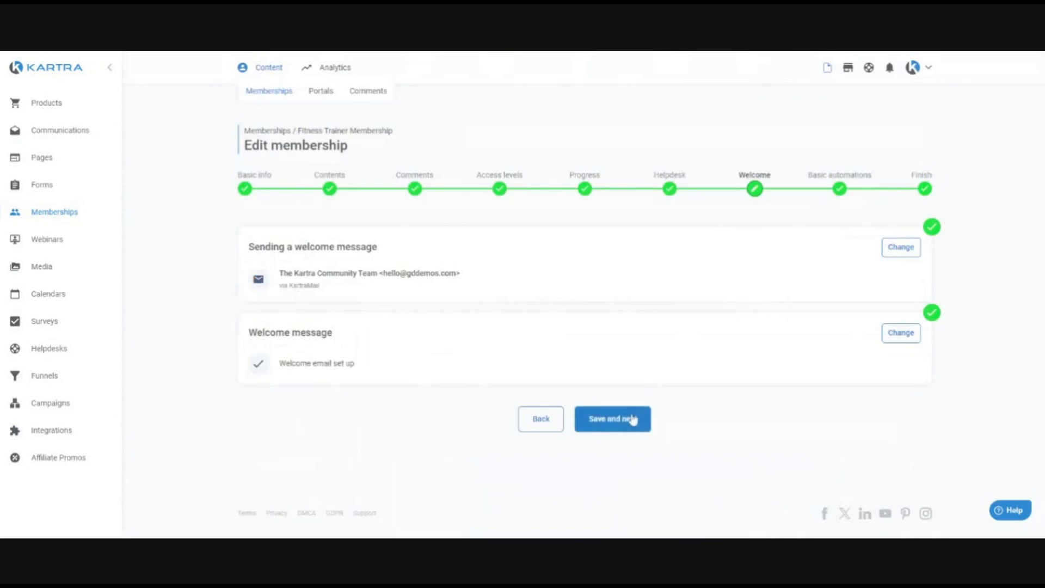
left_click(631, 421)
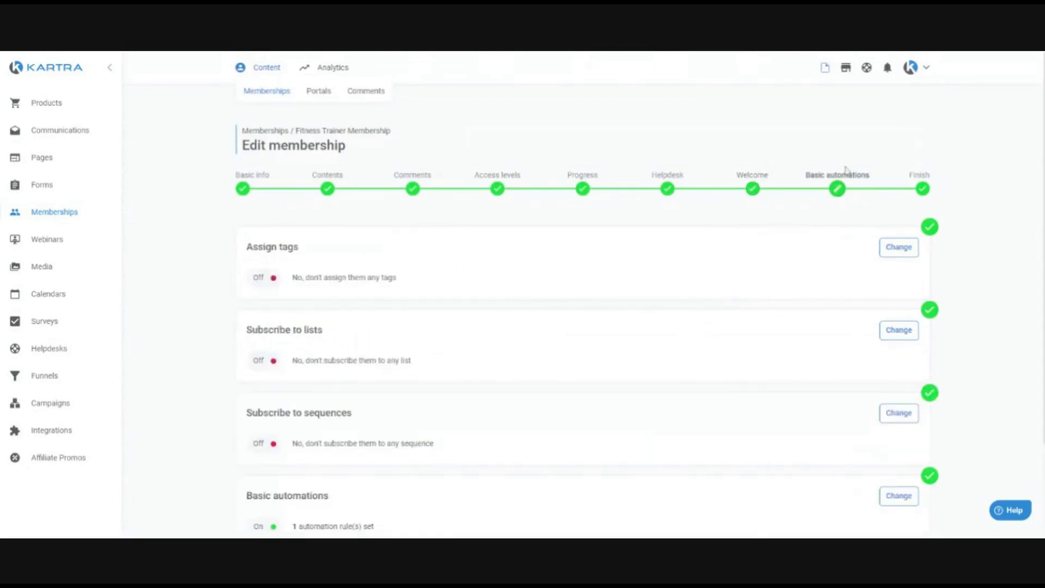
Review the sections for assigning tags, subscribing to lists, subscribing to sequences and basic automations.
left_click_drag(806, 181, 885, 177)
scroll(599, 335, "down", 2)
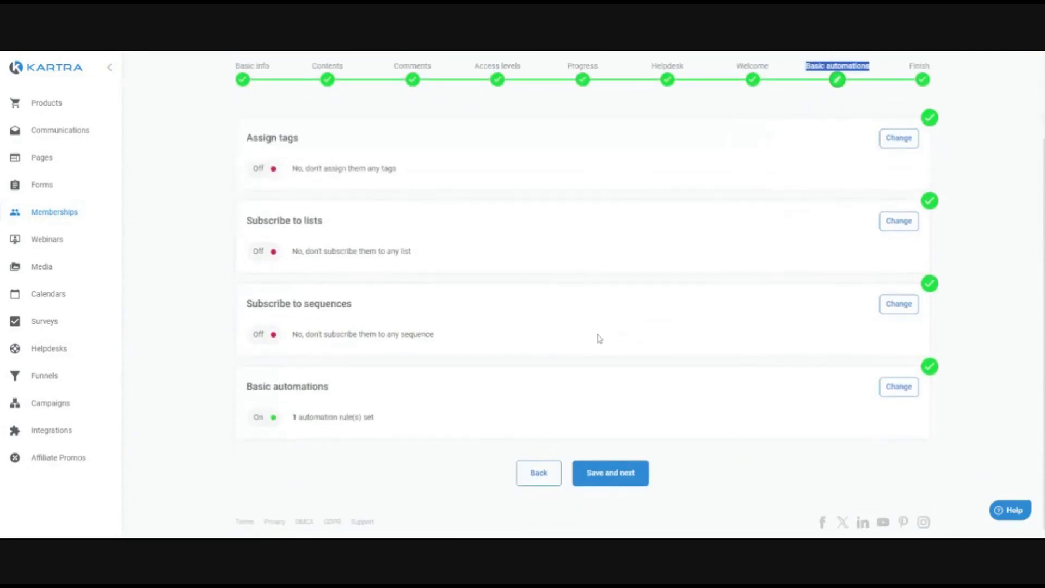
scroll(544, 362, "up", 1)
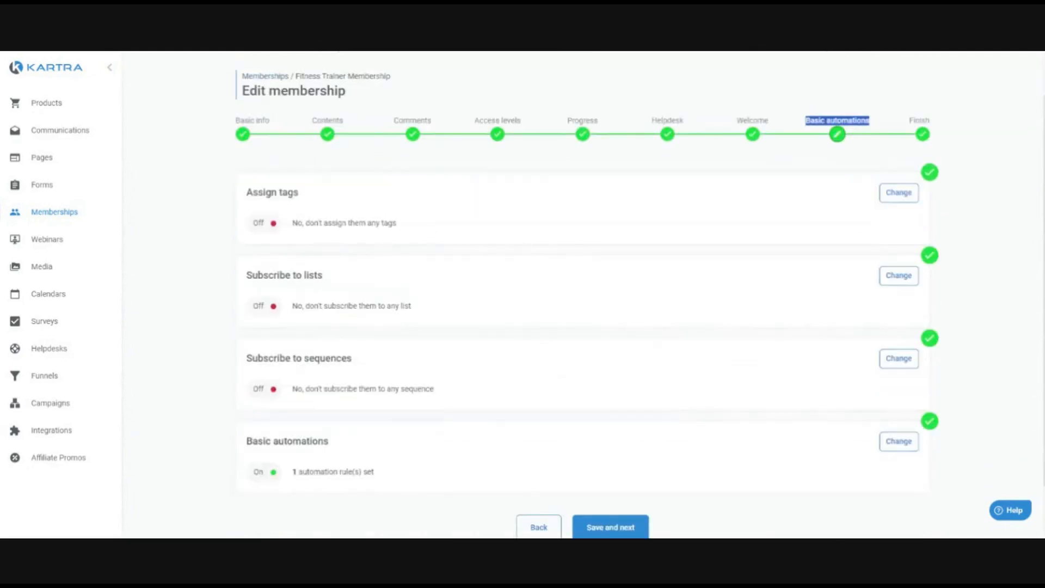
left_click_drag(245, 201, 309, 199)
left_click_drag(246, 276, 368, 284)
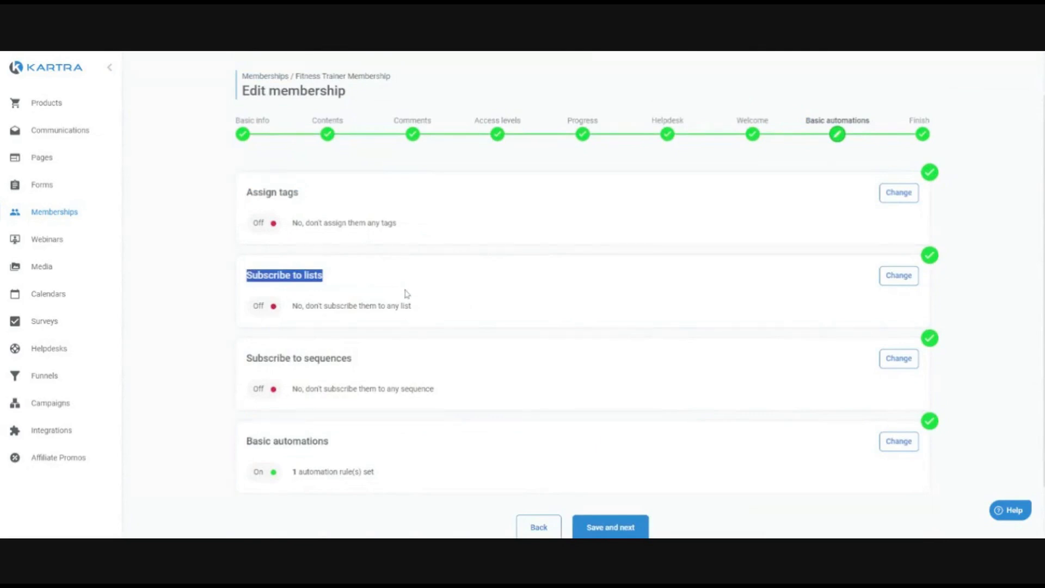
left_click_drag(243, 359, 375, 365)
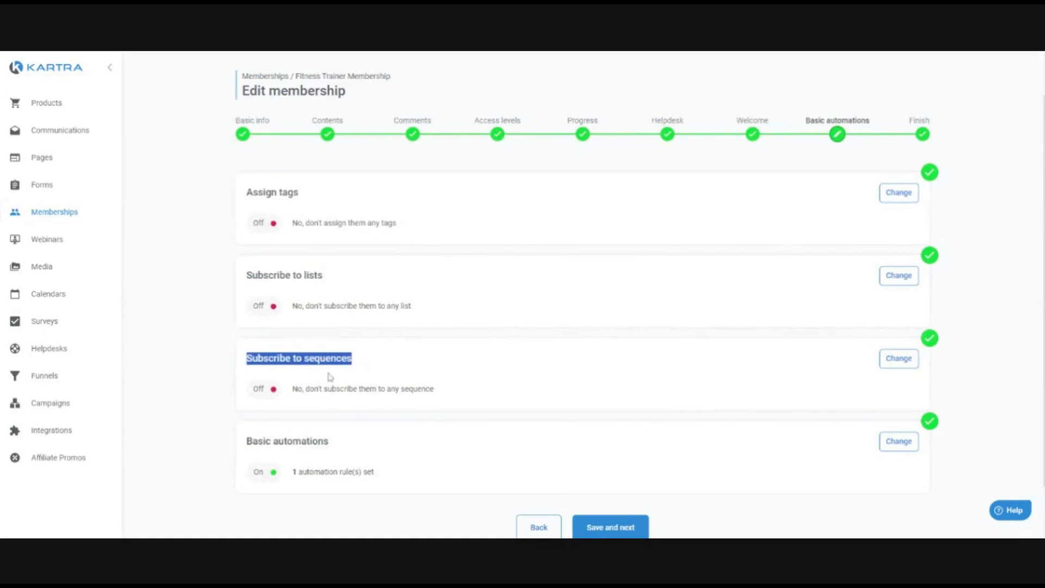
scroll(341, 363, "down", 1)
triple_click(347, 384)
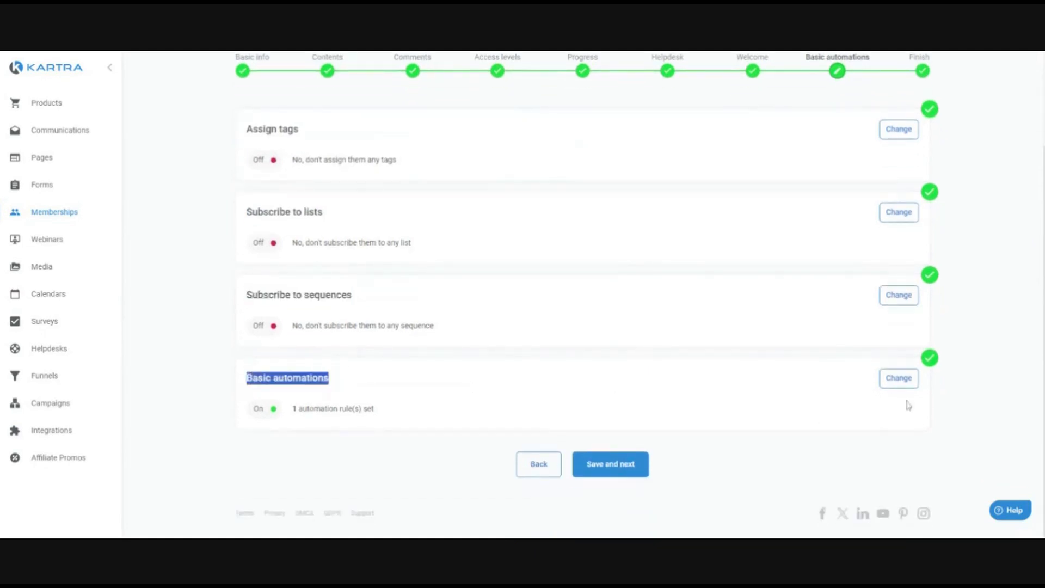
Open the basic automations for editing and examine the condition and action of the existing offer form rule.
left_click(899, 377)
scroll(752, 362, "down", 2)
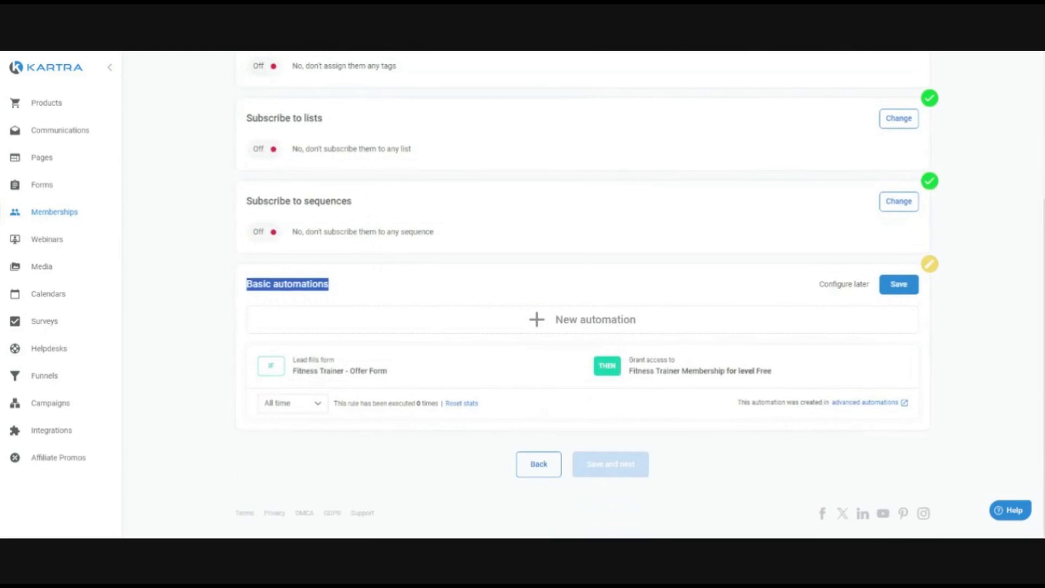
left_click_drag(292, 358, 409, 379)
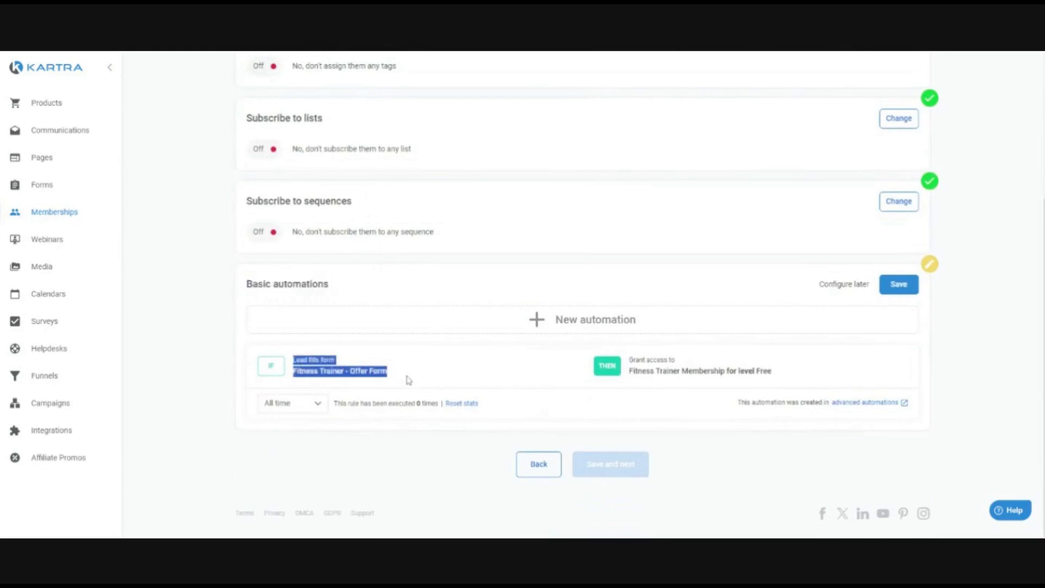
left_click(394, 381)
left_click_drag(293, 359, 397, 372)
left_click_drag(630, 358, 791, 376)
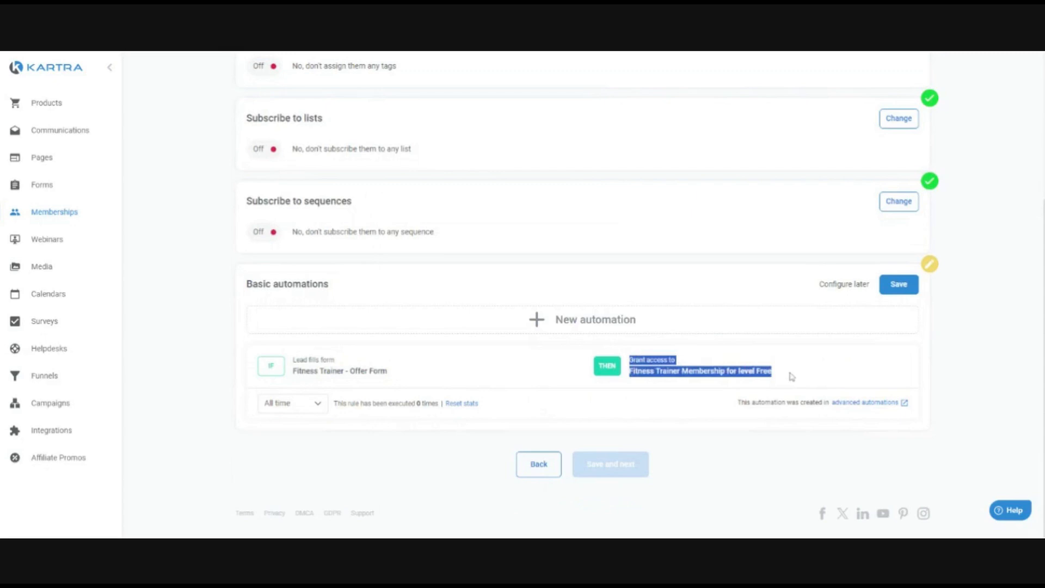
left_click(670, 403)
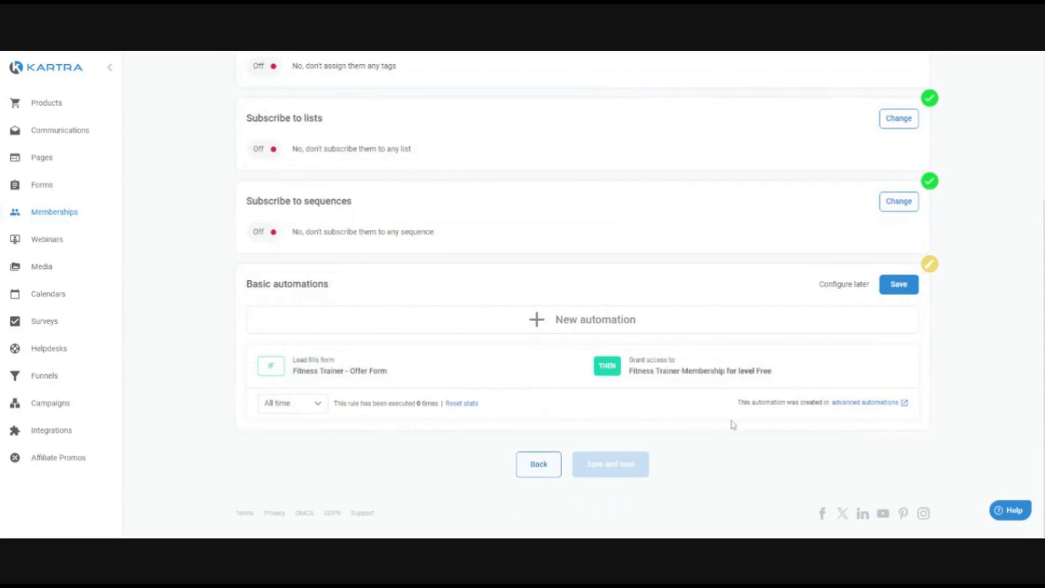
Save the basic automations and complete the membership setup through to the Finish stage.
left_click(890, 287)
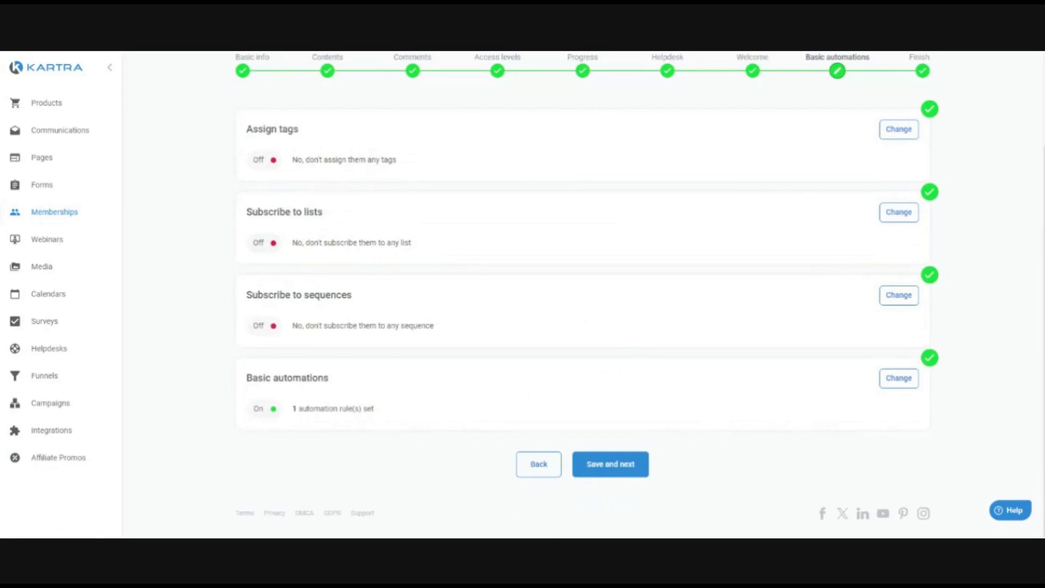
left_click(610, 467)
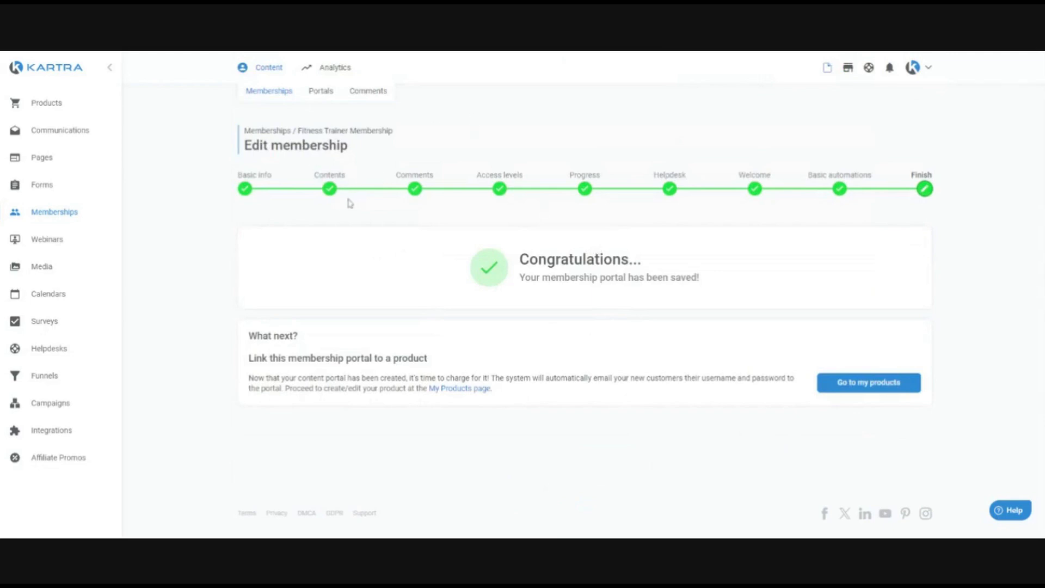
left_click_drag(349, 187, 403, 184)
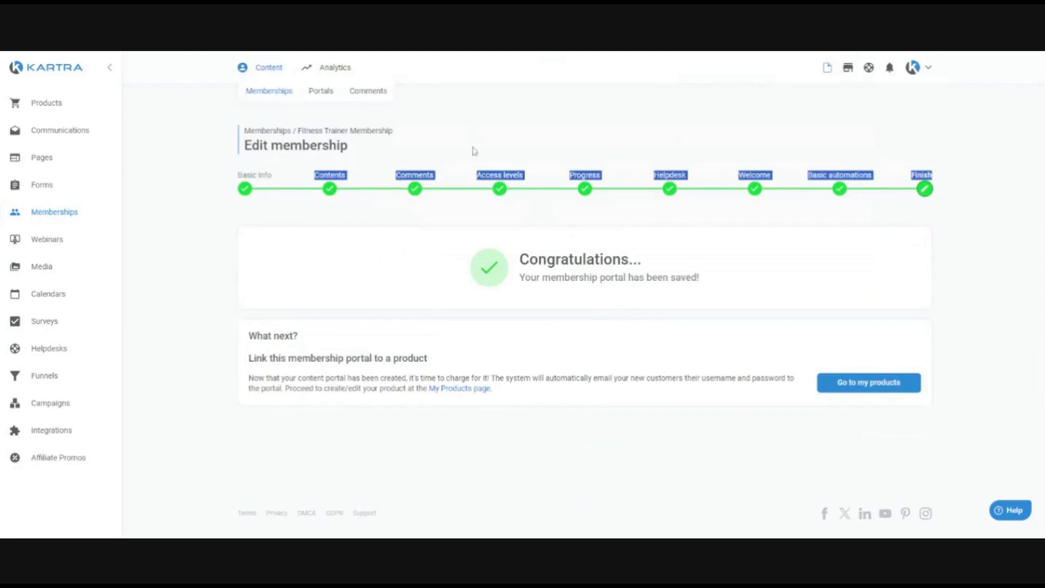
left_click(520, 158)
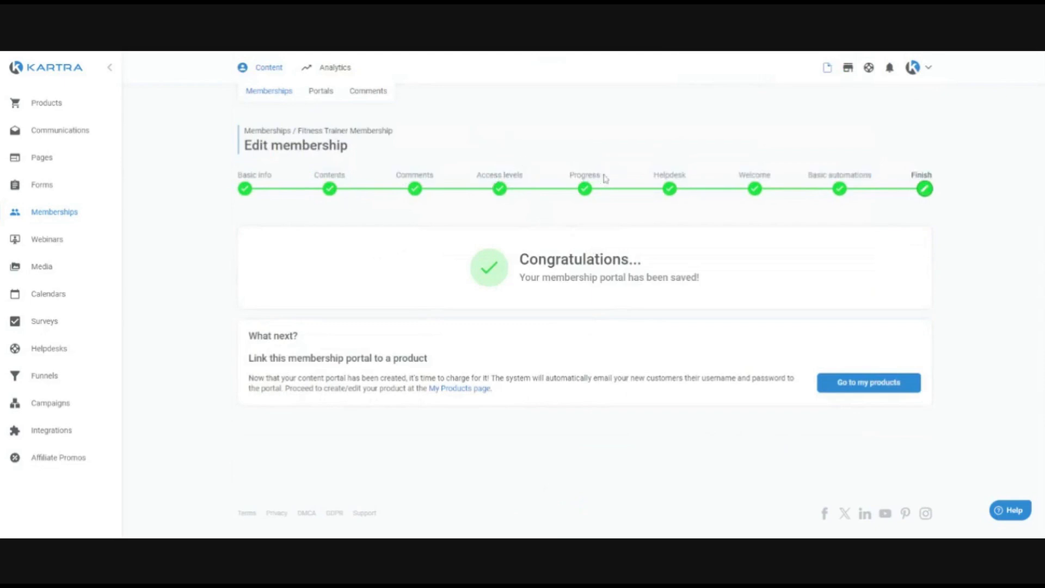
left_click_drag(525, 179, 600, 179)
left_click(511, 161)
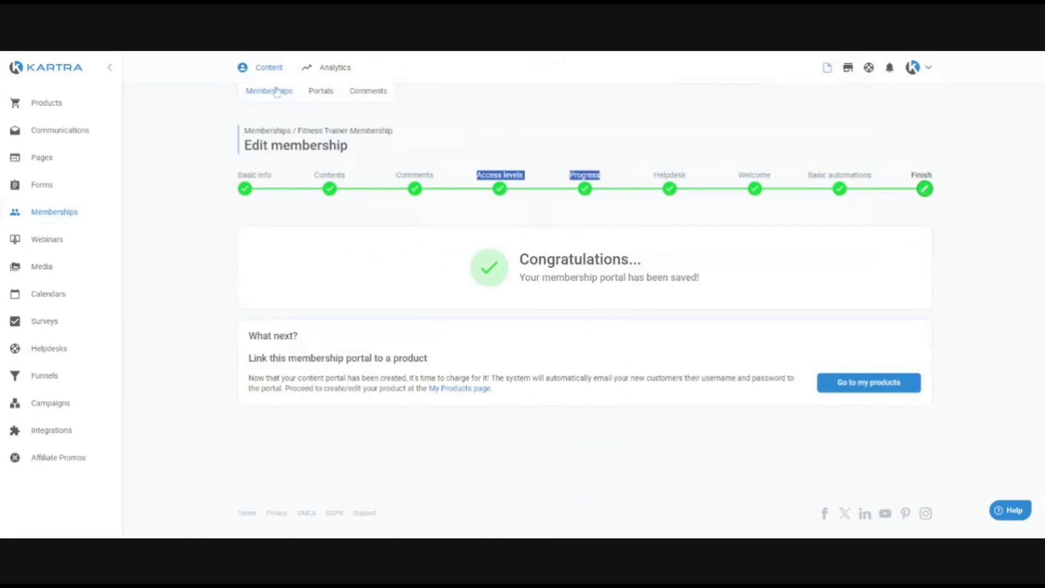
Return to the memberships list and view the member login link of the Fitness Trainer Membership, closing its dialog when done.
left_click(275, 105)
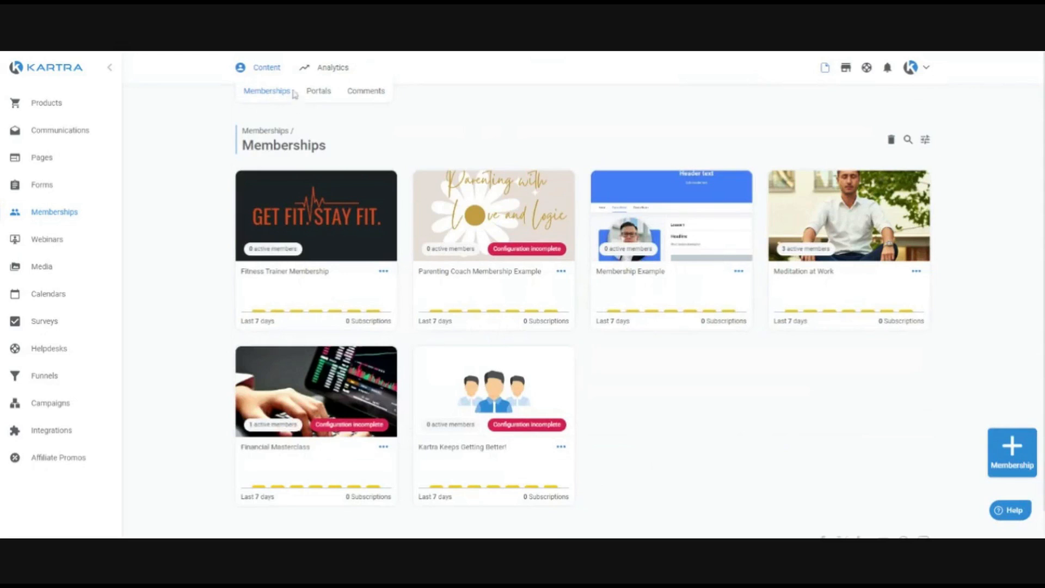
left_click(384, 272)
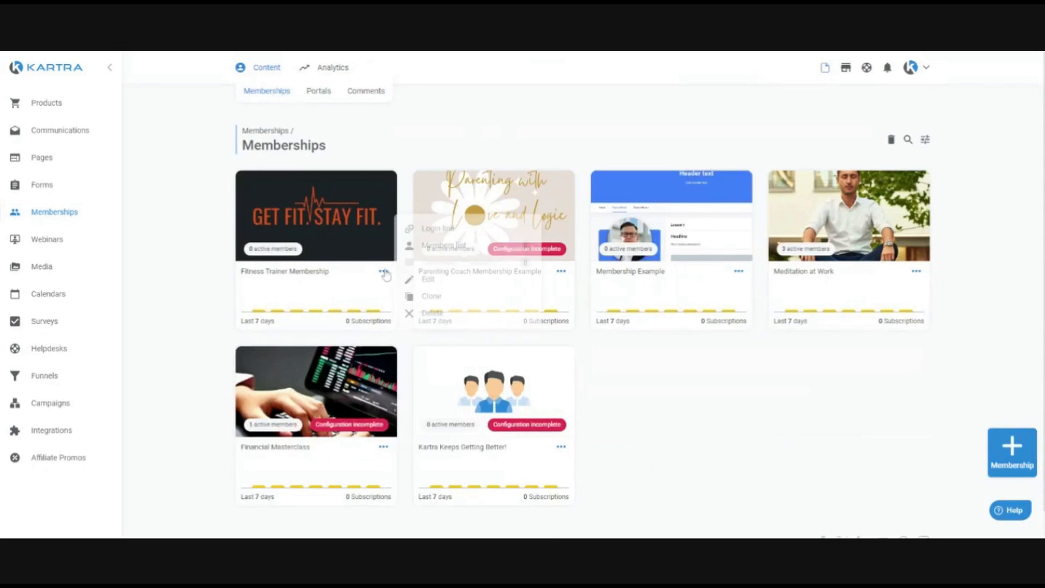
left_click(439, 229)
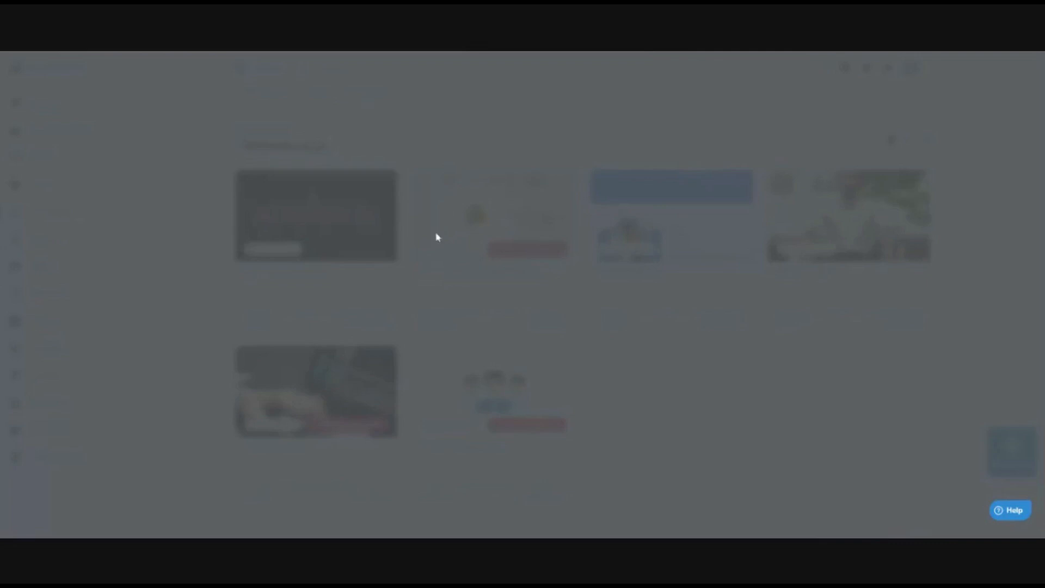
left_click(610, 240)
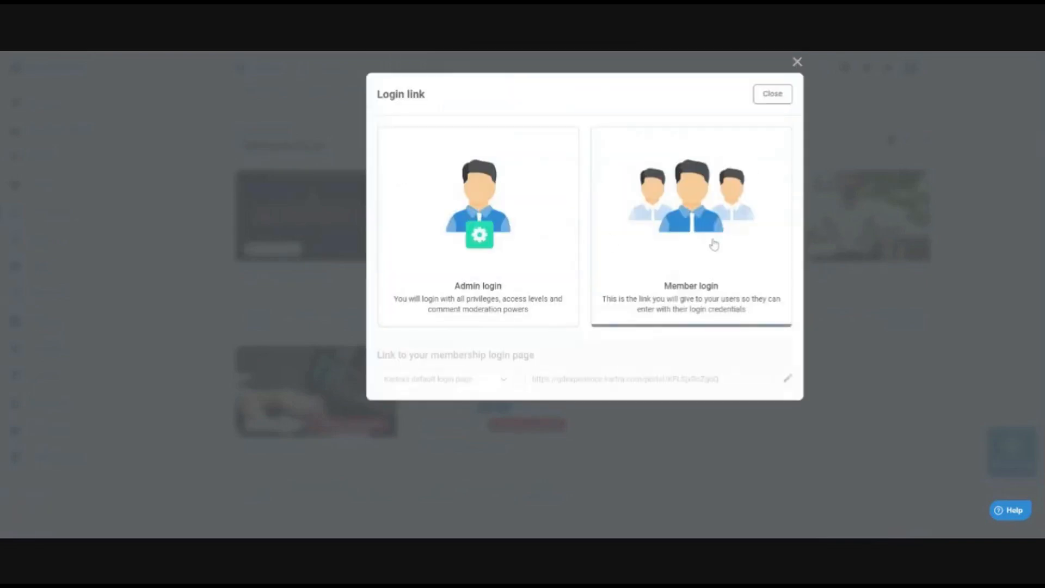
left_click_drag(536, 380, 712, 365)
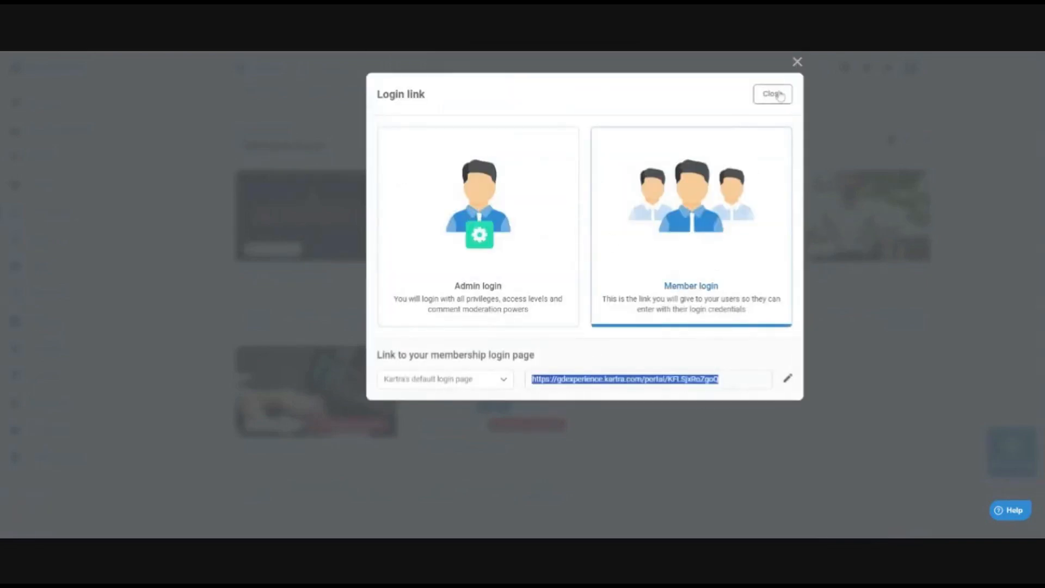
left_click(773, 95)
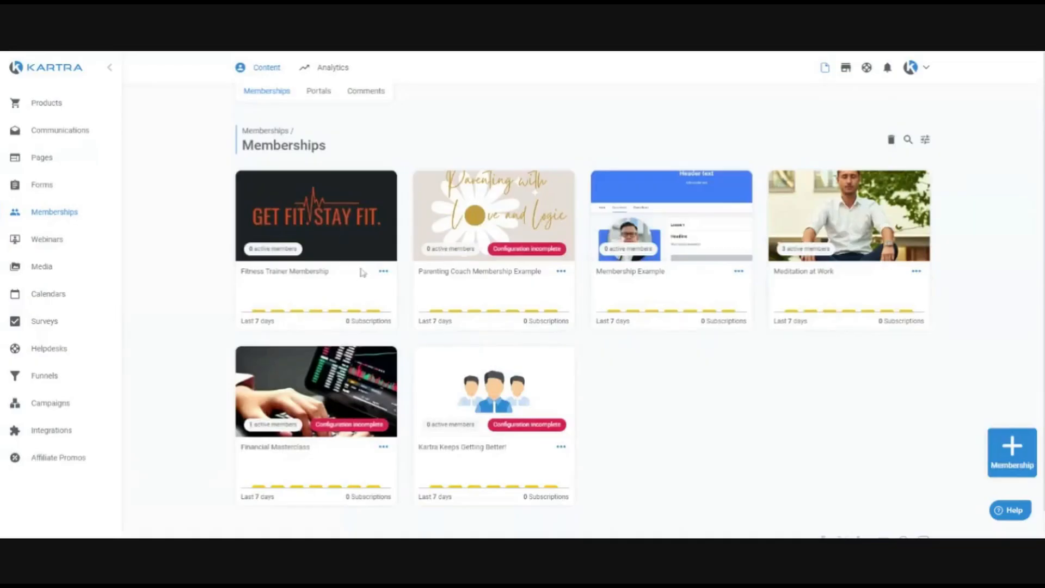
Get the Fitness Trainer Membership's member login link again and open it in the browser to view the default login page.
left_click(384, 272)
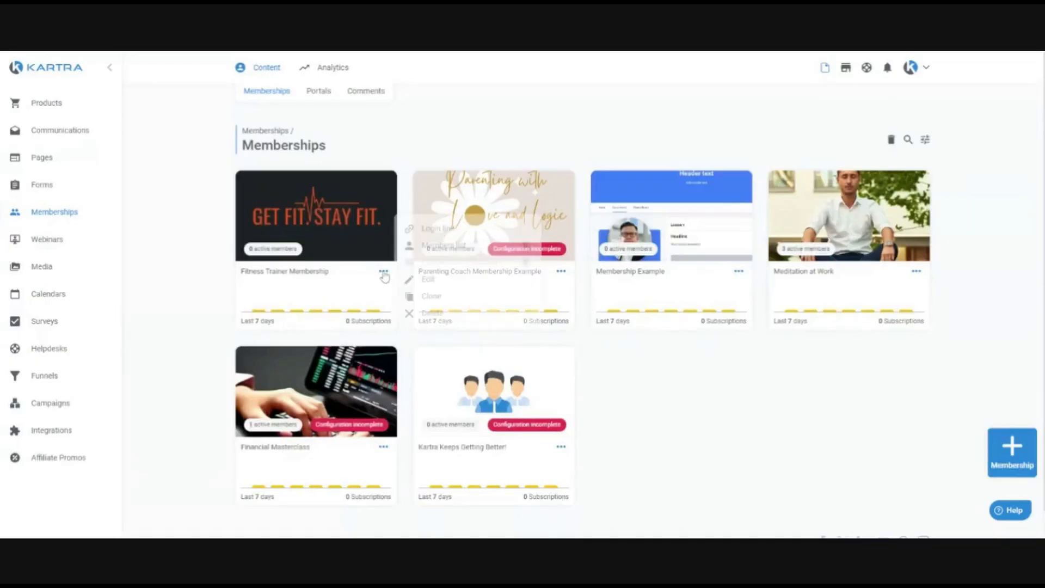
left_click(457, 229)
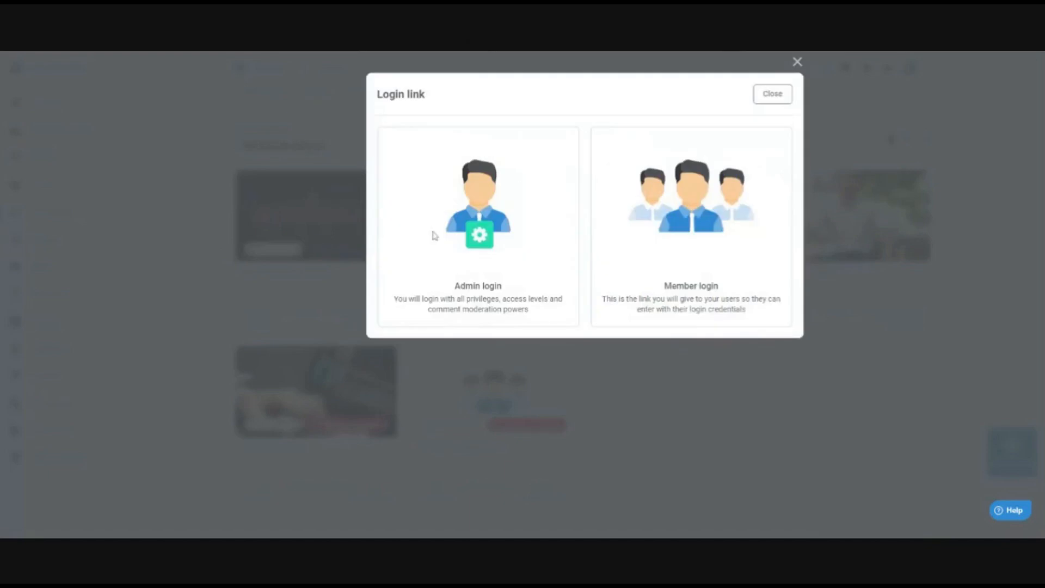
left_click(744, 203)
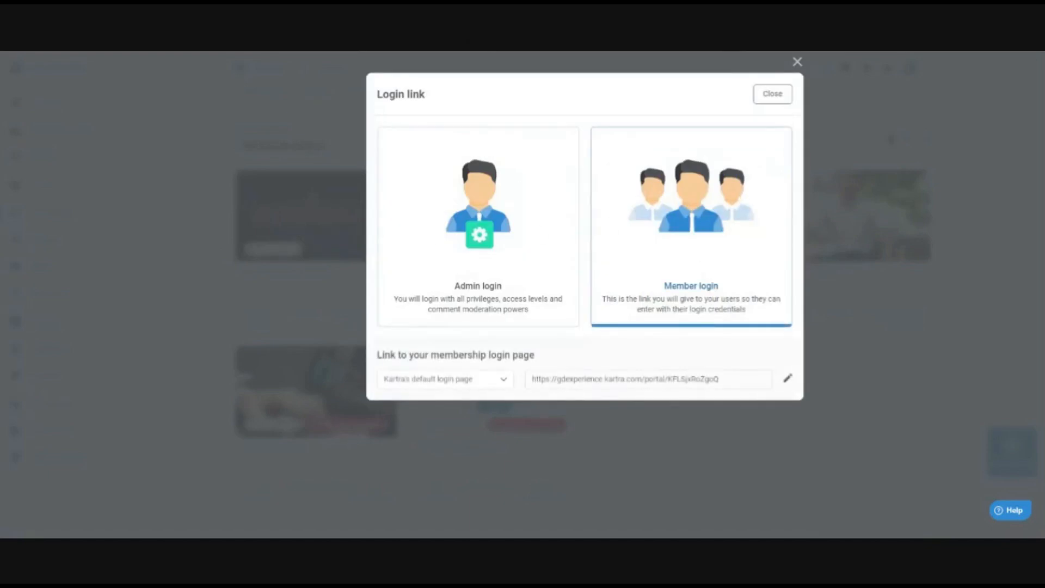
left_click_drag(729, 382, 525, 381)
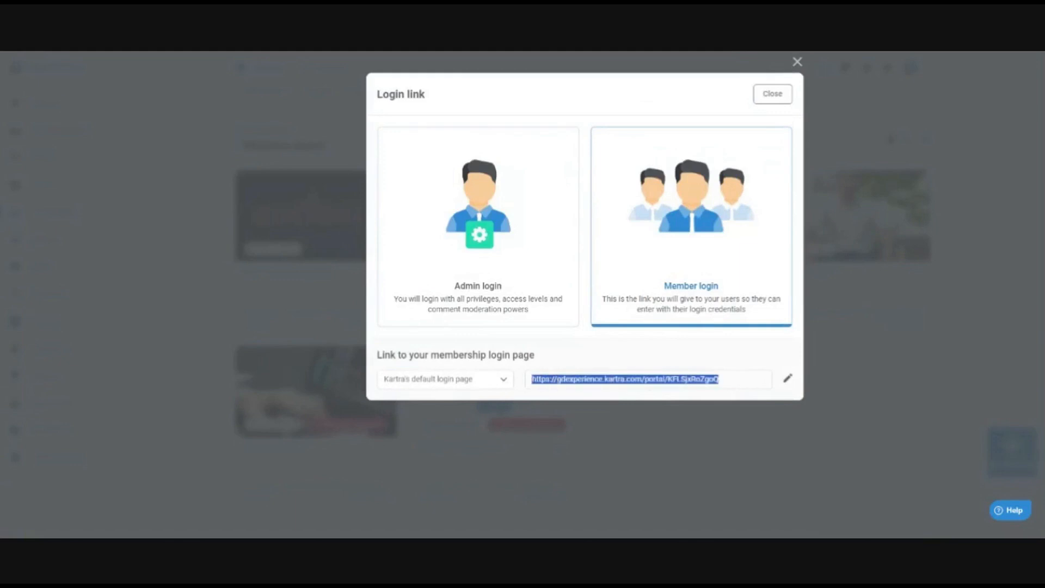
left_click(325, 33)
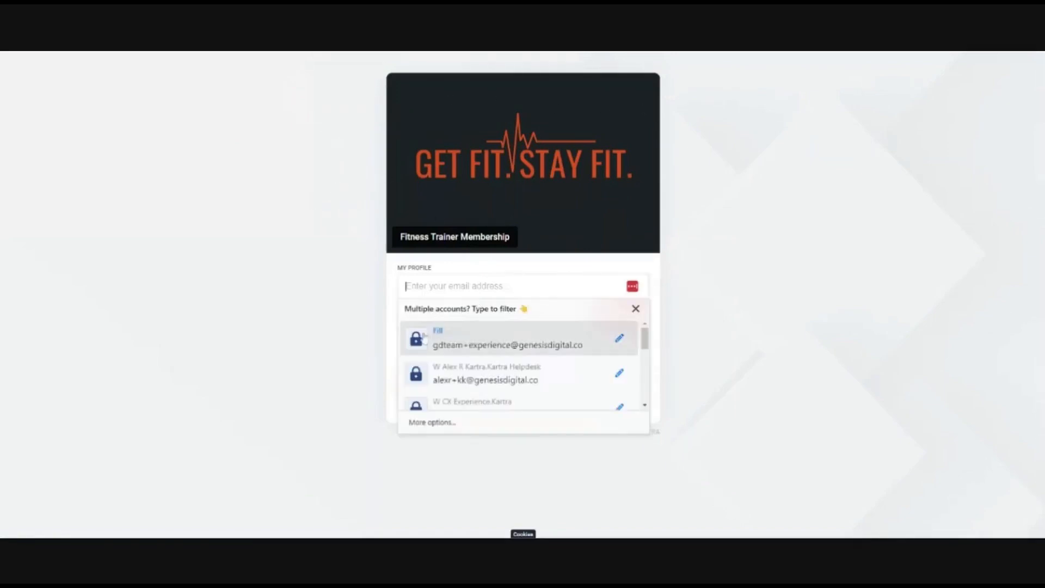
left_click(374, 307)
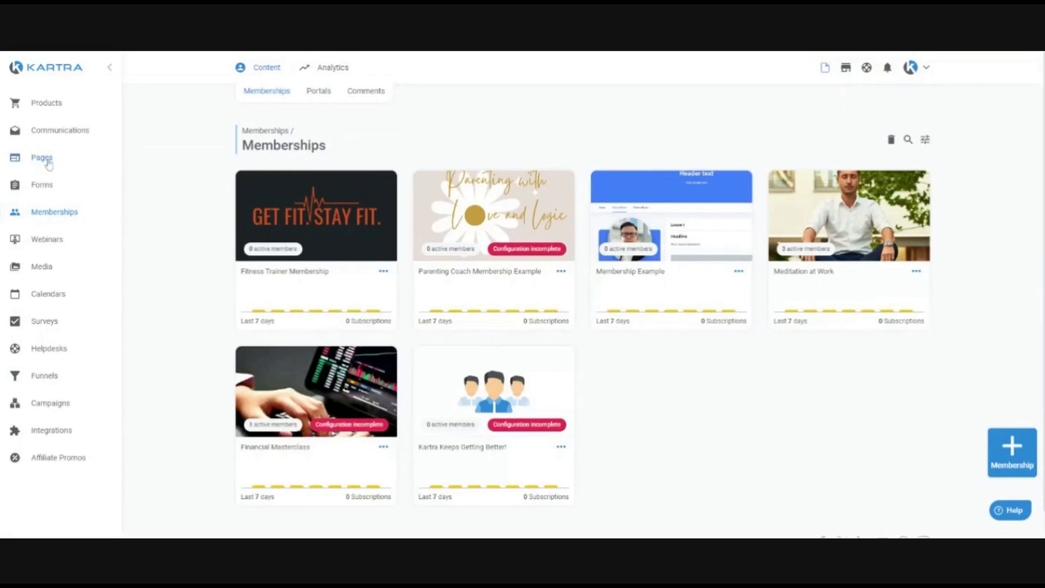
Examine the member login option for using your own Kartra page design and its selectable sites, and close the login link dialog without saving.
left_click(387, 272)
left_click(438, 231)
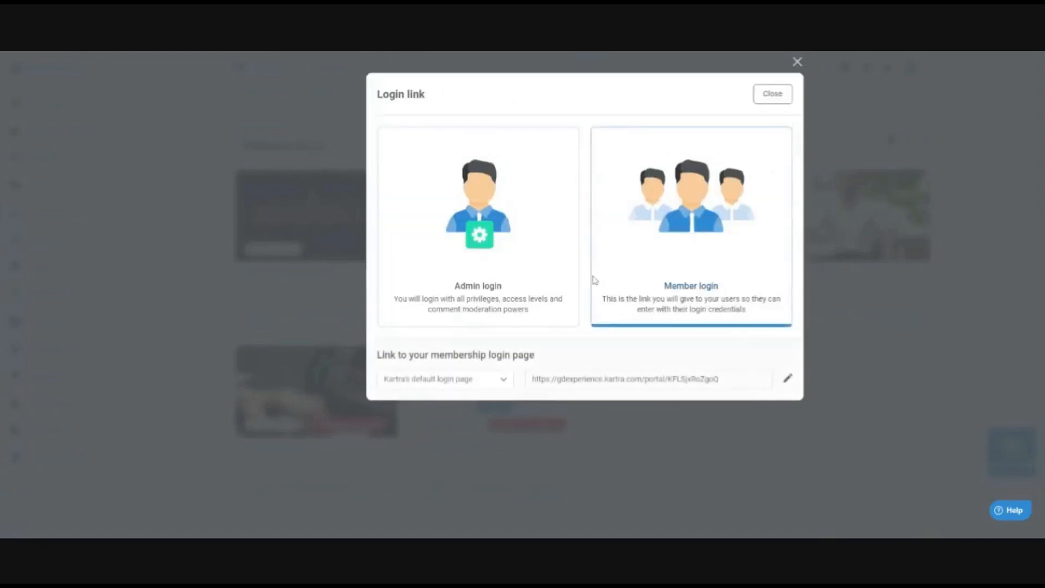
left_click(485, 378)
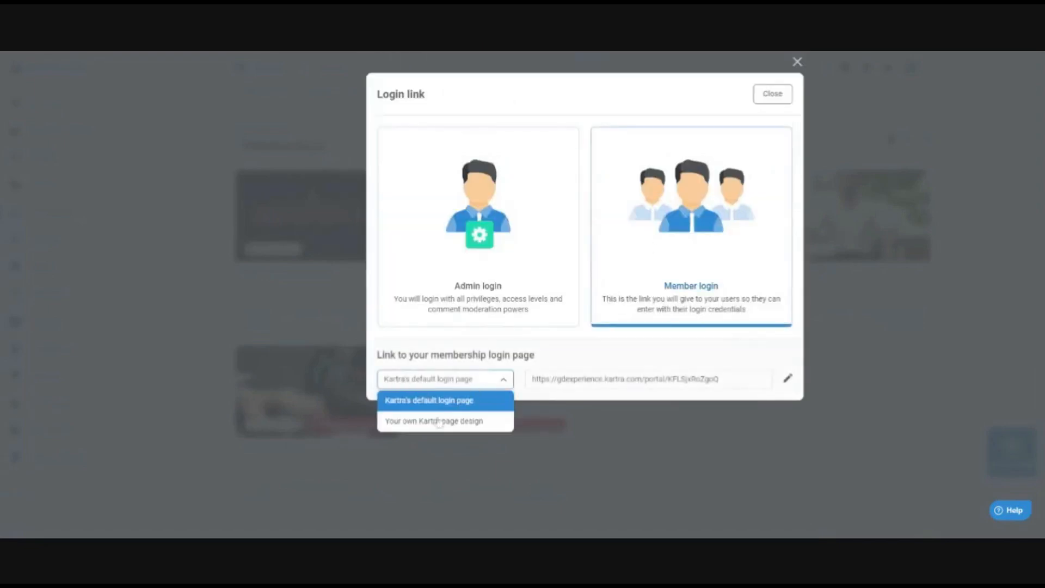
left_click(489, 422)
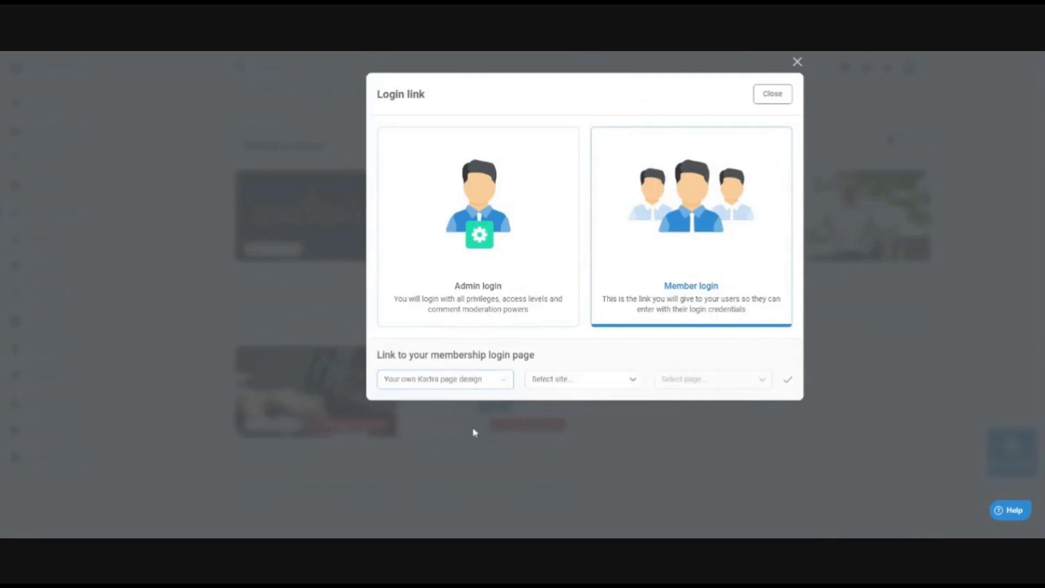
left_click(488, 383)
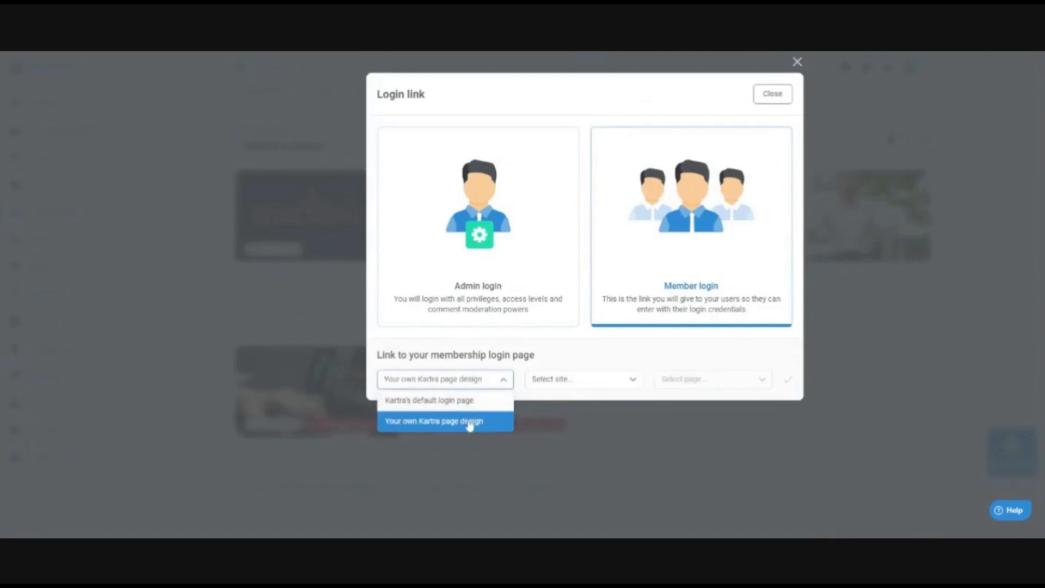
left_click(469, 422)
left_click(566, 384)
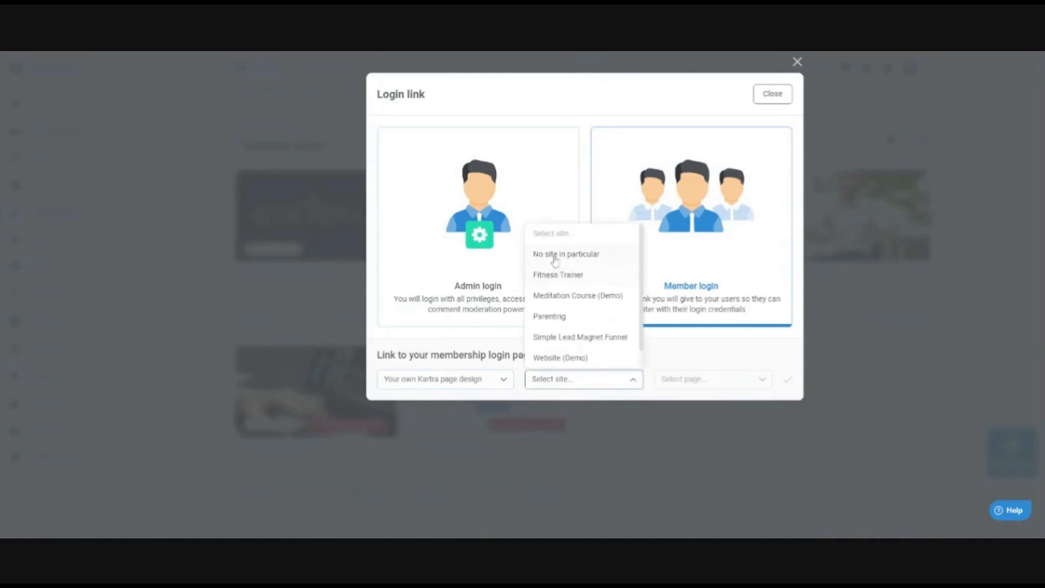
scroll(566, 283, "down", 1)
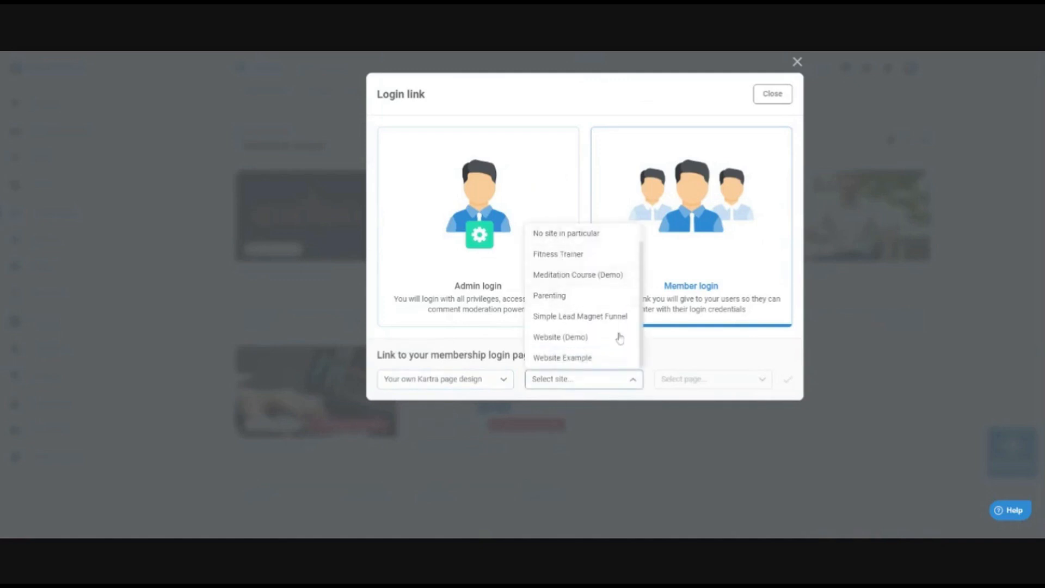
left_click(690, 351)
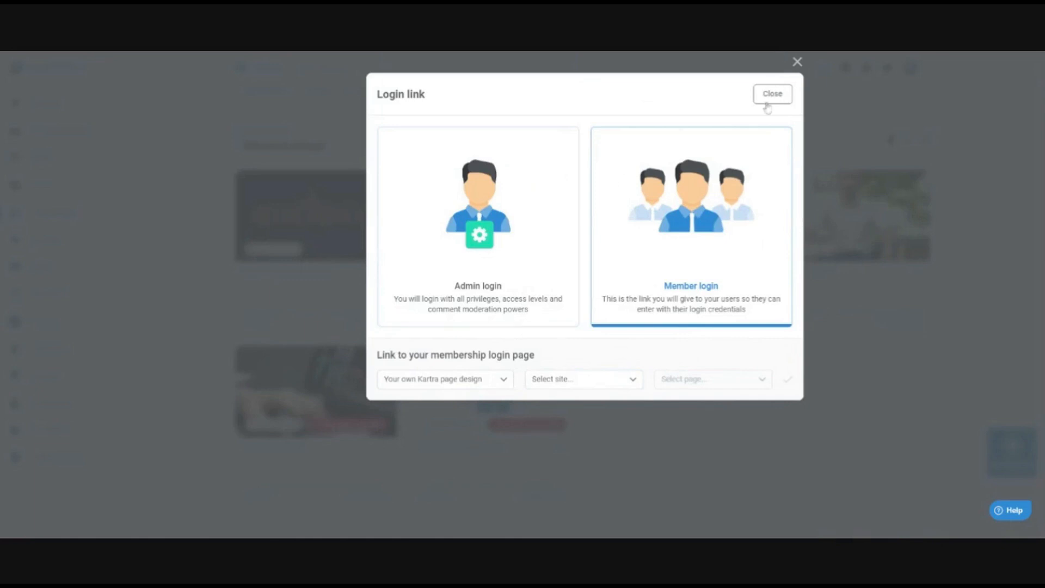
left_click(767, 104)
Open the Fitness Trainer Membership's login link options again and log in to the portal as an admin.
left_click(384, 271)
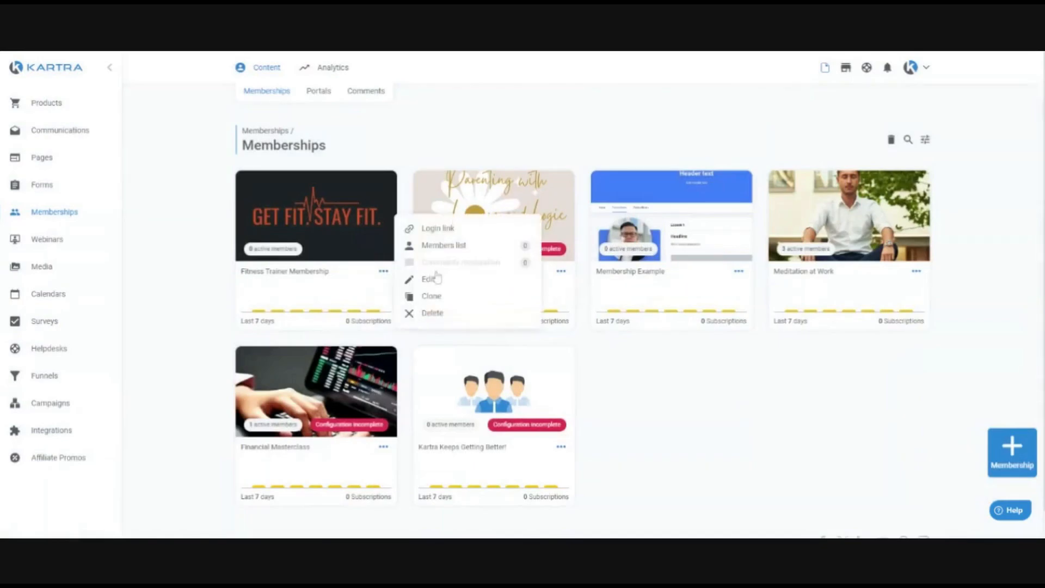
left_click(441, 228)
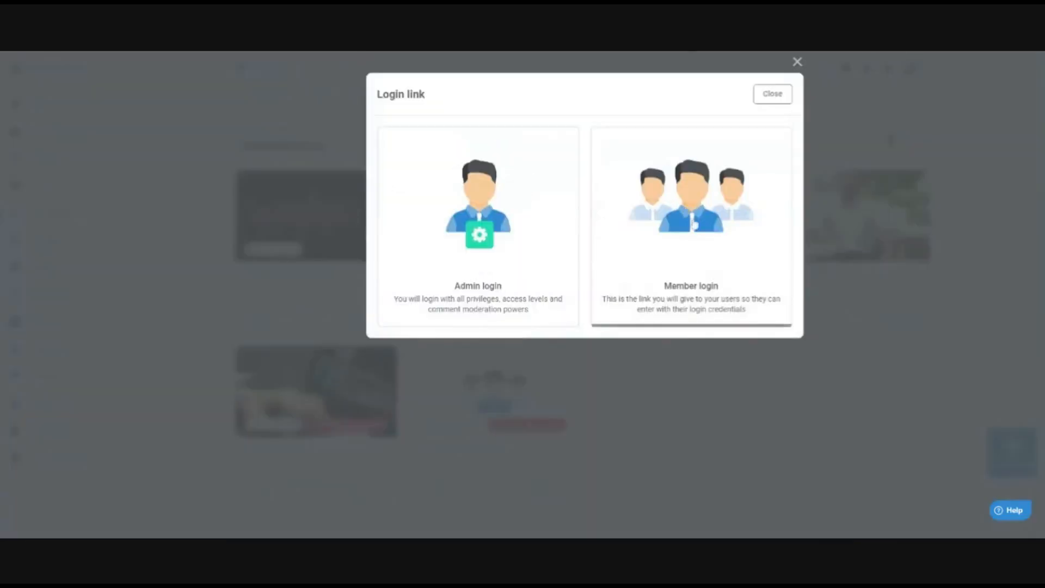
left_click(694, 225)
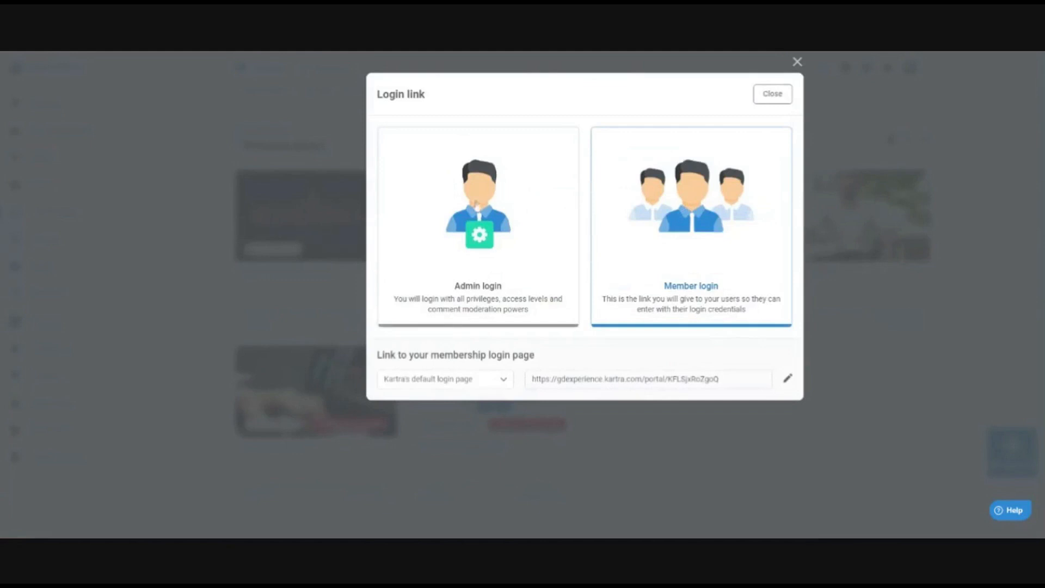
left_click(487, 196)
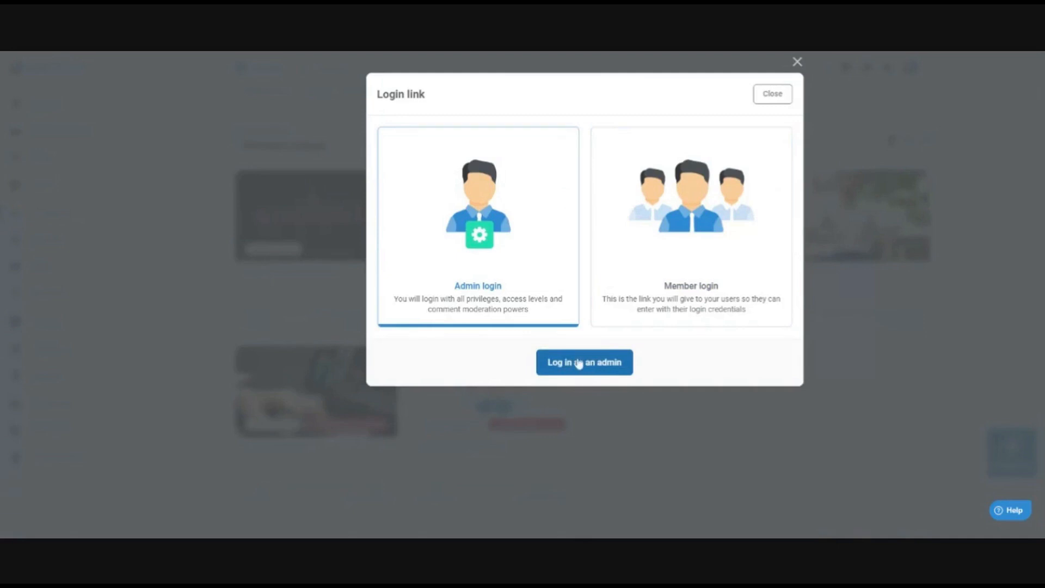
left_click(578, 363)
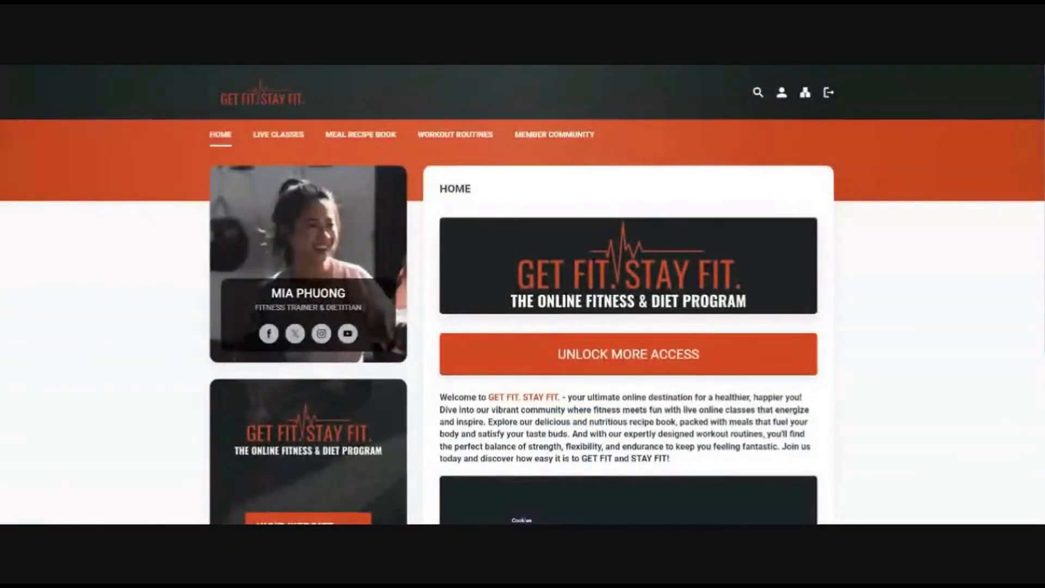
Look through the membership portal's home page, from the header and banner to the welcome text and video.
scroll(425, 217, "down", 3)
scroll(425, 218, "up", 3)
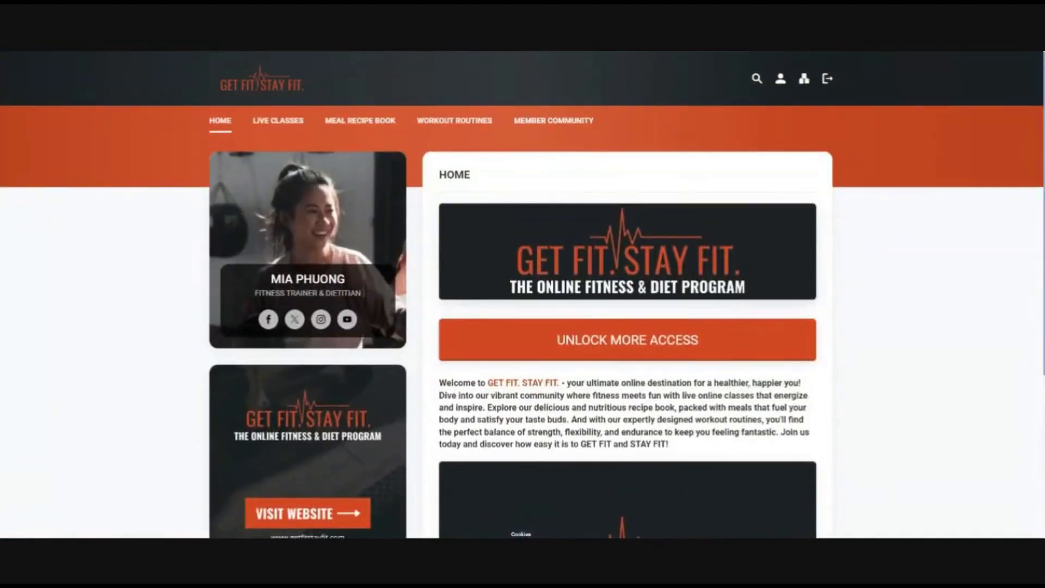
scroll(417, 218, "down", 5)
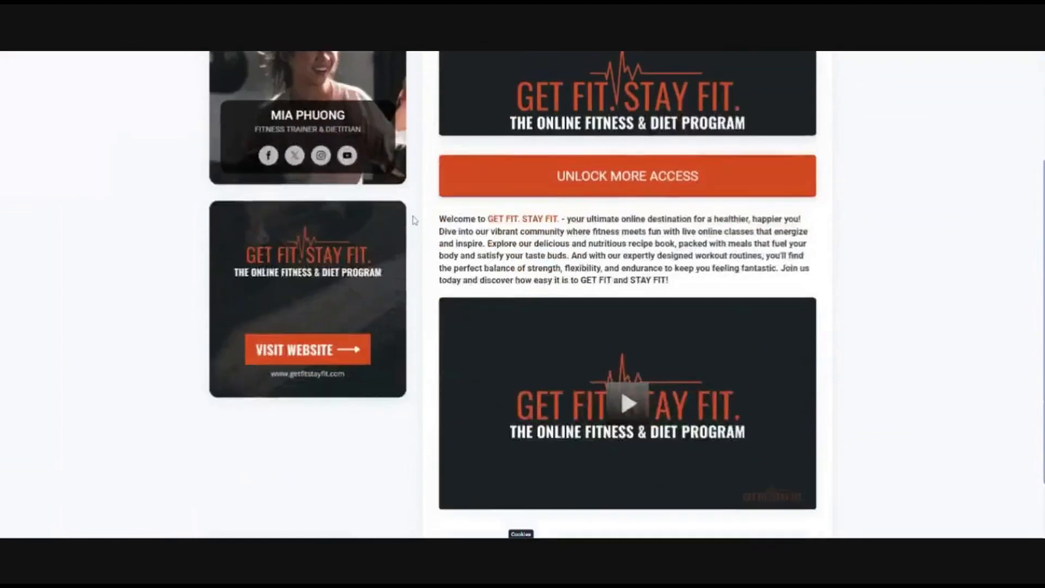
scroll(416, 218, "up", 4)
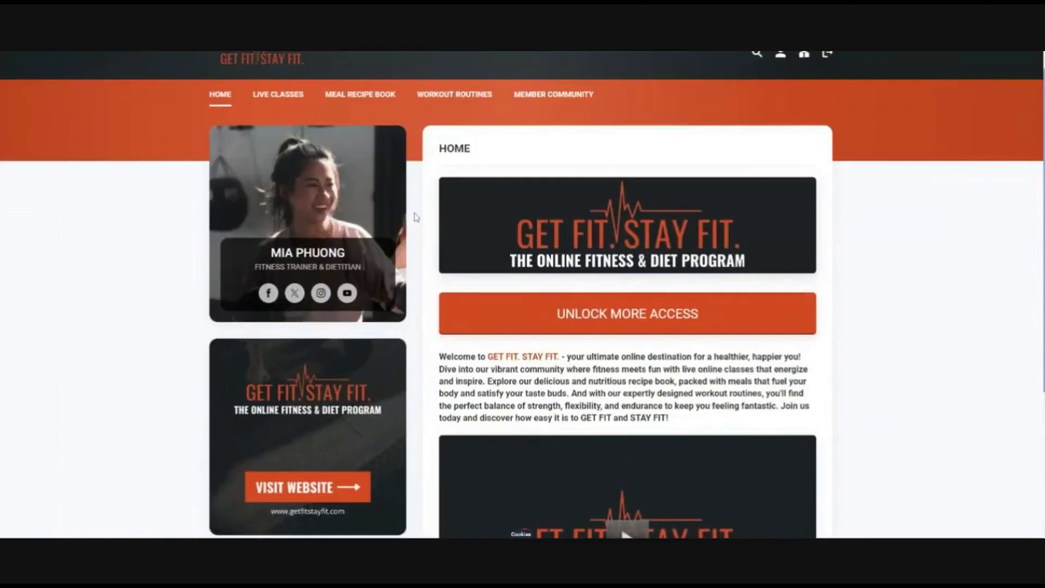
scroll(416, 217, "up", 1)
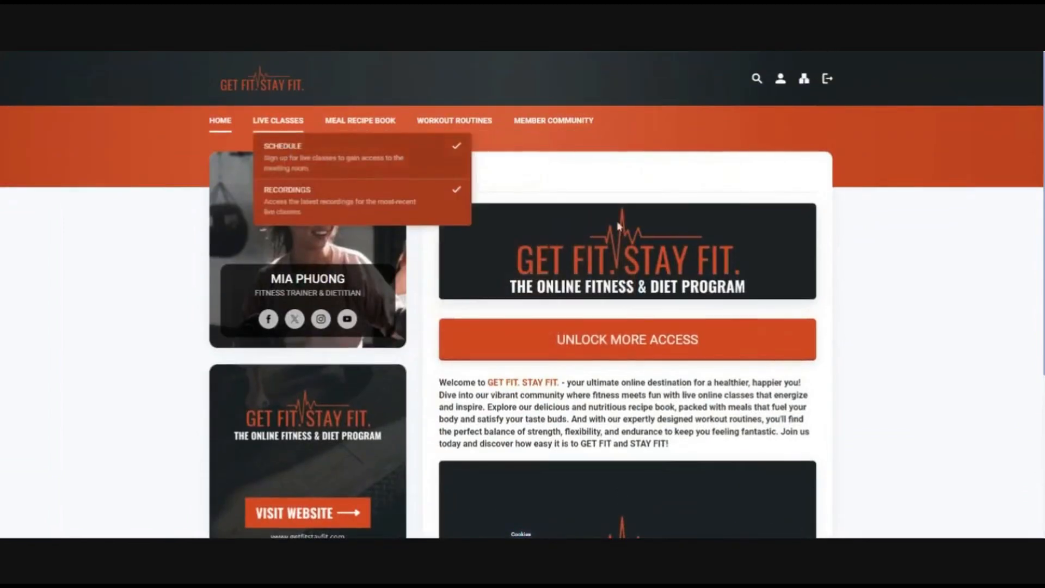
View the Live Classes schedule page and select the Kickboxing event to examine its weekly class times.
scroll(556, 168, "down", 2)
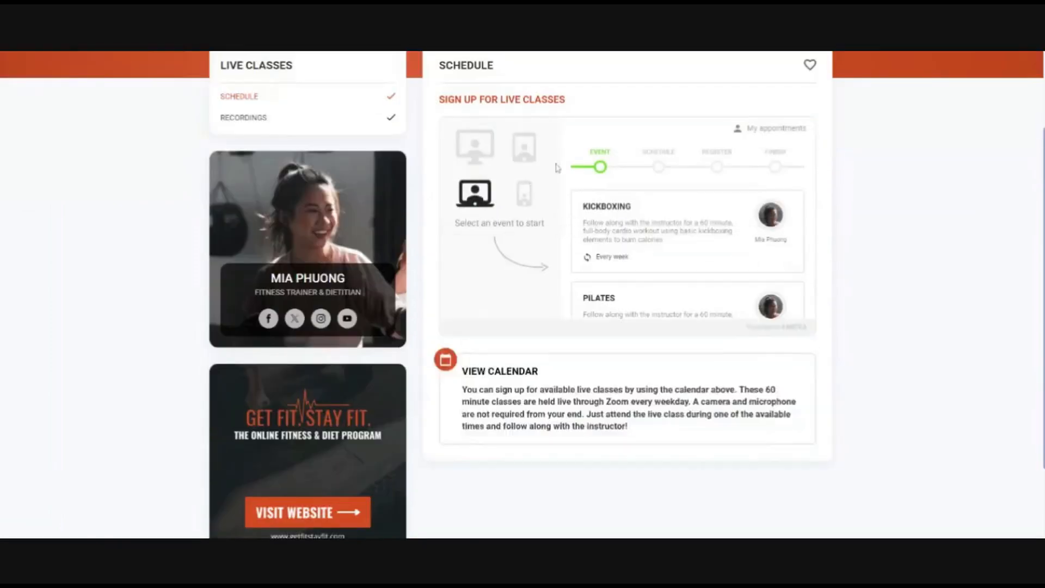
left_click(645, 245)
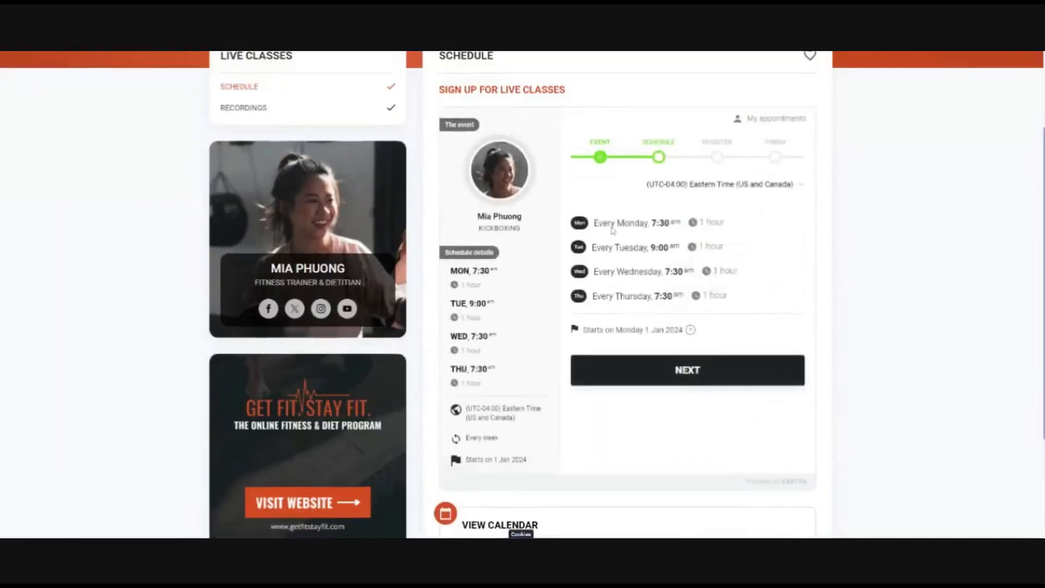
scroll(677, 318, "down", 1)
scroll(742, 273, "up", 3)
Open the meat-based recipes in the Meal Recipe Book and look through the Beef Teriyaki Stir Fry post.
mouse_move(351, 113)
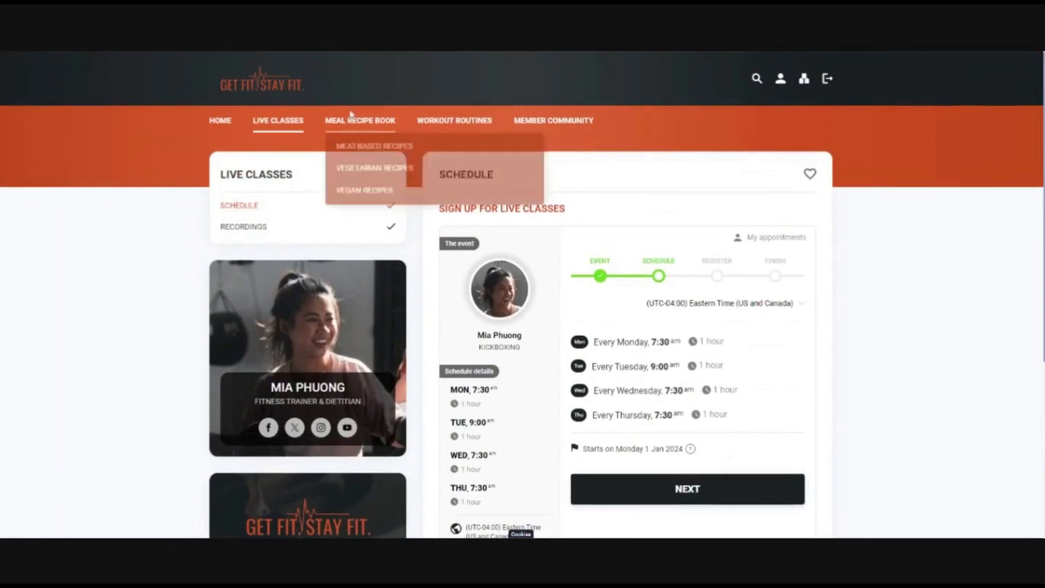
left_click(389, 147)
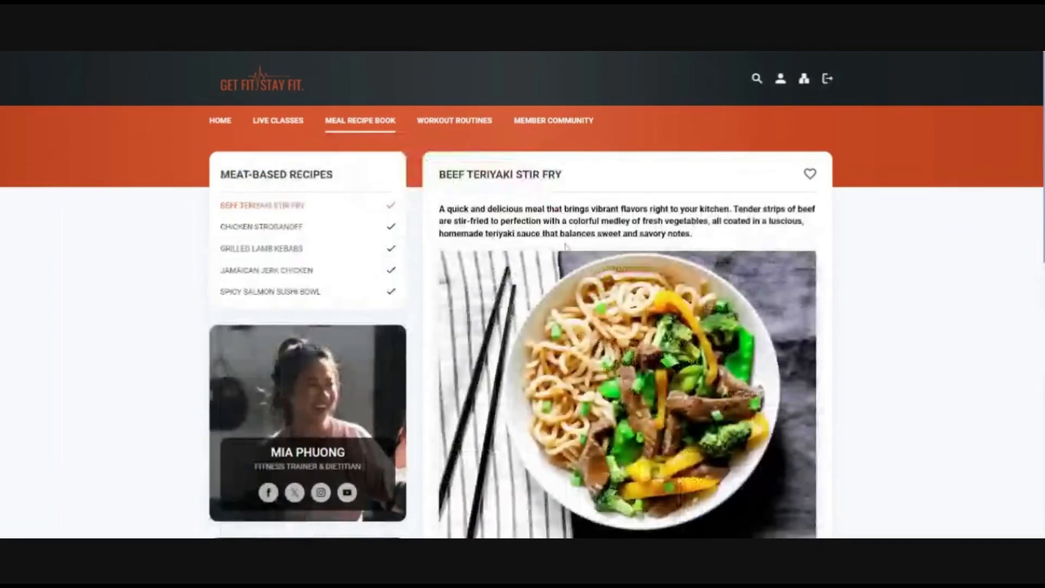
scroll(566, 248, "down", 9)
scroll(567, 251, "up", 7)
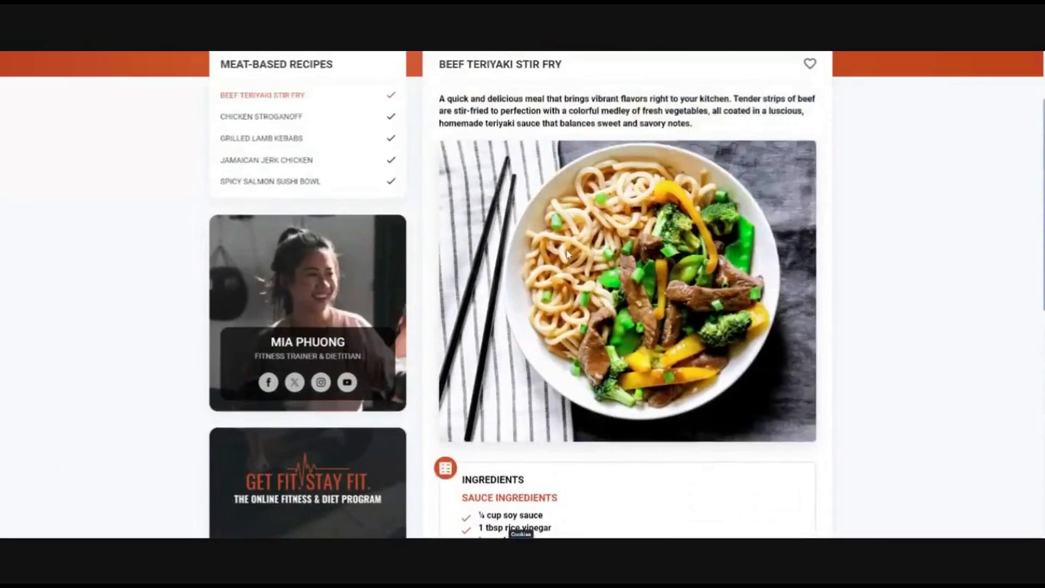
Open the portal's sitemap and look through its Live Classes, Meal Recipe Book, Workout Routines and Member Community sections.
scroll(567, 254, "up", 2)
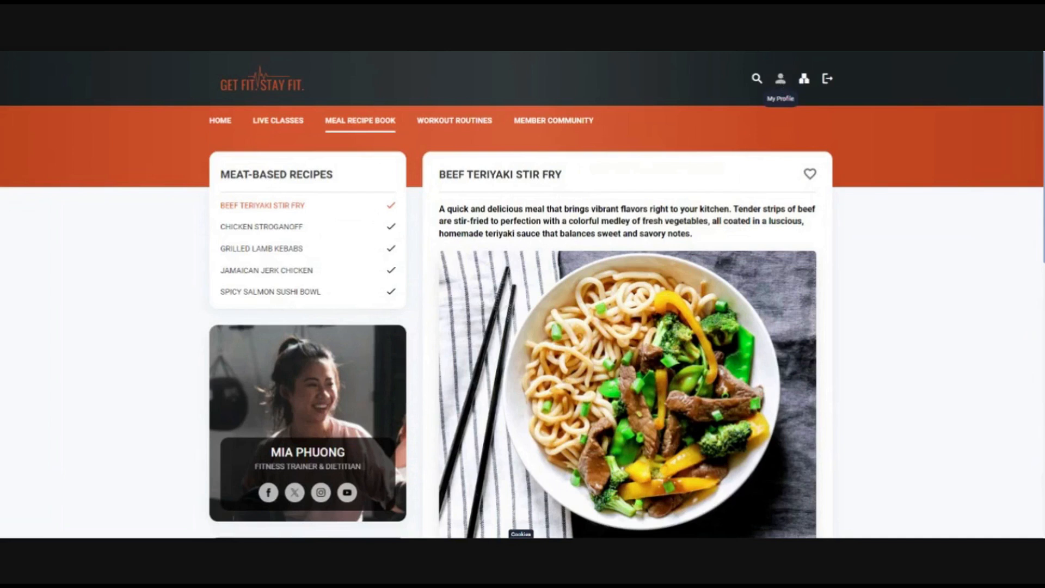
left_click(804, 80)
scroll(590, 205, "down", 5)
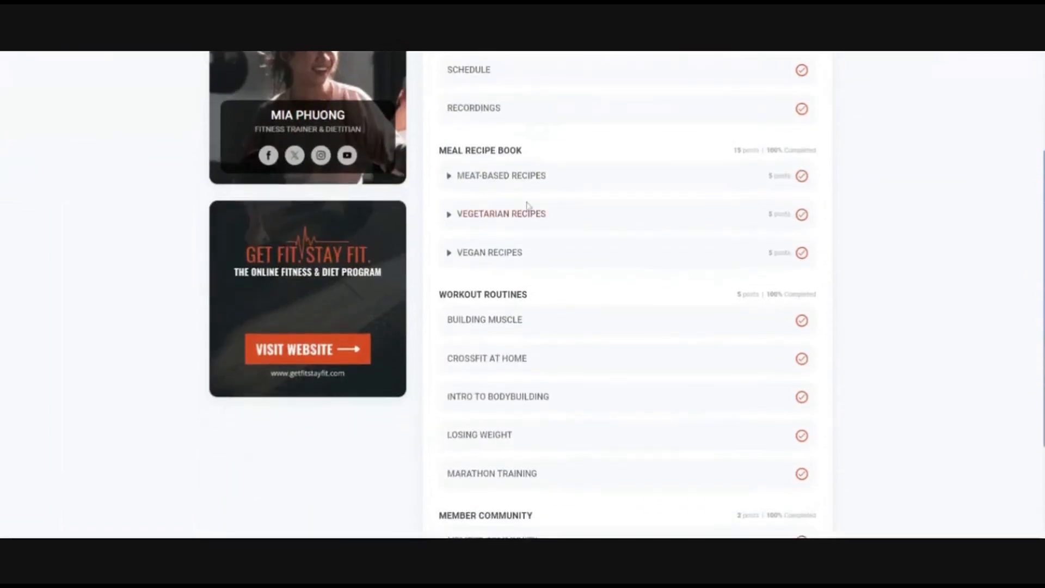
scroll(527, 201, "down", 3)
scroll(524, 294, "up", 6)
scroll(561, 182, "down", 1)
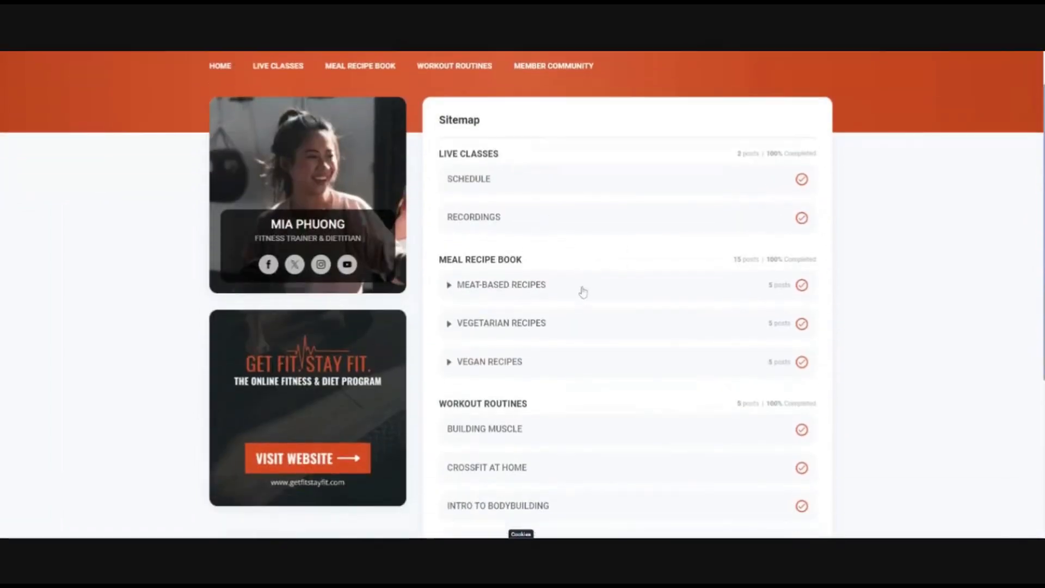
Expand the meat-based recipes in the sitemap and examine the completion marks and the Meal Recipe Book's progress.
left_click(469, 288)
scroll(464, 316, "down", 2)
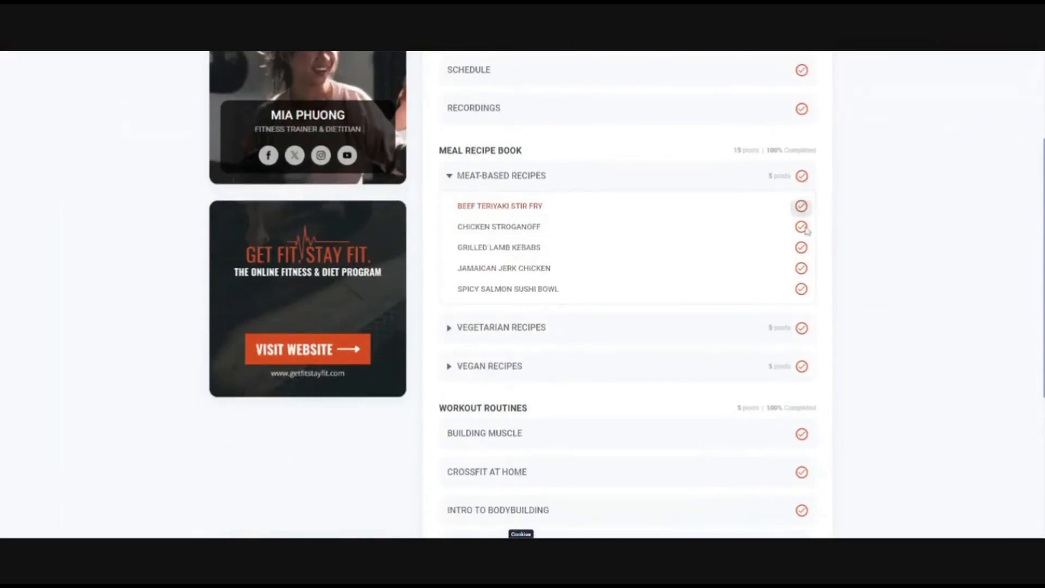
scroll(792, 270, "up", 1)
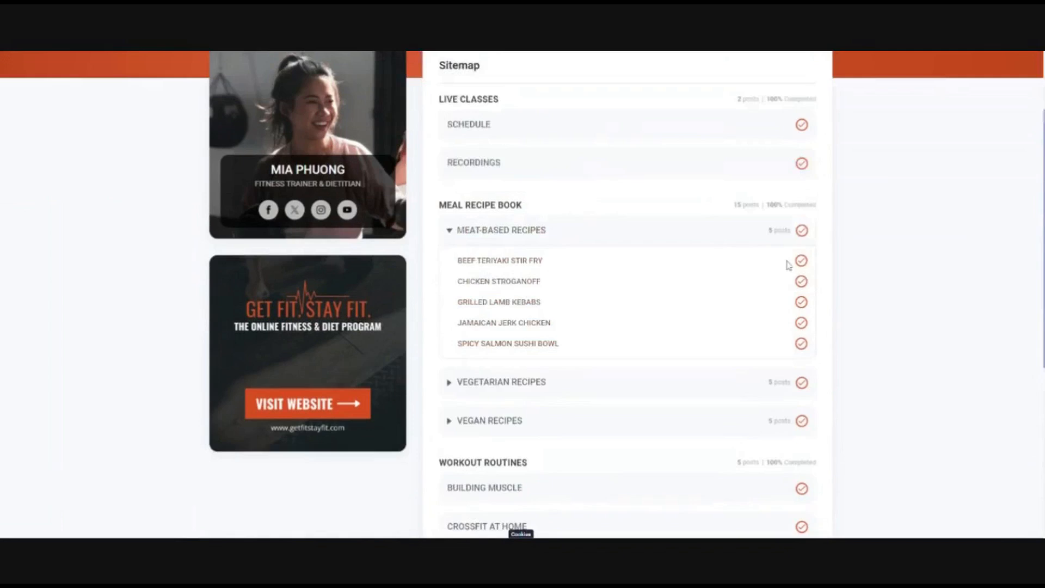
scroll(789, 265, "up", 1)
left_click_drag(766, 259, 836, 263)
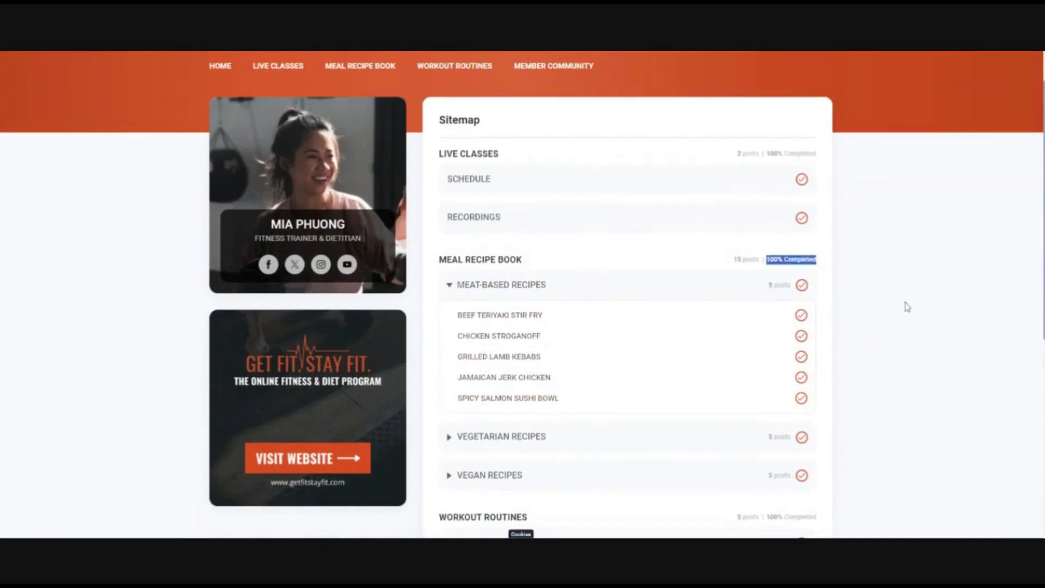
left_click_drag(733, 260, 852, 260)
left_click(853, 261)
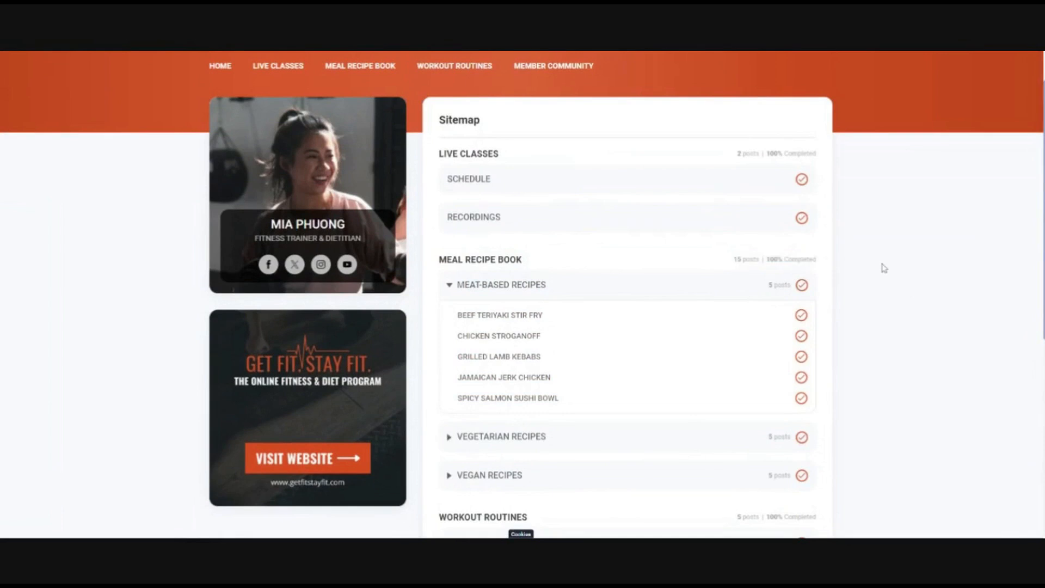
Show the portal's search box and close it without entering a query.
scroll(882, 268, "up", 1)
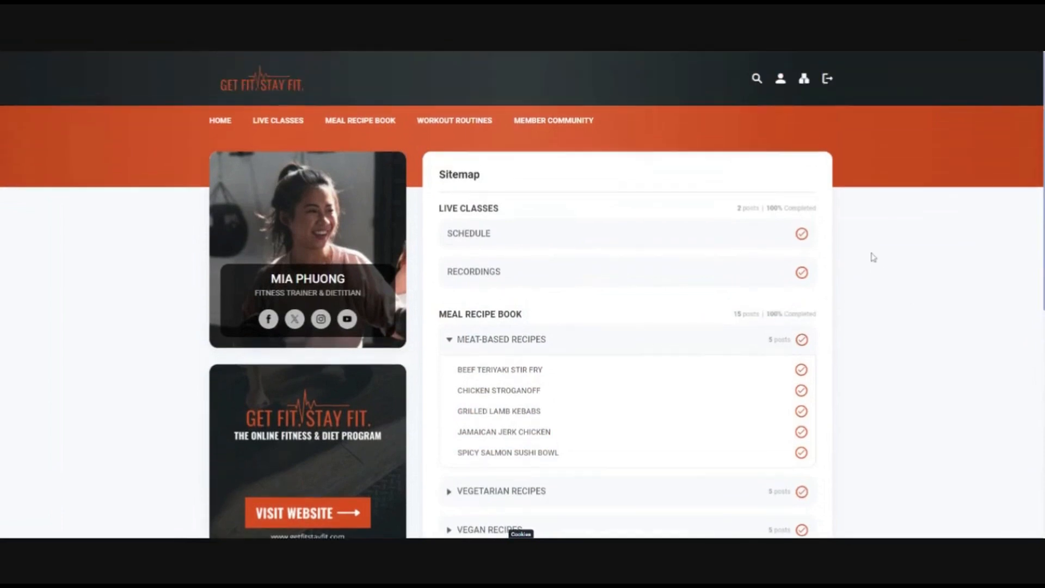
left_click(758, 82)
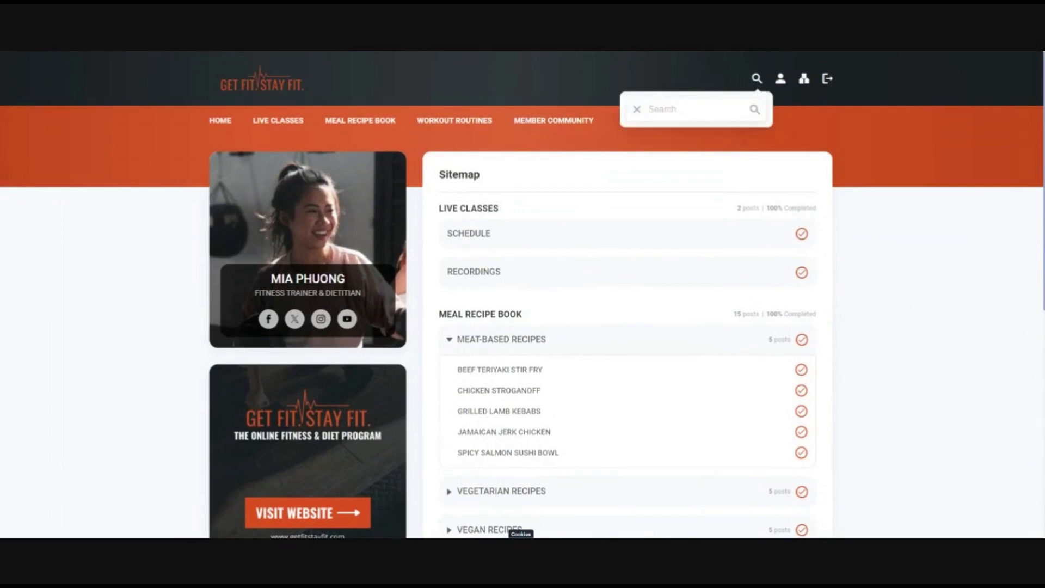
left_click(802, 145)
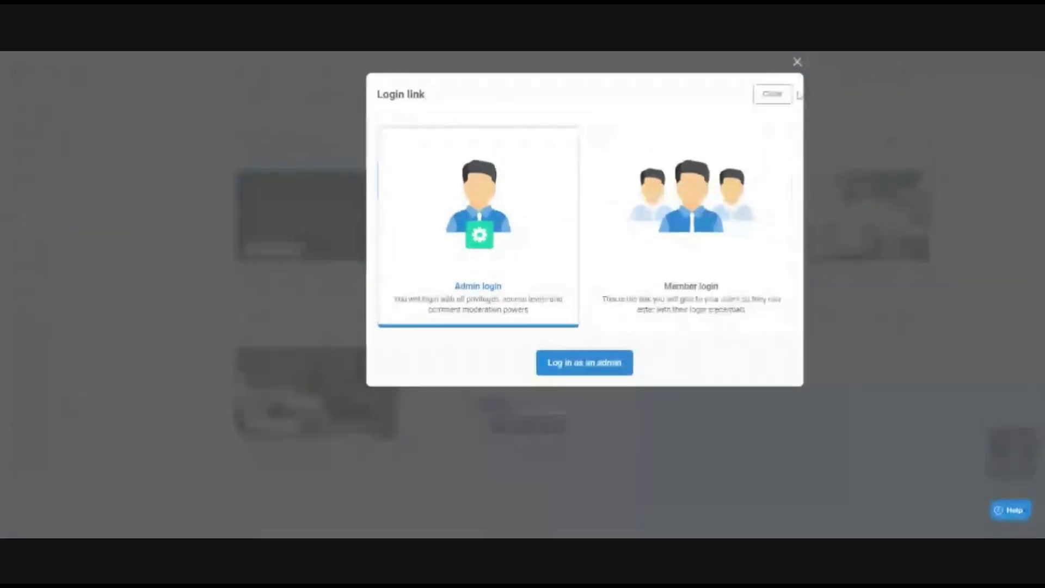
Return to Kartra's memberships list and compare the actions available for Fitness Trainer Membership and Parenting Coach Membership Example.
left_click(796, 62)
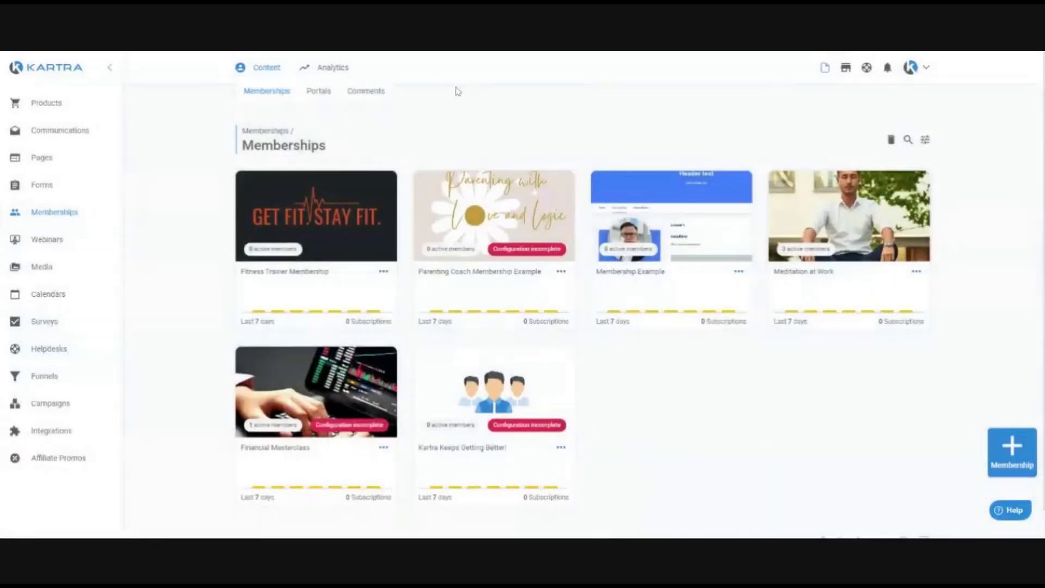
left_click(386, 277)
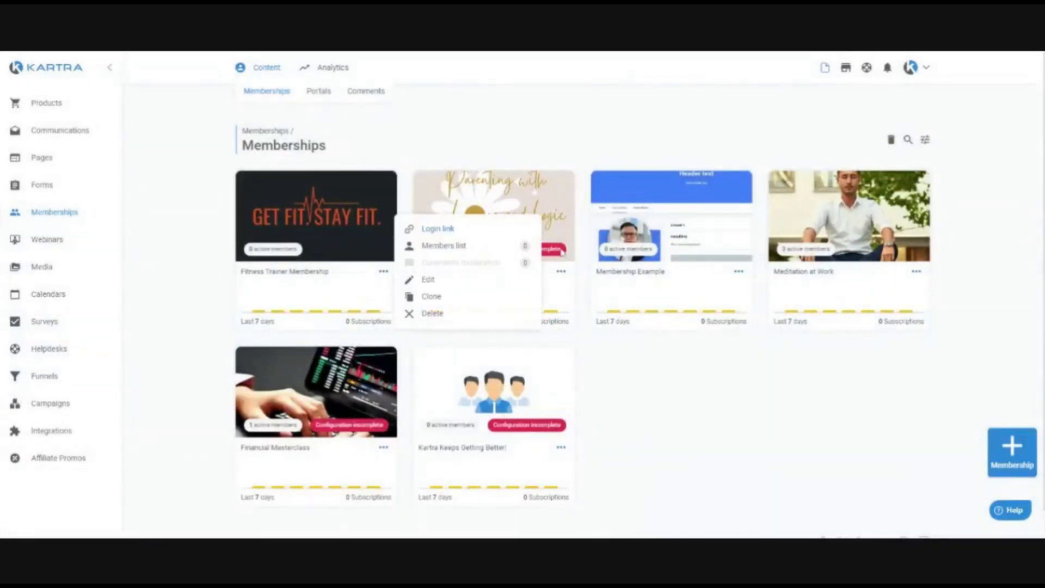
left_click(561, 274)
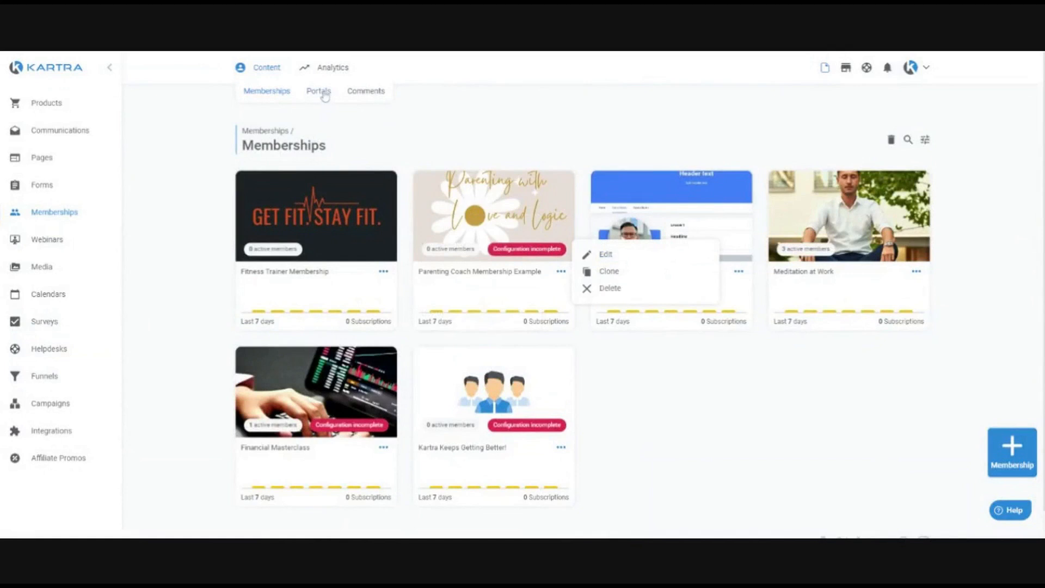
View the Portals list, bring up the new portal form and dismiss it without creating a portal.
left_click(372, 125)
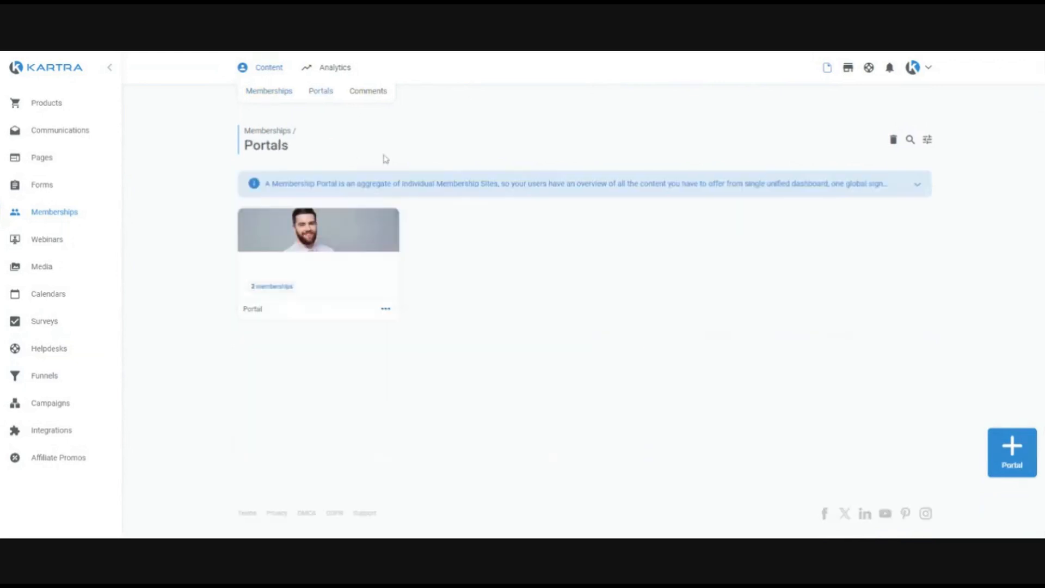
left_click(1012, 461)
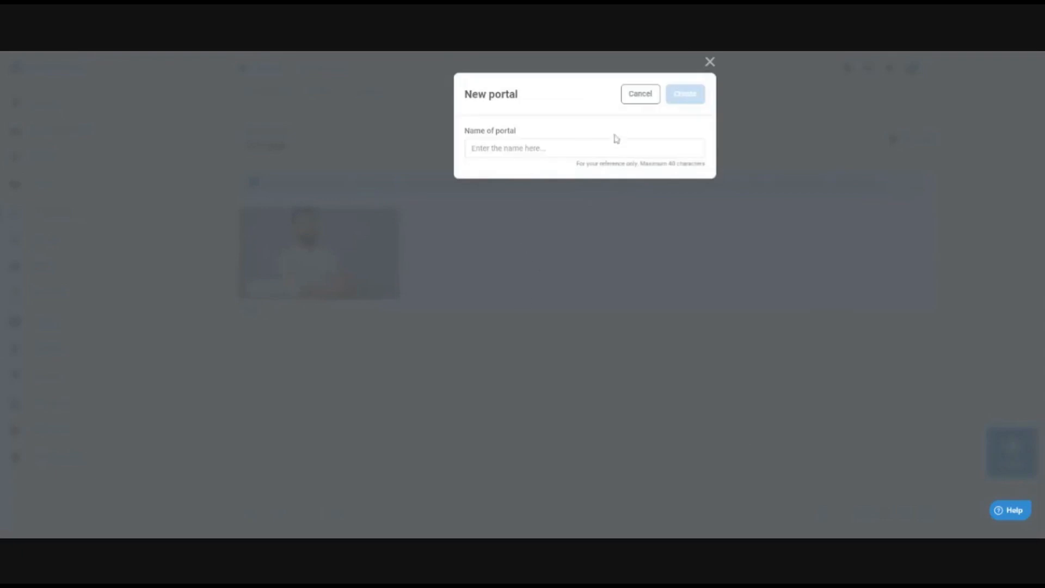
left_click(636, 96)
Open the existing portal for editing and examine its included membership sites.
left_click(383, 312)
left_click(431, 300)
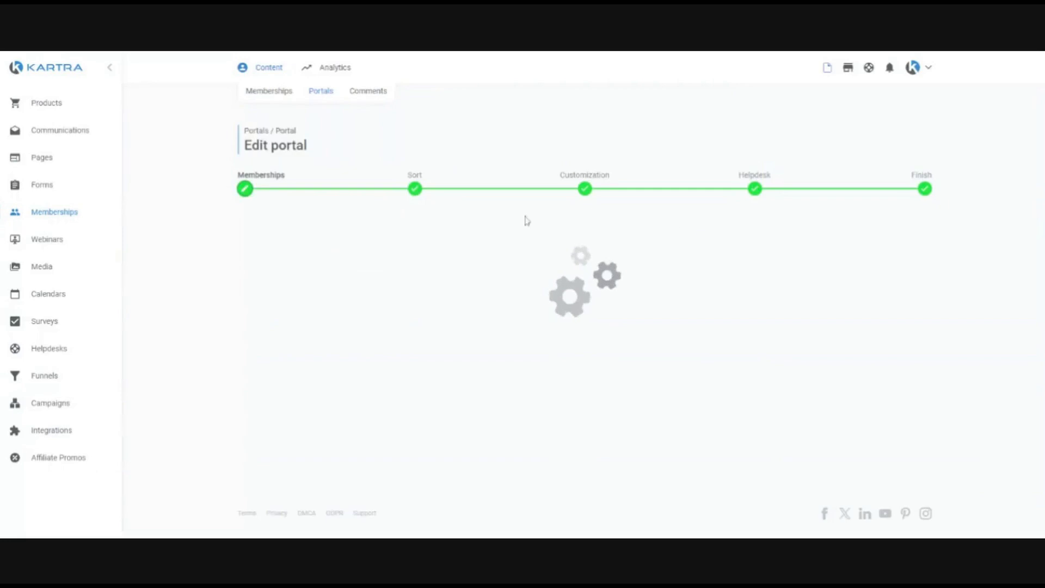
scroll(327, 245, "down", 1)
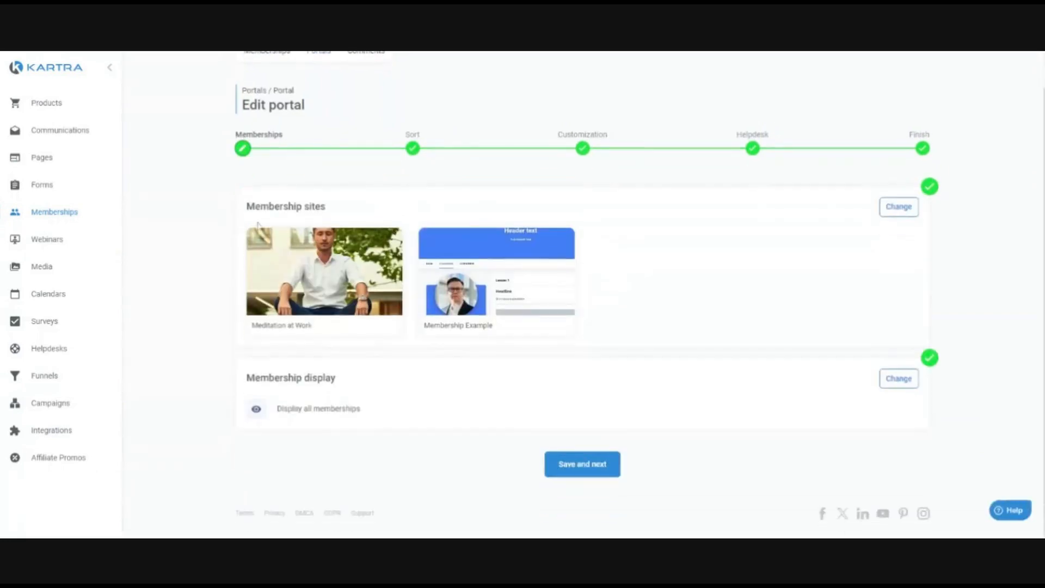
left_click_drag(247, 206, 356, 208)
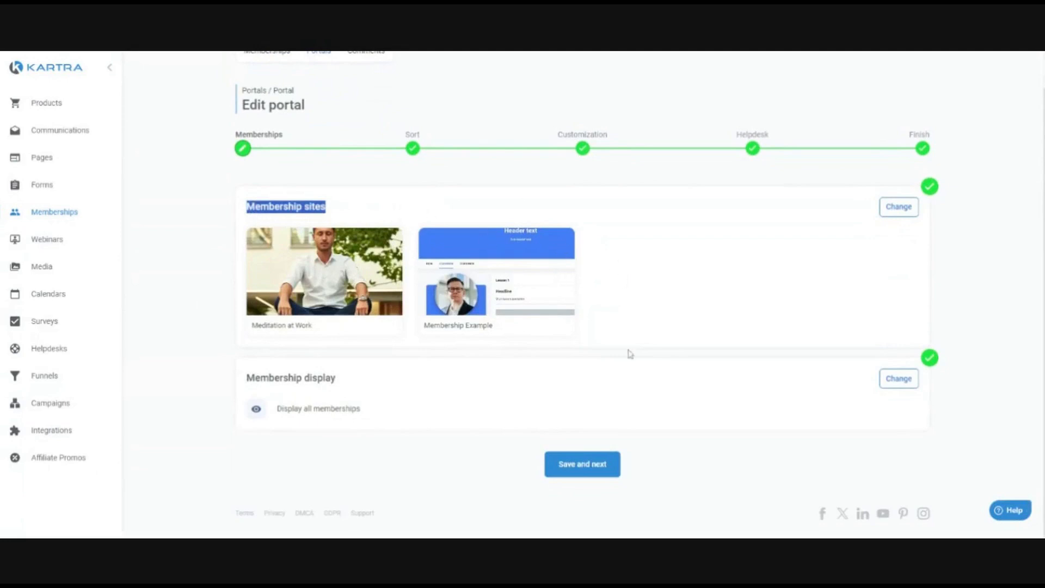
Review the portal's membership display options, save Display all memberships and continue to the Sort stage.
left_click(903, 381)
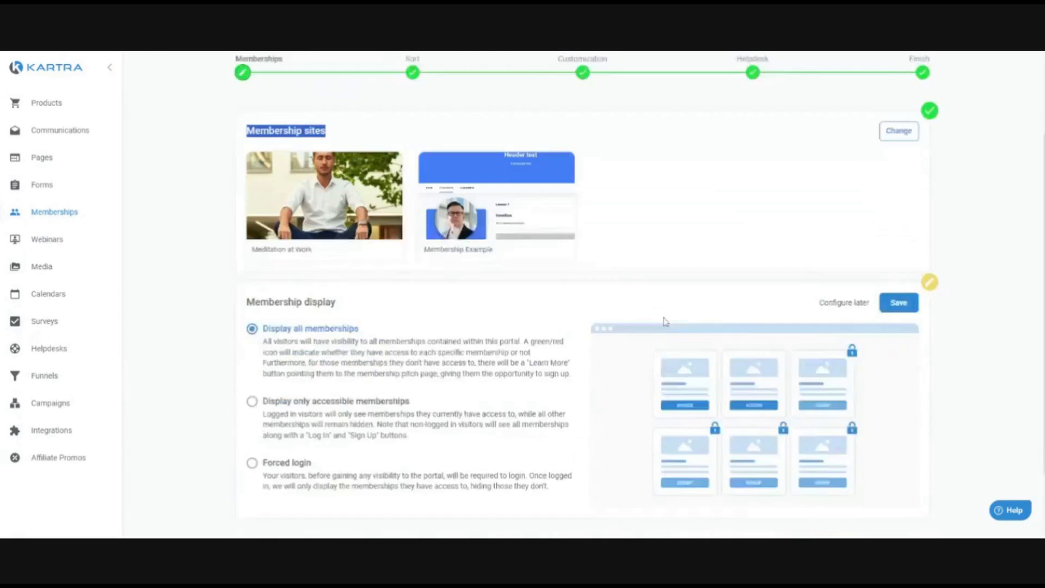
scroll(665, 321, "down", 1)
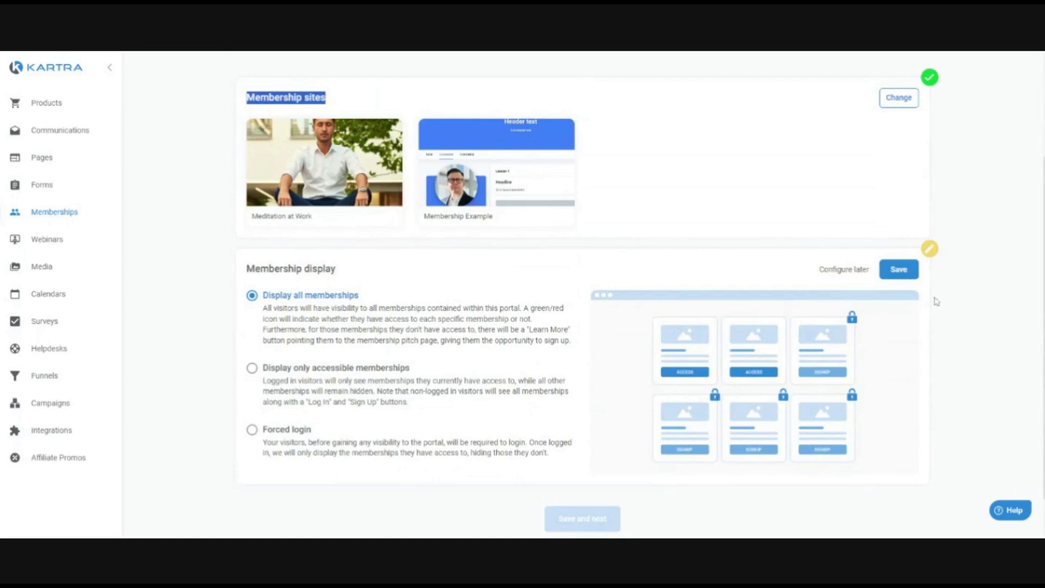
left_click(899, 269)
left_click(599, 463)
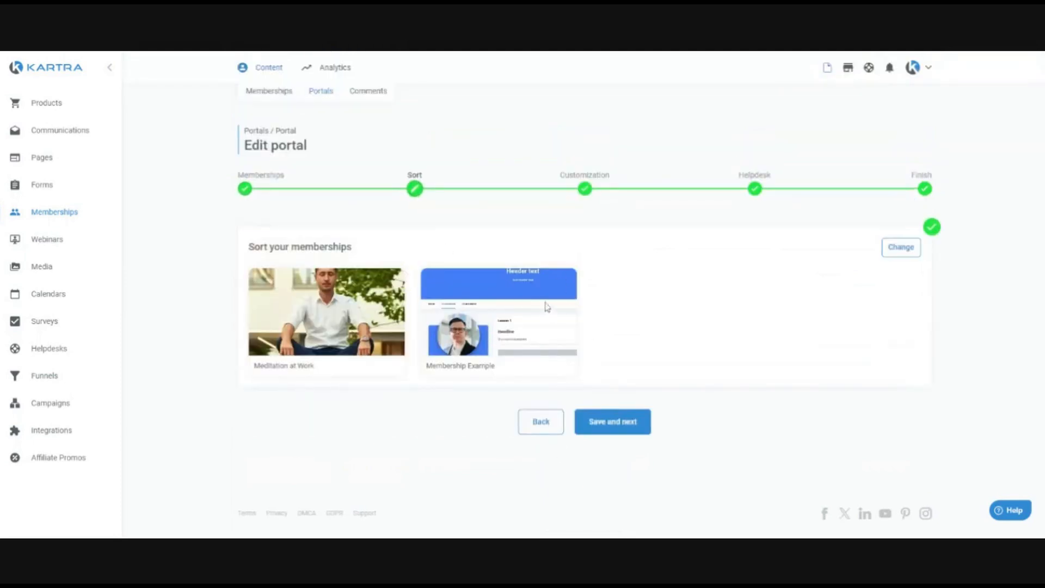
Go through the portal's Sort, Customization and Helpdesk stages, keeping their settings, and save the portal.
left_click(628, 427)
scroll(571, 343, "down", 1)
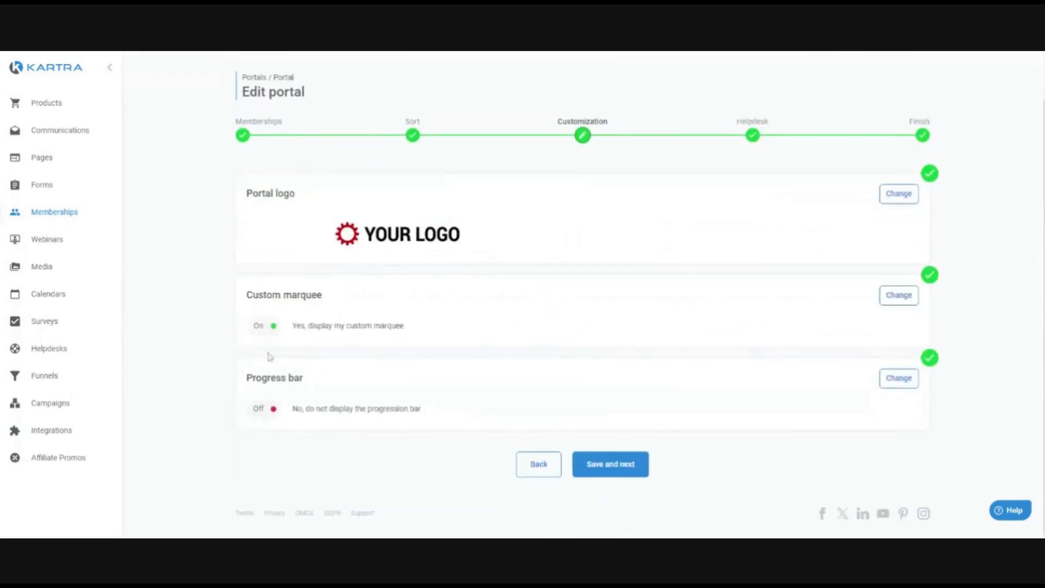
left_click(599, 474)
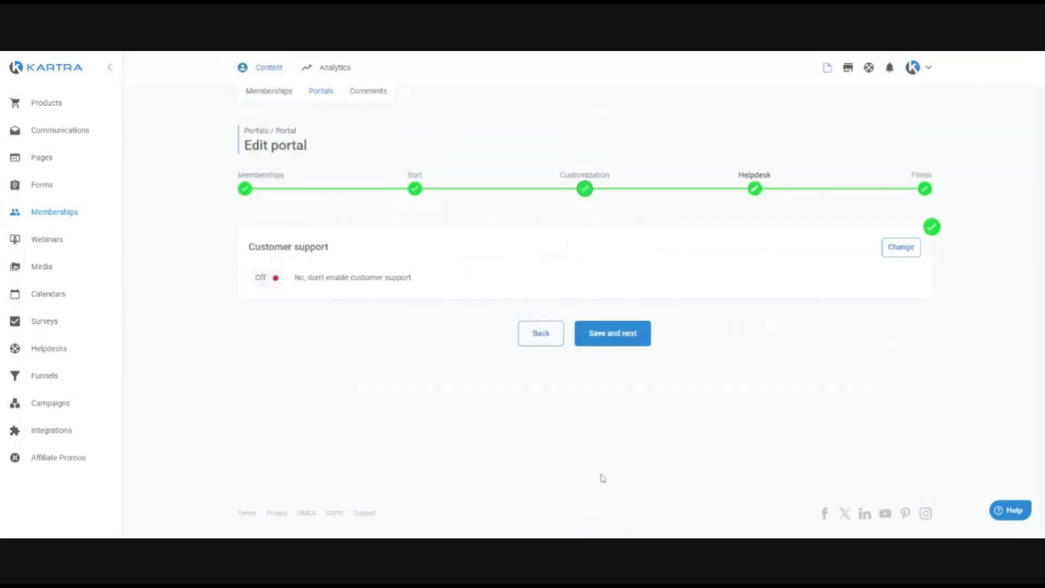
left_click_drag(368, 262, 229, 251)
left_click(639, 336)
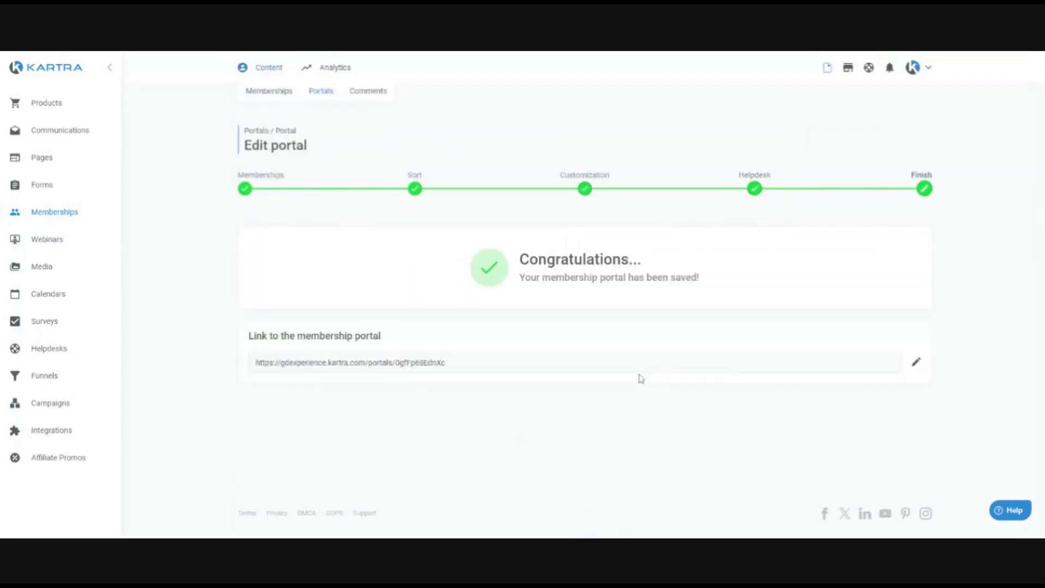
Open the membership portal's link in the browser and look at its banner, portal name and membership cards.
left_click_drag(533, 362, 233, 370)
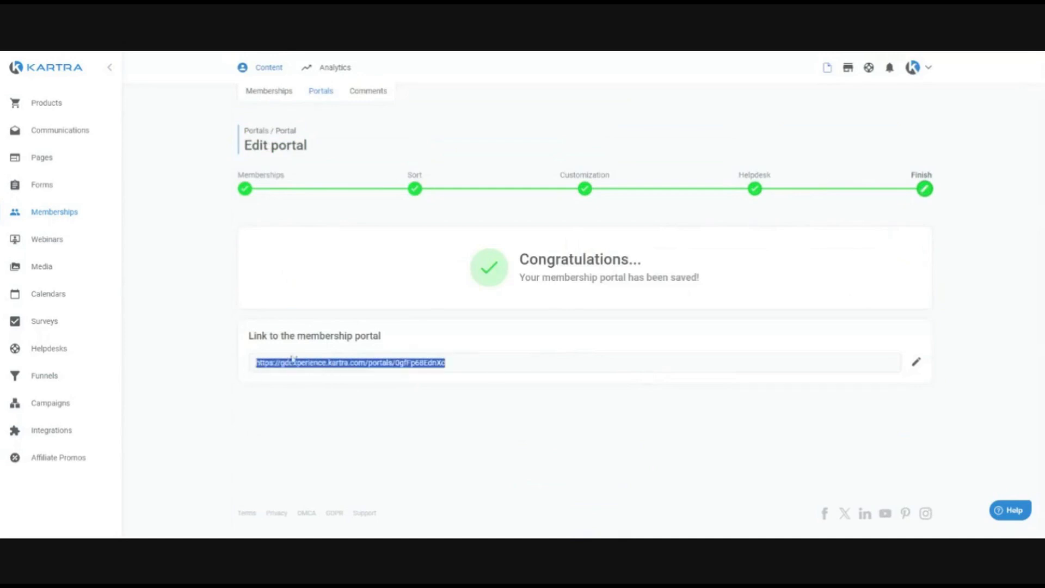
left_click(330, 57)
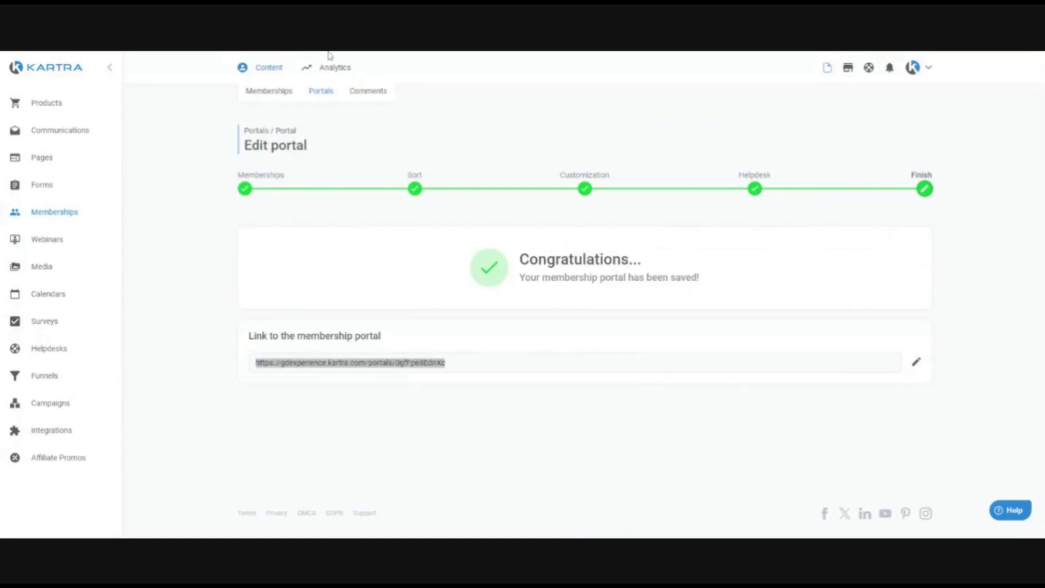
key("Return")
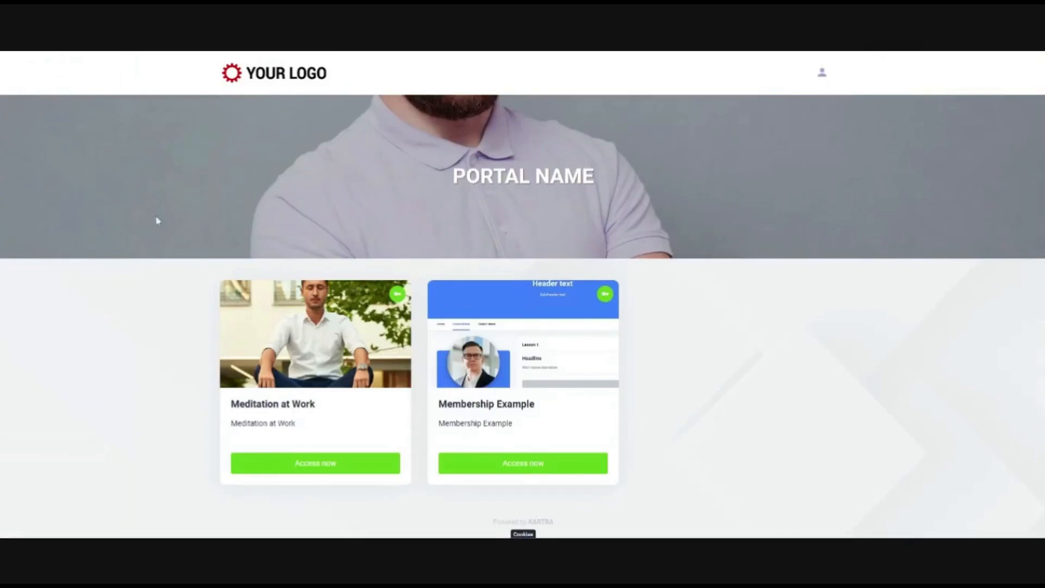
left_click_drag(454, 178, 593, 179)
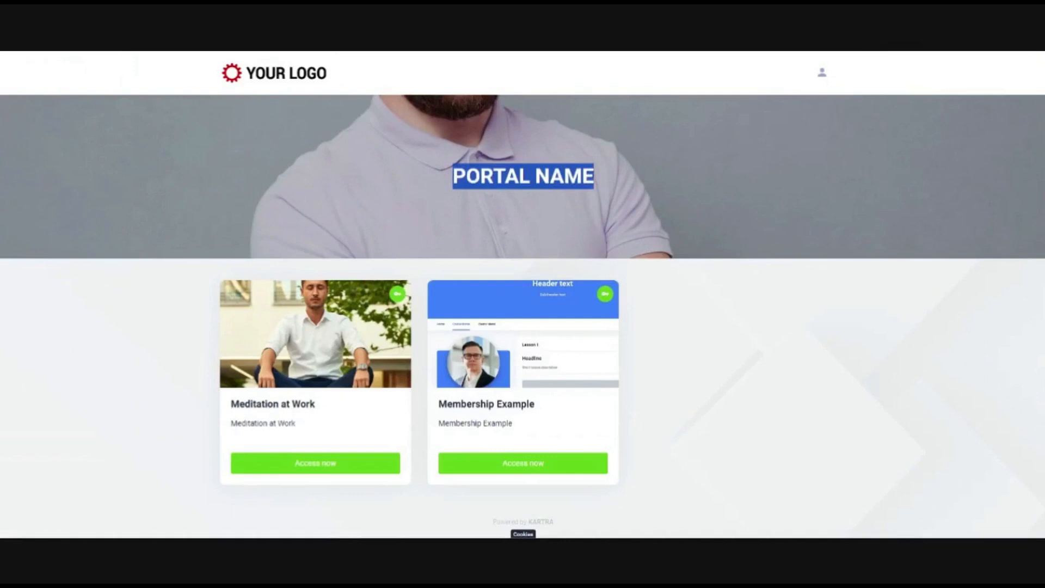
left_click(519, 157)
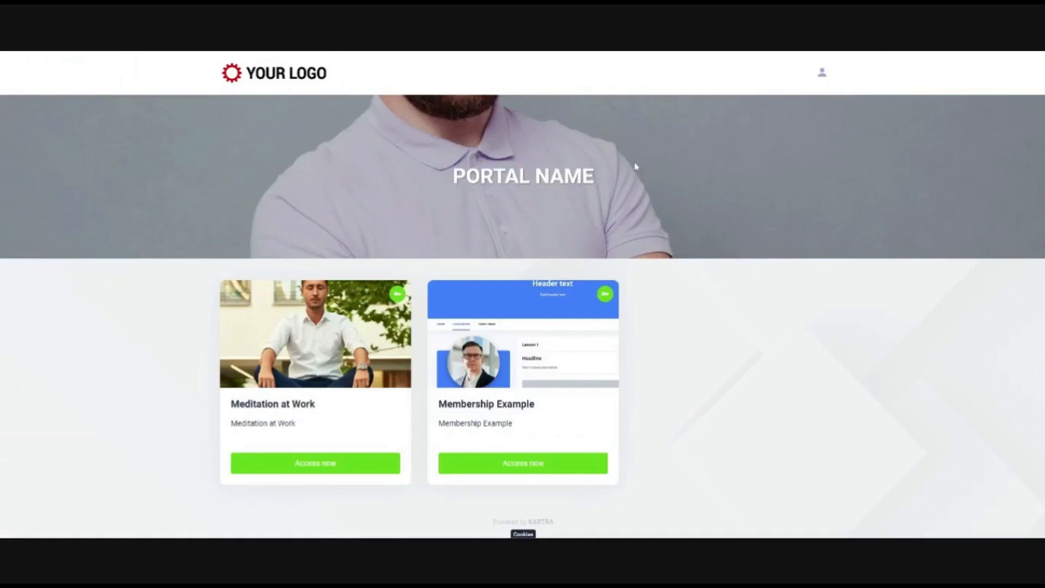
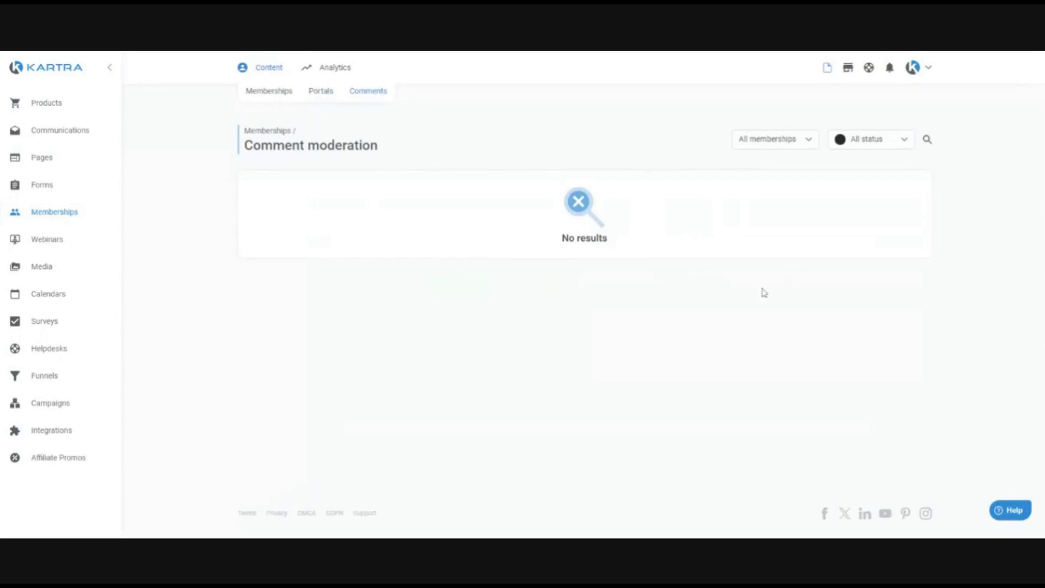
Examine the membership and status filter options on the Comment moderation page.
left_click(786, 141)
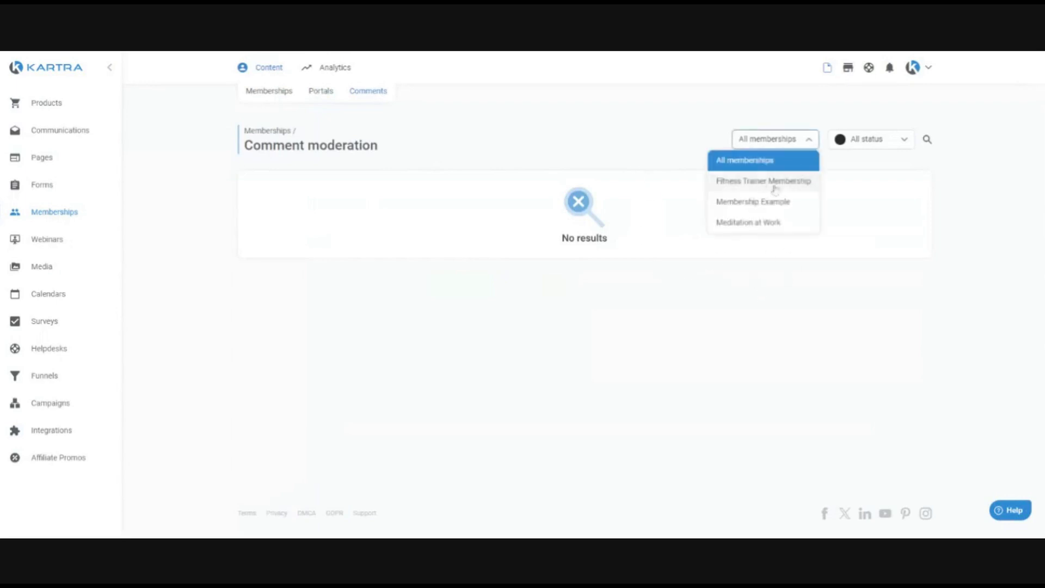
left_click(861, 140)
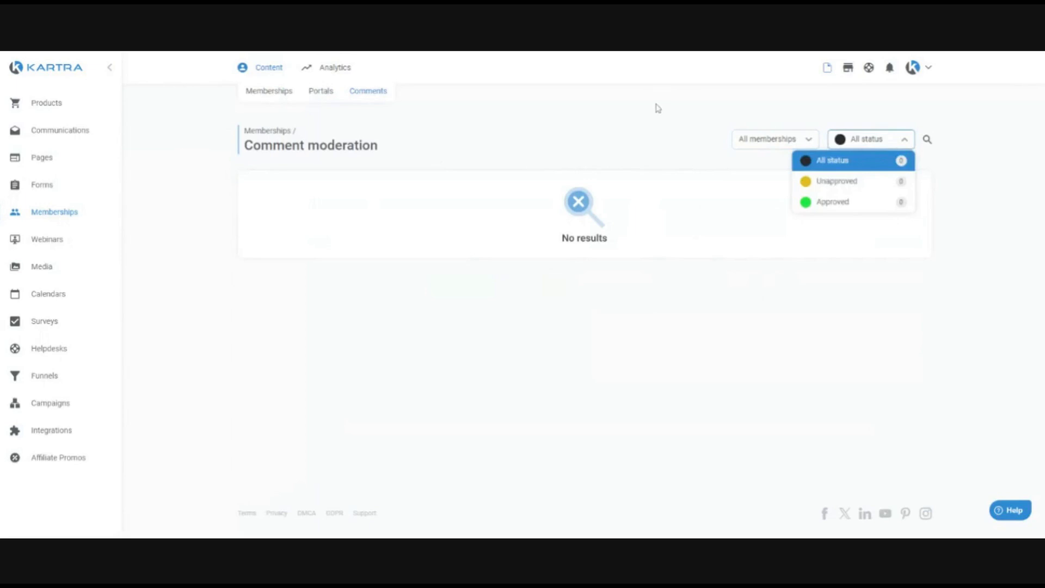
left_click(660, 141)
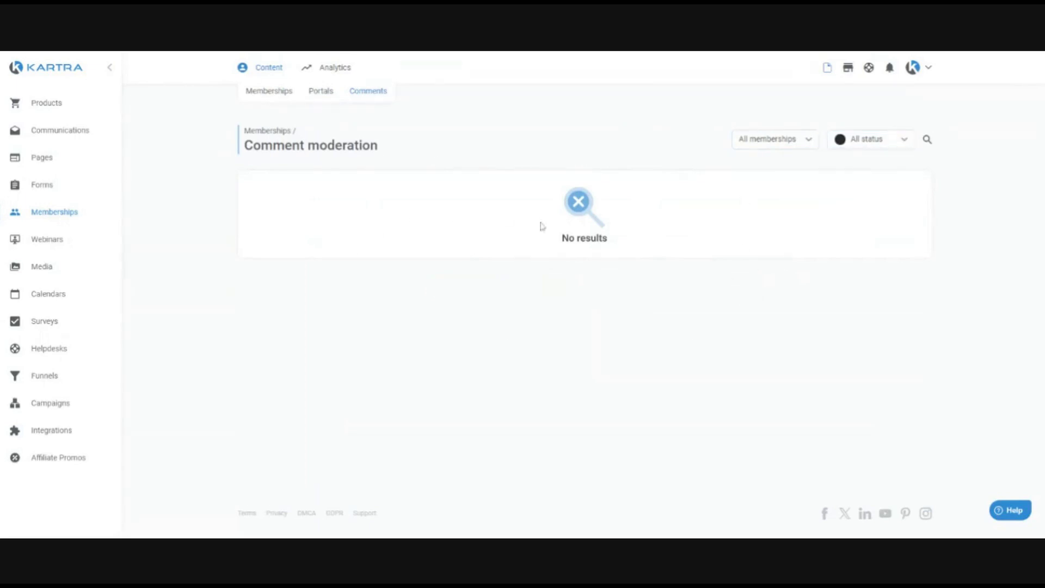
Open the memberships analytics and look through the subscription chart and the per-membership statistics.
mouse_move(332, 67)
left_click(328, 93)
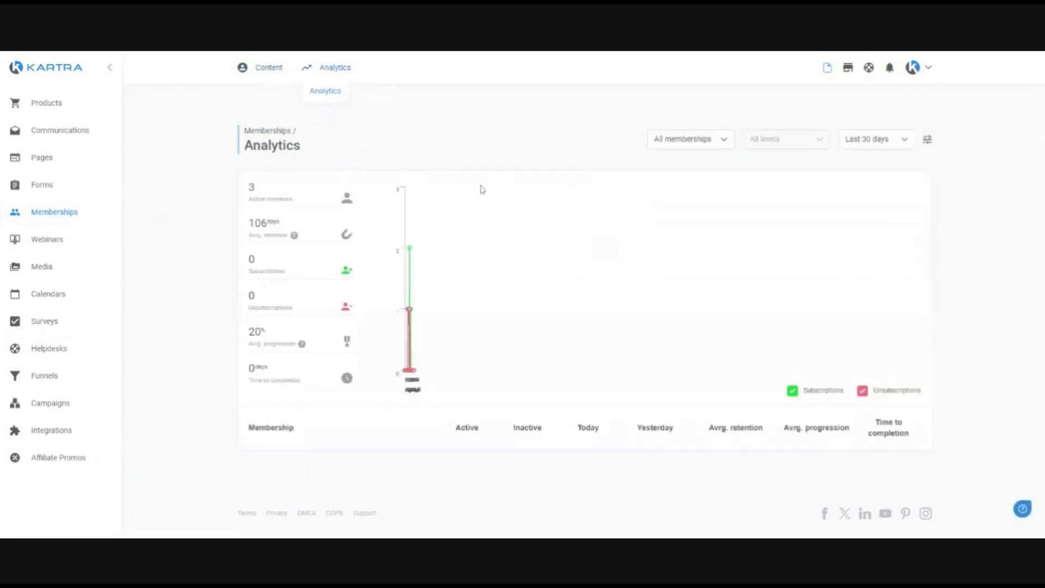
scroll(472, 217, "down", 3)
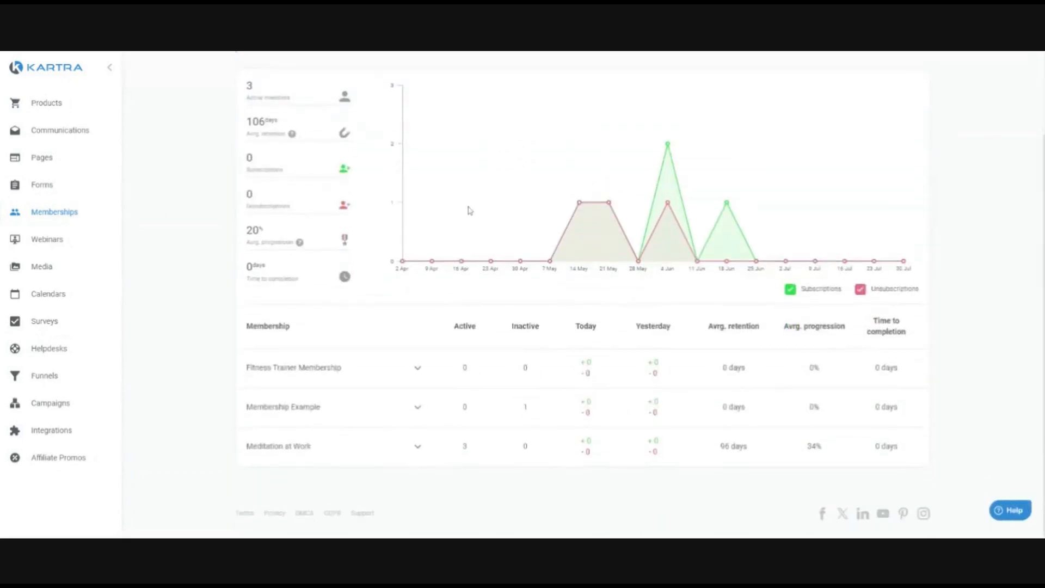
Examine the per-membership statistics table's activity, retention, progression and completion columns on the memberships analytics page.
scroll(467, 210, "up", 1)
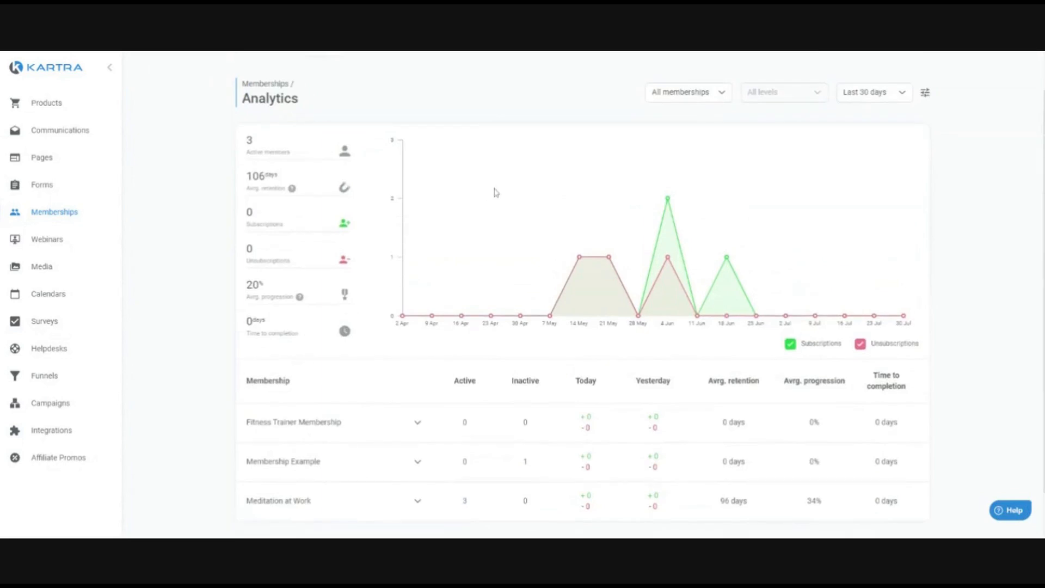
scroll(538, 224, "down", 1)
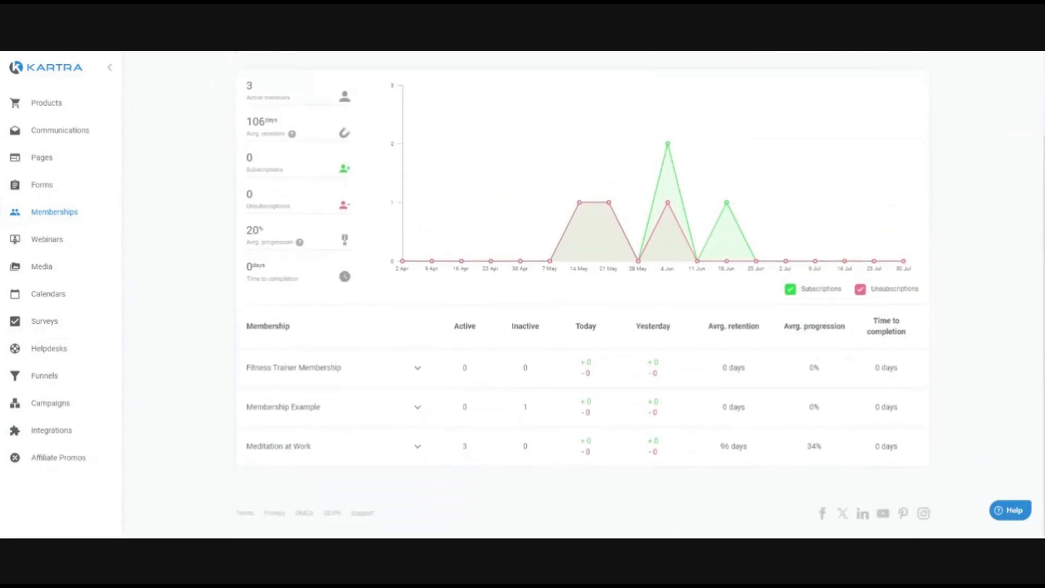
left_click_drag(454, 327, 785, 328)
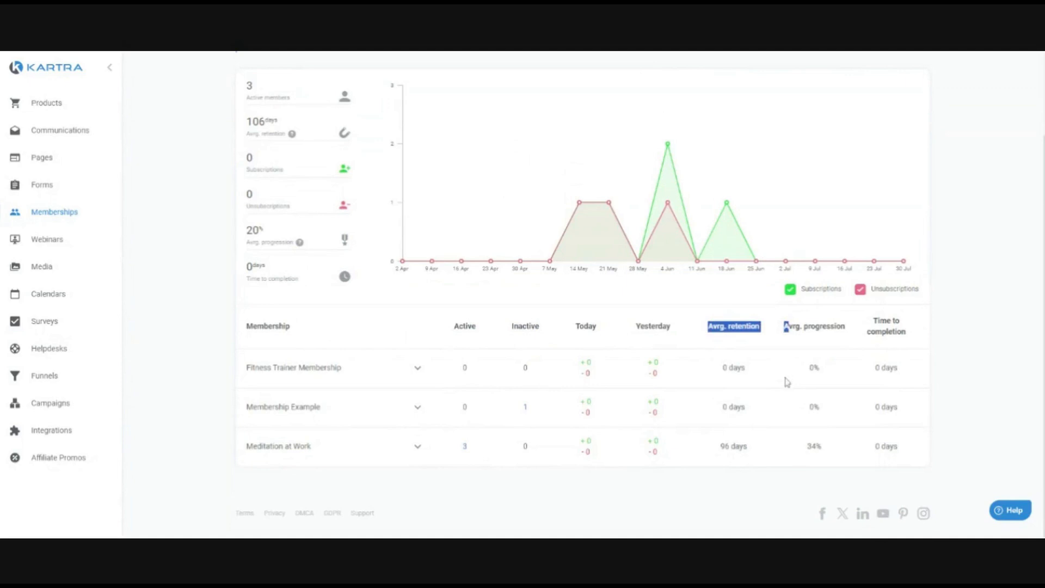
left_click(787, 328)
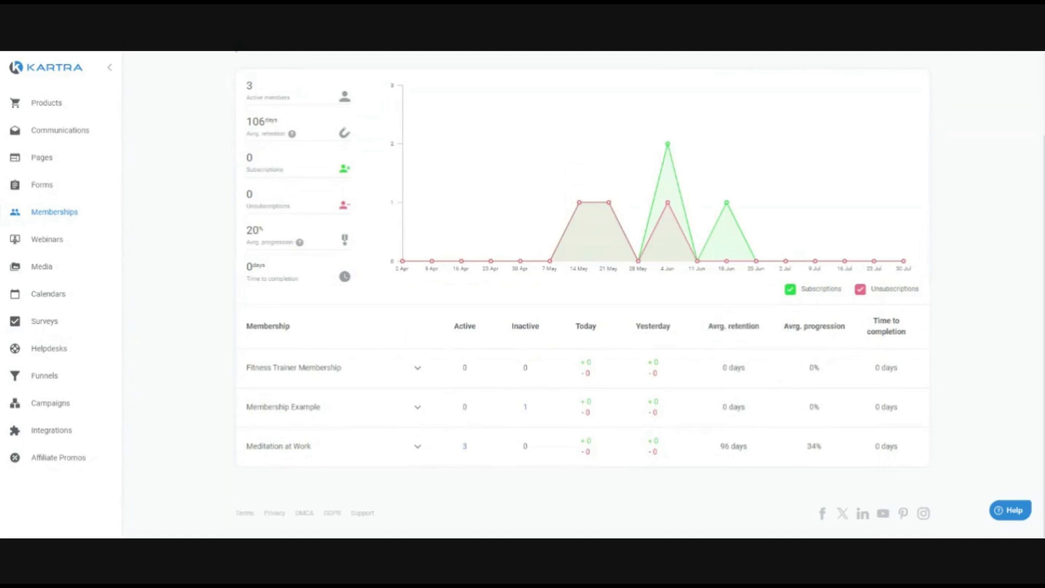
scroll(506, 229, "up", 1)
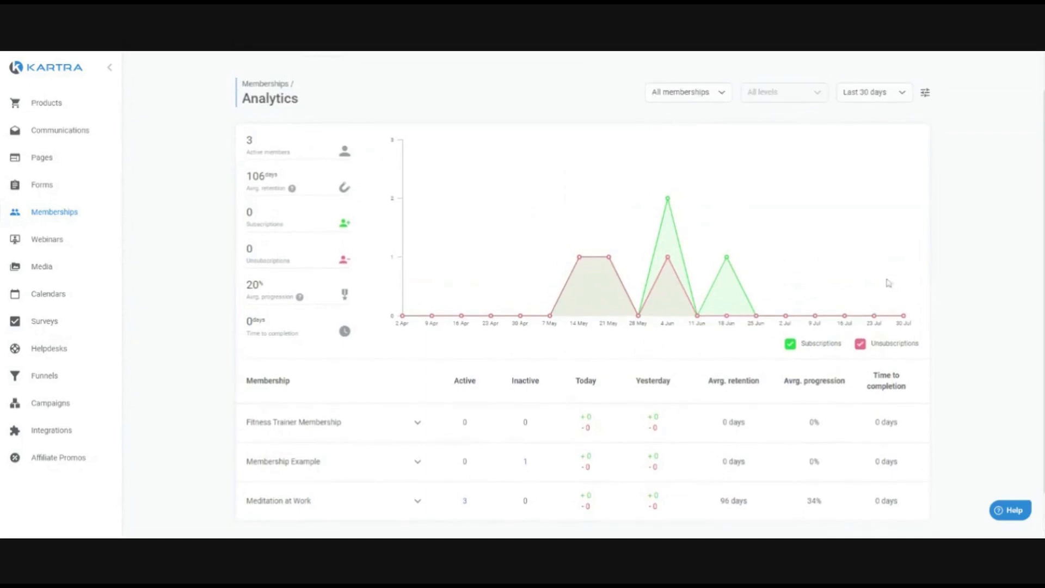
Look through the analytics period options, show the custom date range filter and check the available membership filter choices.
left_click(889, 101)
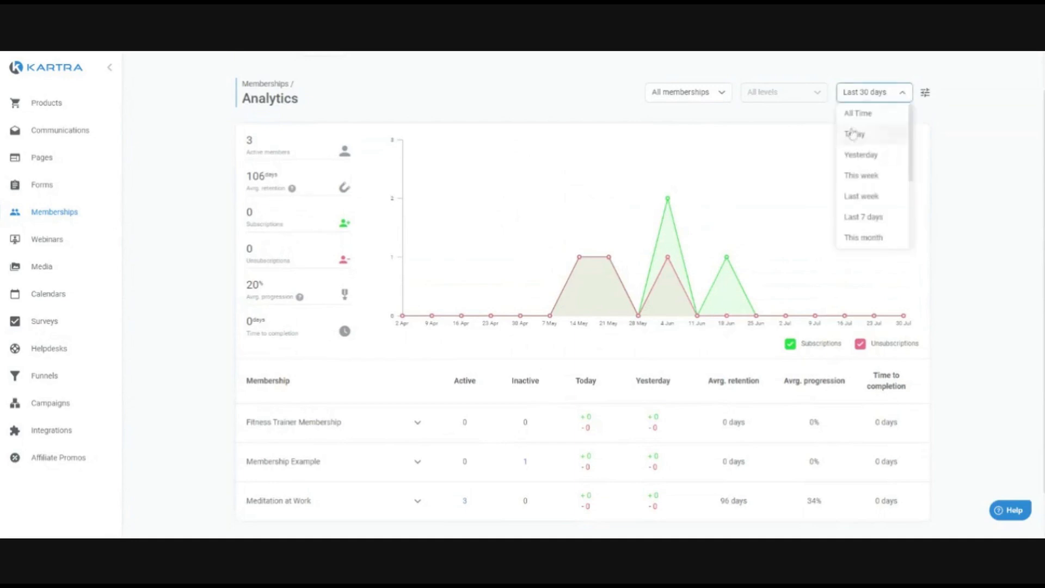
left_click(961, 182)
scroll(929, 201, "up", 1)
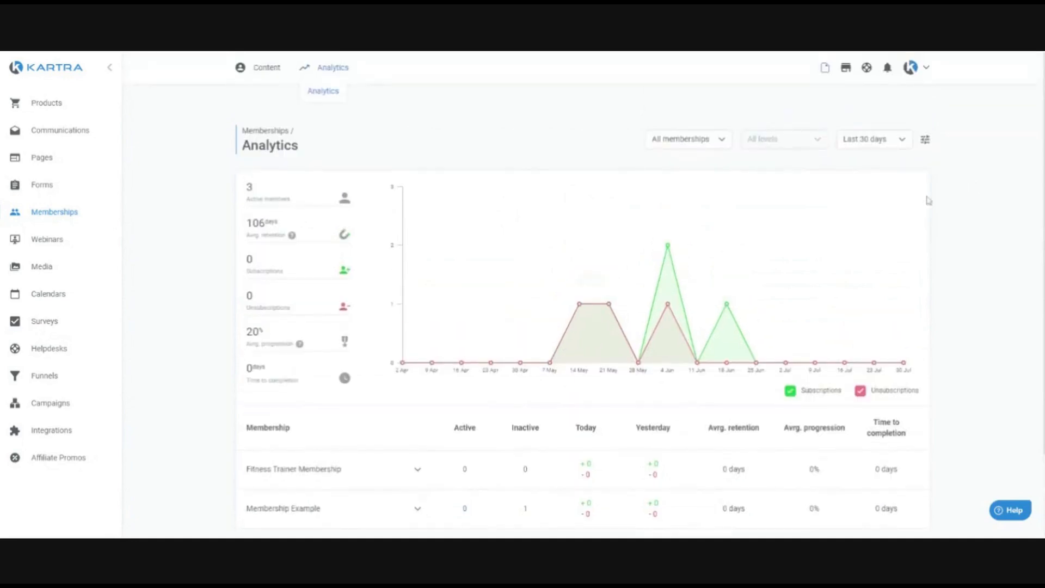
left_click(926, 140)
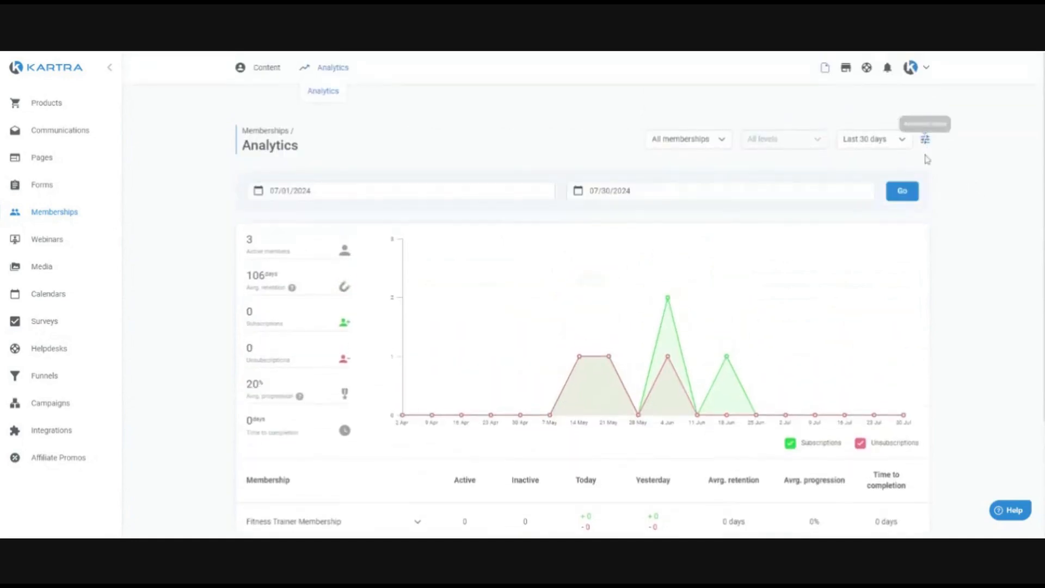
left_click(698, 143)
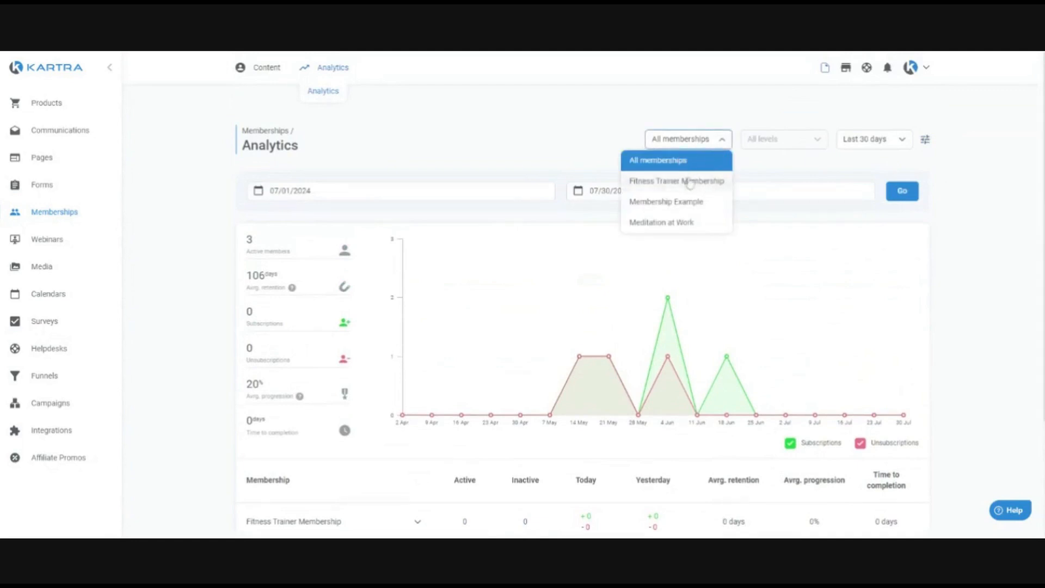
left_click(557, 125)
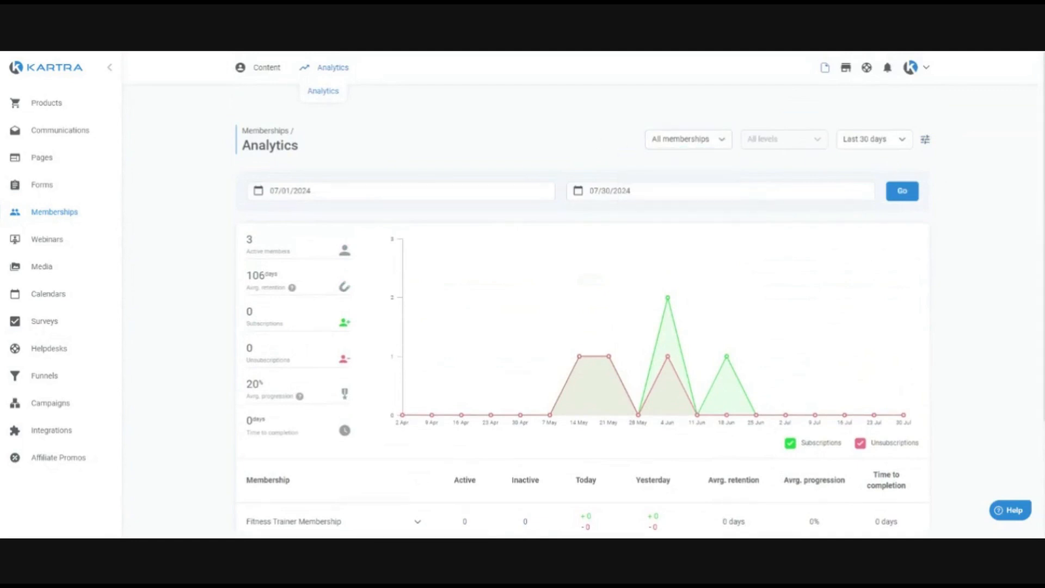
scroll(541, 184, "down", 2)
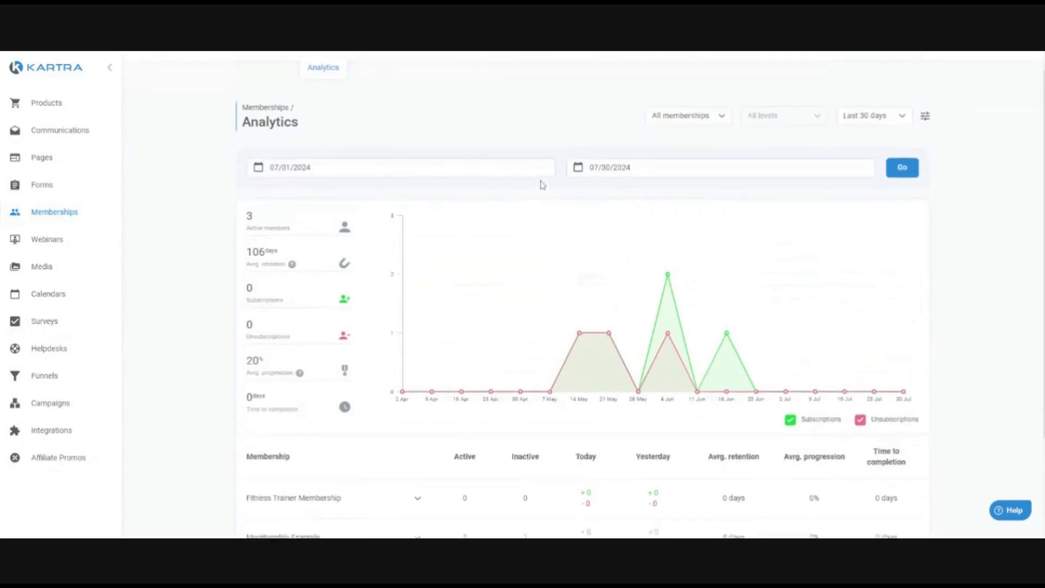
scroll(568, 293, "up", 2)
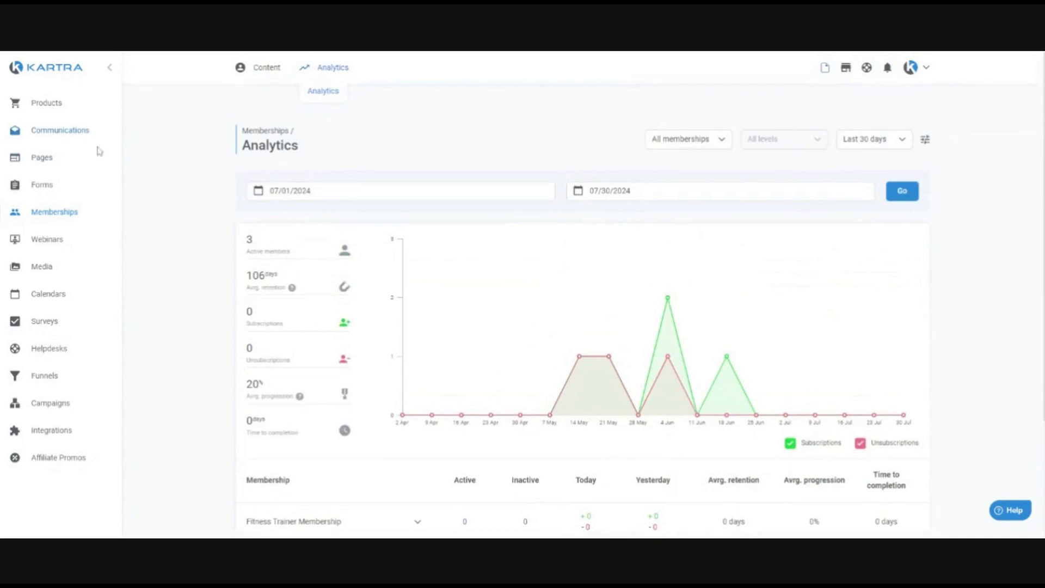
Open the first affiliate-signup lead named in the third row of the Communications leads and show that lead's memberships.
left_click(78, 131)
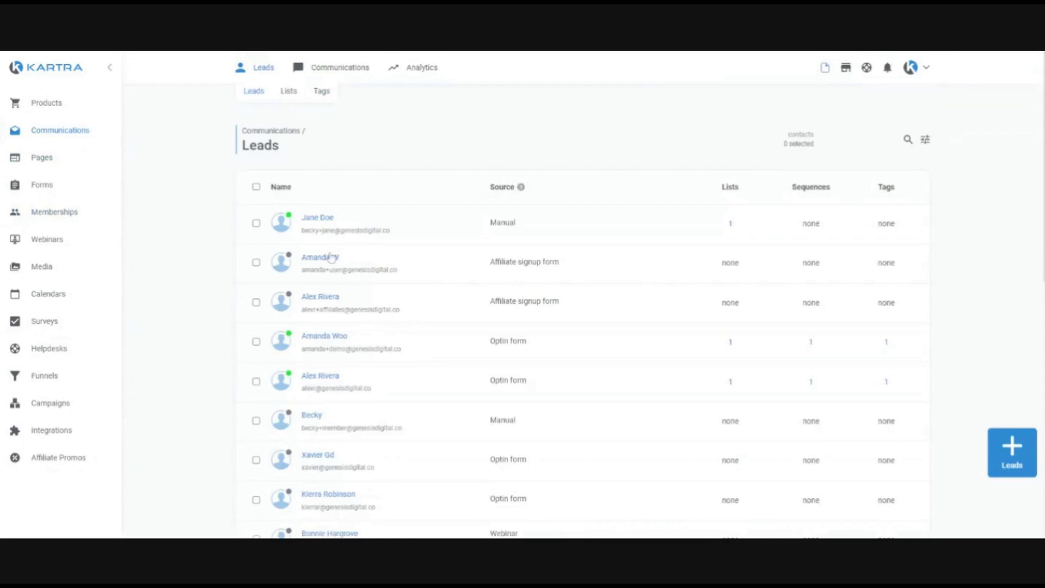
left_click(327, 299)
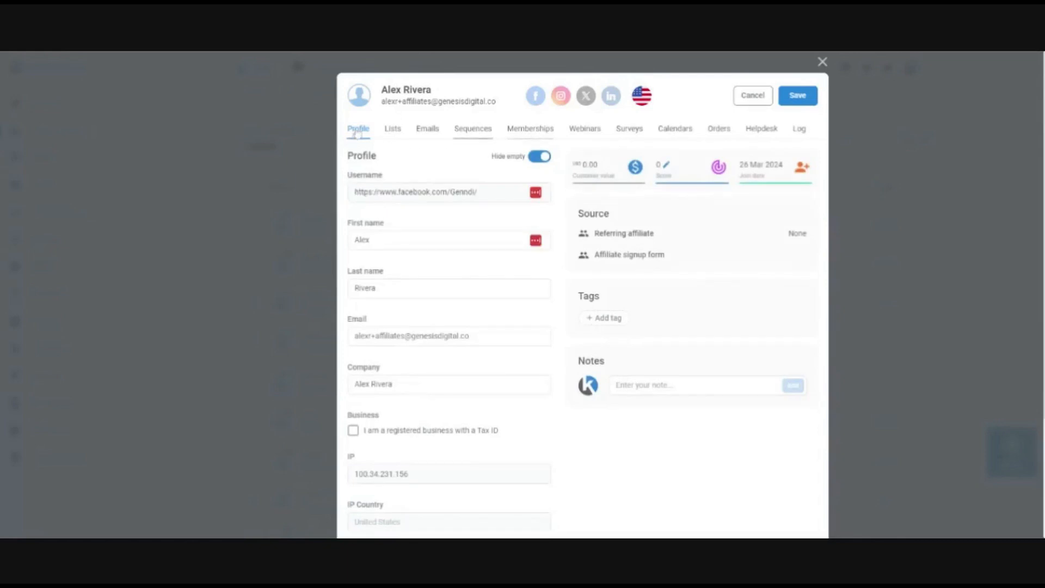
left_click(548, 134)
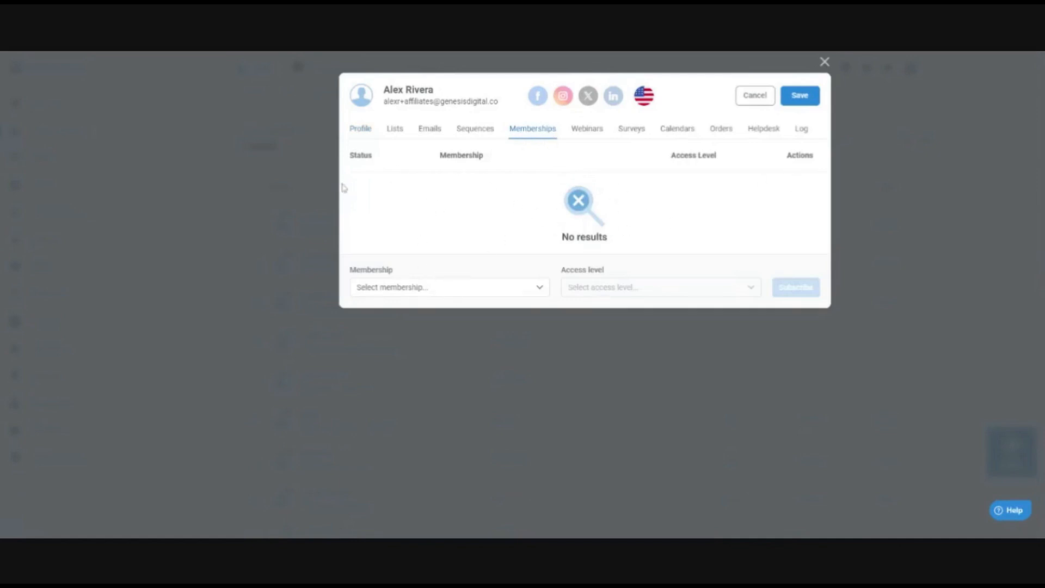
Subscribe the lead to the Fitness Trainer Membership with the Live Classes access level and close the lead's profile.
left_click(436, 292)
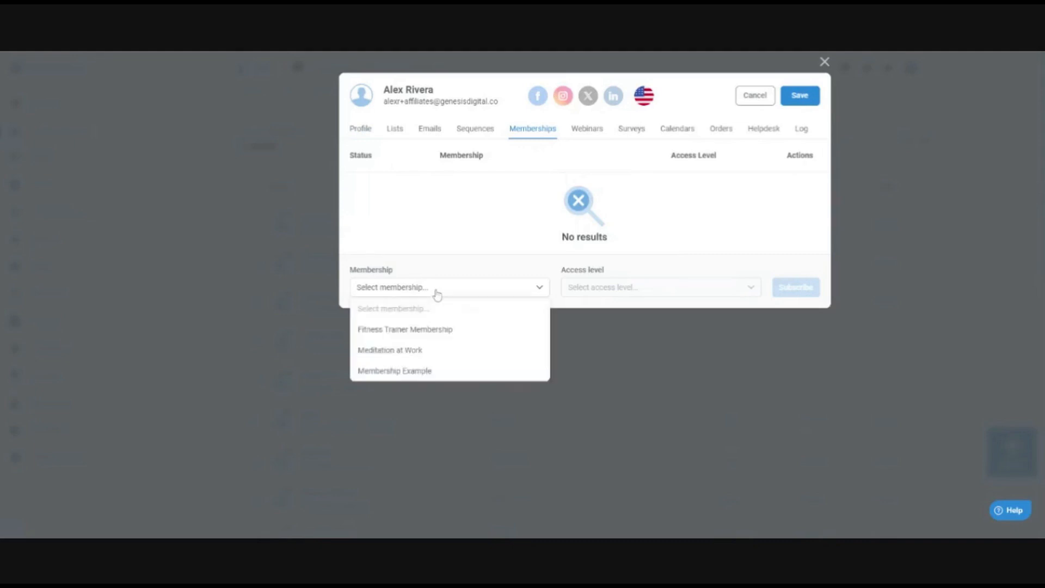
left_click(420, 331)
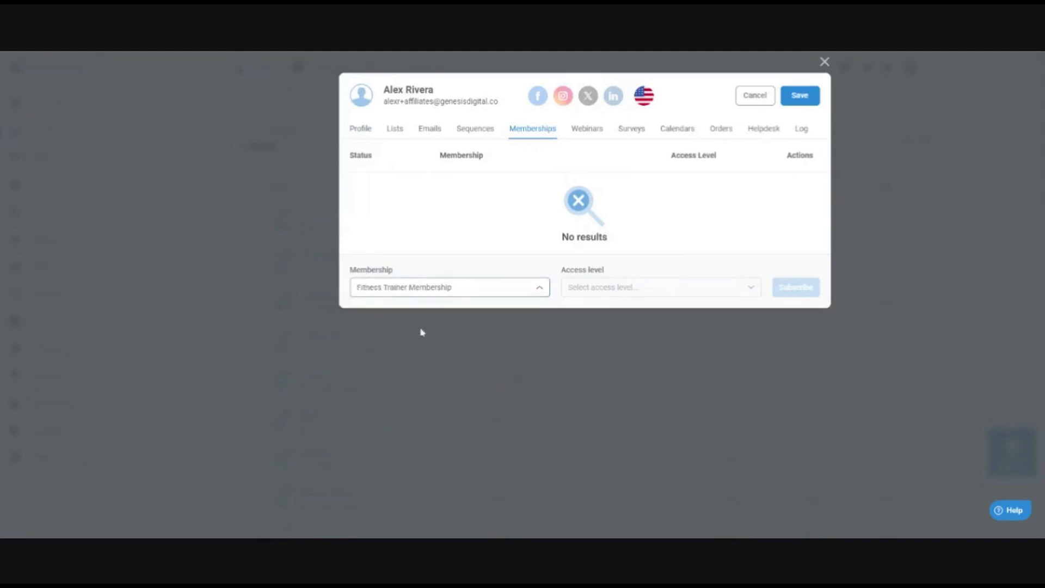
left_click(599, 291)
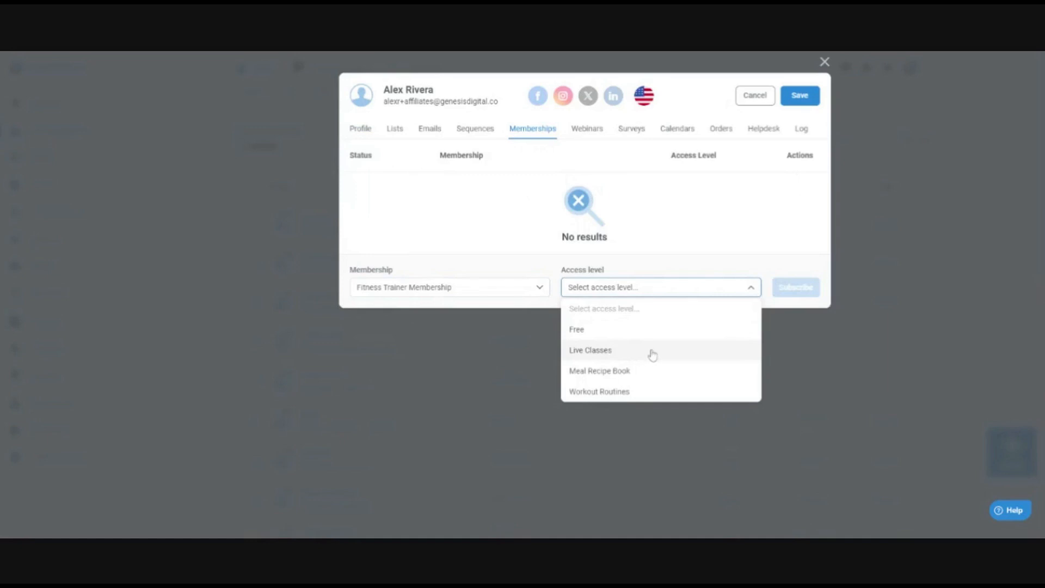
left_click(631, 355)
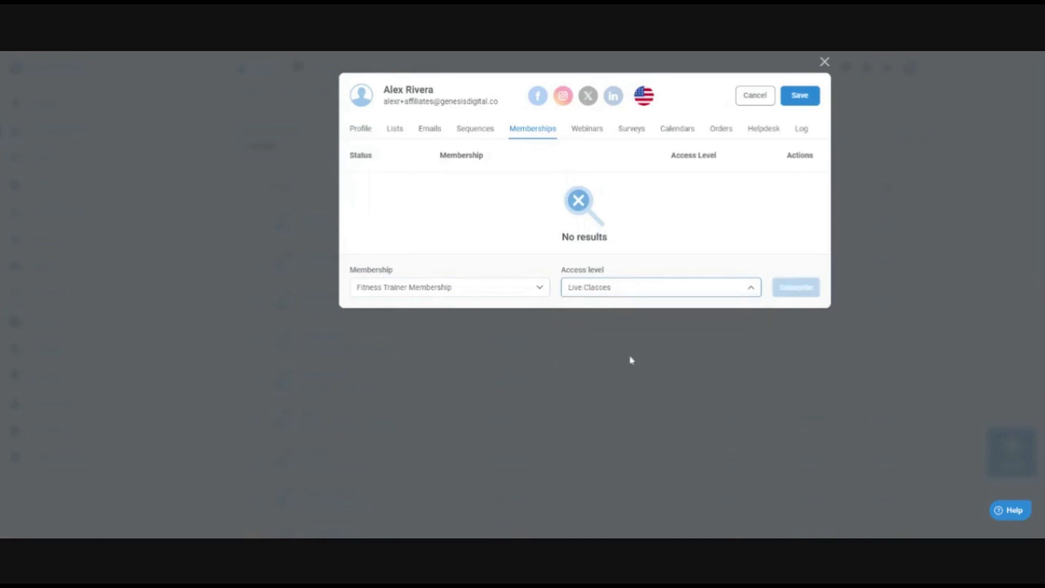
left_click(708, 294)
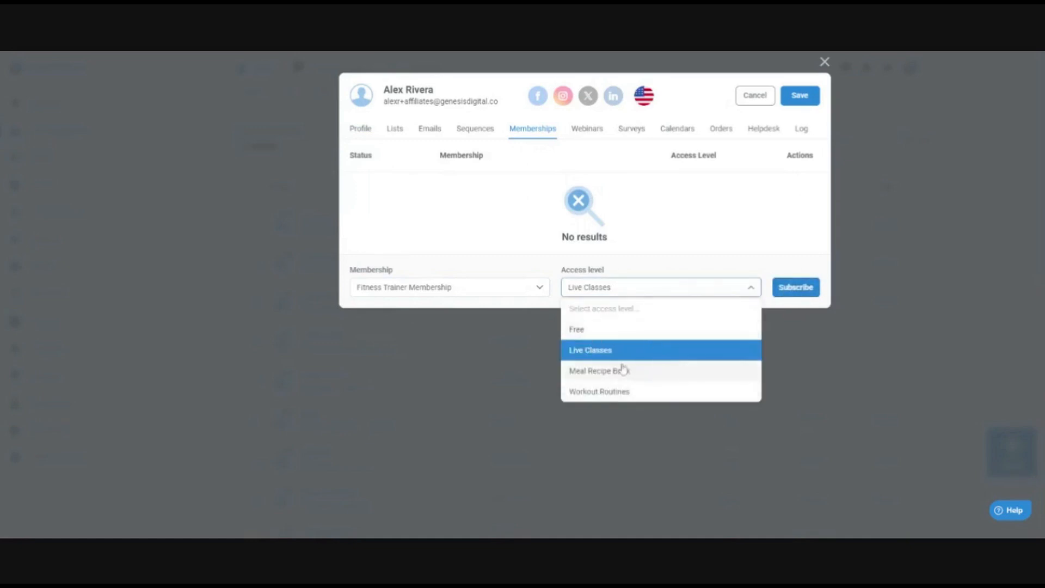
left_click(817, 292)
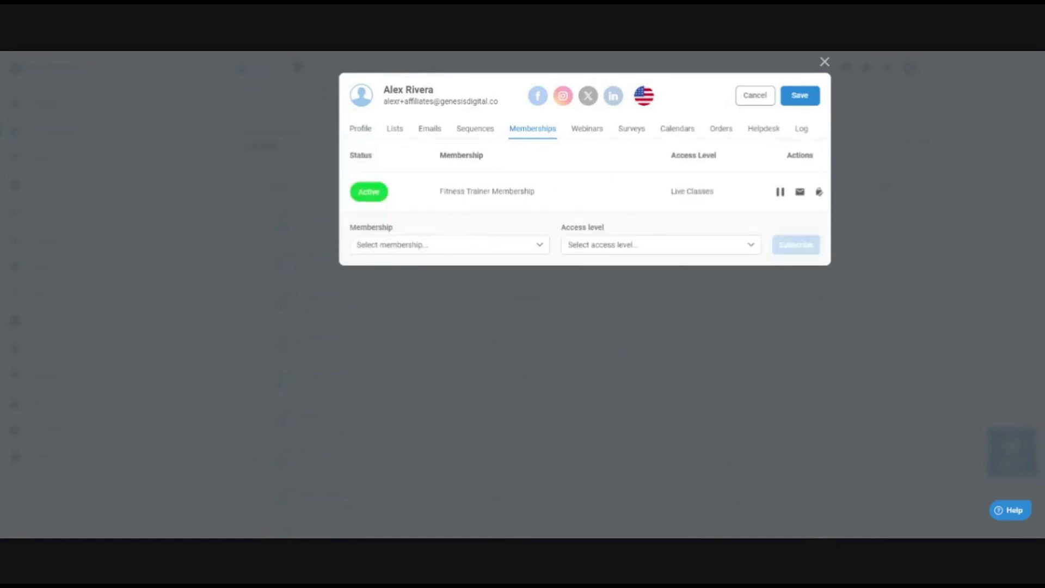
double_click(370, 191)
left_click(381, 194)
left_click(768, 96)
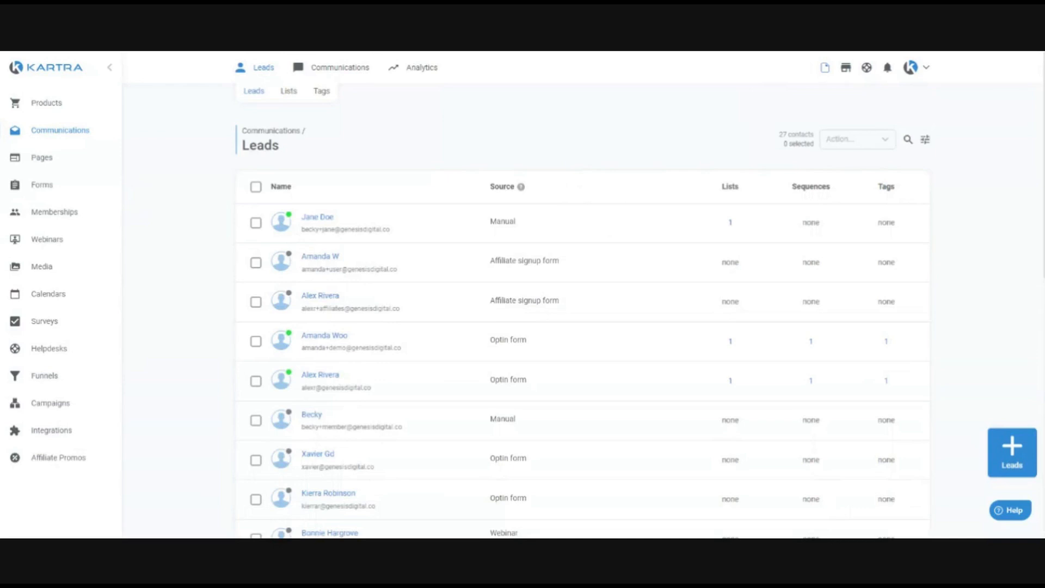
Open the GET FIT. STAY FIT. product for editing.
left_click(47, 104)
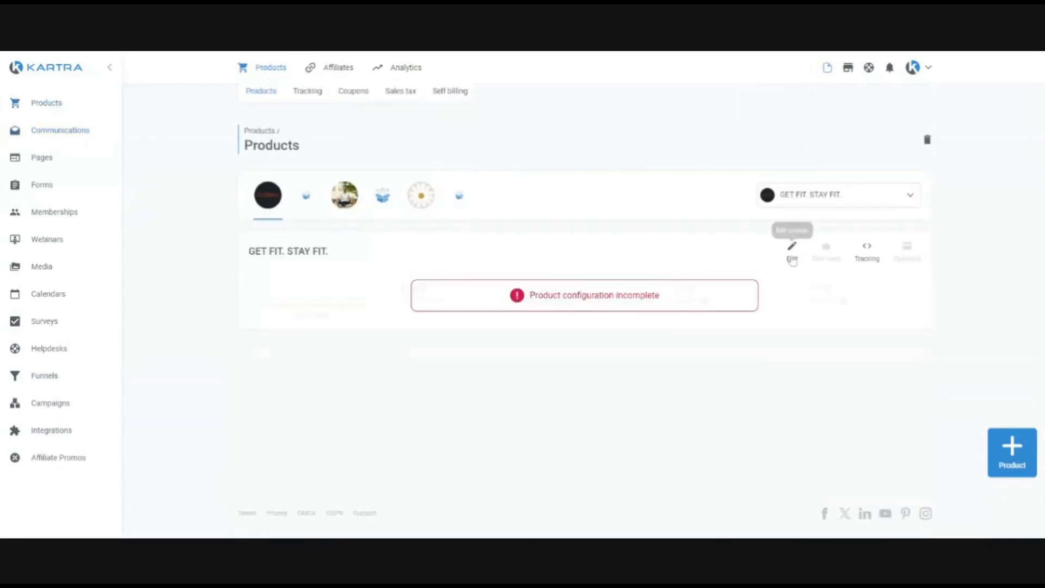
left_click(792, 258)
left_click(749, 275)
left_click(792, 253)
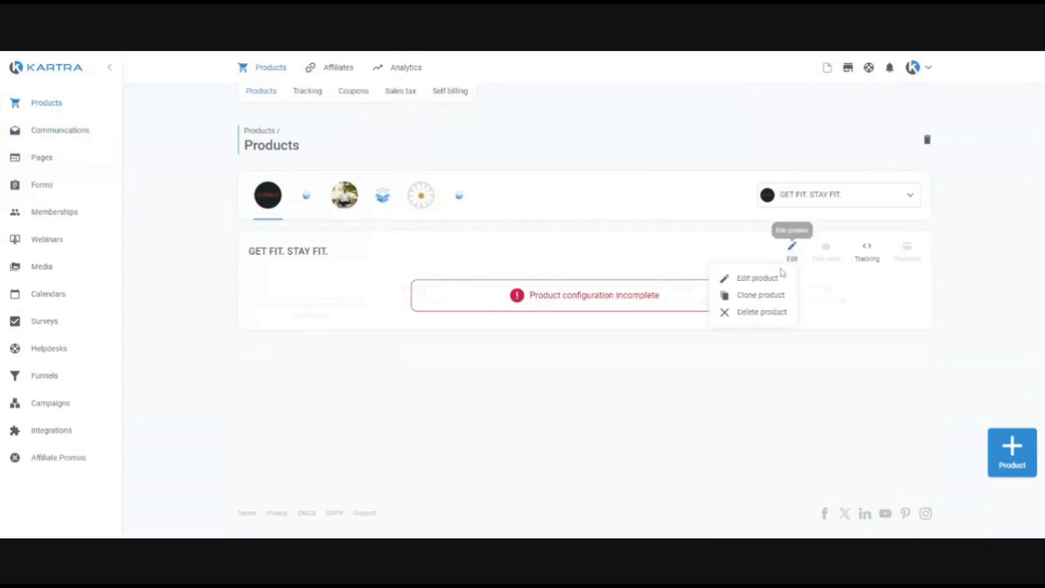
left_click(762, 278)
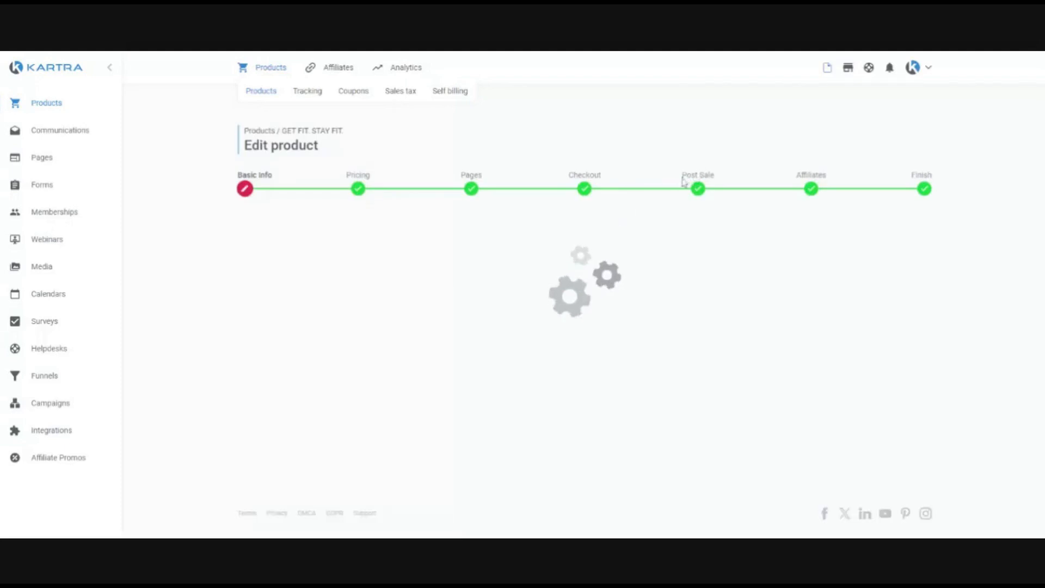
Advance through the product's Basic Info, Pricing, Pages and Checkout stages to Post Sale, keeping their settings.
left_click(613, 452)
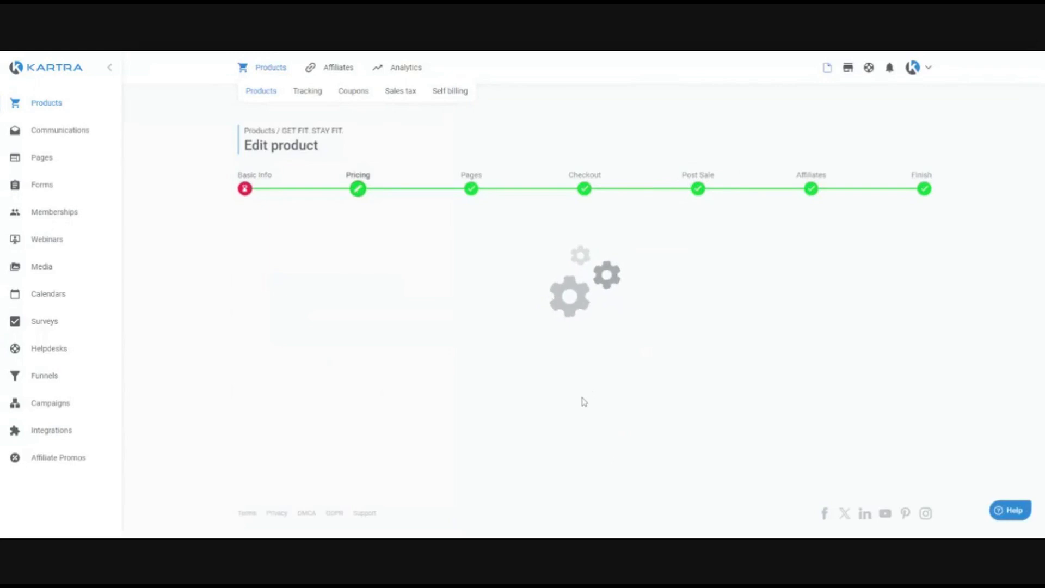
left_click(605, 479)
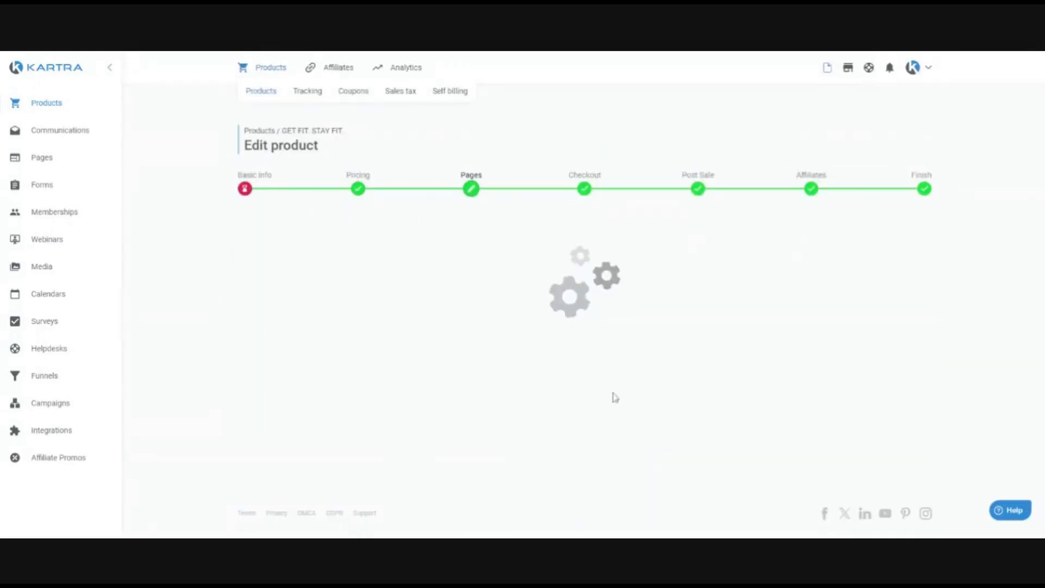
left_click(601, 491)
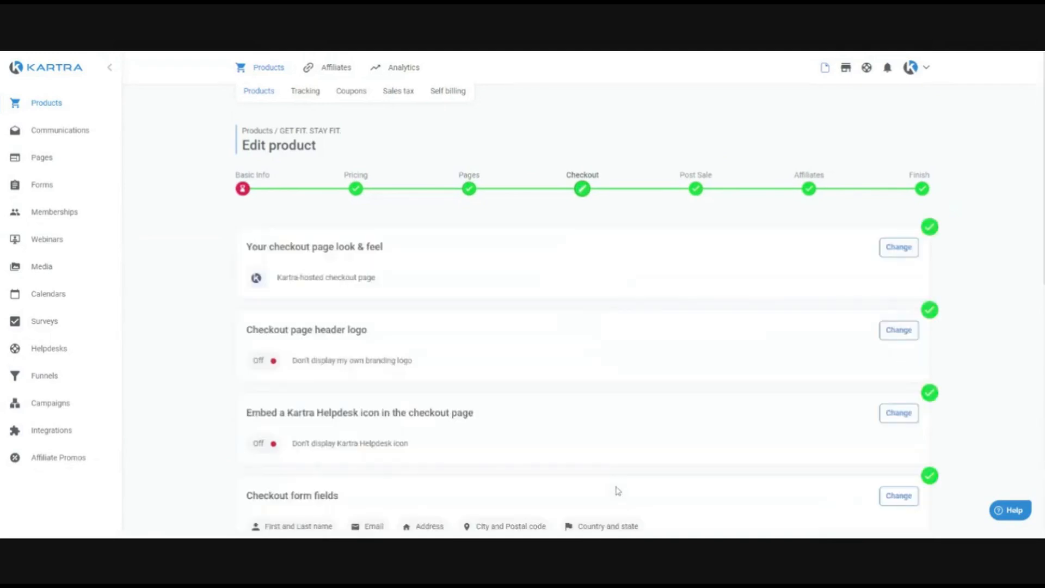
scroll(615, 489, "down", 10)
left_click(621, 482)
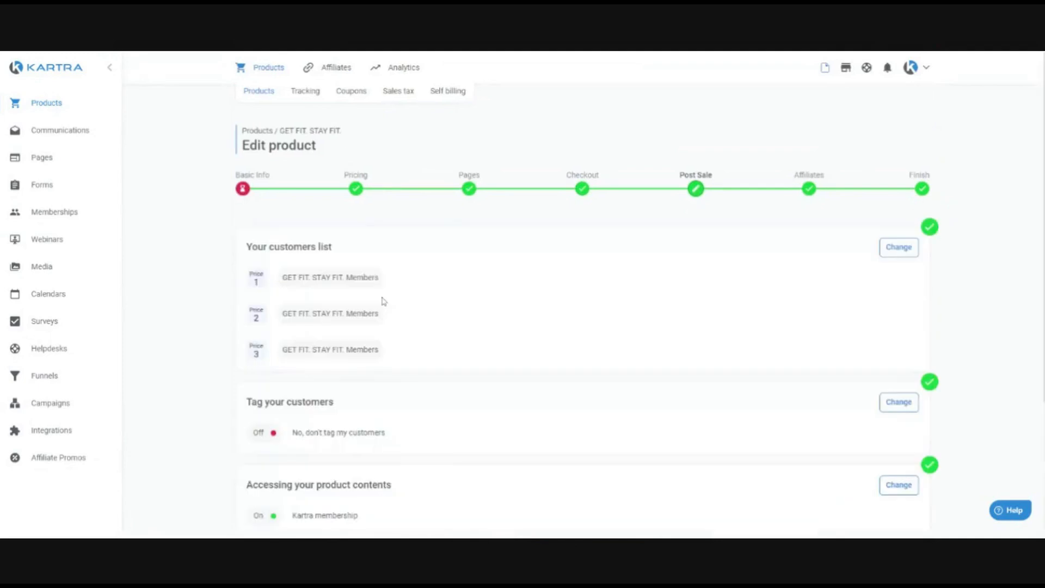
Review the product's Kartra membership access settings with the access level assigned to each price, and save them.
scroll(382, 303, "down", 3)
left_click_drag(247, 320, 393, 321)
left_click(904, 324)
scroll(555, 332, "down", 2)
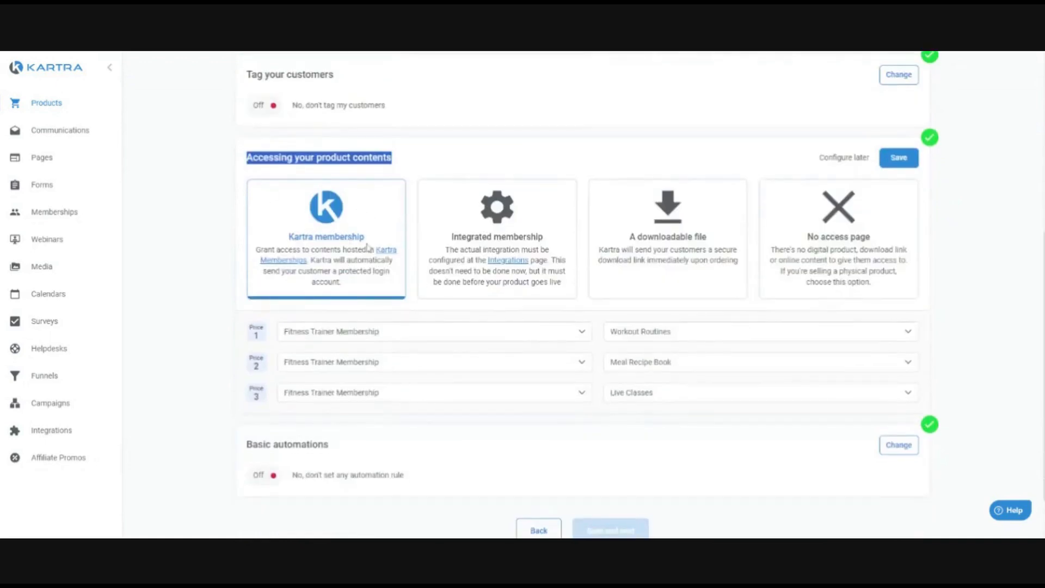
left_click(397, 318)
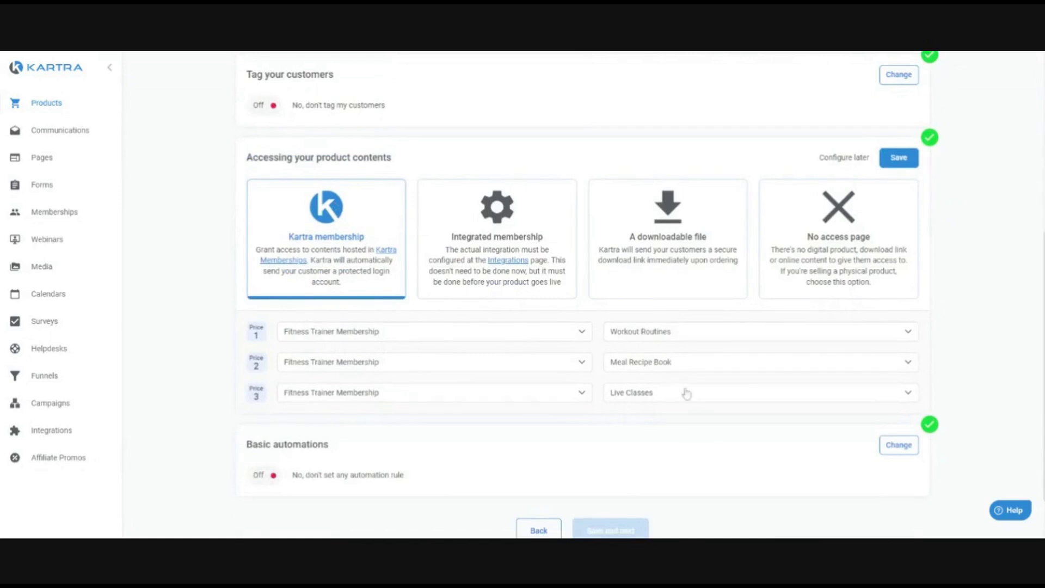
left_click(899, 157)
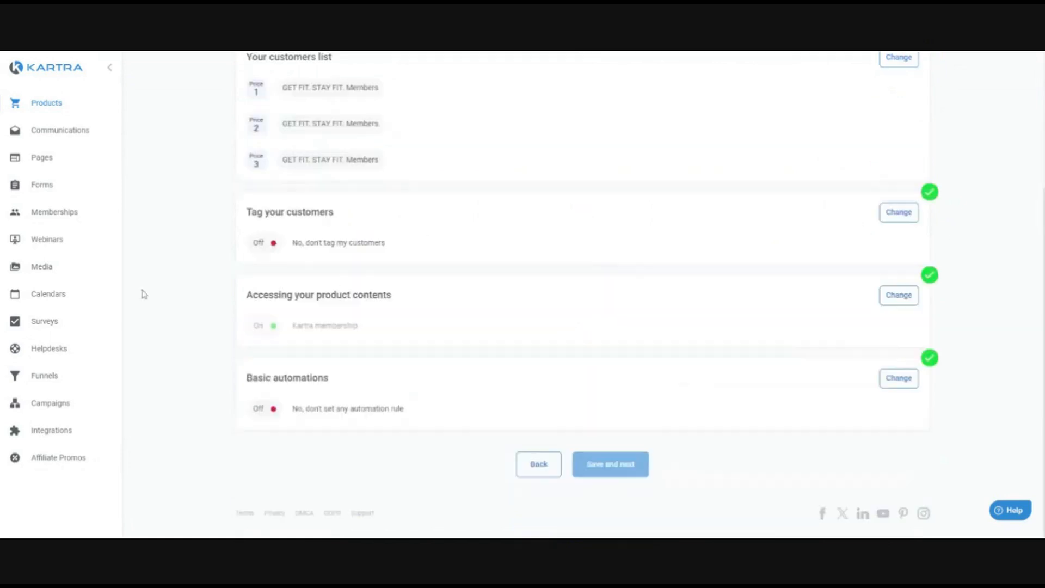
scroll(164, 296, "up", 2)
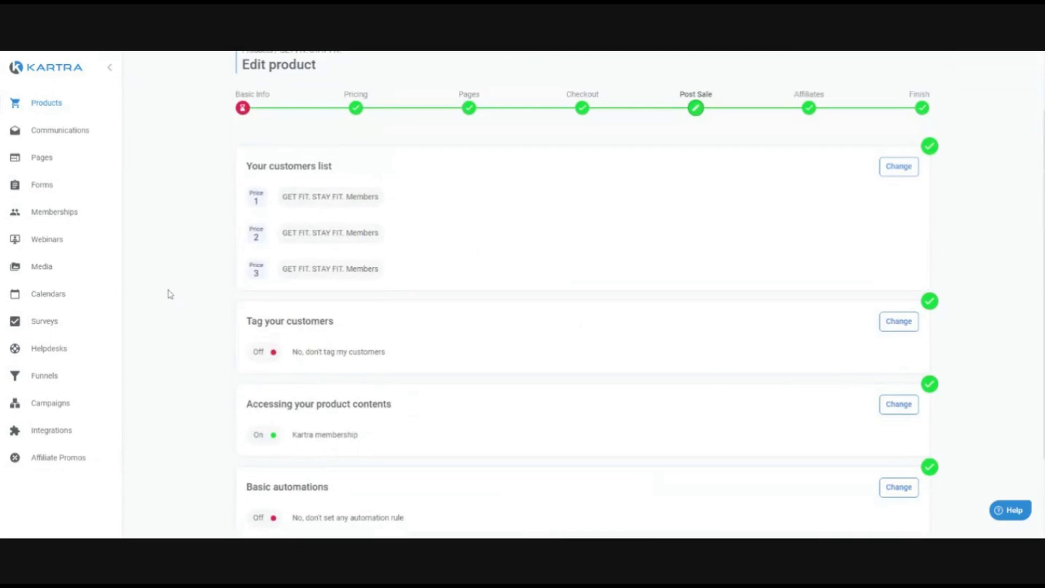
Open the Fitness Trainer - Offer Form for editing.
left_click(38, 188)
left_click(389, 309)
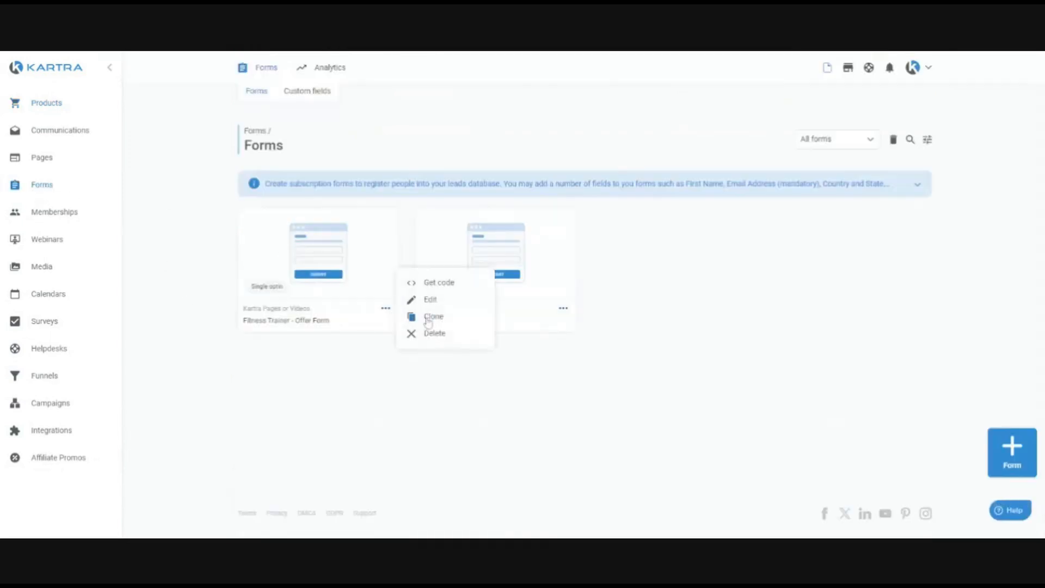
left_click(425, 302)
left_click(687, 95)
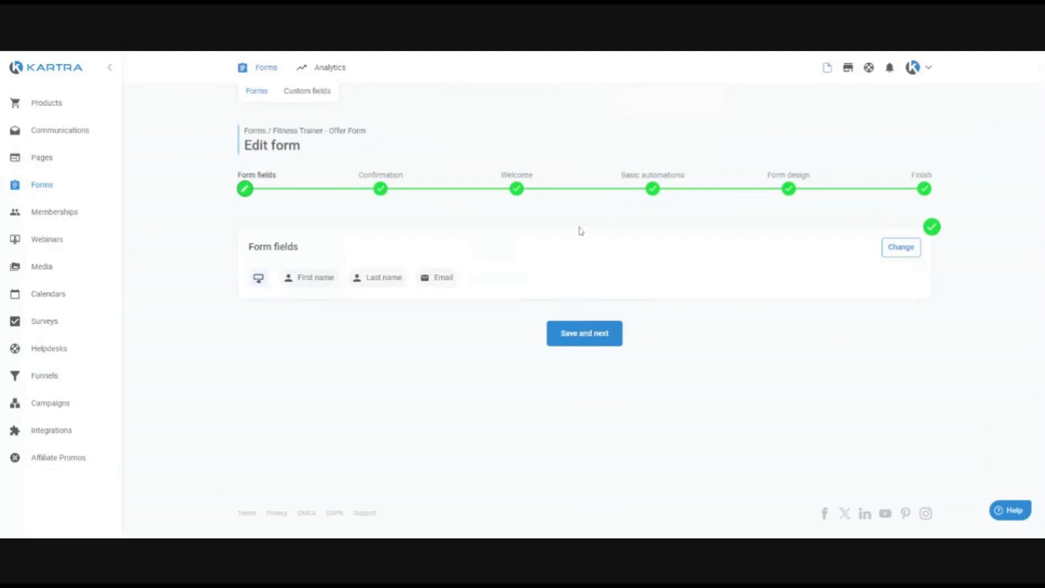
Advance through the form's Form fields, Confirmation and Welcome stages to Basic automations, keeping their settings.
left_click(583, 334)
left_click(607, 416)
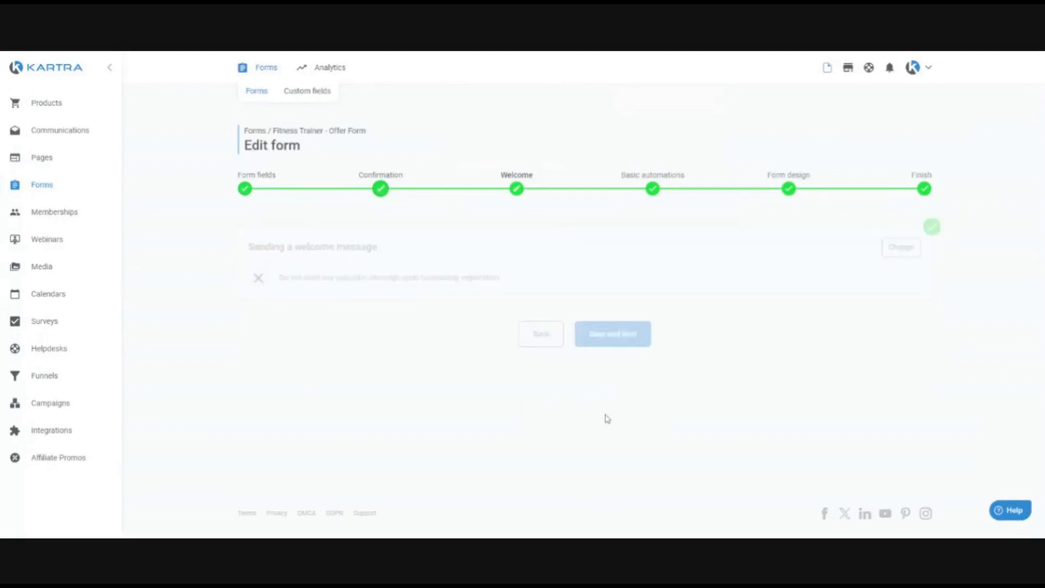
left_click(619, 341)
Review the form's basic automation rule with its trigger and membership access action, and save the section.
scroll(646, 256, "down", 2)
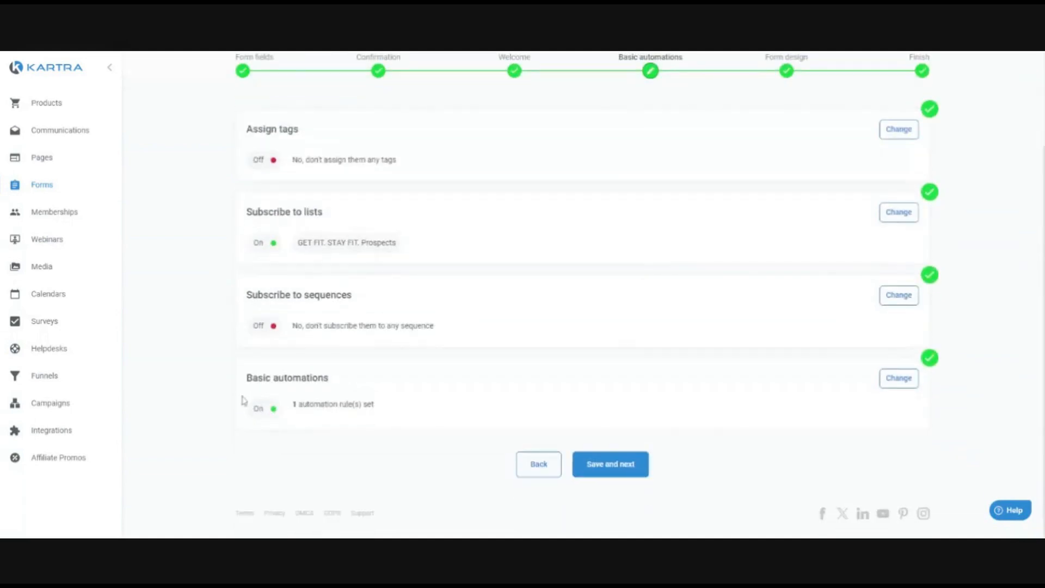
left_click(897, 378)
scroll(547, 380, "down", 2)
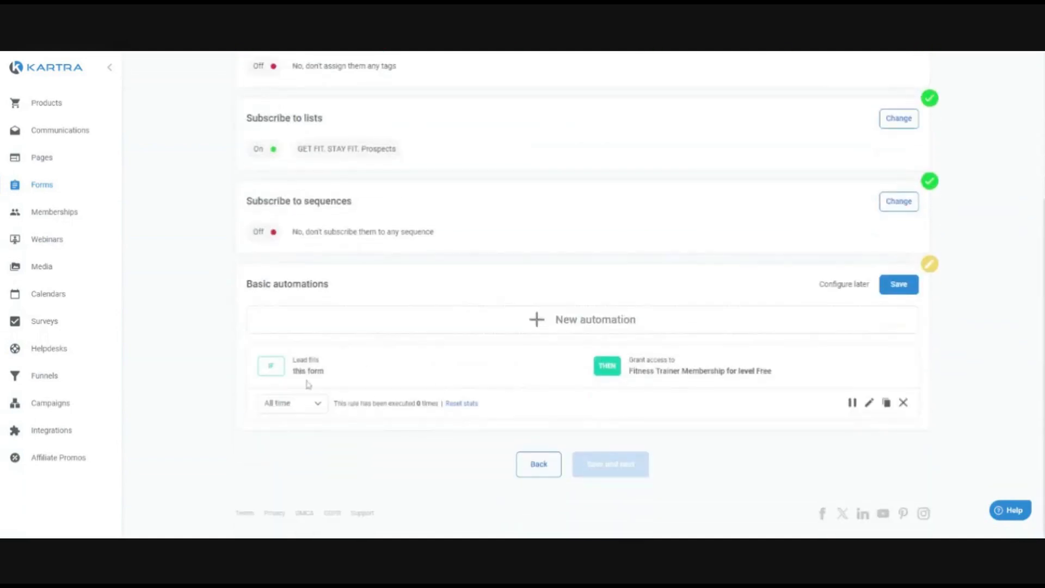
left_click_drag(308, 385, 495, 374)
left_click_drag(629, 359, 702, 372)
left_click(695, 381)
left_click(899, 285)
scroll(751, 338, "up", 2)
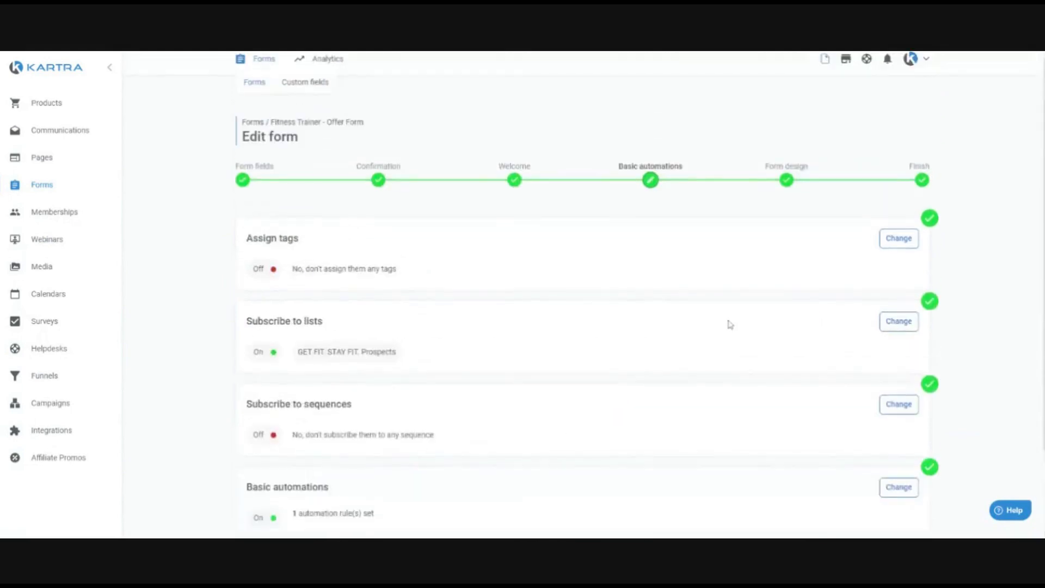
scroll(732, 327, "down", 1)
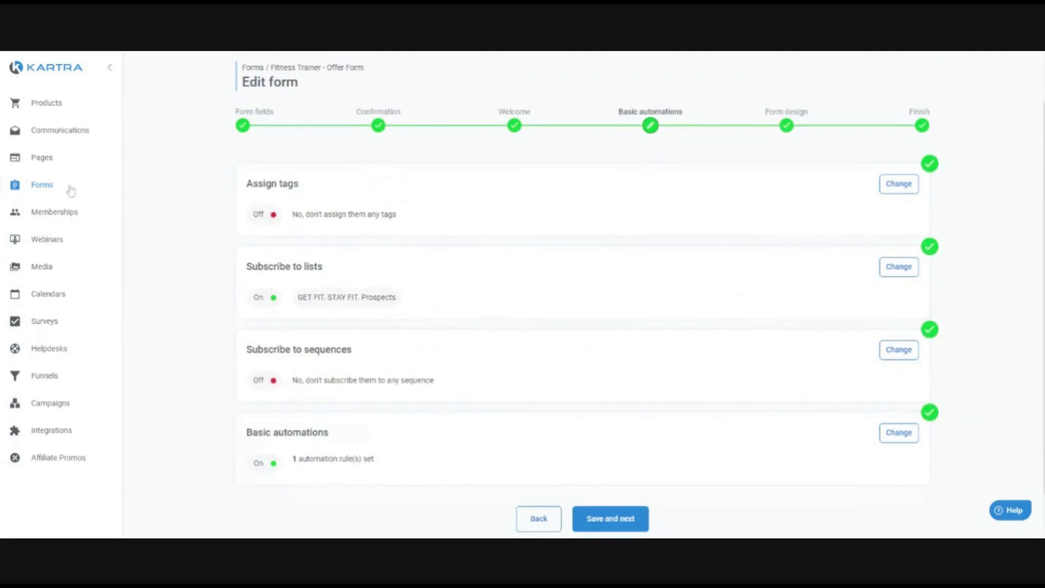
scroll(212, 188, "up", 1)
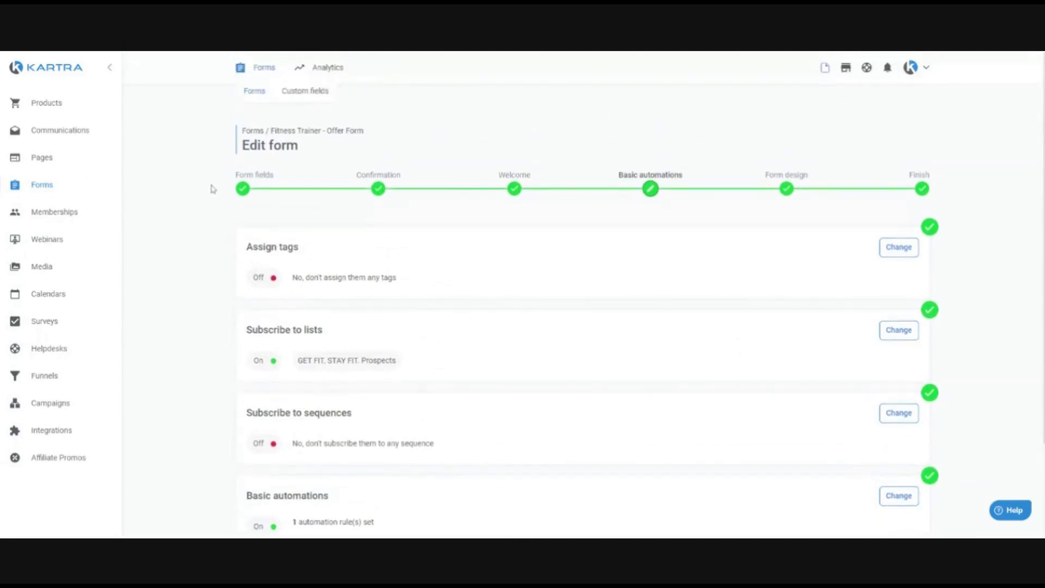
scroll(202, 216, "down", 1)
scroll(205, 217, "up", 1)
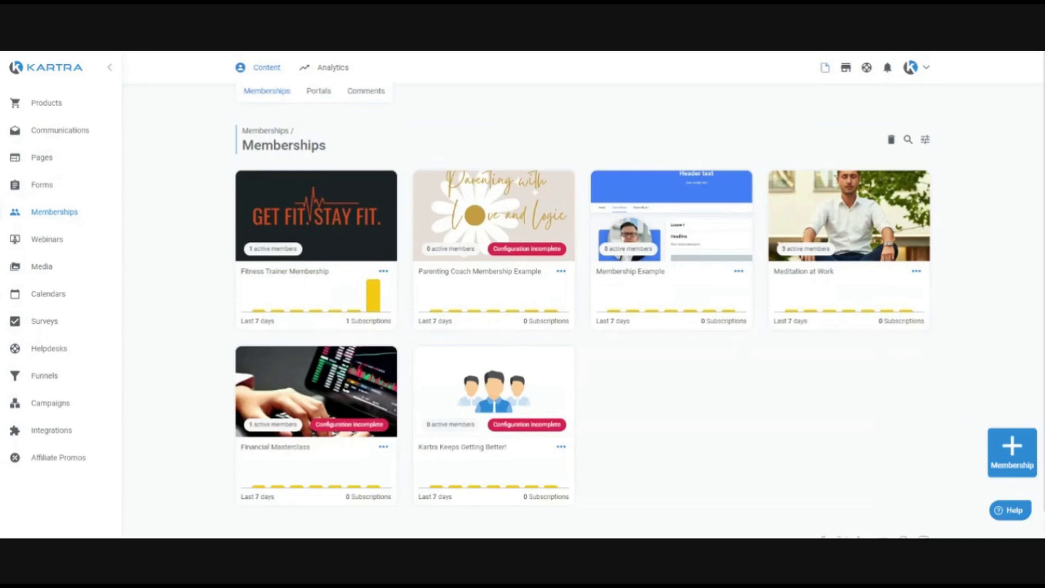
Open the list of membership portals.
left_click(319, 91)
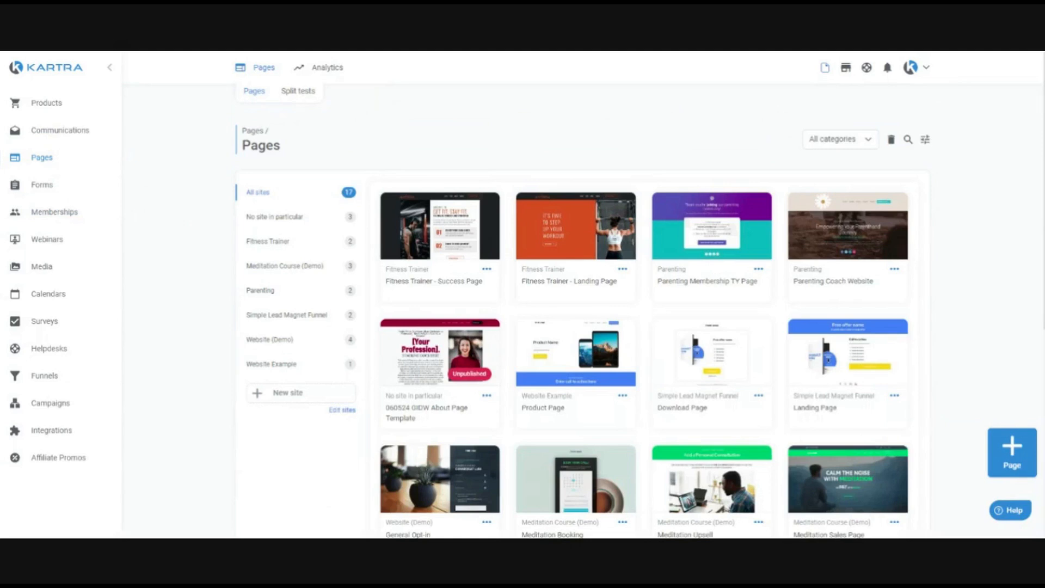
Open the Fitness Trainer - Landing Page for editing and review the link settings of its Member Login button.
left_click(622, 269)
left_click(666, 285)
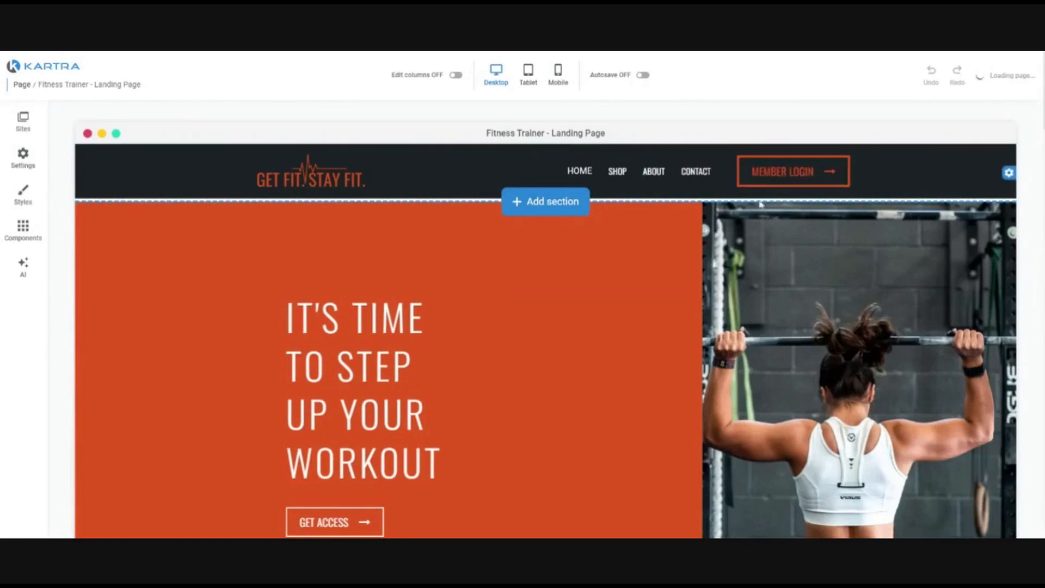
mouse_move(802, 180)
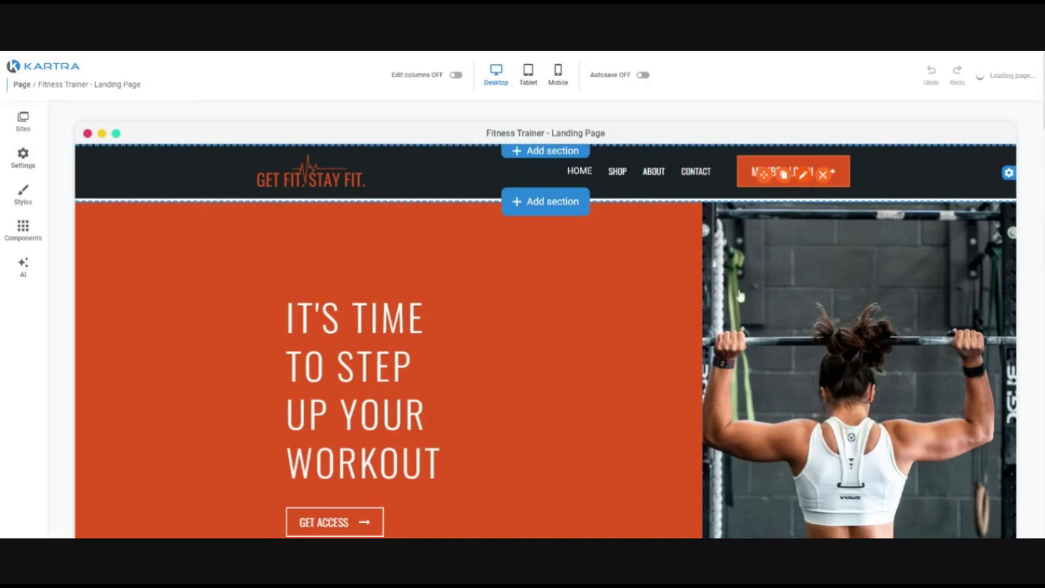
left_click(802, 175)
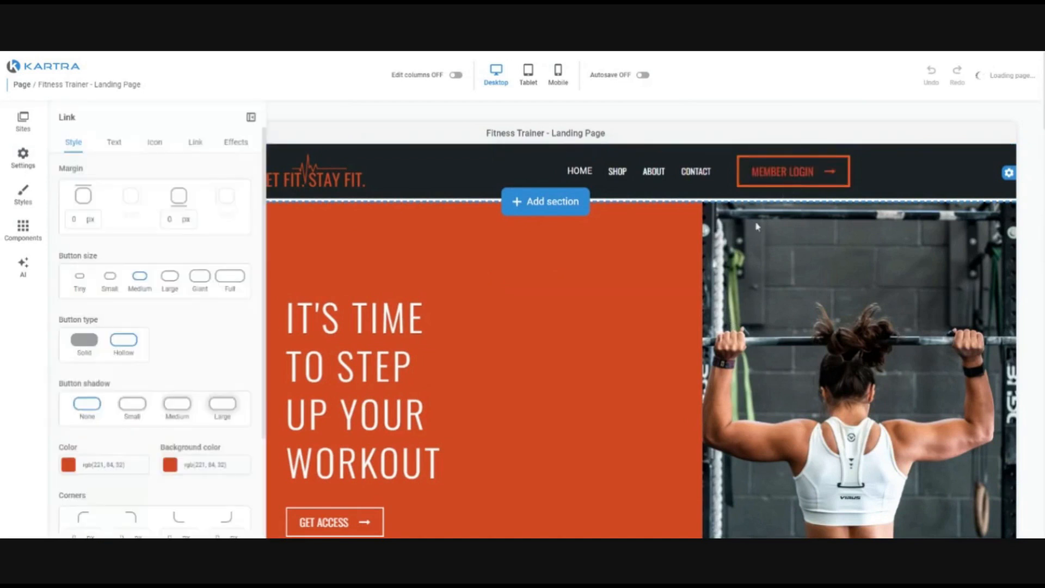
left_click(196, 143)
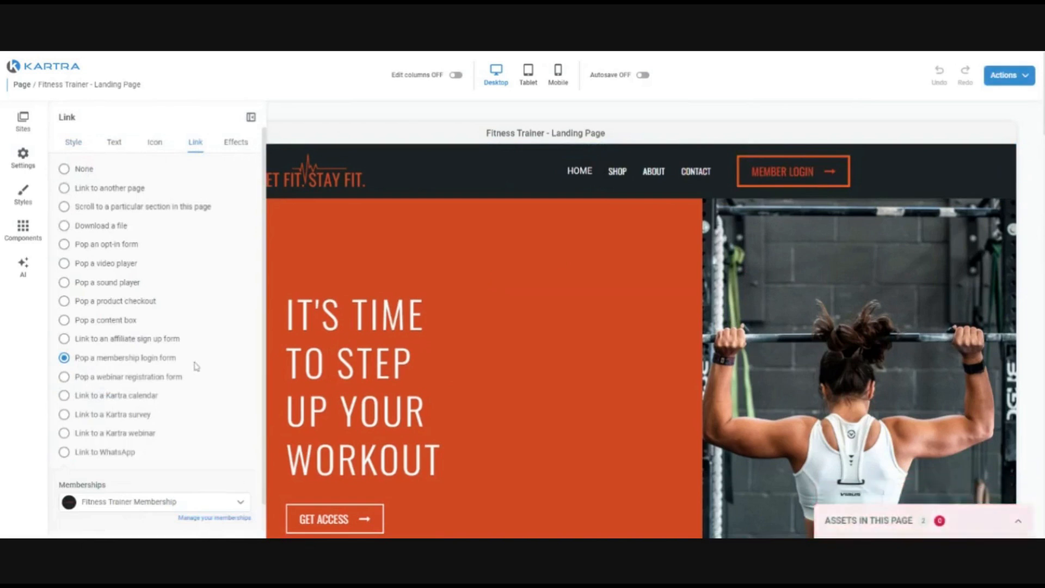
left_click(251, 118)
Examine the landing page's sections, especially the Workout Routines, Live Classes and Meal Recipes offers with their Get Access buttons.
scroll(387, 265, "down", 3)
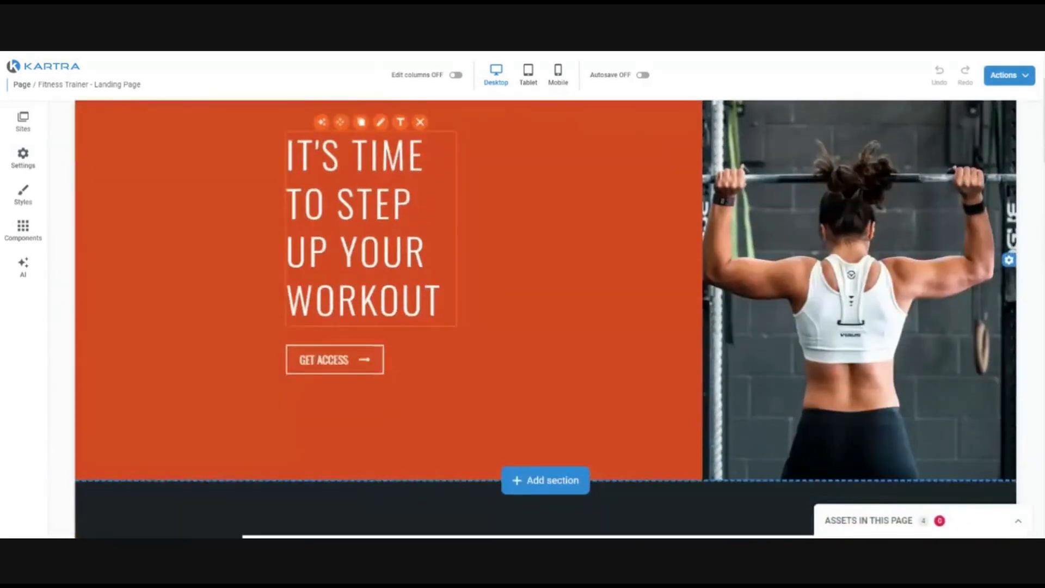
scroll(495, 343, "down", 15)
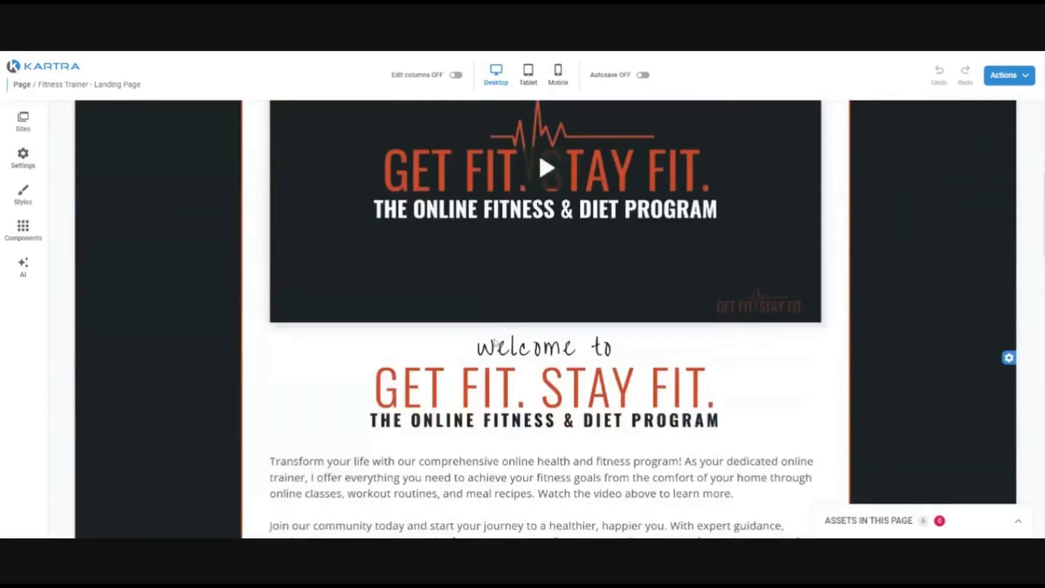
scroll(517, 346, "down", 9)
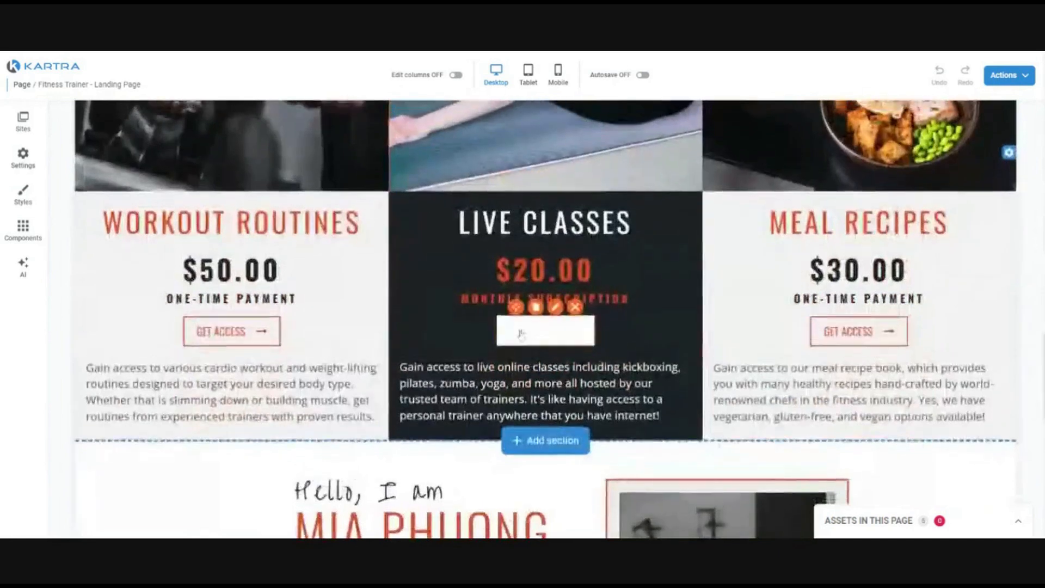
scroll(523, 327, "up", 1)
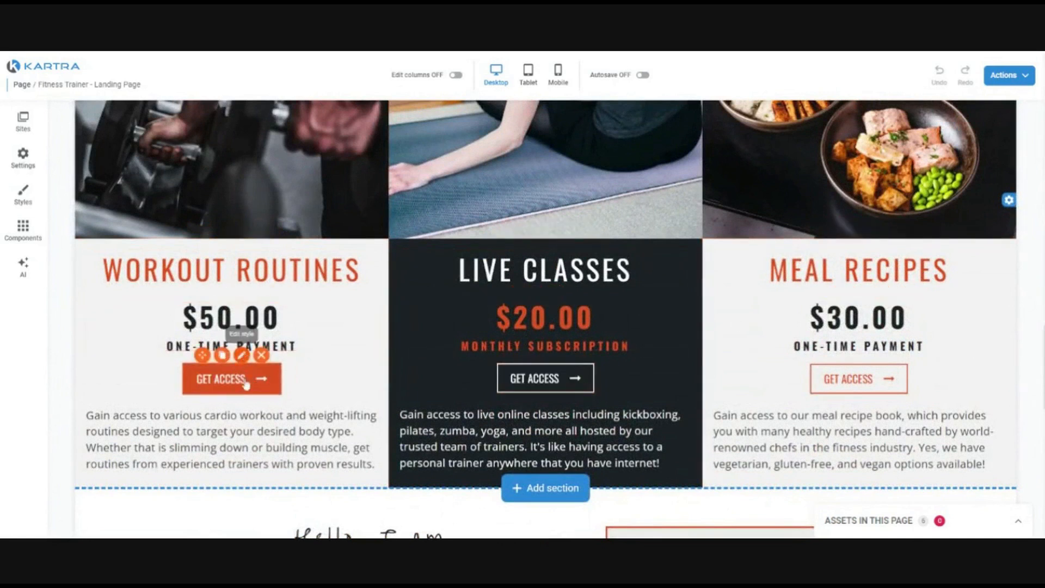
scroll(623, 376, "down", 2)
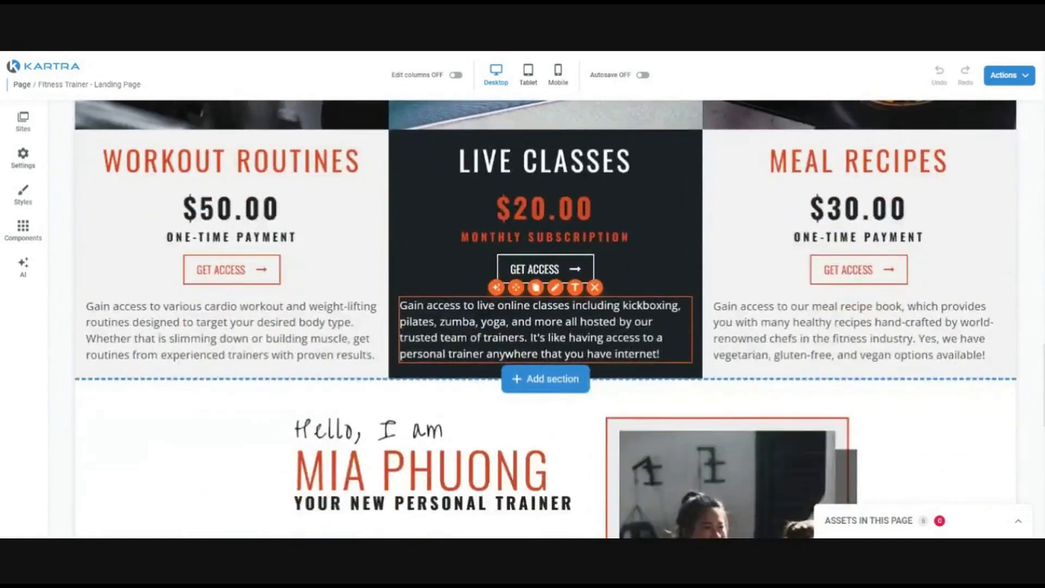
scroll(649, 330, "up", 2)
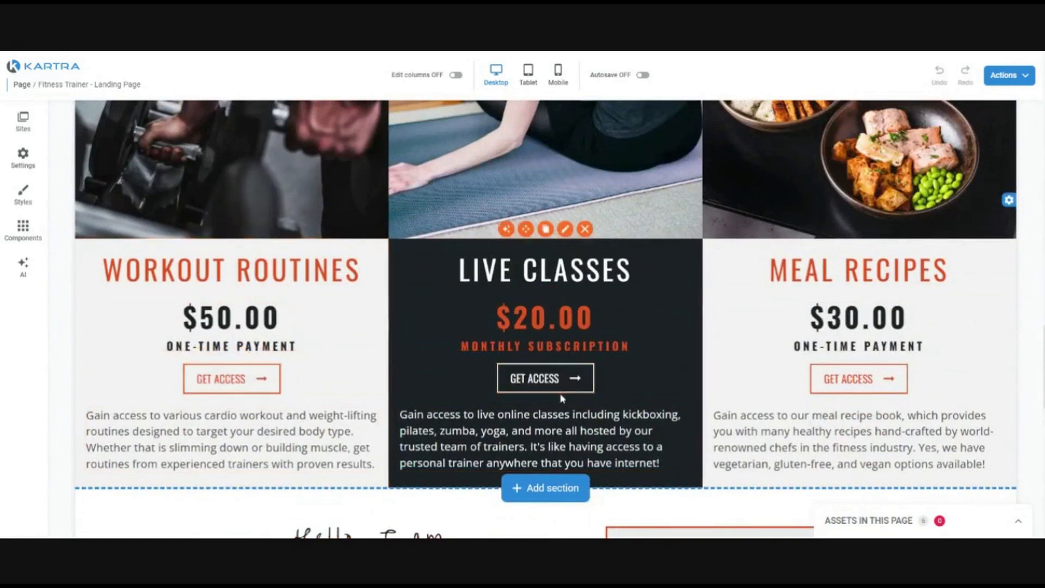
scroll(602, 409, "up", 1)
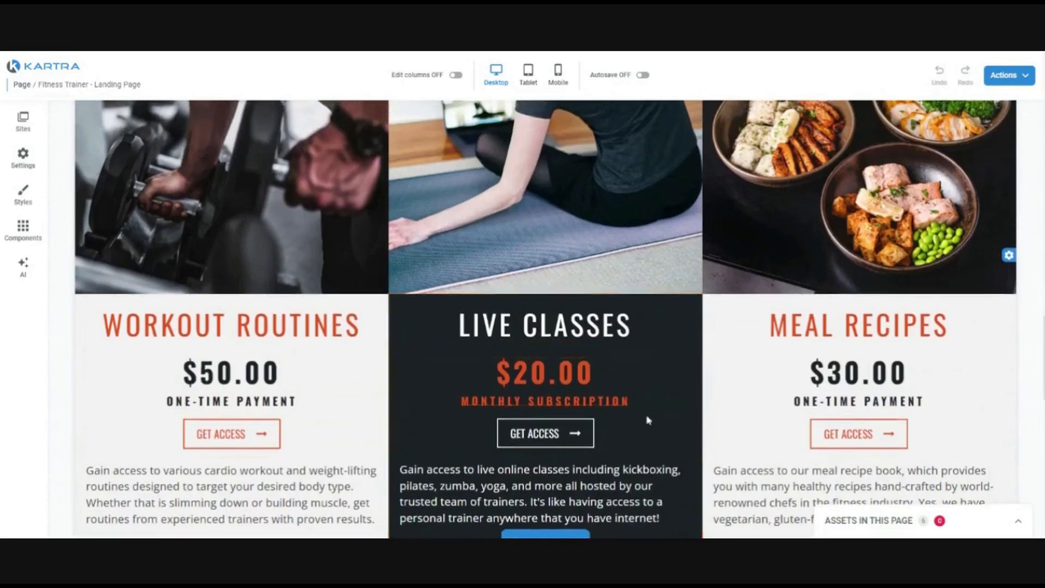
scroll(665, 430, "up", 2)
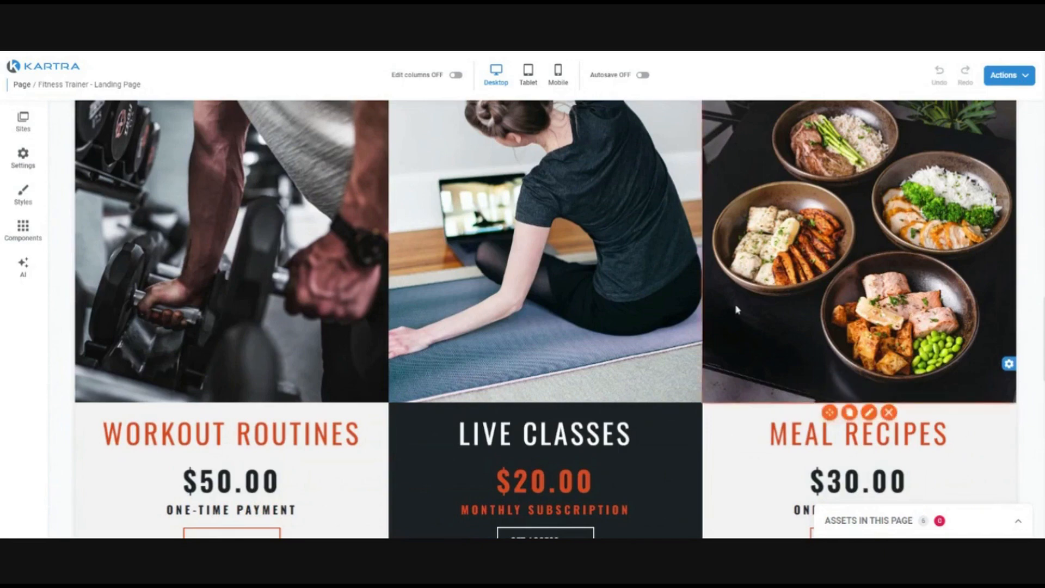
scroll(641, 343, "down", 8)
scroll(641, 343, "down", 9)
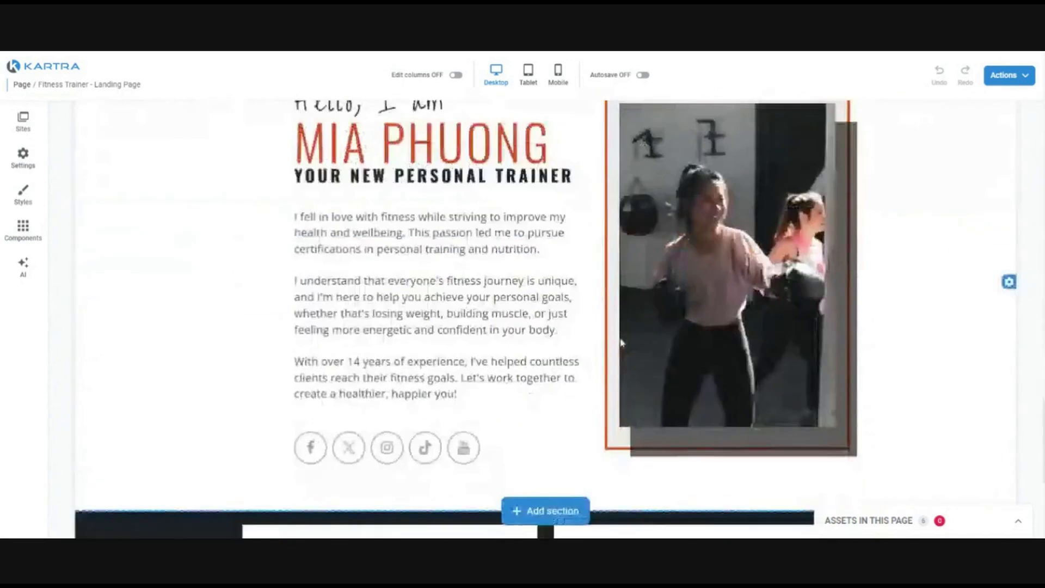
scroll(631, 343, "up", 13)
scroll(630, 343, "up", 8)
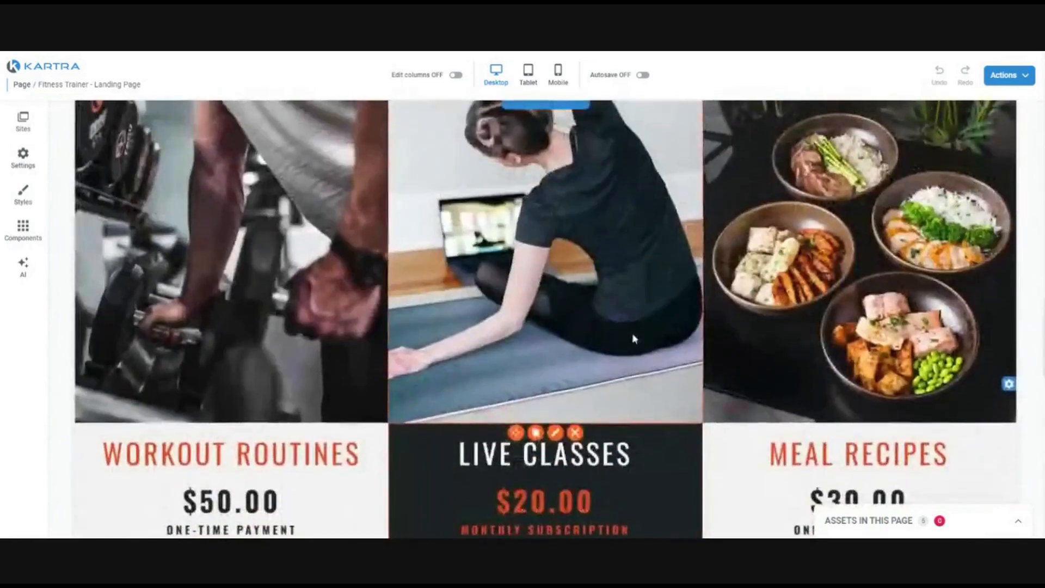